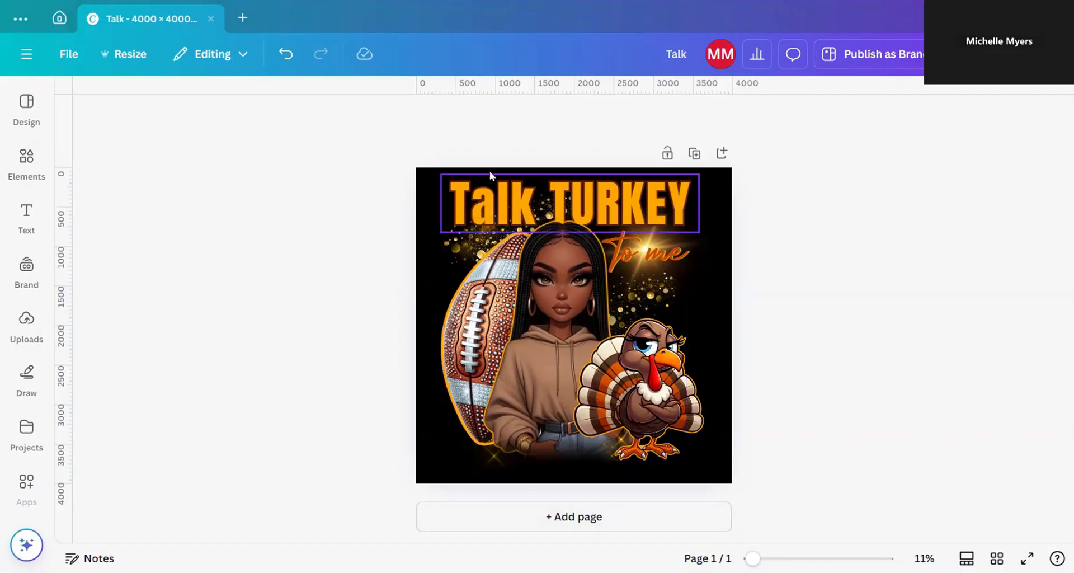
Step: Add a second blank page below the finished Talk Turkey design
click(464, 523)
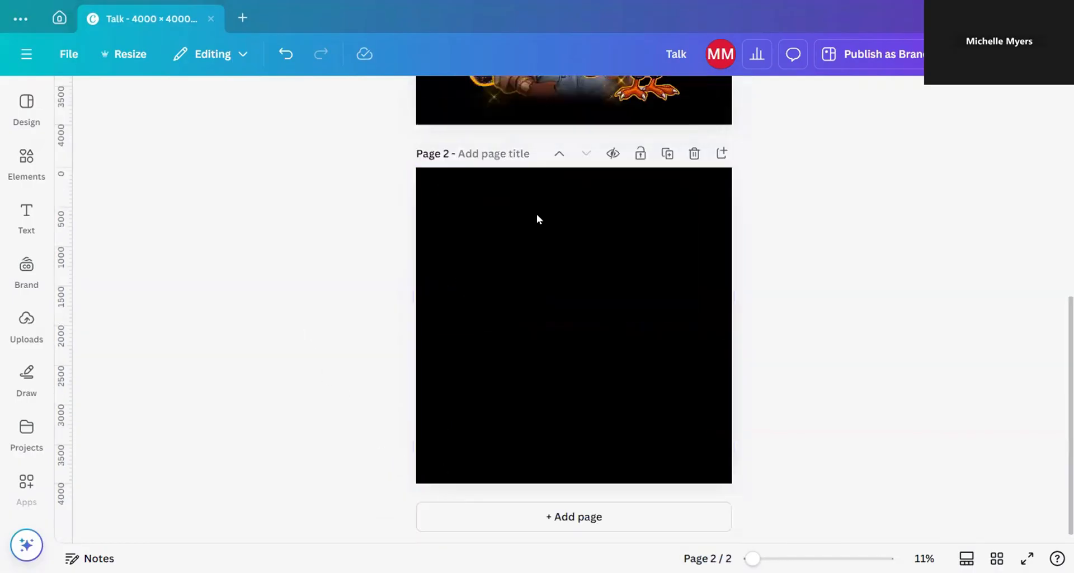
drag(1055, 350, 1055, 213)
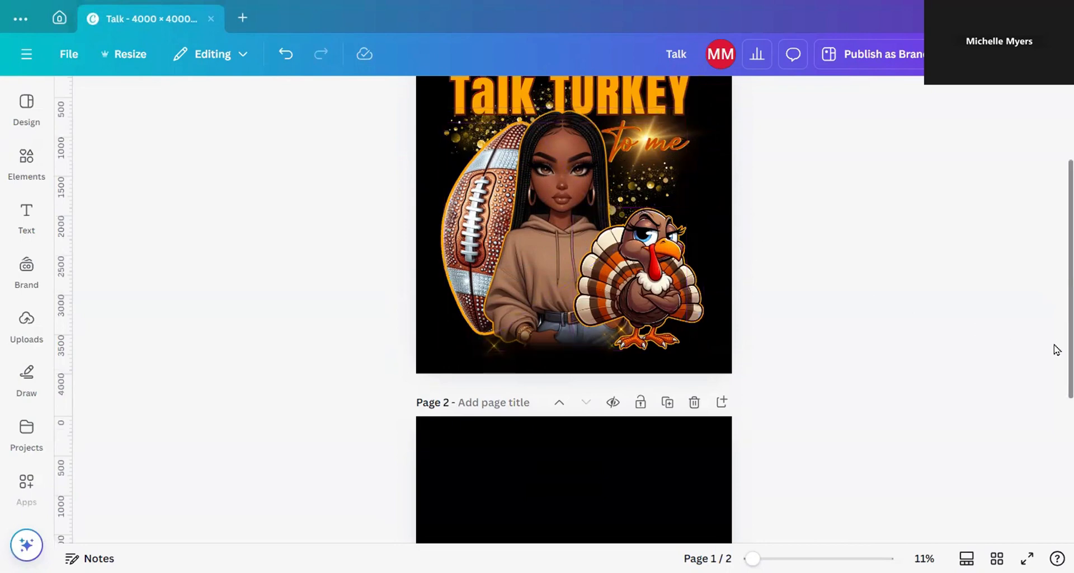
scroll(1056, 350, down, 4)
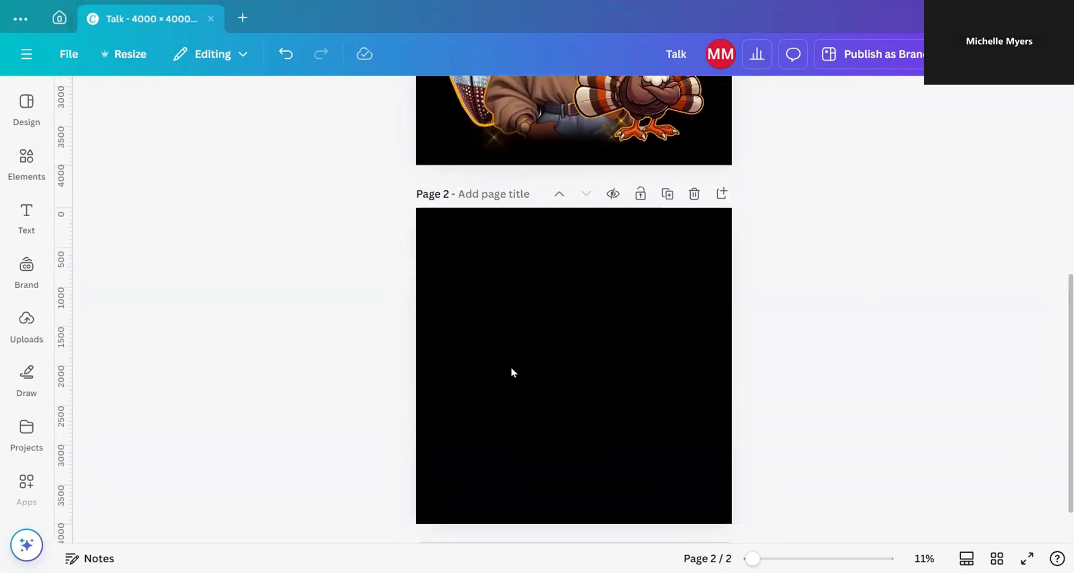
Step: Add the uploaded turkey with crossed arms, the rhinestone football and the woman in the tan hoodie to page 2
click(26, 320)
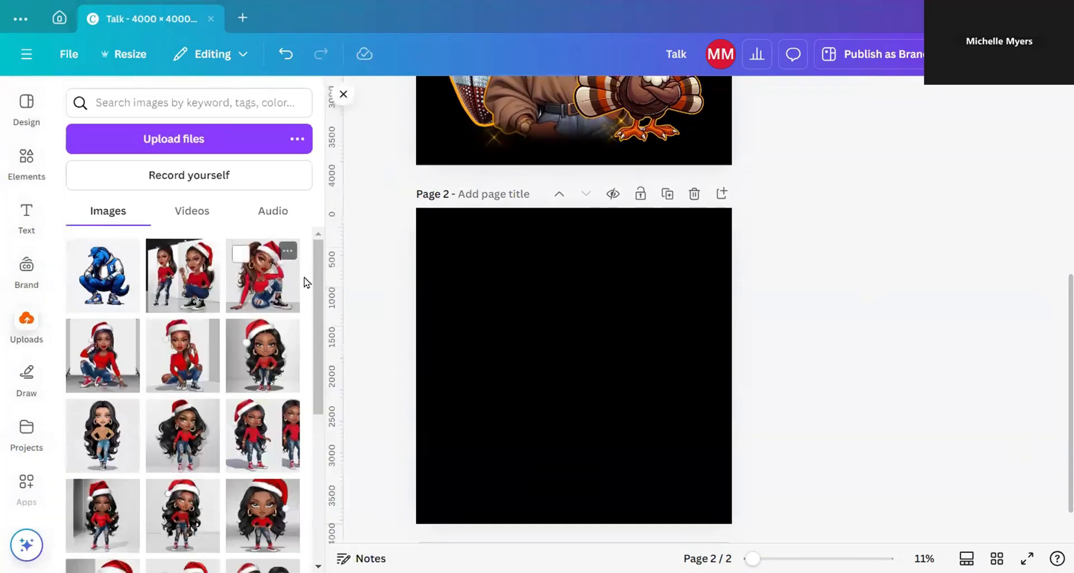
drag(313, 279, 306, 390)
scroll(307, 390, down, 15)
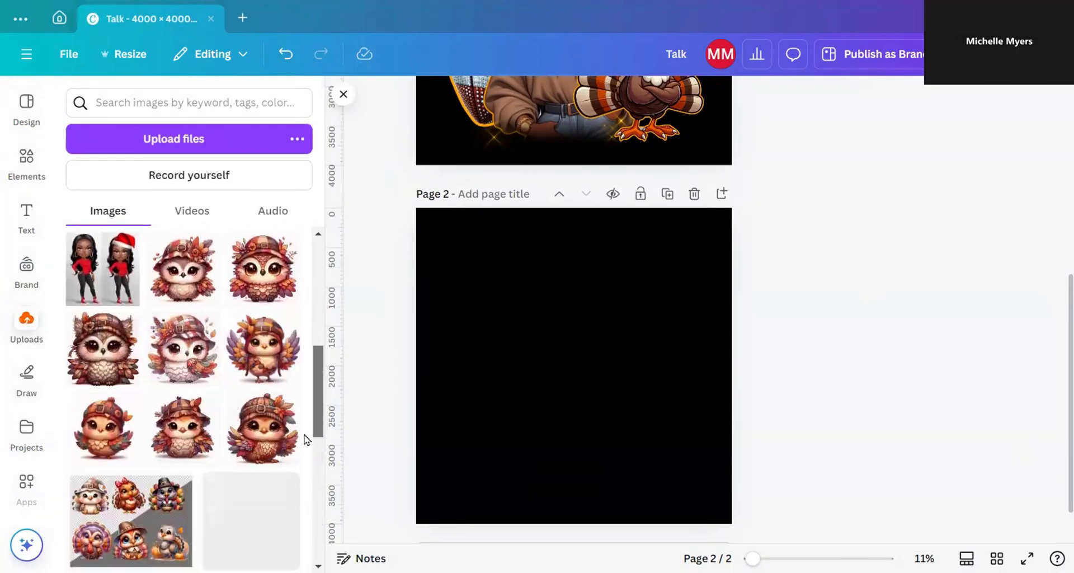
scroll(294, 547, down, 2)
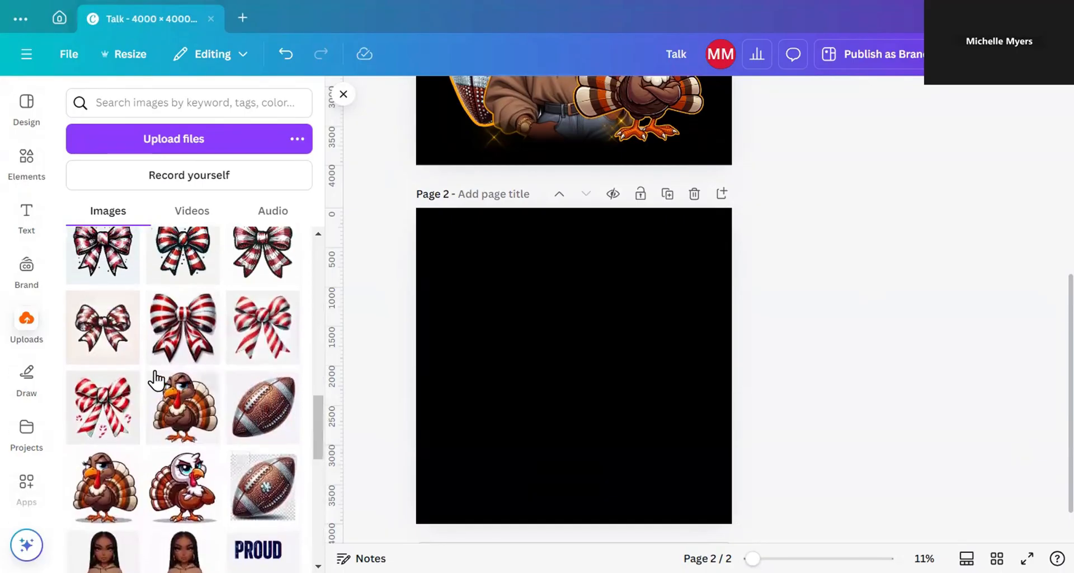
click(180, 386)
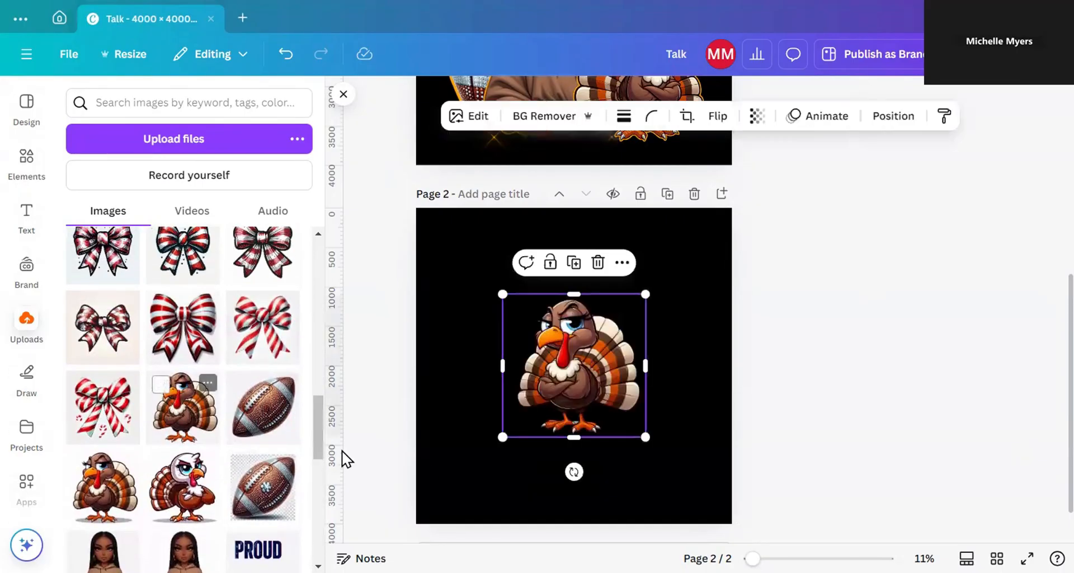
click(263, 413)
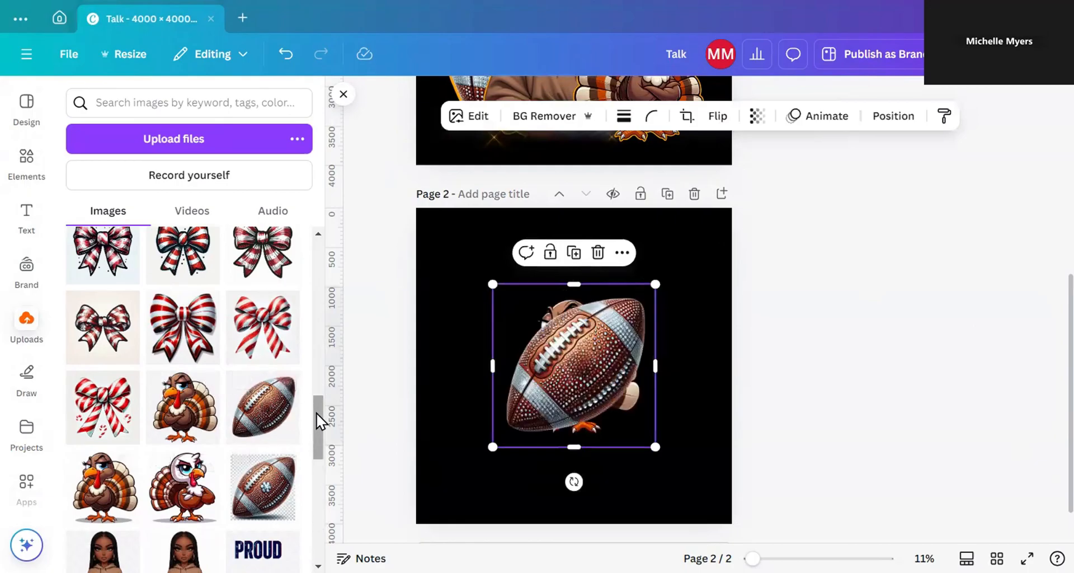
scroll(312, 427, down, 1)
scroll(312, 427, down, 3)
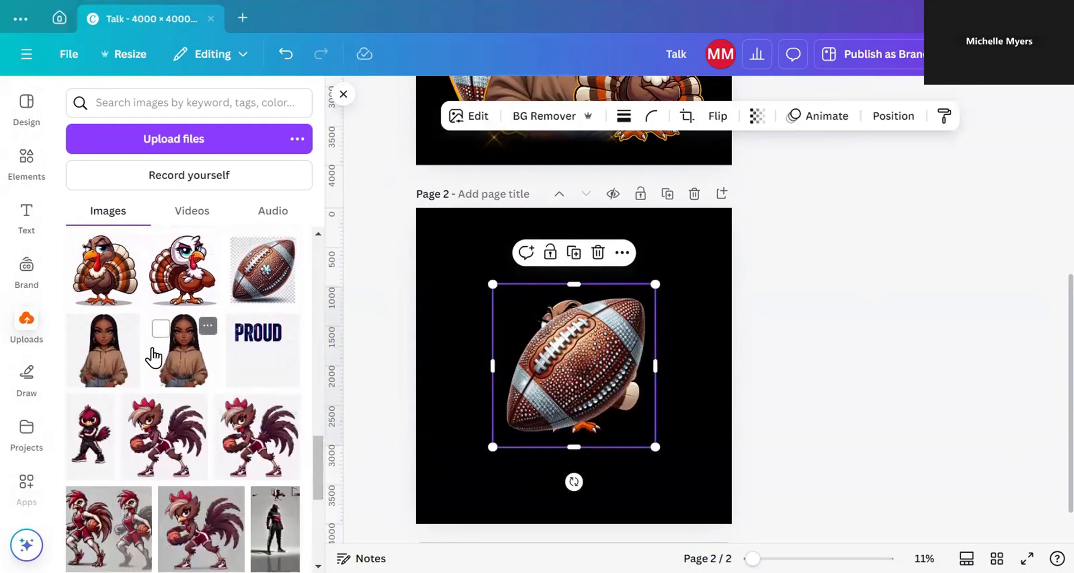
click(93, 356)
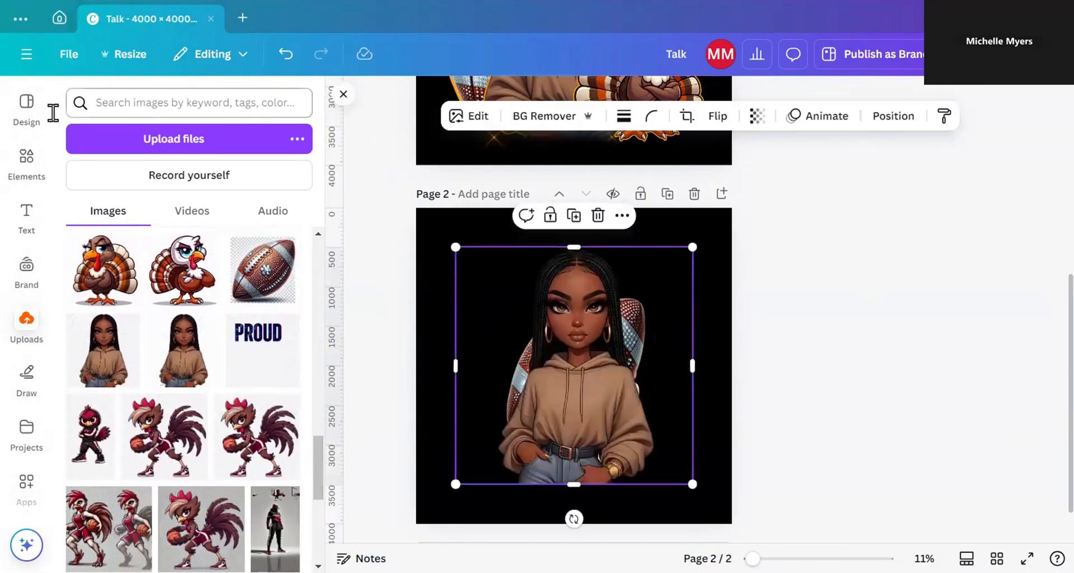
Step: Spread the woman and the football apart on page 2 to uncover the turkey between them
click(33, 178)
drag(570, 425, 480, 407)
drag(628, 383, 696, 302)
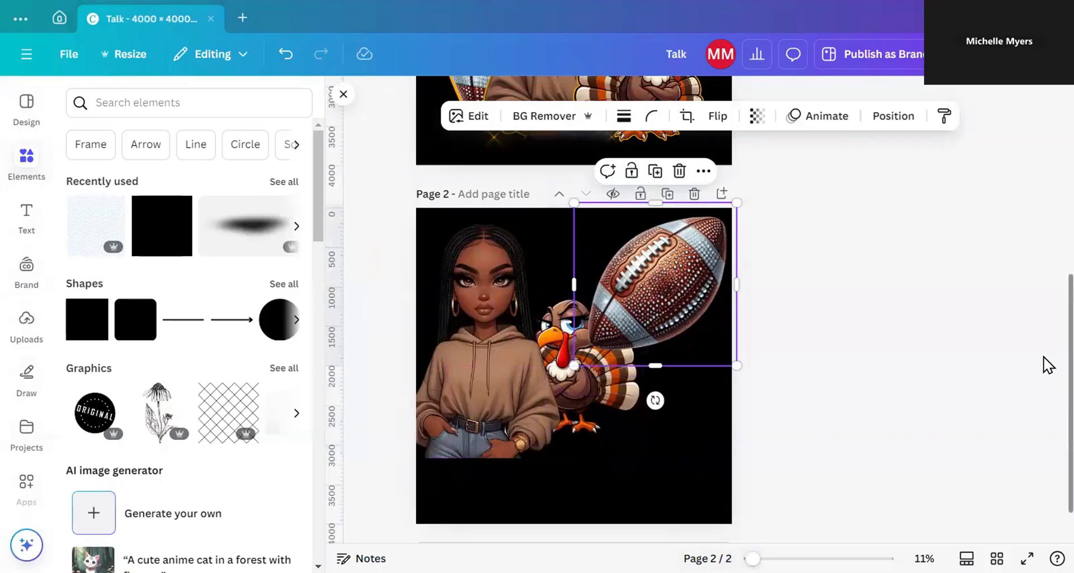
Step: Compare the finished Talk Turkey layout on page 1 with the loose images on page 2
scroll(1047, 336, up, 1)
scroll(1047, 327, up, 5)
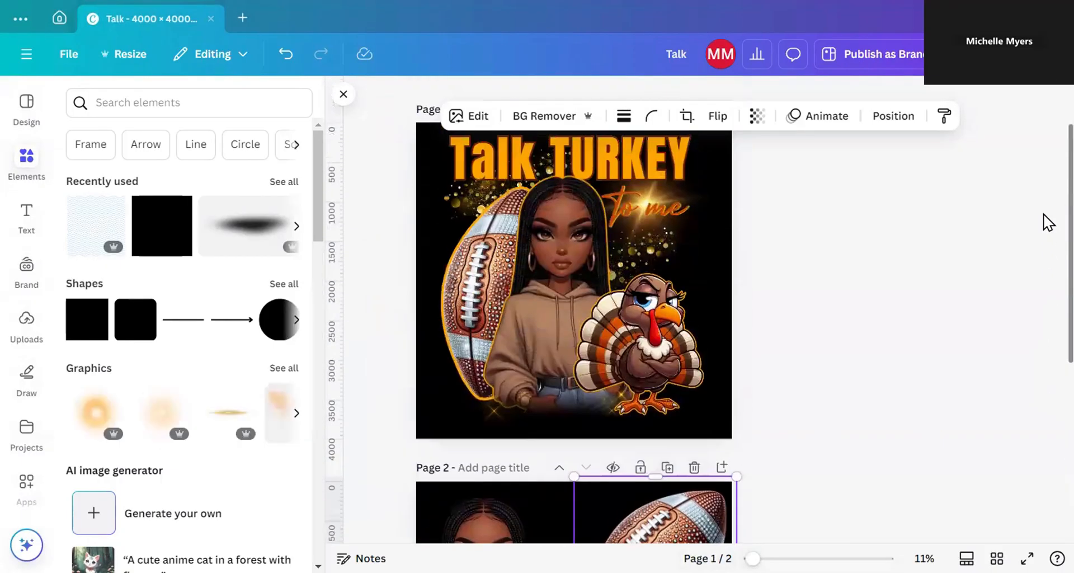
mouse_move(1043, 214)
mouse_down()
mouse_move(1043, 416)
mouse_move(1043, 216)
mouse_up()
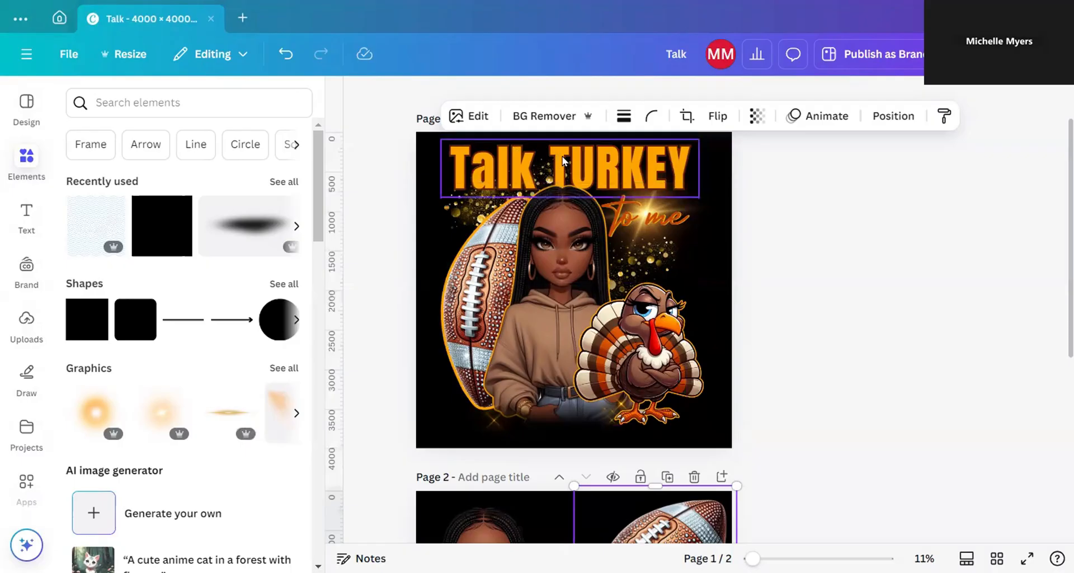
scroll(1056, 211, down, 3)
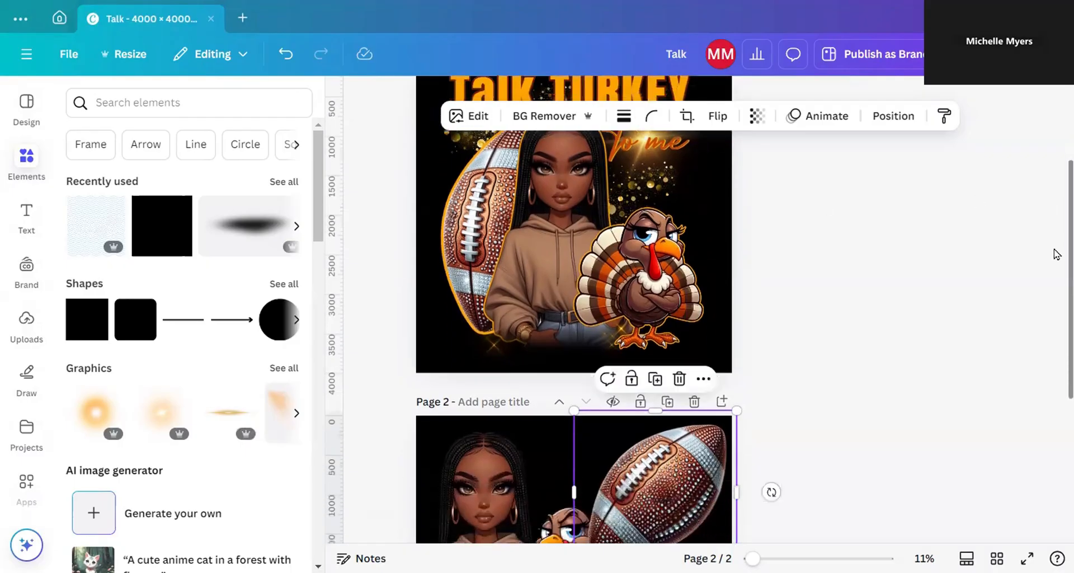
scroll(1055, 222, up, 3)
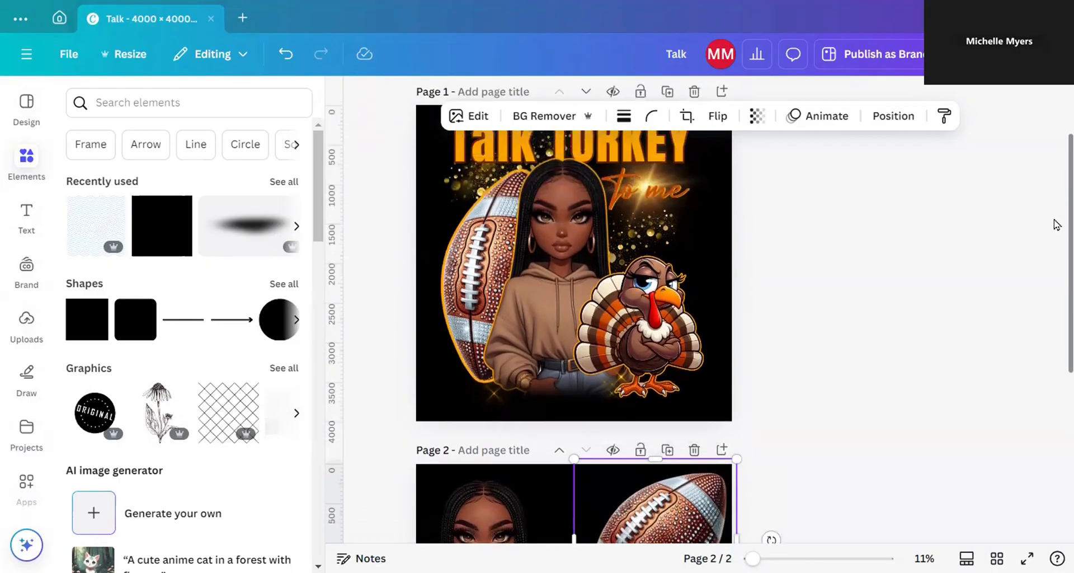
drag(1057, 220, 1057, 391)
scroll(856, 326, up, 3)
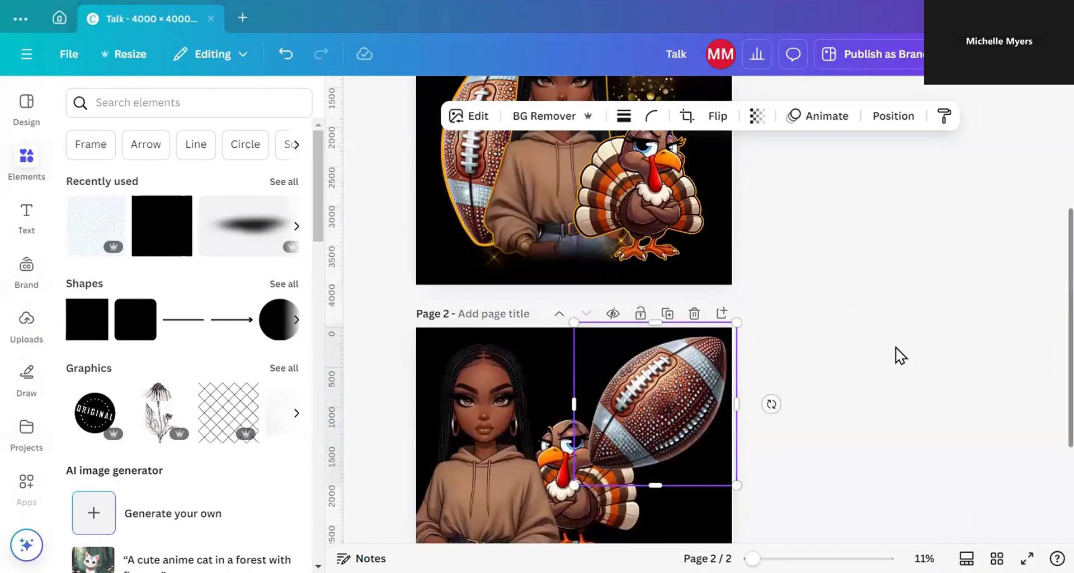
Step: Move the football down over the turkey on page 2 and check the text and glitter arrangement on page 1
scroll(897, 355, down, 3)
drag(656, 251, 611, 324)
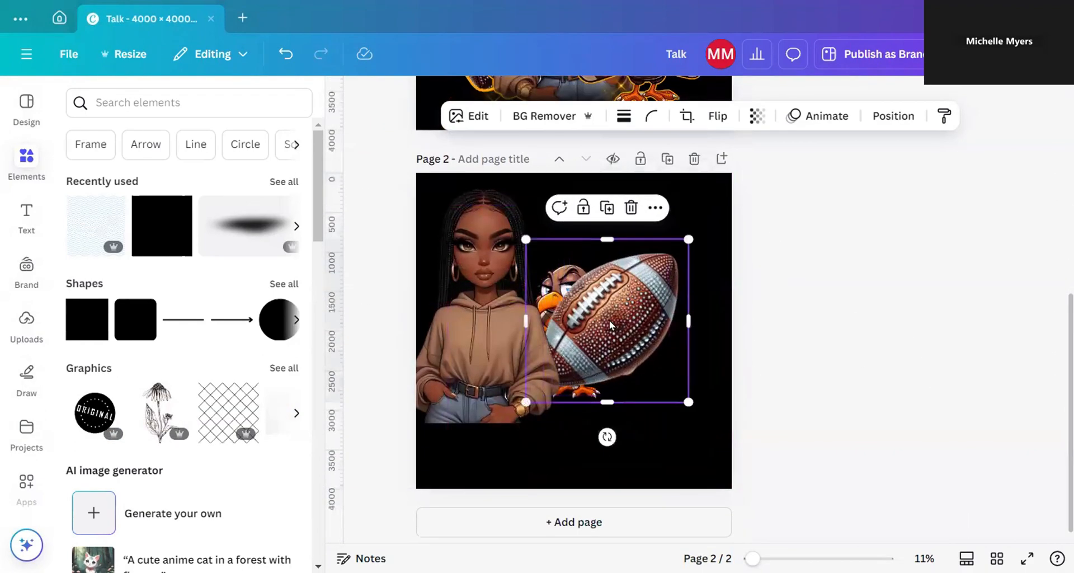
drag(1056, 286, 1056, 133)
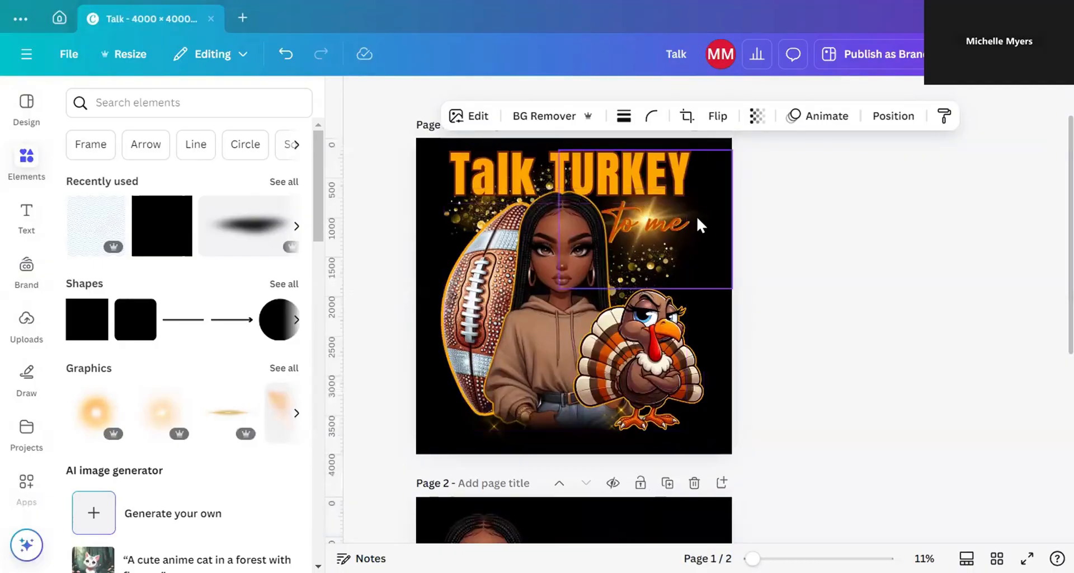
scroll(1047, 313, down, 3)
scroll(1043, 313, down, 1)
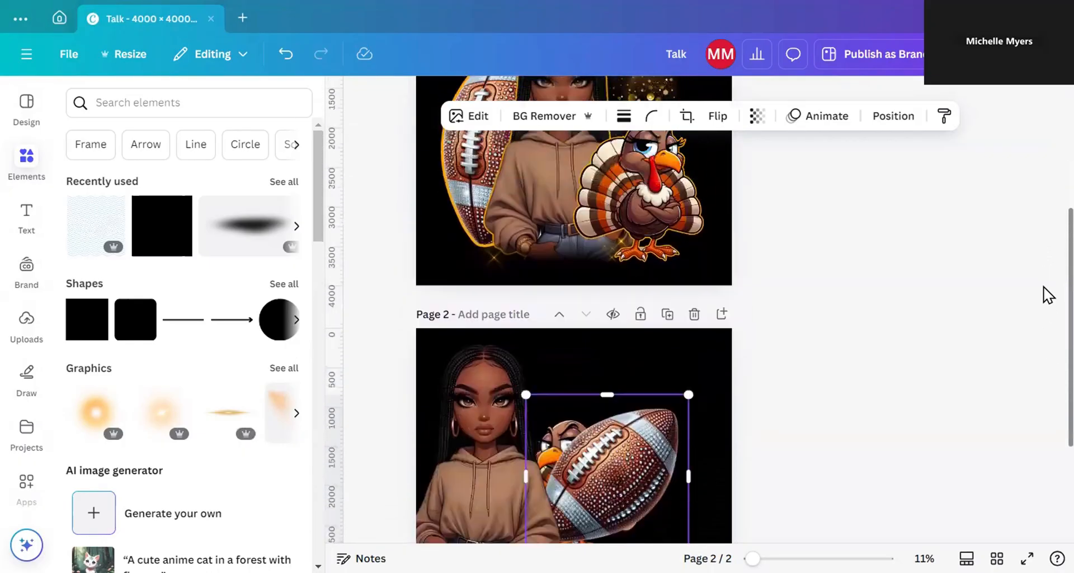
scroll(1046, 336, up, 1)
scroll(1045, 349, down, 2)
Step: Center the woman horizontally on page 2 and crop the empty space off both sides of her image
click(466, 448)
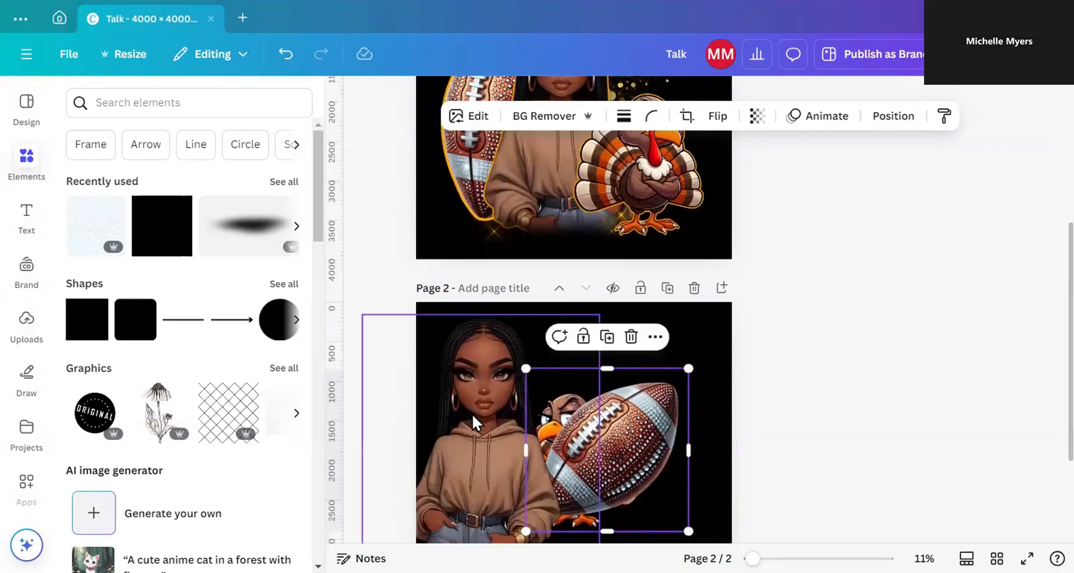
drag(465, 447, 575, 441)
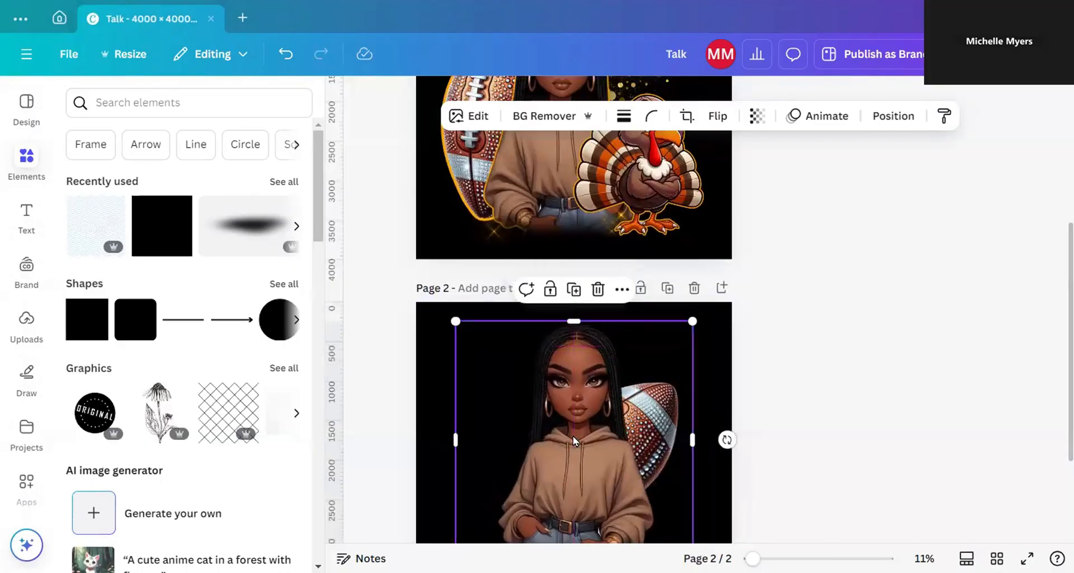
drag(455, 440, 485, 440)
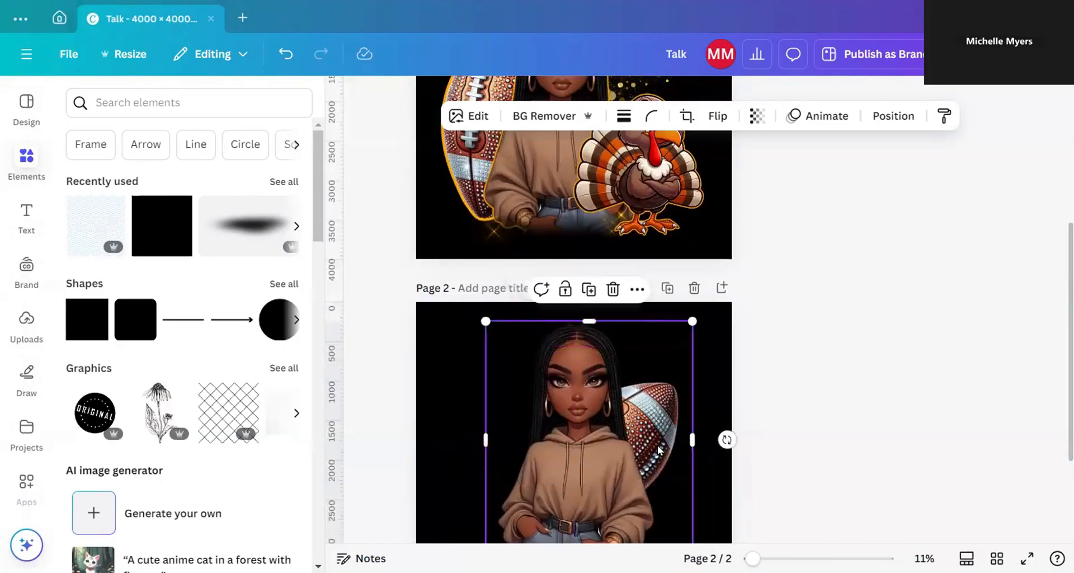
drag(691, 439, 666, 440)
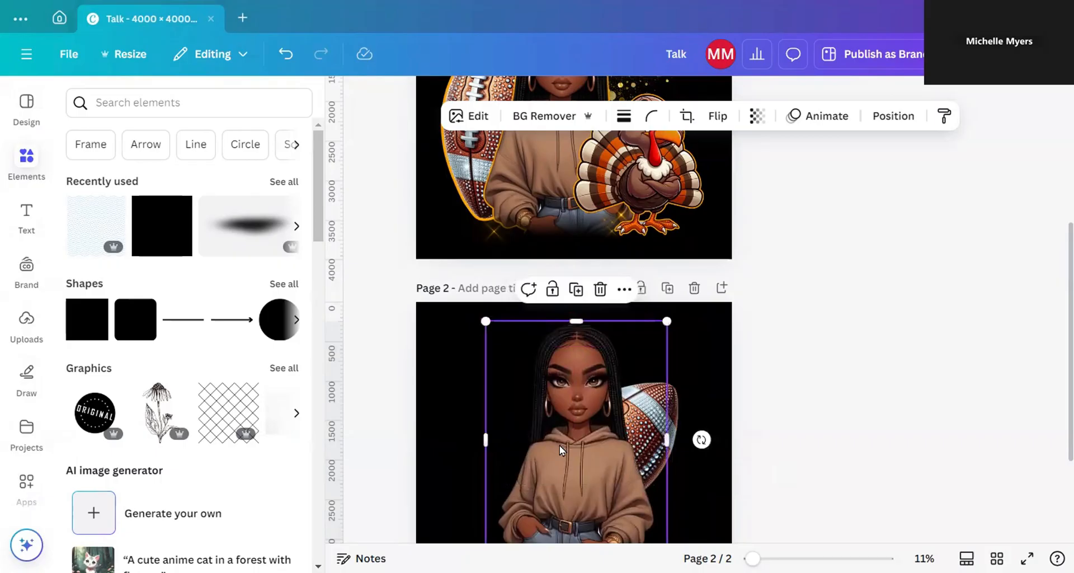
Step: Send the woman's image to the back of the layer order on page 2
right_click(562, 450)
mouse_move(643, 250)
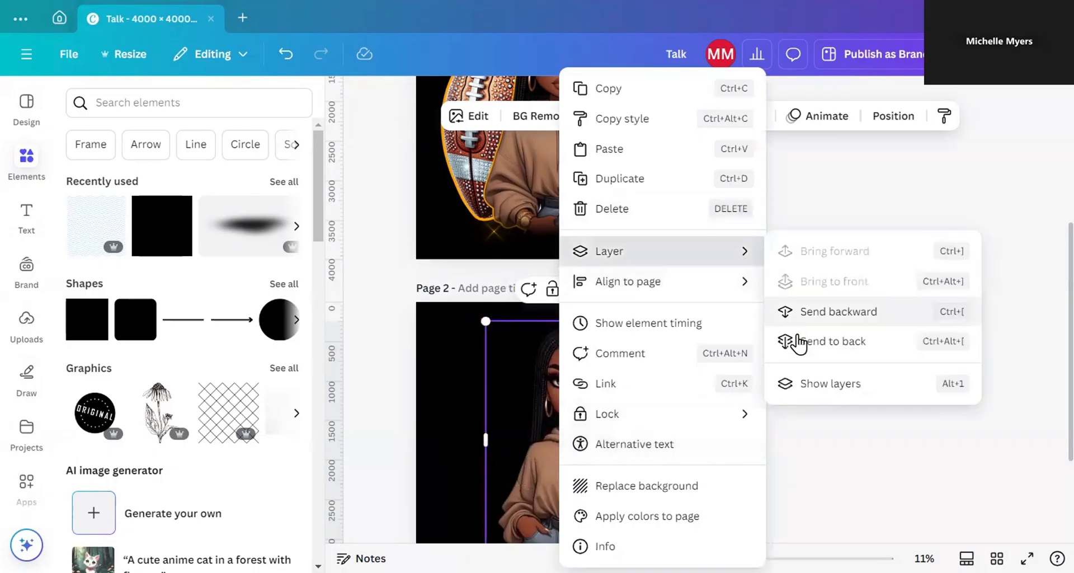
click(813, 347)
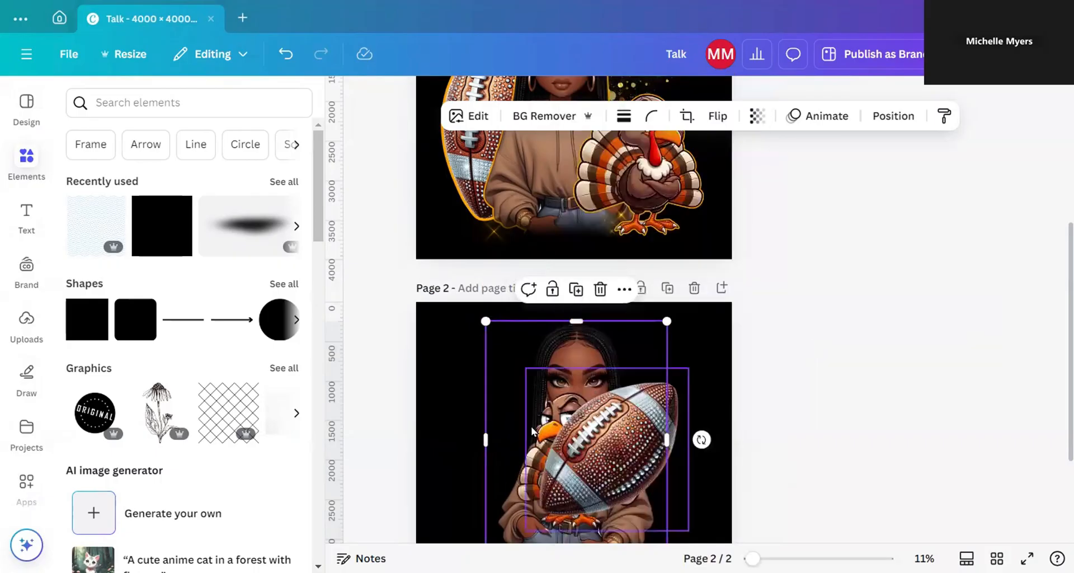
Step: Place the football beside the woman's left edge on page 2, rotate it nearly upright and enlarge it slightly
drag(563, 434, 495, 420)
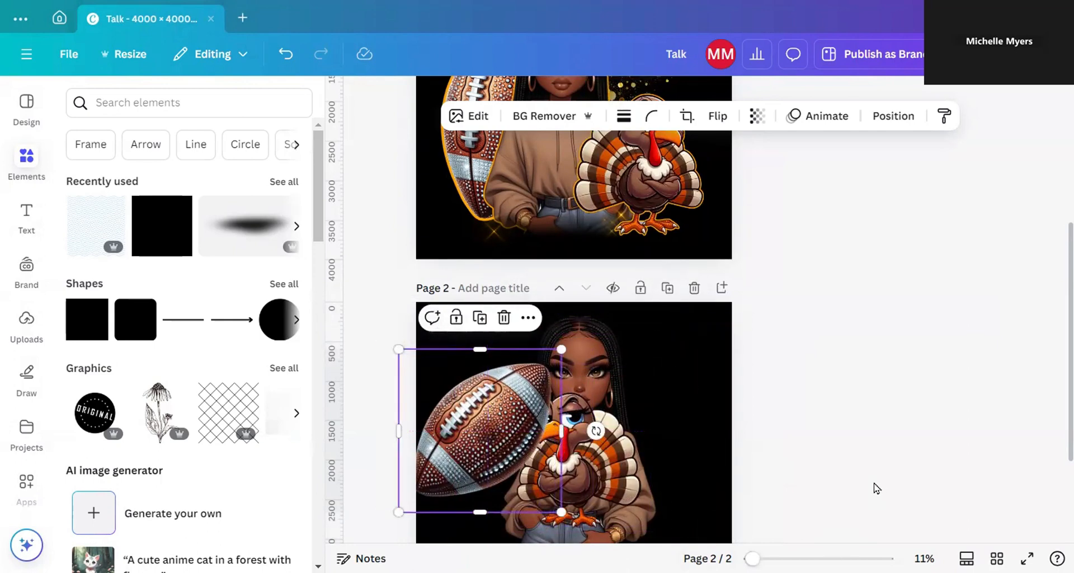
scroll(1055, 367, down, 5)
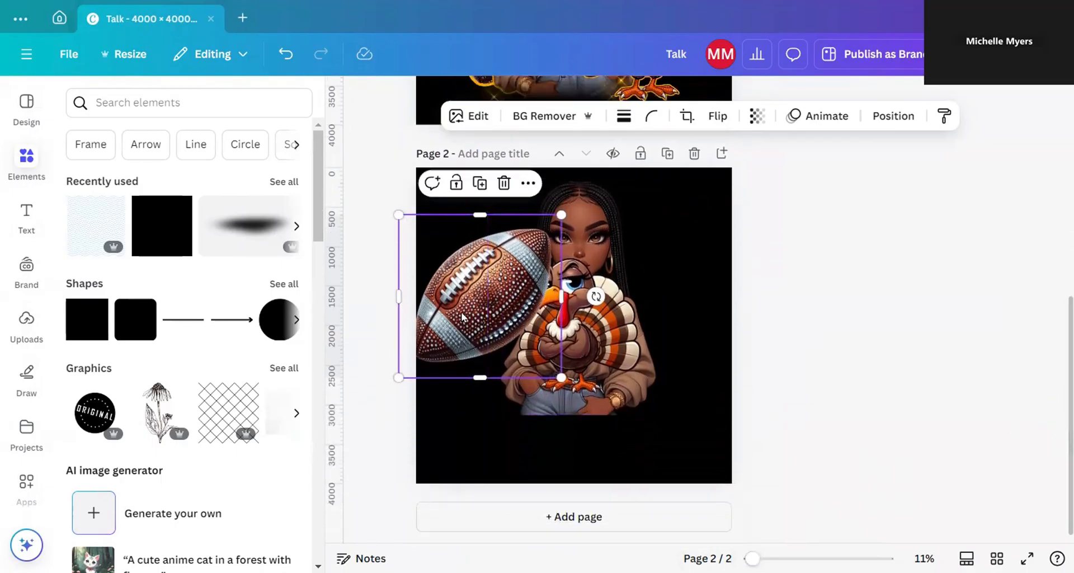
click(343, 91)
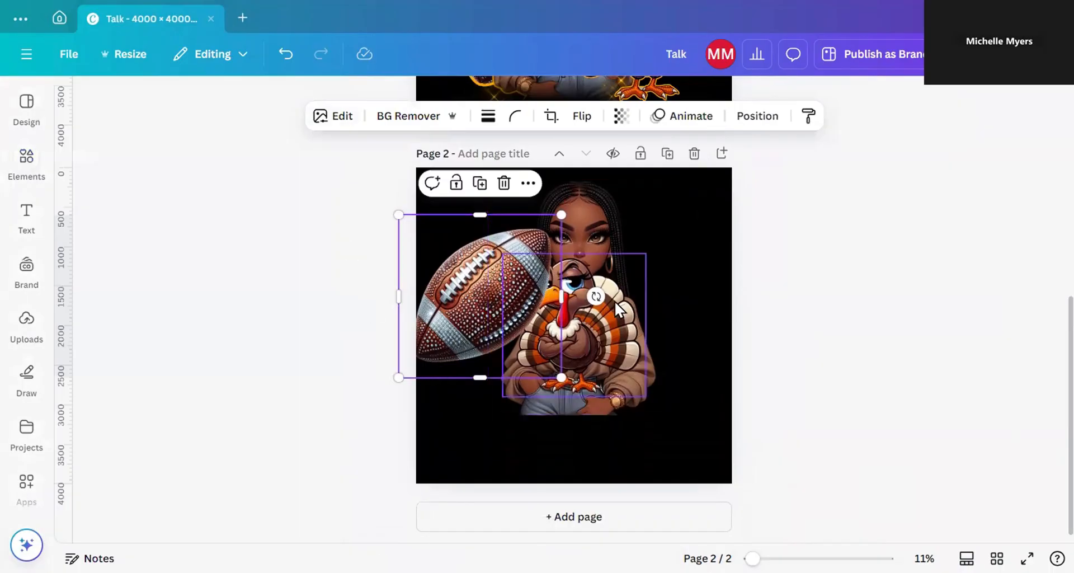
drag(596, 297, 567, 223)
drag(495, 281, 515, 314)
drag(493, 440, 492, 445)
Step: Send the football to the back of the layer order, behind the woman
right_click(497, 291)
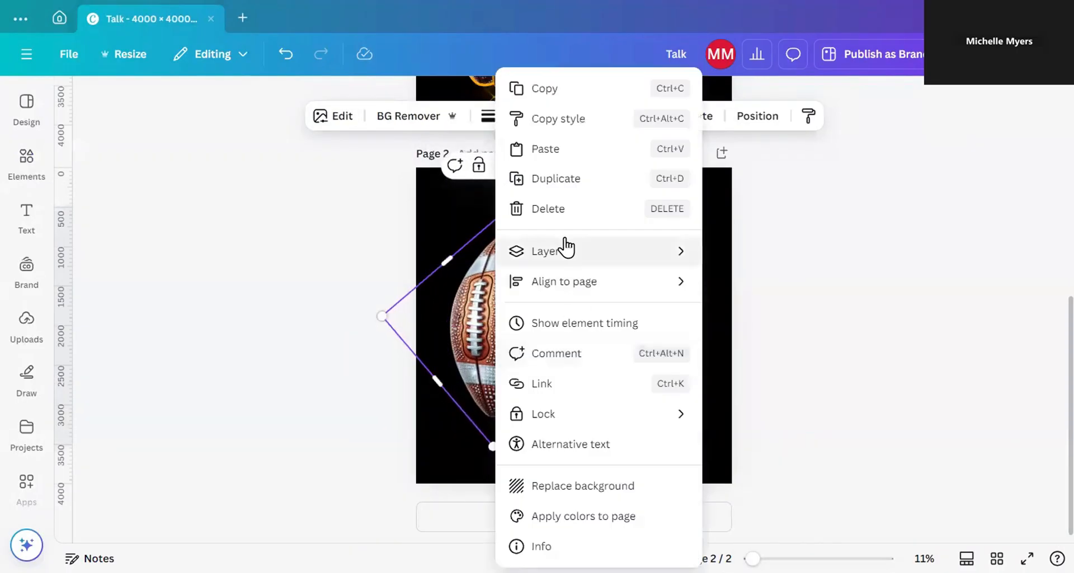
mouse_move(567, 248)
click(774, 346)
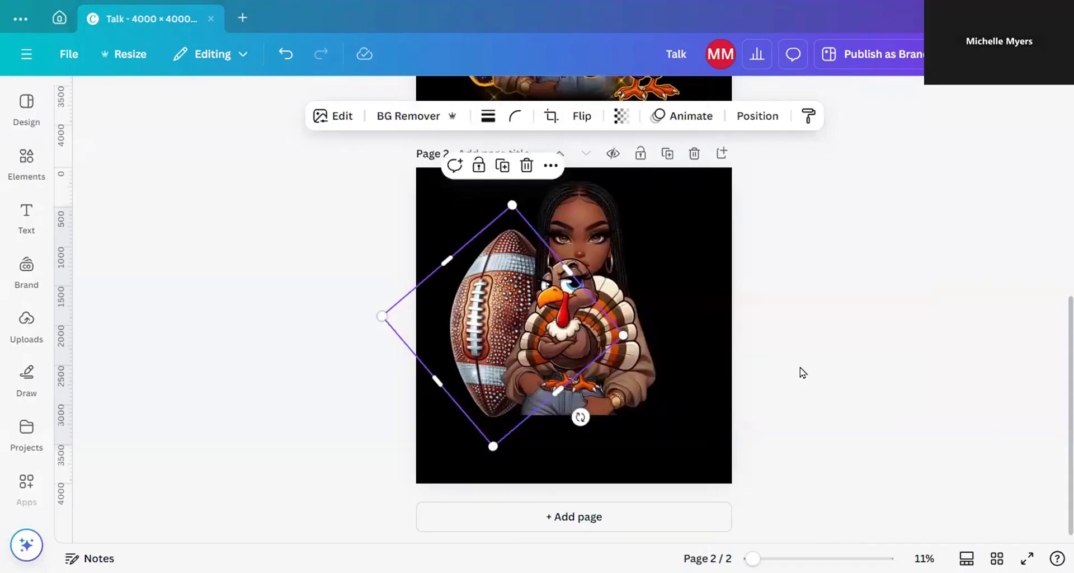
Step: Move the turkey to the woman's lower right side, in front of her, and compare its placement with page 1
click(802, 373)
drag(581, 321, 634, 347)
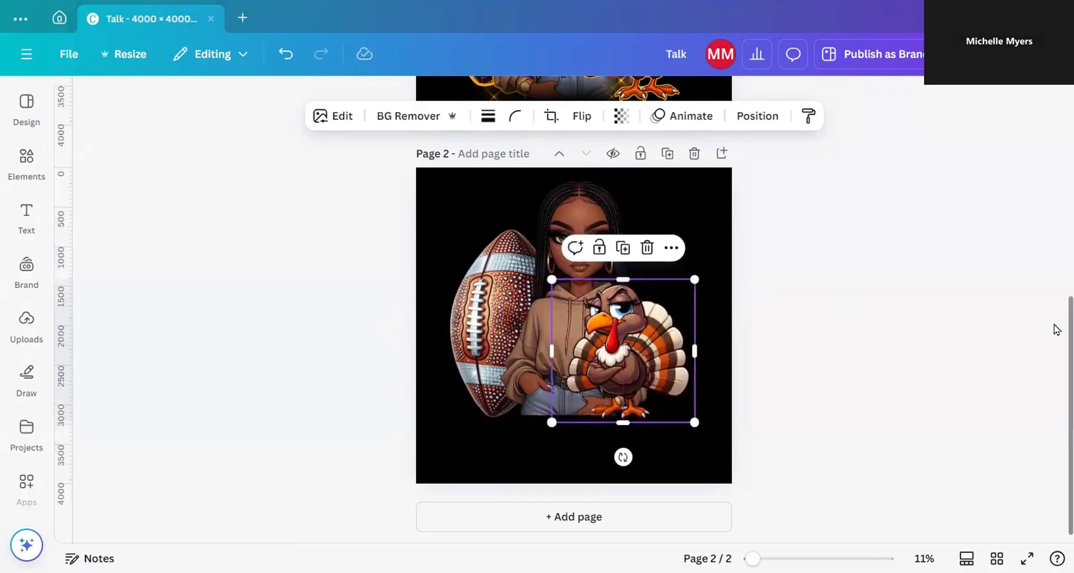
scroll(1055, 297, up, 3)
scroll(1055, 319, down, 3)
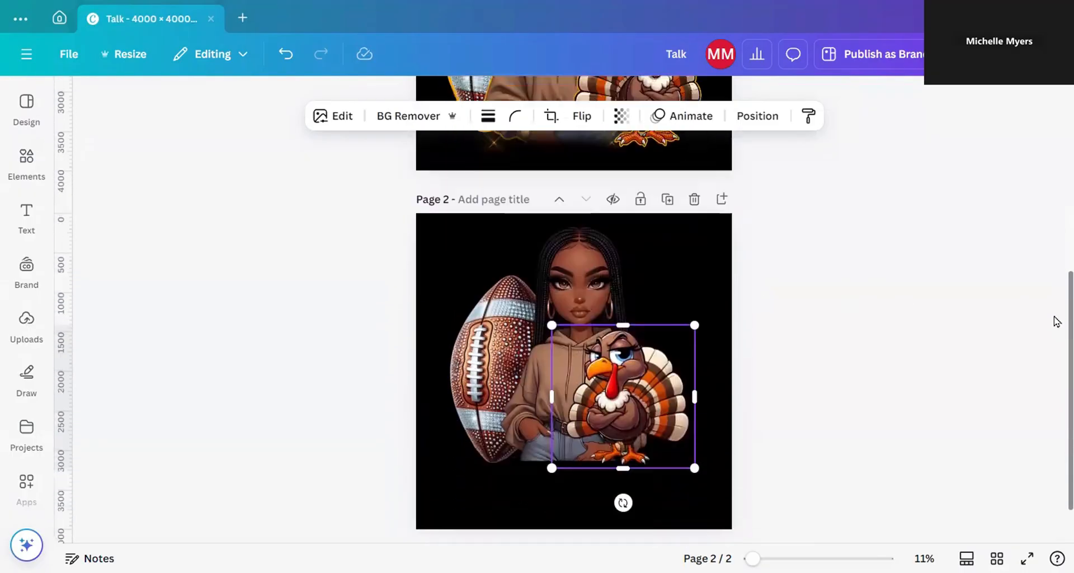
scroll(1056, 302, up, 2)
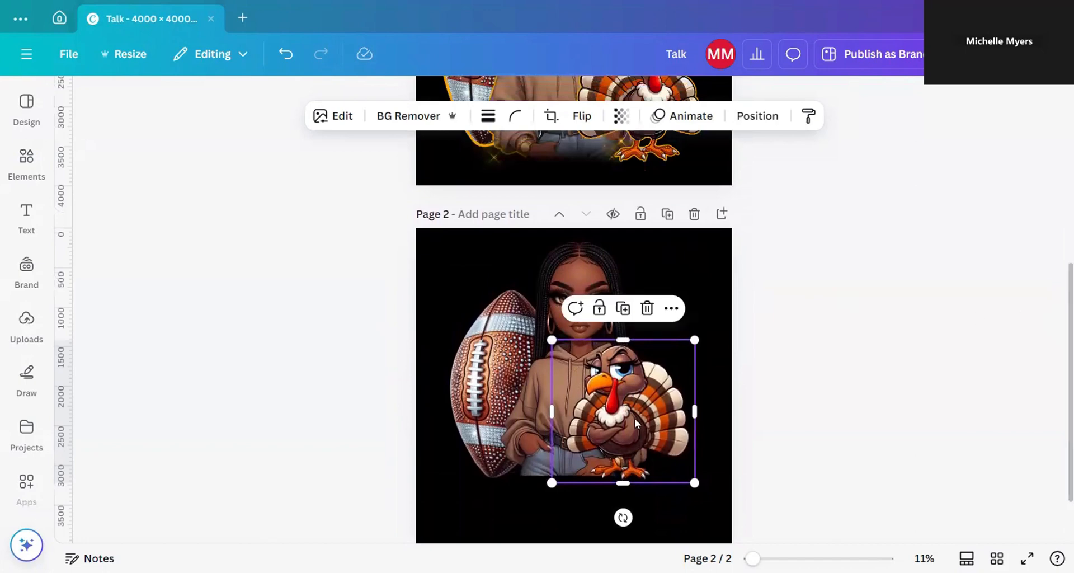
Step: Flip the turkey horizontally on page 2 so that it faces away from the woman
scroll(1055, 407, down, 1)
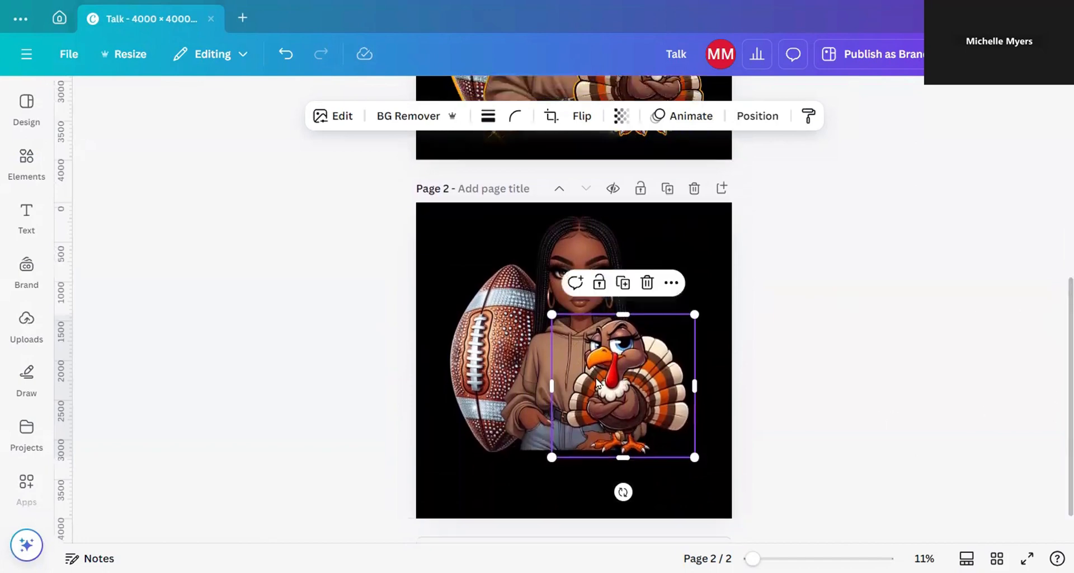
right_click(597, 384)
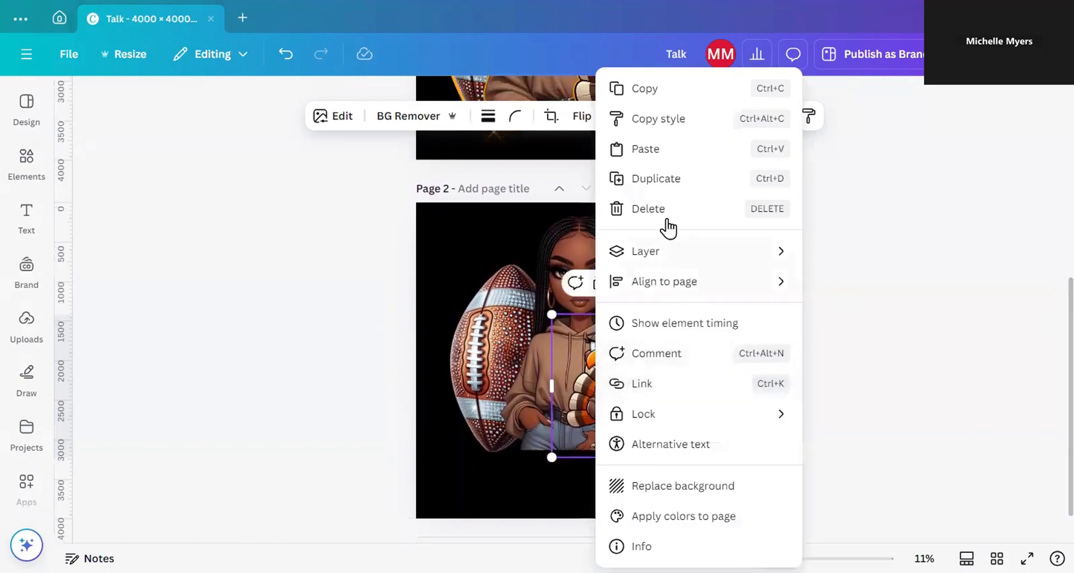
click(477, 249)
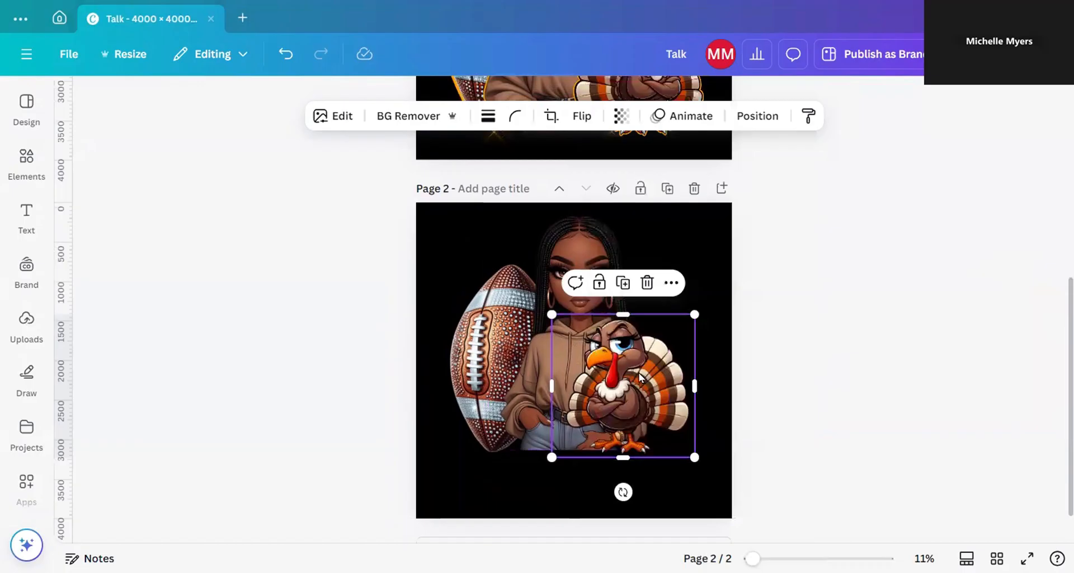
click(580, 117)
click(585, 158)
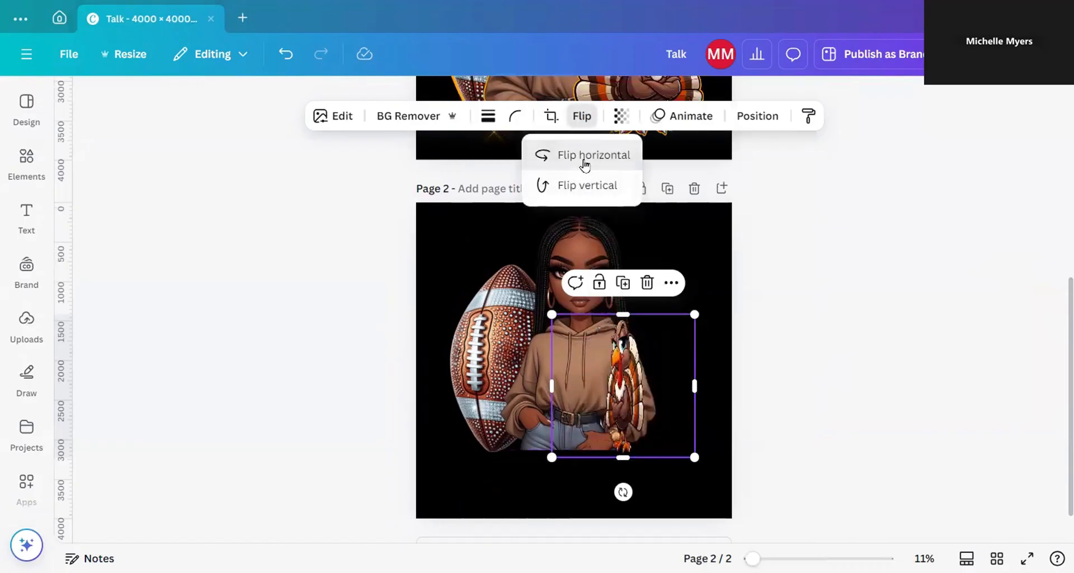
click(347, 335)
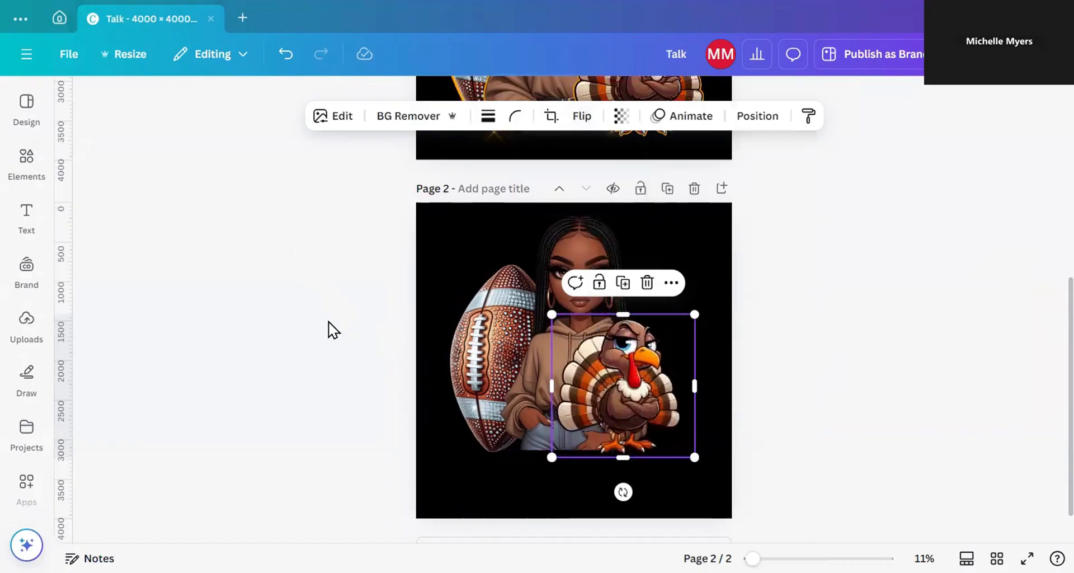
Step: Nudge the turkey slightly to the right and the football slightly down on page 2
click(364, 442)
click(611, 421)
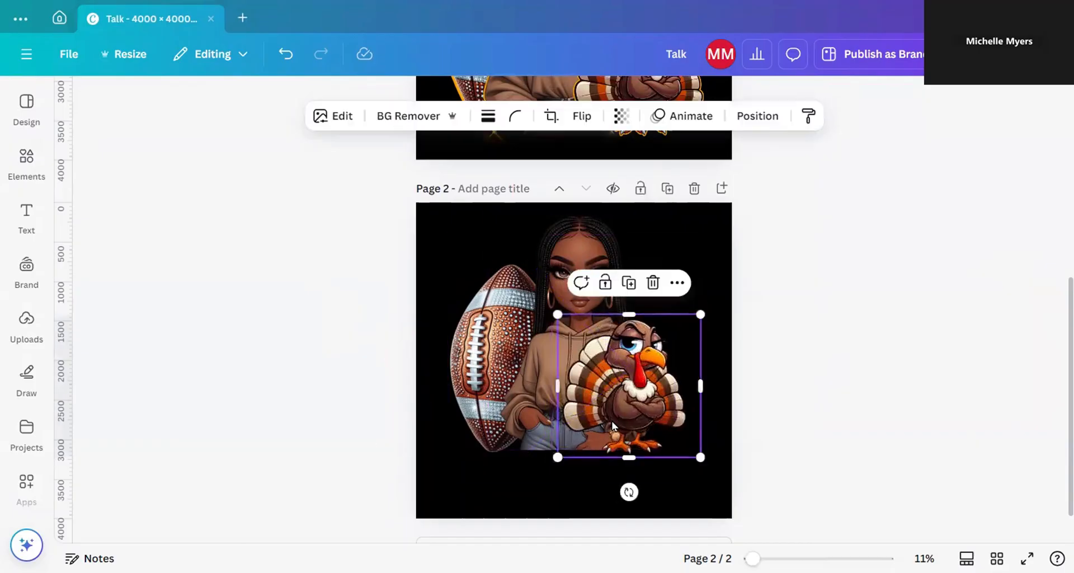
drag(463, 399, 463, 407)
click(346, 370)
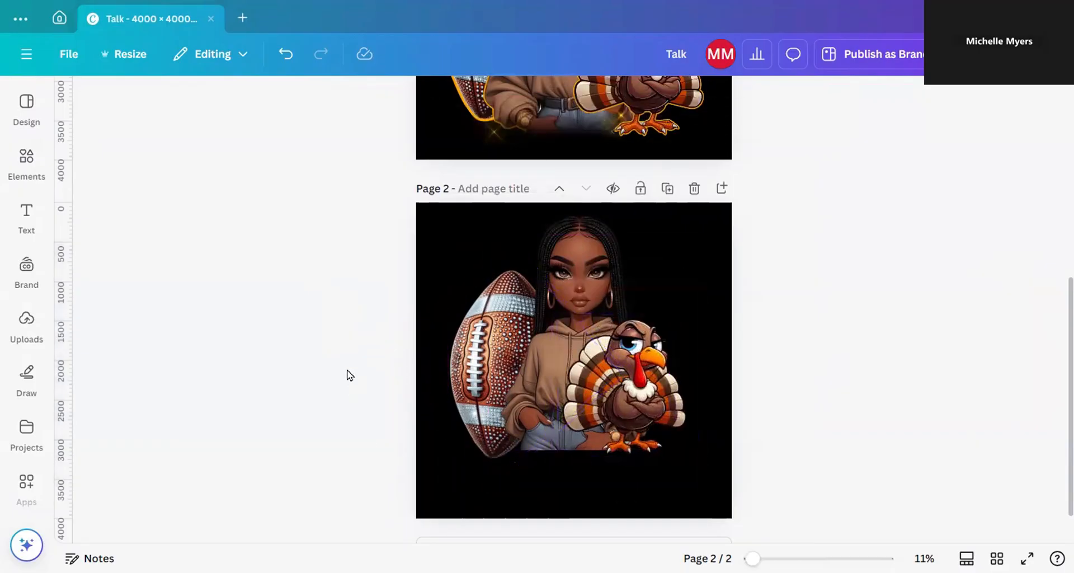
Step: Shift the woman, football and turkey together down and right on page 2, and nudge the football closer to the woman
drag(299, 242, 628, 380)
click(808, 408)
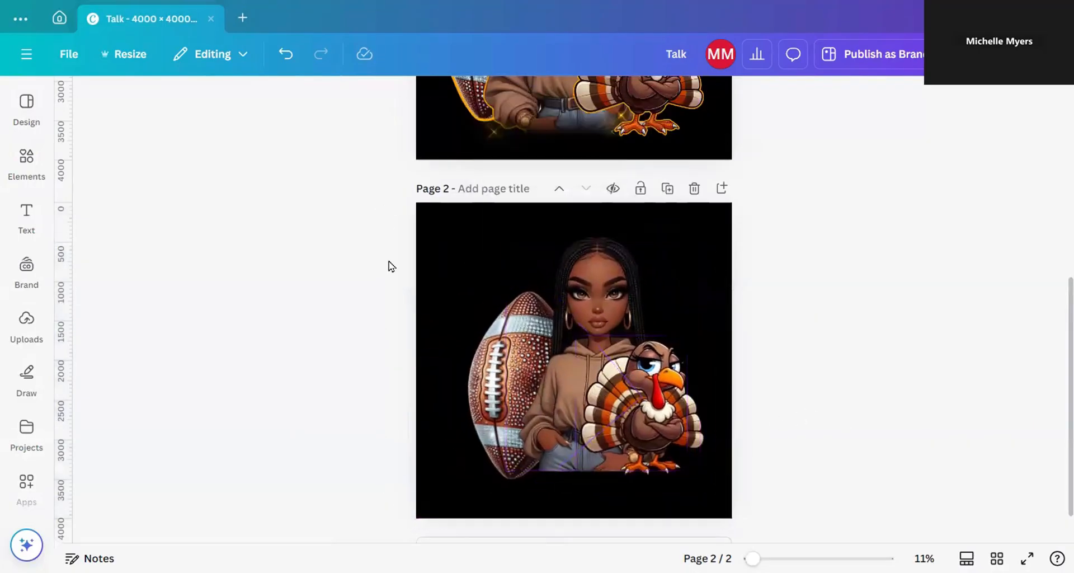
drag(482, 333, 488, 340)
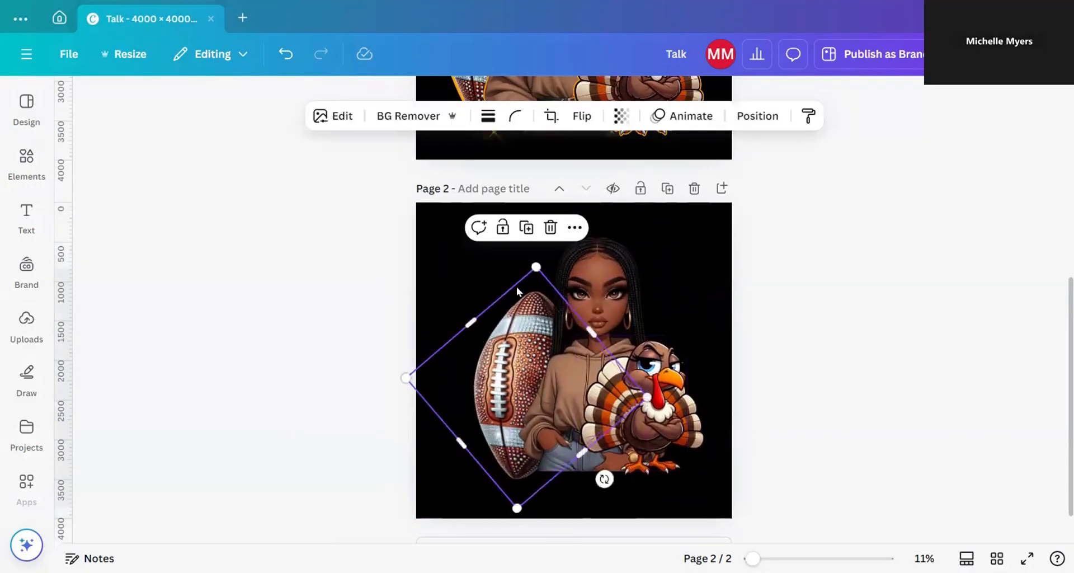
click(366, 350)
click(480, 358)
click(618, 273)
click(679, 398)
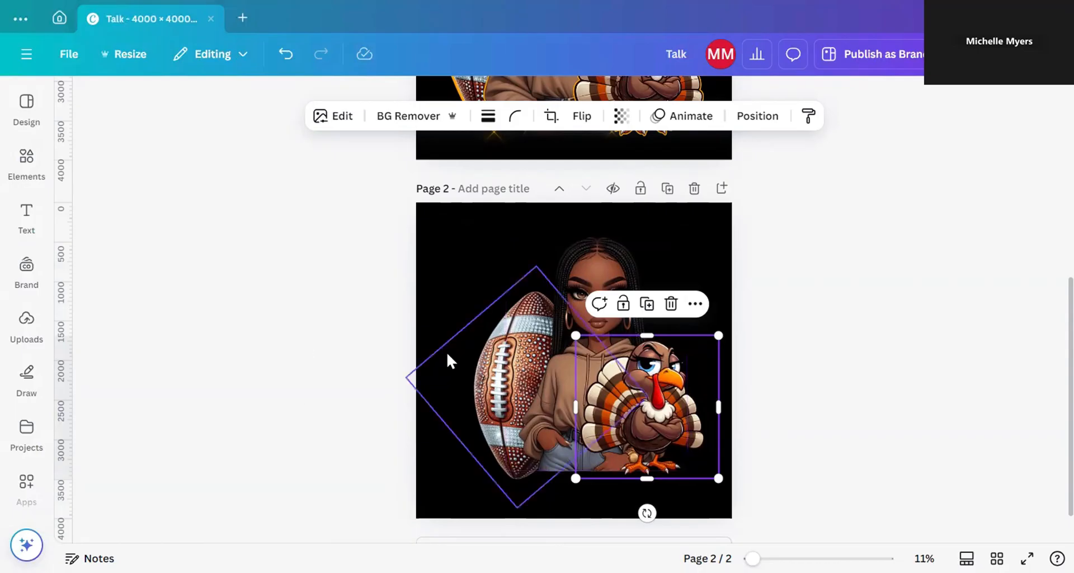
click(493, 354)
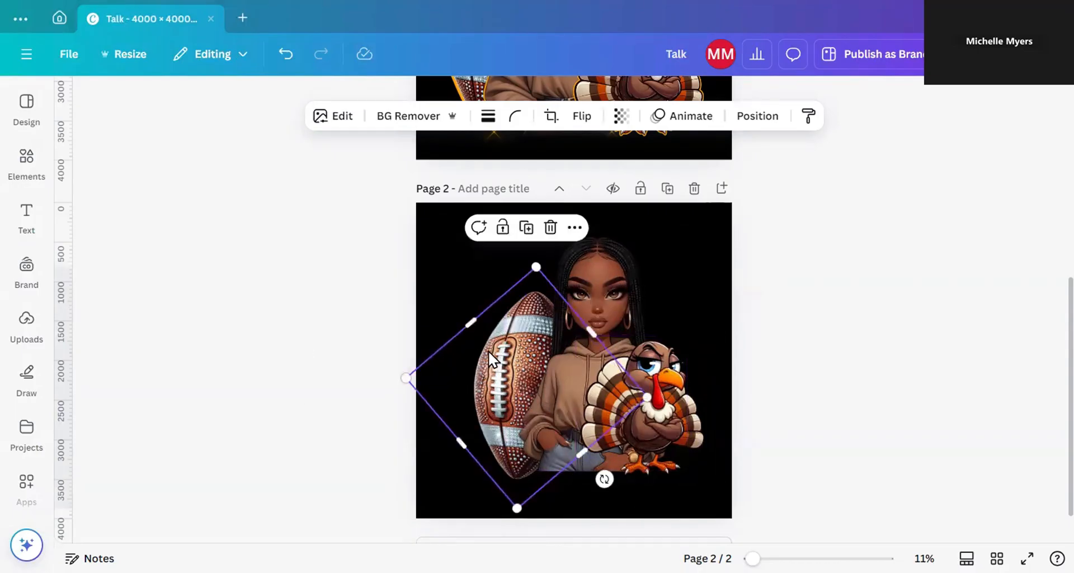
click(509, 341)
Step: Apply the Outline shadow effect to the football
click(480, 354)
click(341, 116)
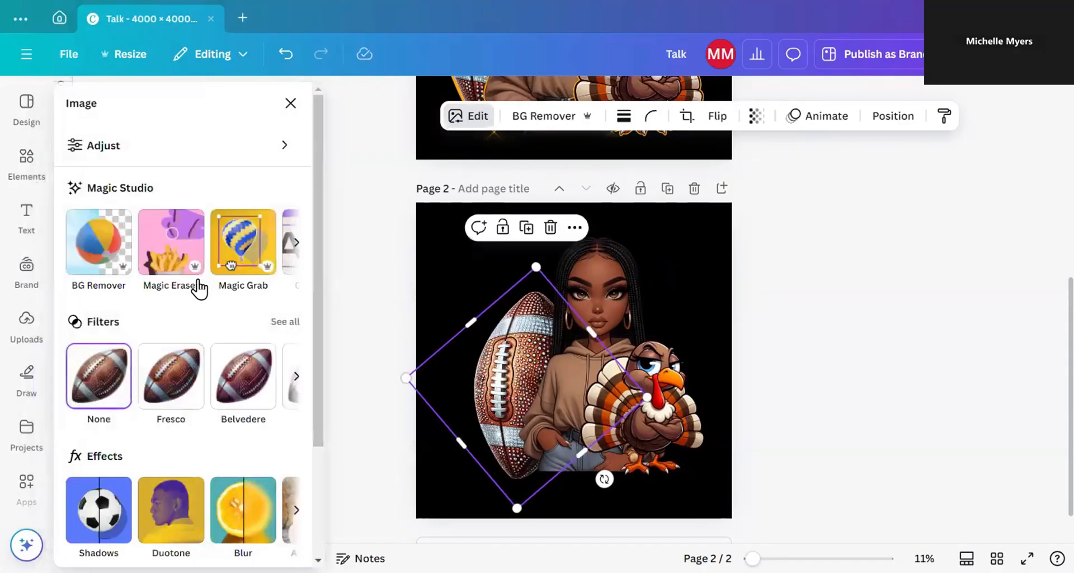
drag(320, 240, 314, 376)
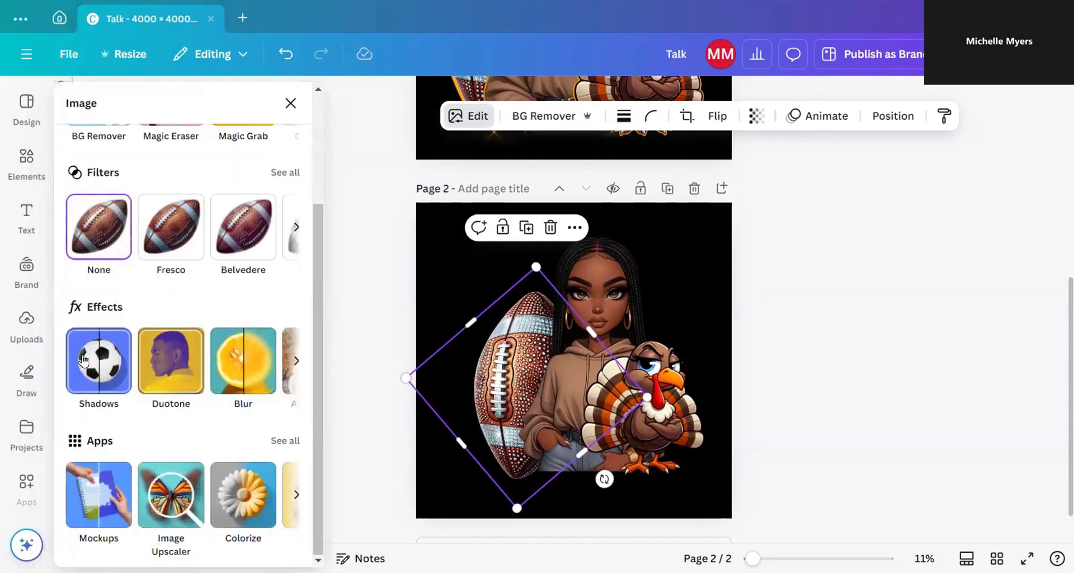
click(91, 376)
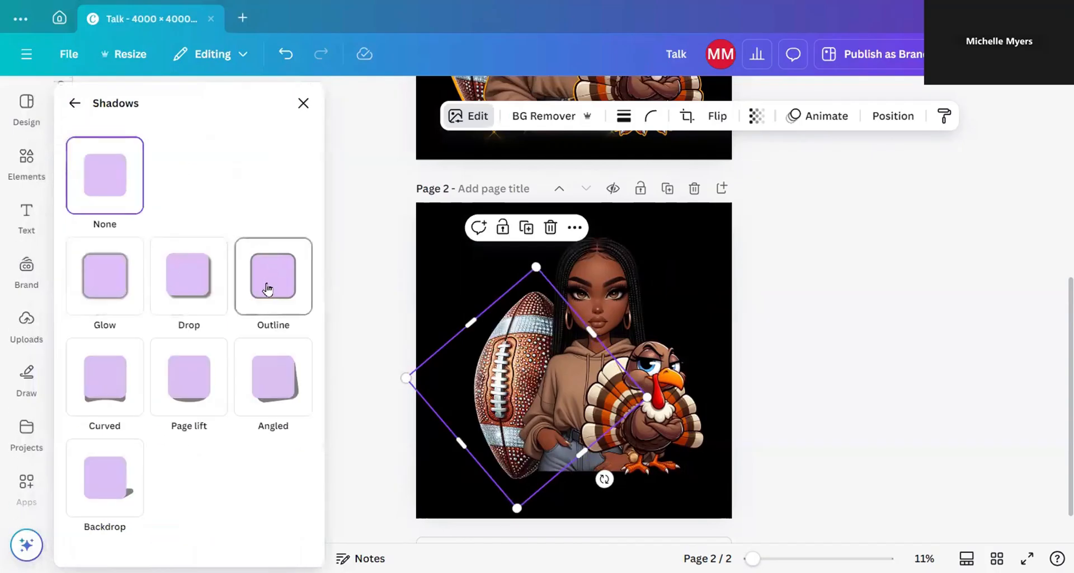
click(241, 289)
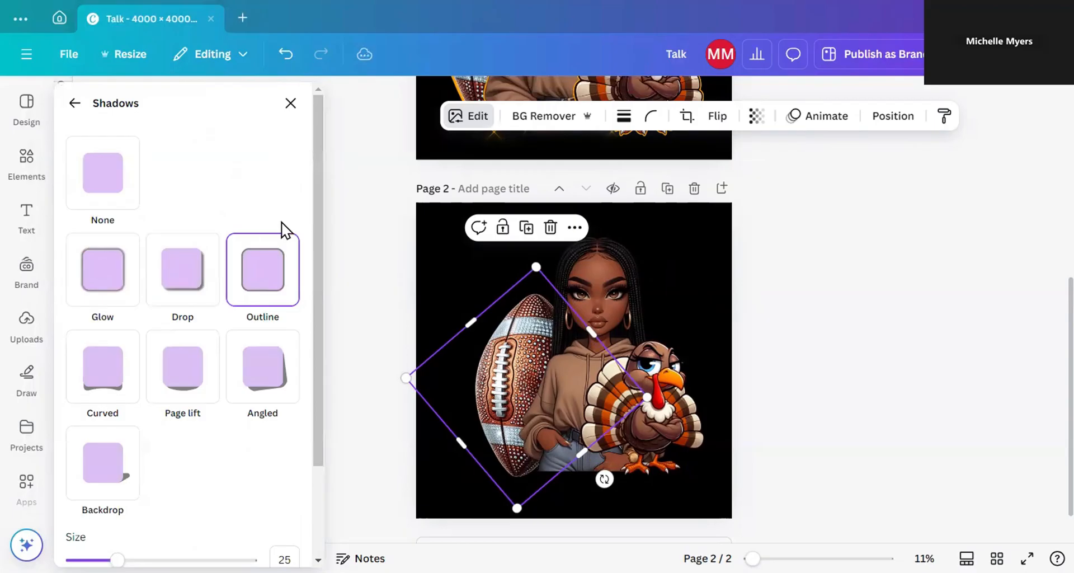
drag(320, 220, 321, 333)
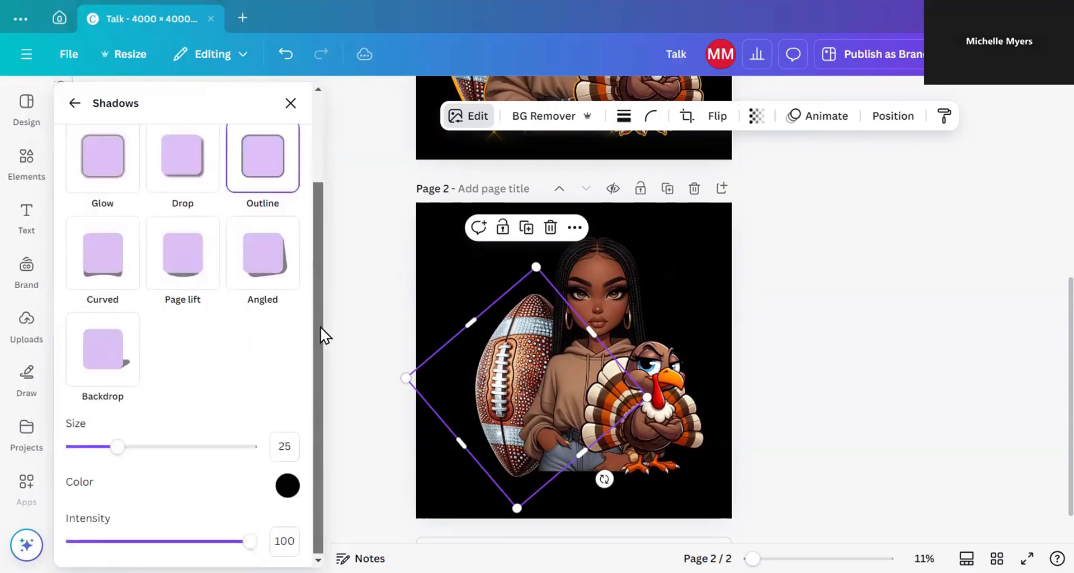
Step: Set the football's outline color to orange #FF7C04 and deselect the football
click(288, 485)
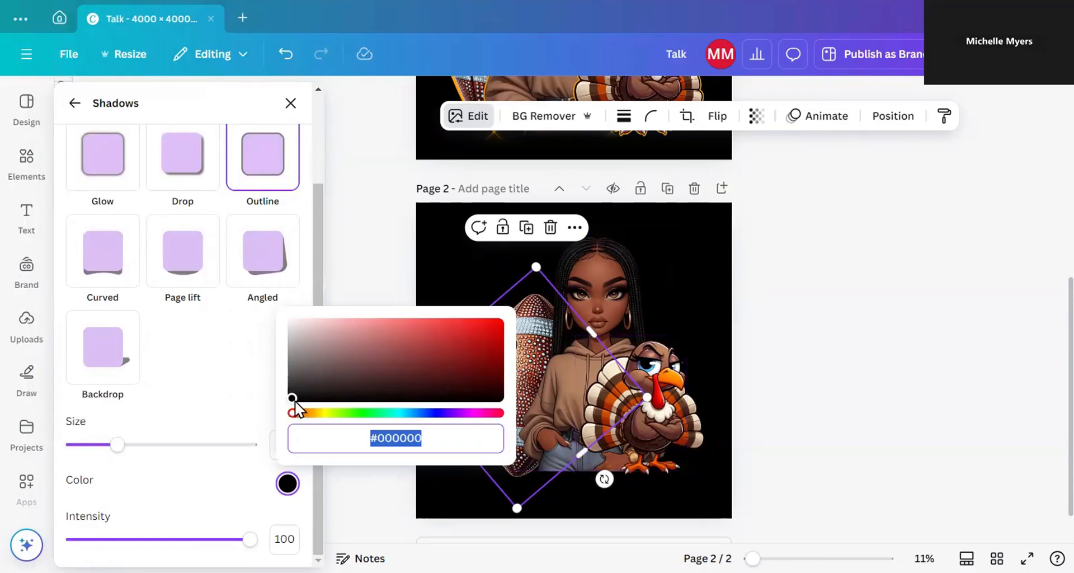
drag(293, 414, 500, 321)
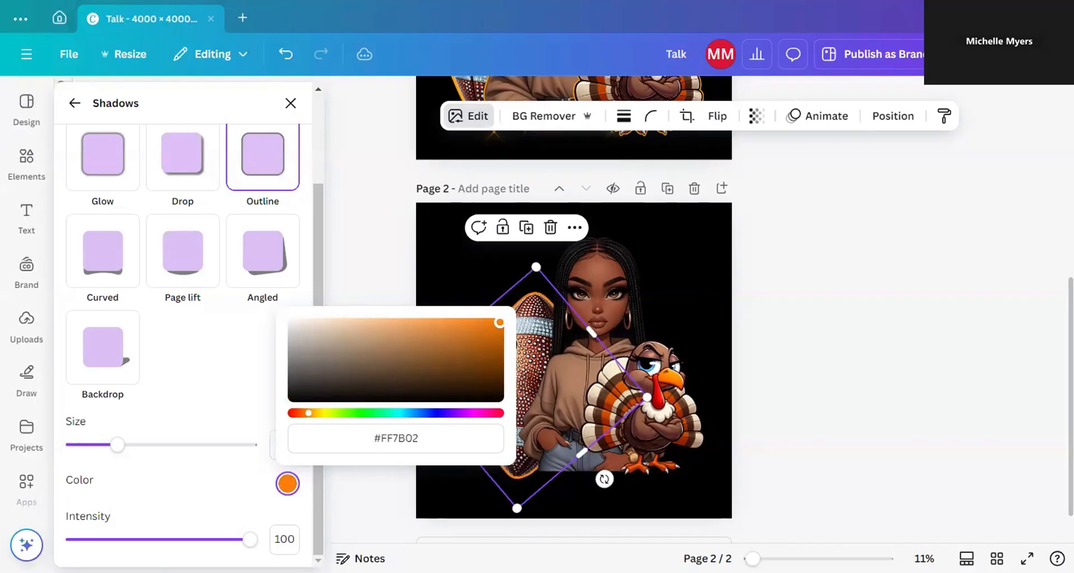
drag(501, 322, 501, 318)
click(416, 271)
click(367, 299)
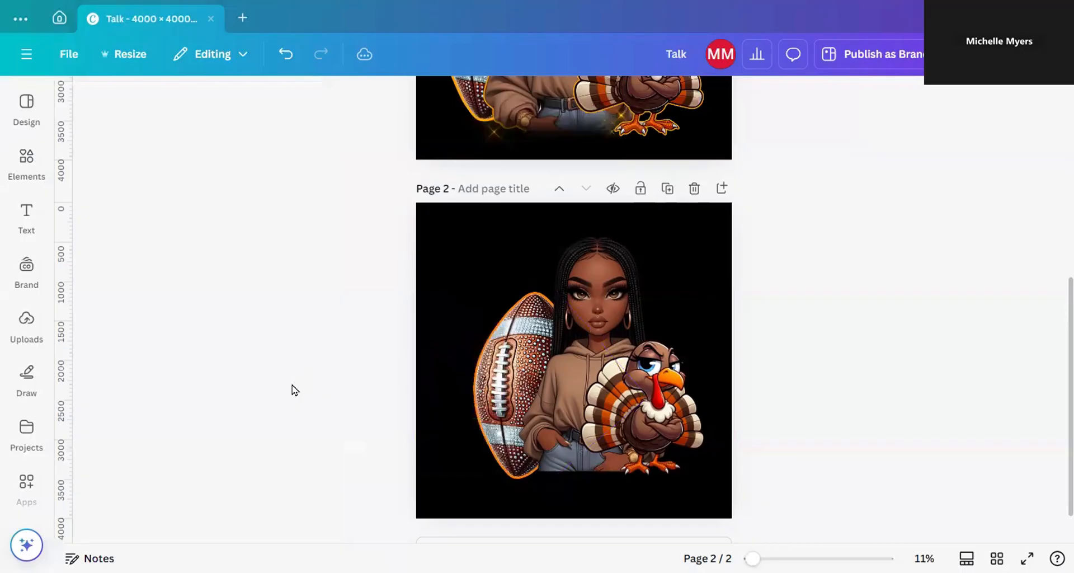
Step: Reopen the football's shadow settings and copy the hex code #FF7C04 of its outline color
click(478, 393)
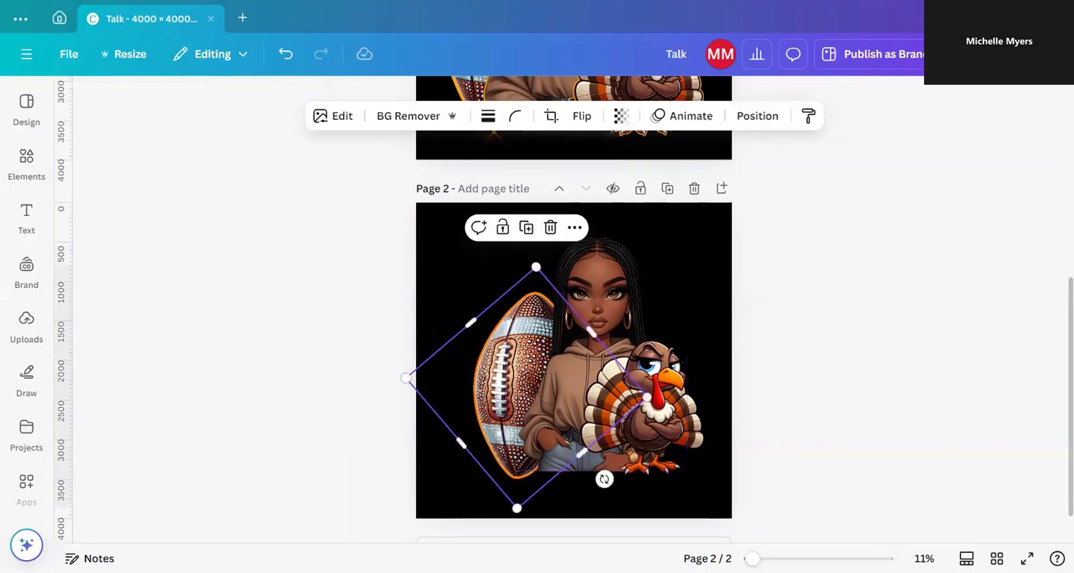
mouse_move(752, 558)
mouse_down()
mouse_move(780, 558)
mouse_move(747, 558)
mouse_up()
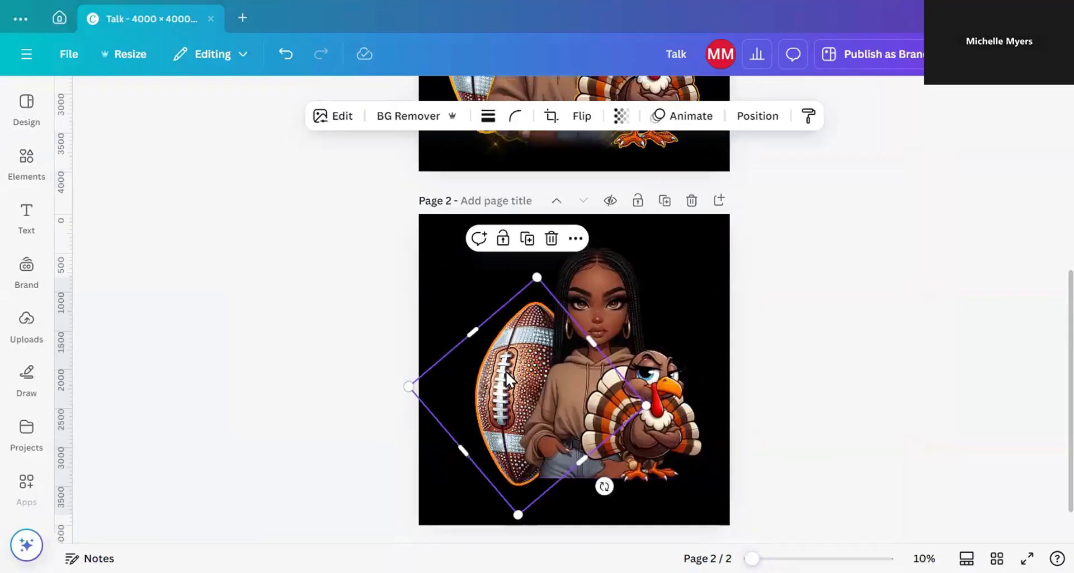
click(341, 115)
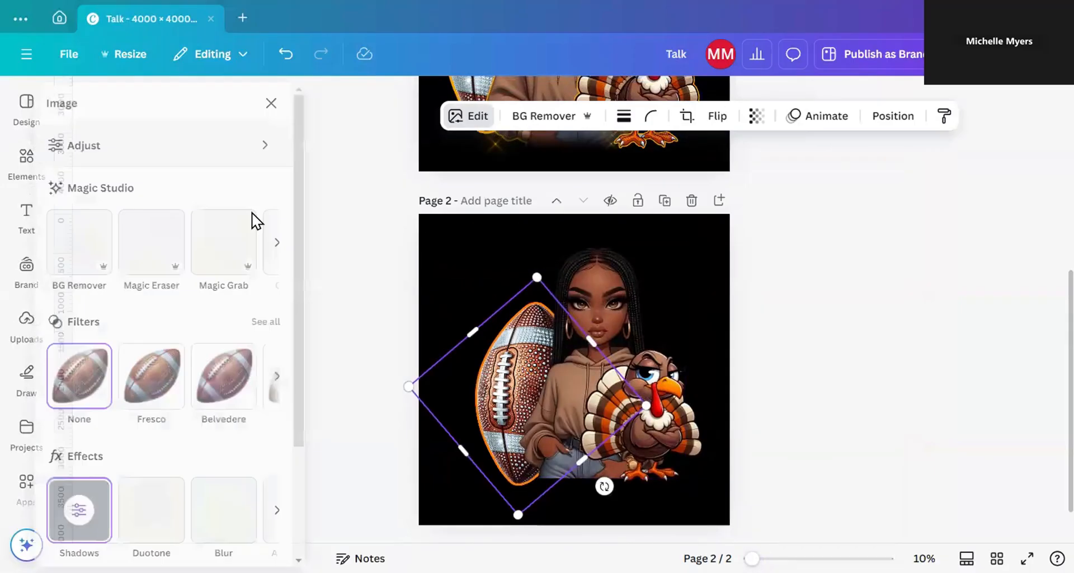
click(100, 510)
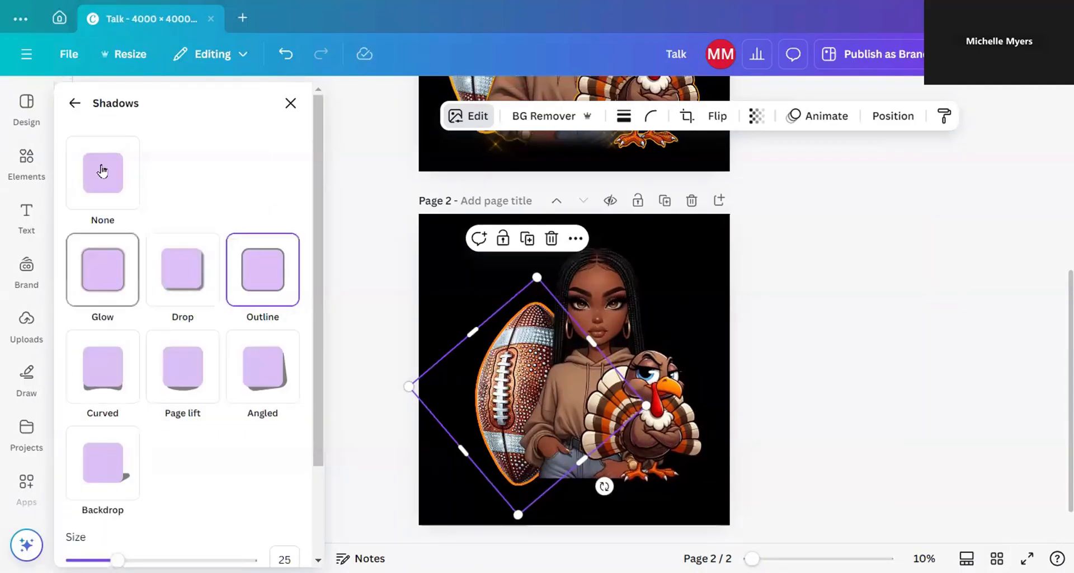
click(73, 103)
drag(318, 172, 315, 331)
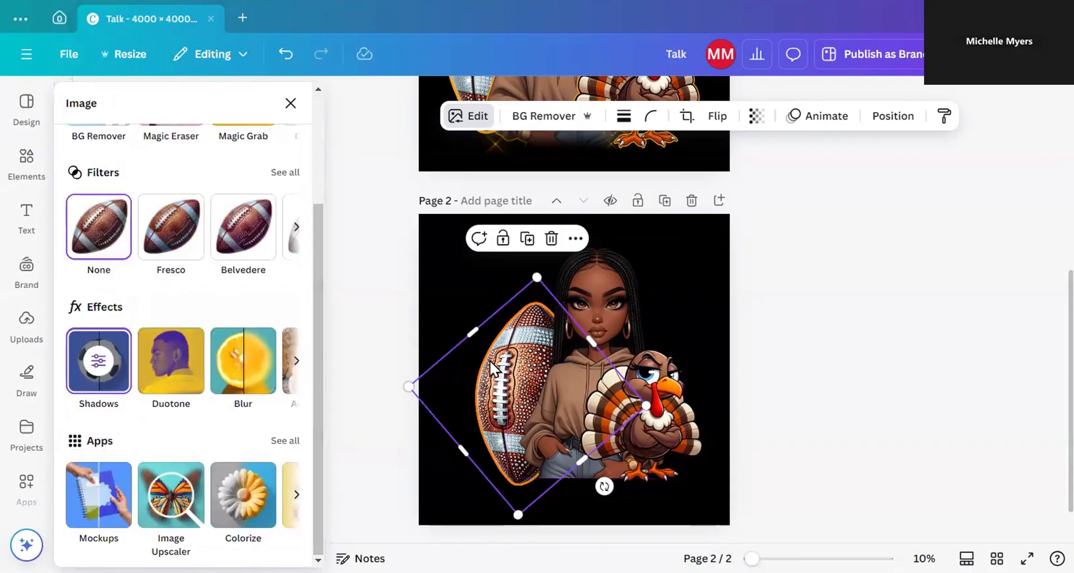
click(97, 363)
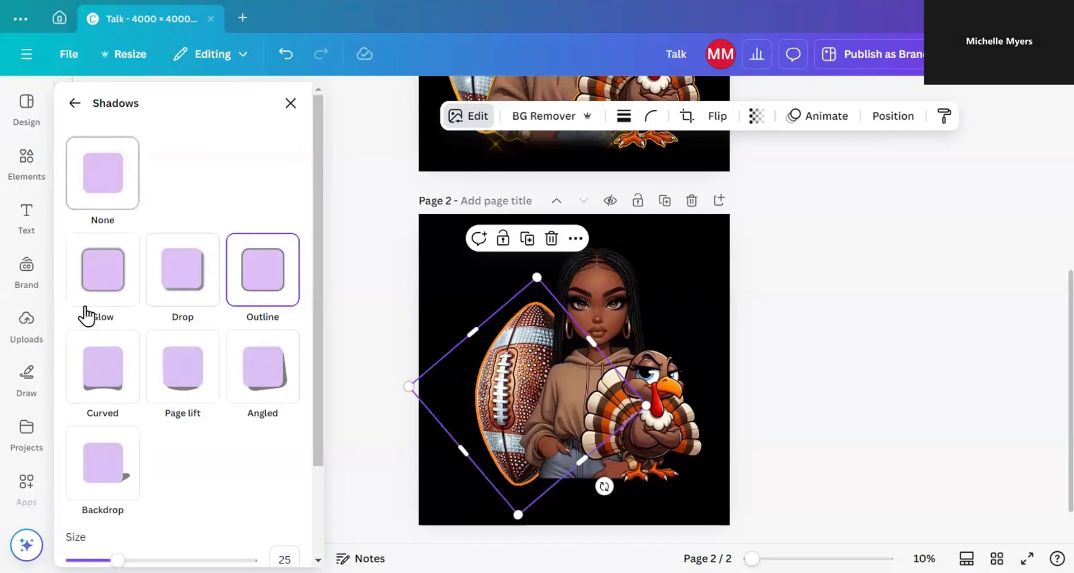
scroll(232, 355, down, 2)
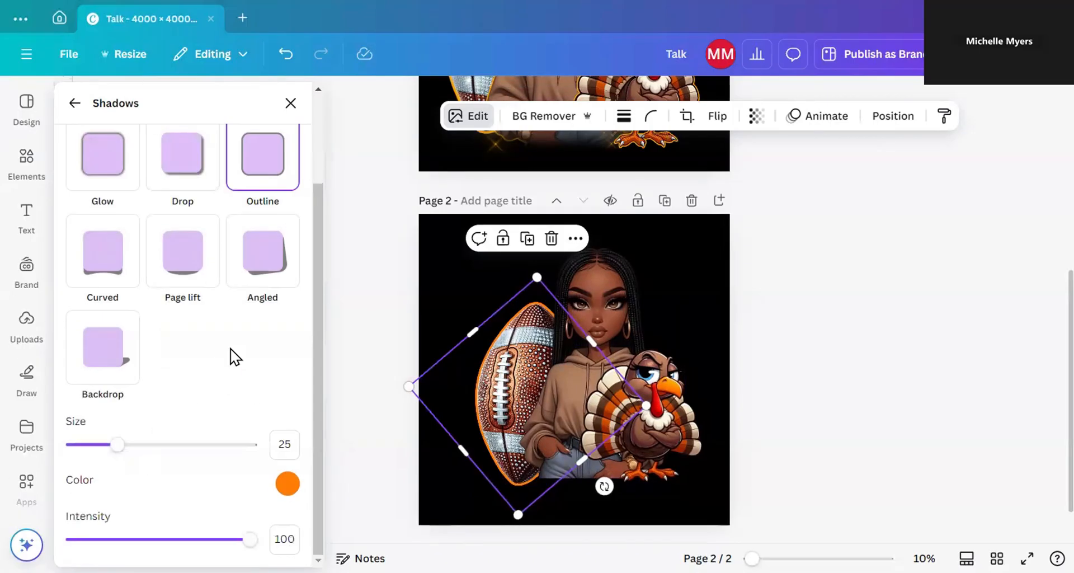
click(288, 484)
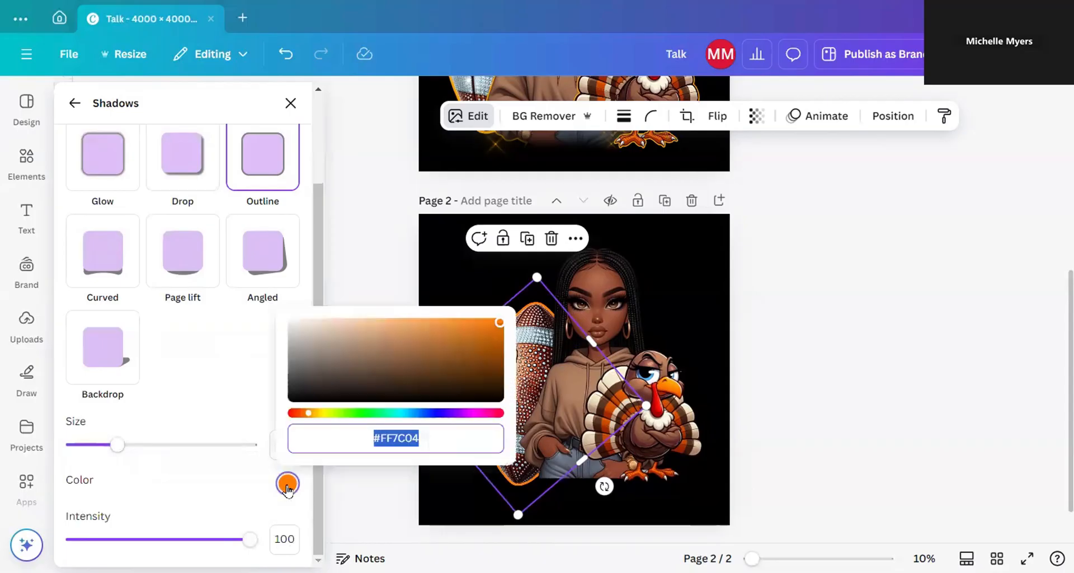
right_click(384, 441)
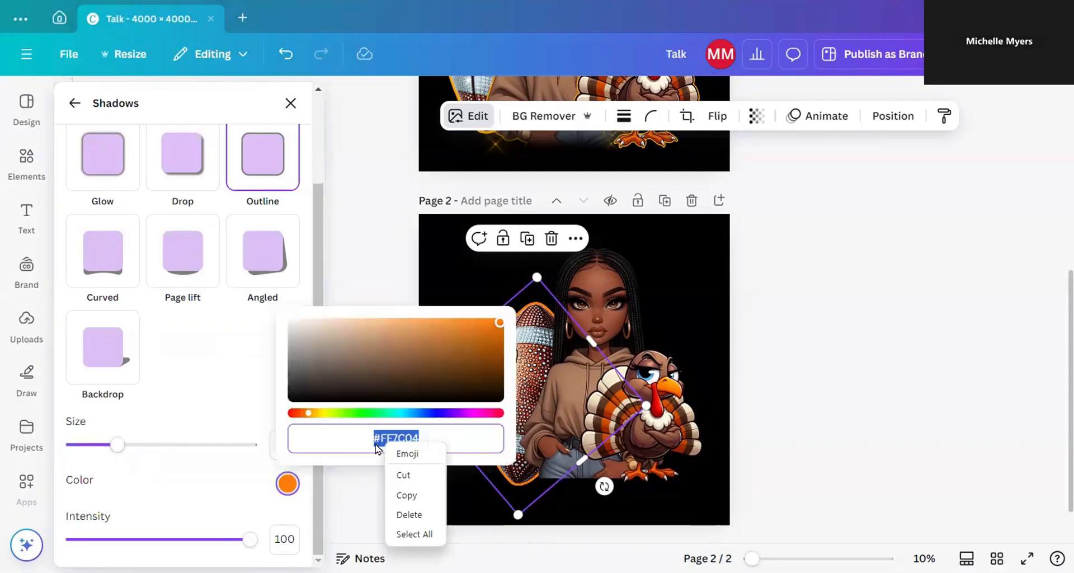
click(407, 495)
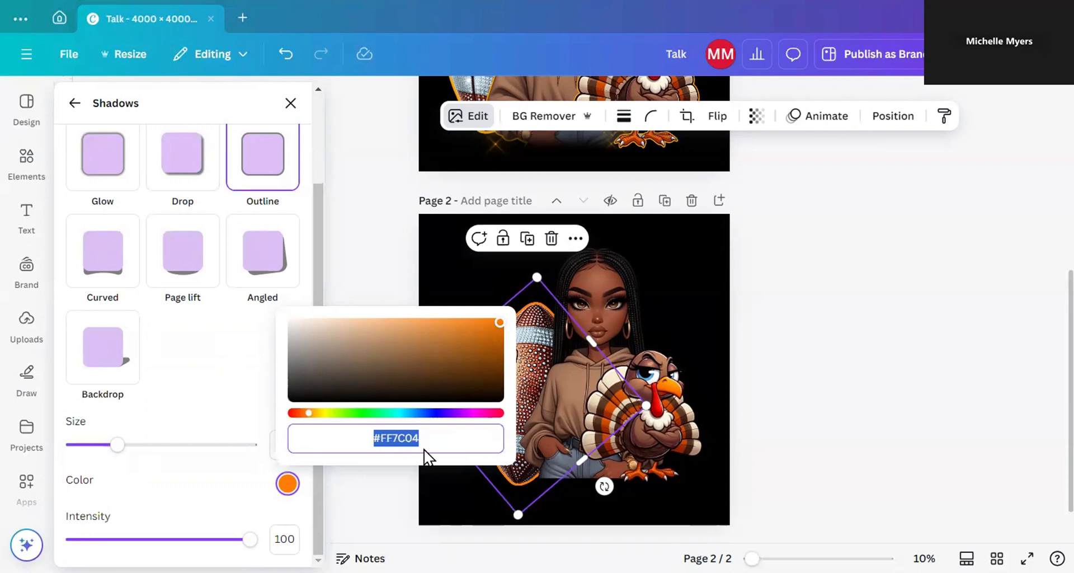
click(234, 372)
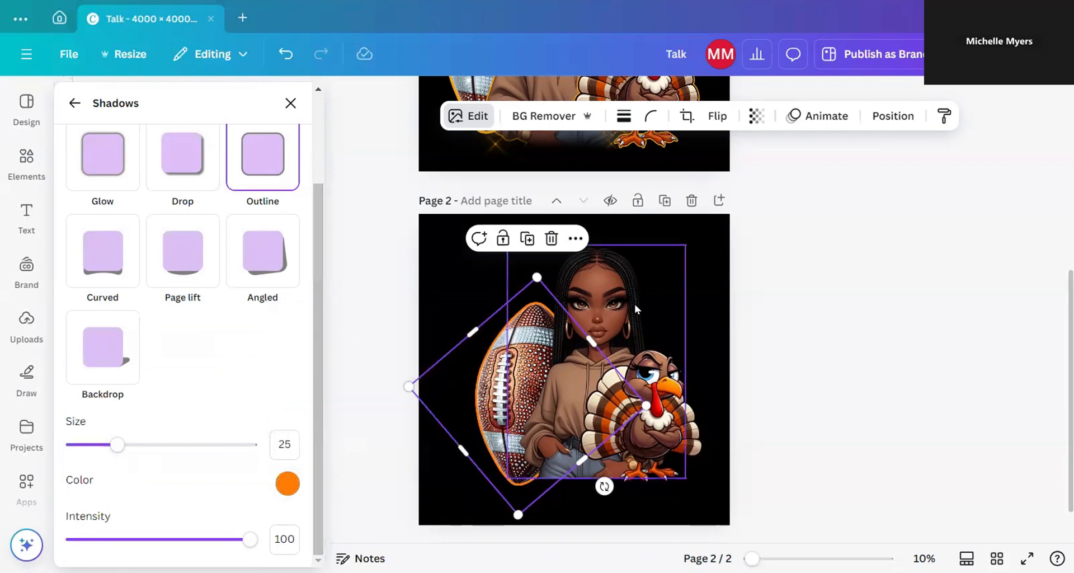
Step: Apply the Outline shadow effect to the woman's image and paste in the copied outline color #FF7C04
click(620, 289)
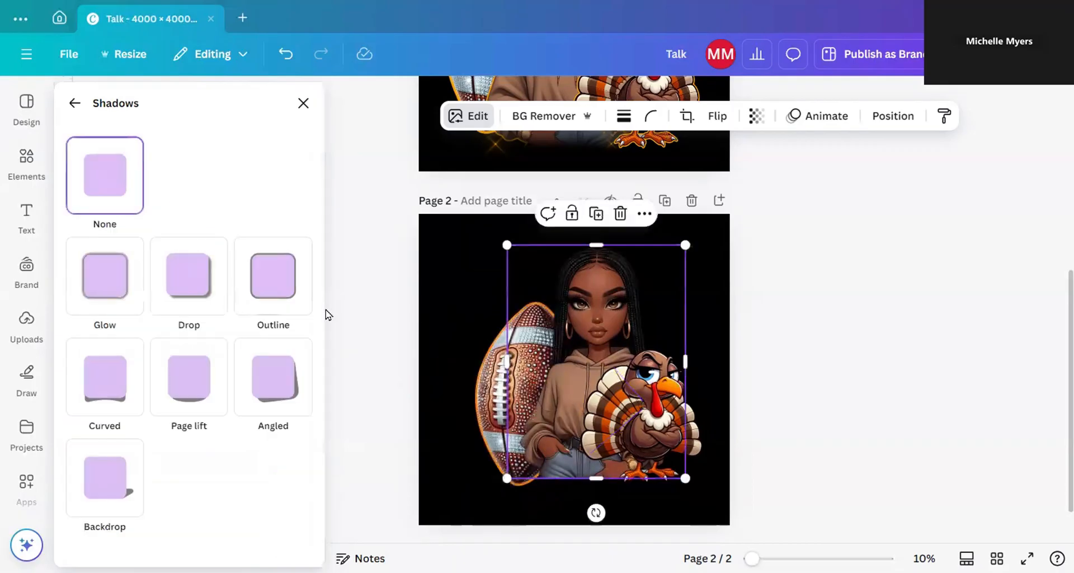
click(283, 290)
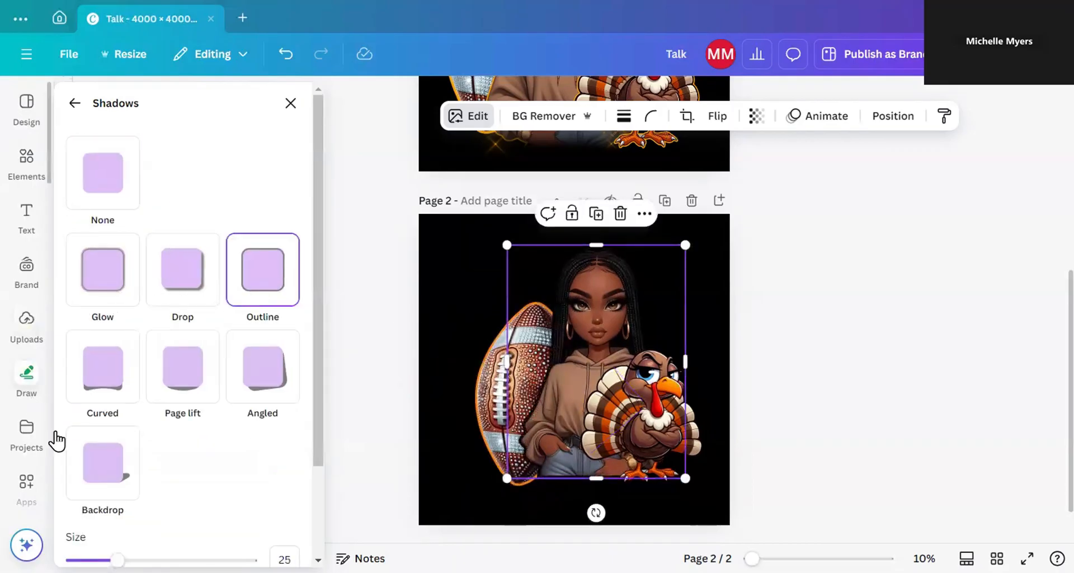
scroll(112, 447, down, 2)
click(286, 482)
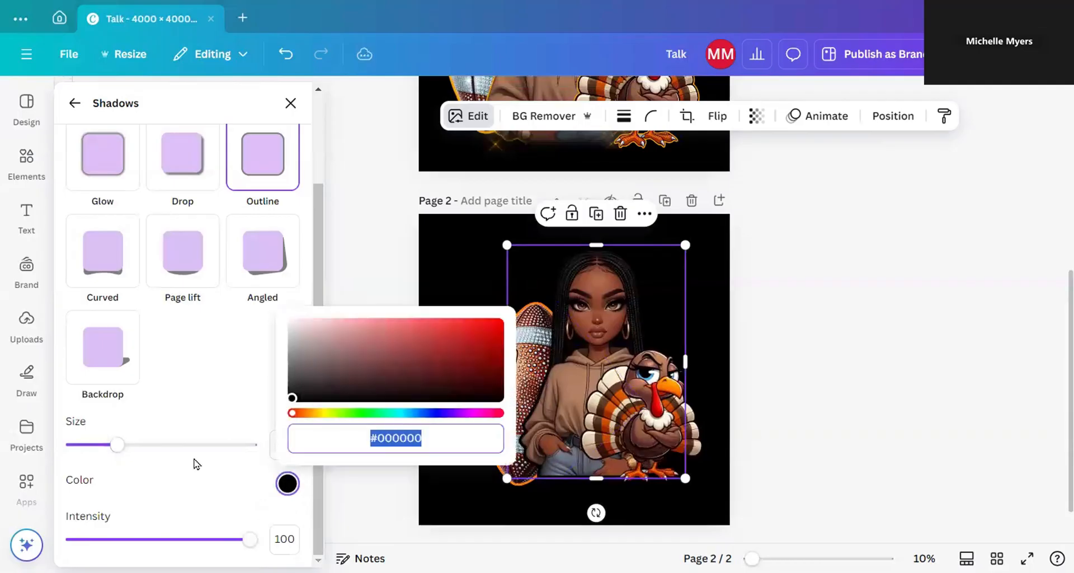
right_click(392, 439)
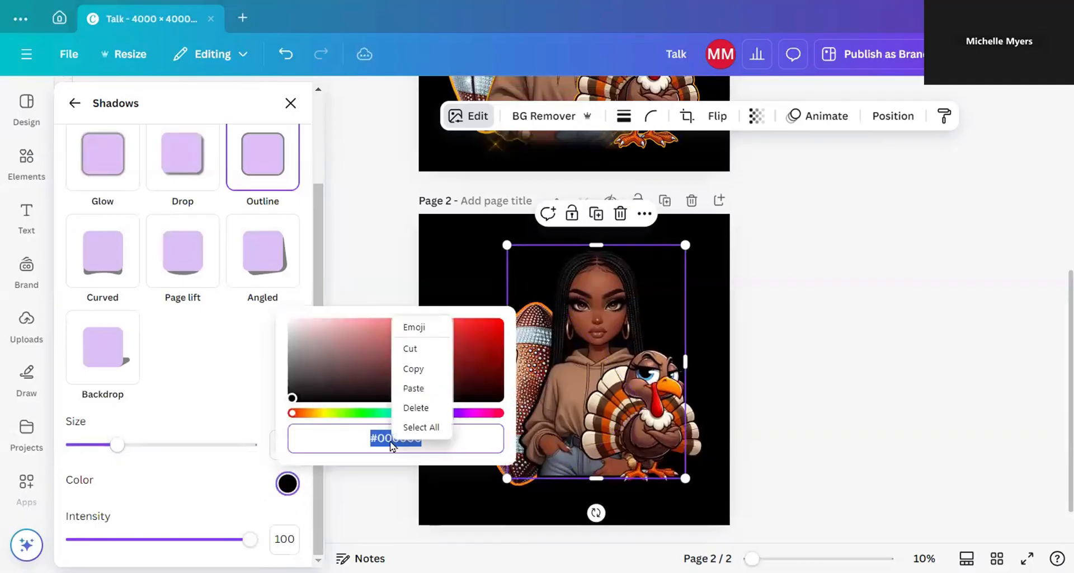
click(414, 389)
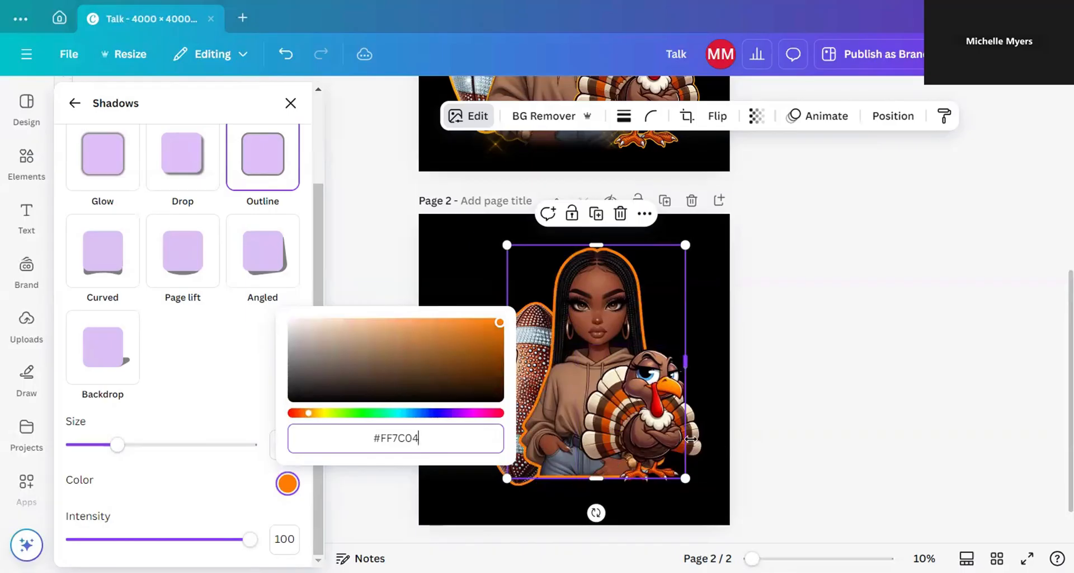
Step: Apply the Outline shadow effect to the turkey and paste in the copied outline color #FF7C04
click(689, 440)
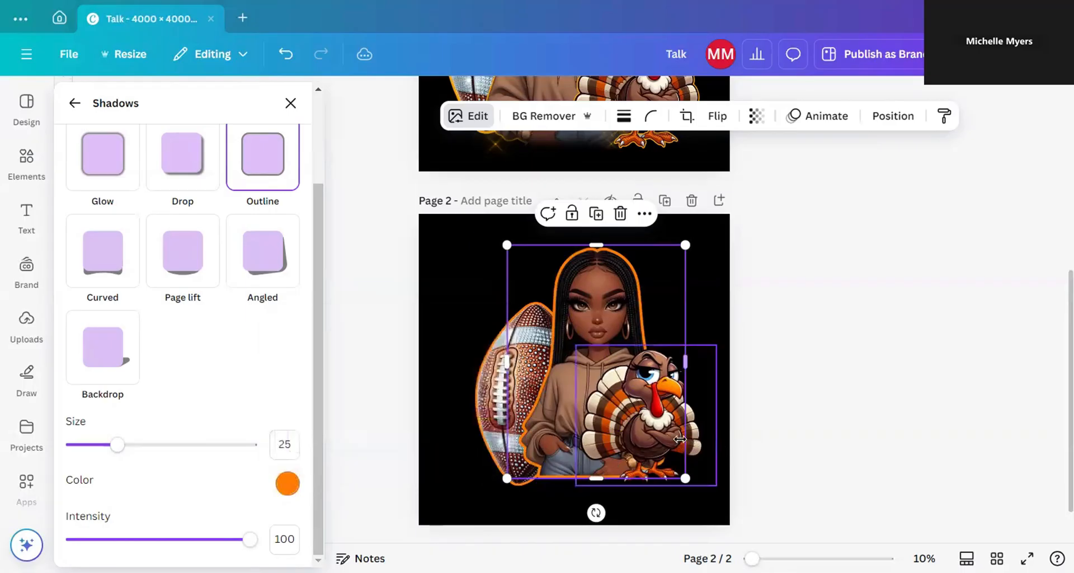
click(710, 436)
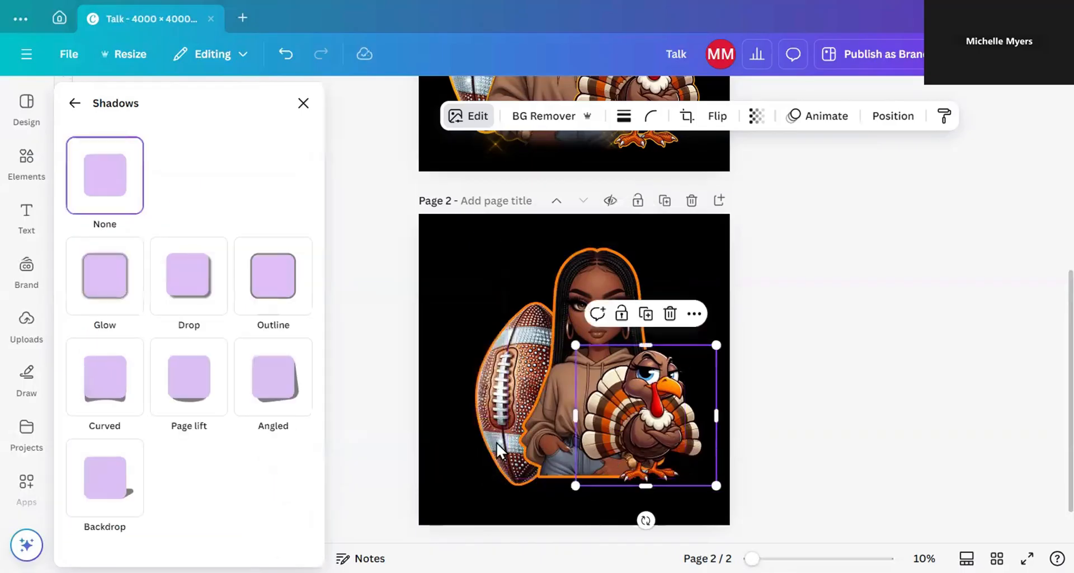
click(266, 288)
scroll(236, 489, down, 2)
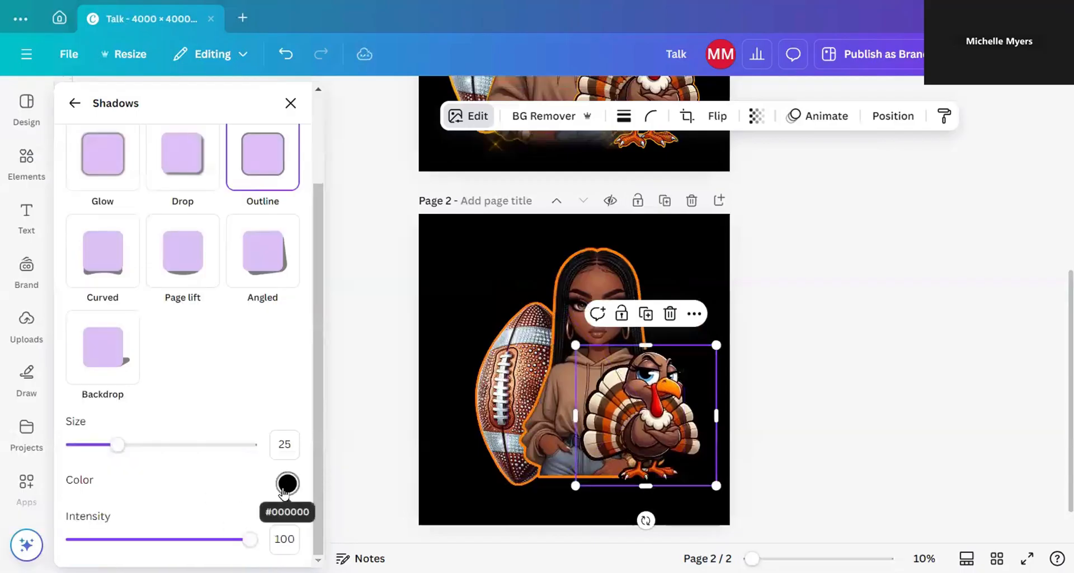
click(287, 483)
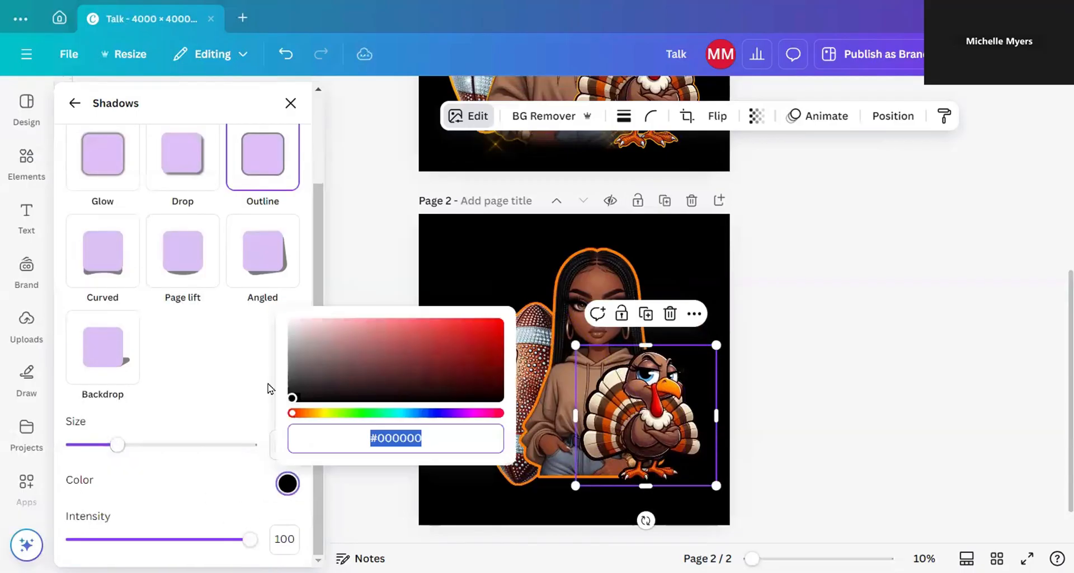
right_click(398, 439)
click(432, 388)
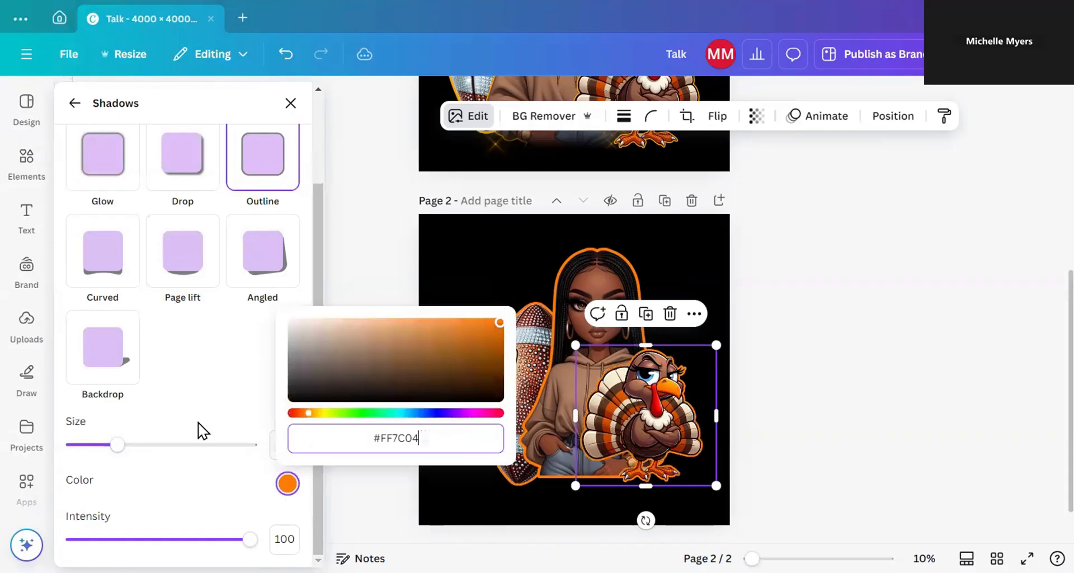
click(196, 398)
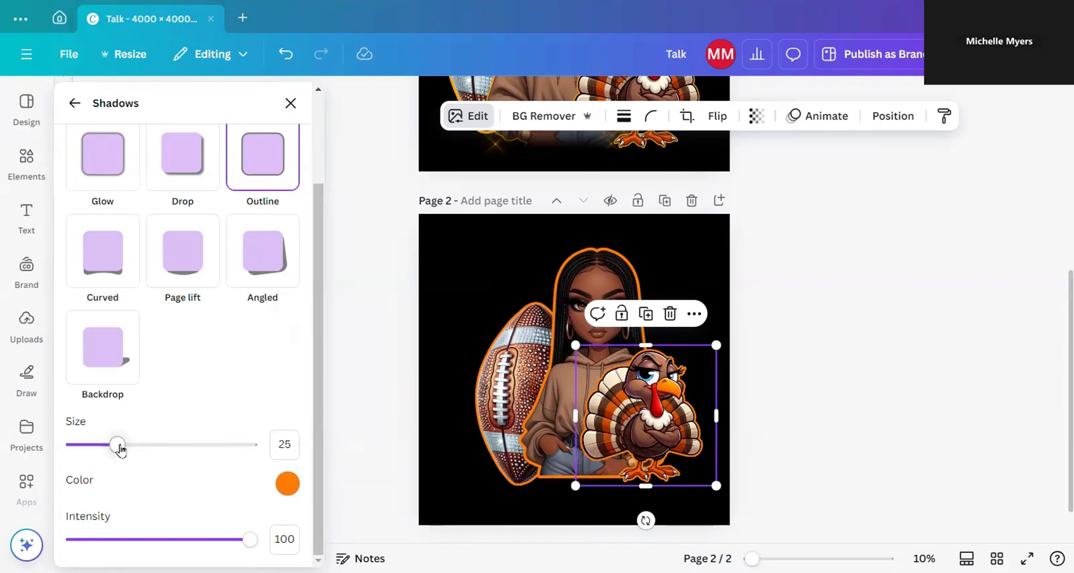
Step: Set the outline size to 15 for the turkey and 11 for the woman's image
drag(118, 448, 99, 449)
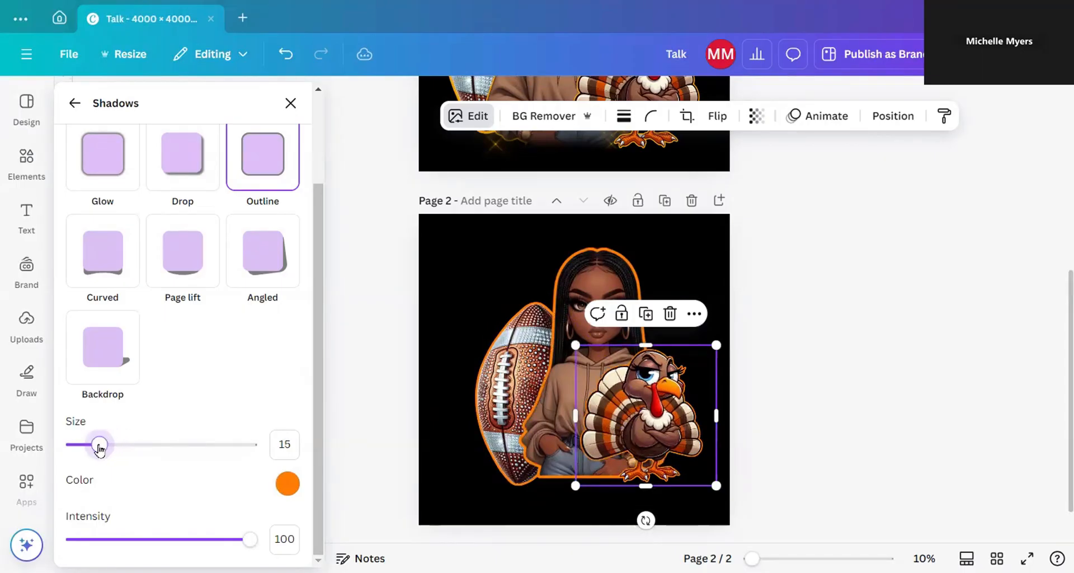
click(564, 267)
drag(118, 452, 93, 457)
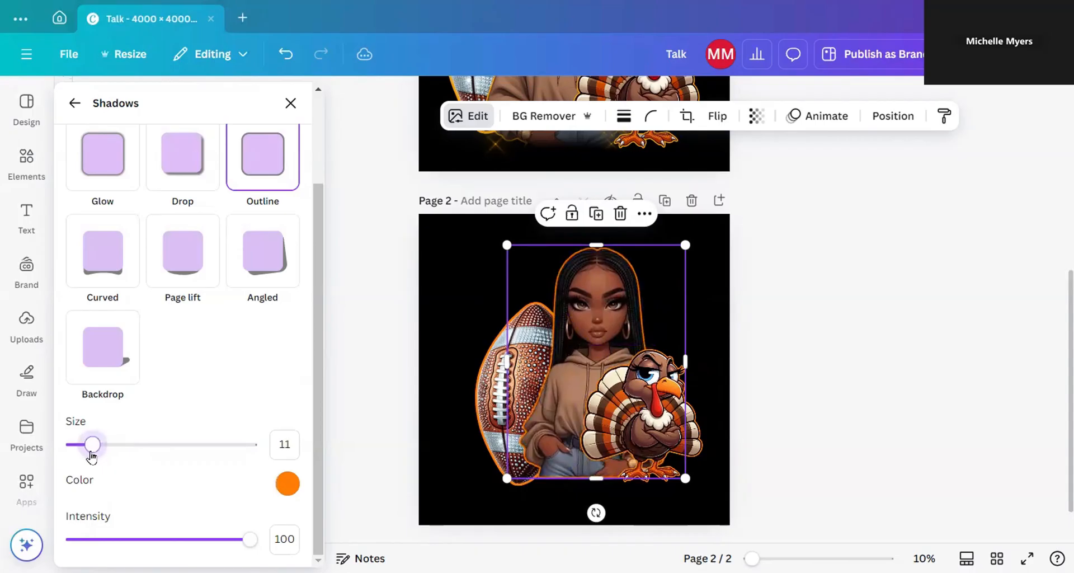
Step: Set the football's outline size to 20 and nudge the football slightly up and toward the woman
click(483, 400)
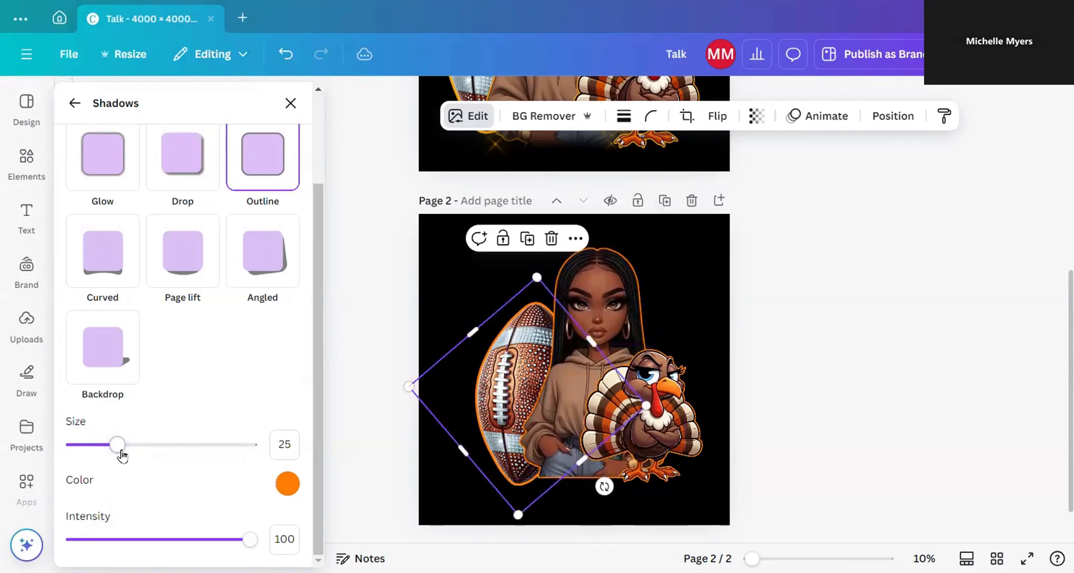
drag(122, 456, 109, 452)
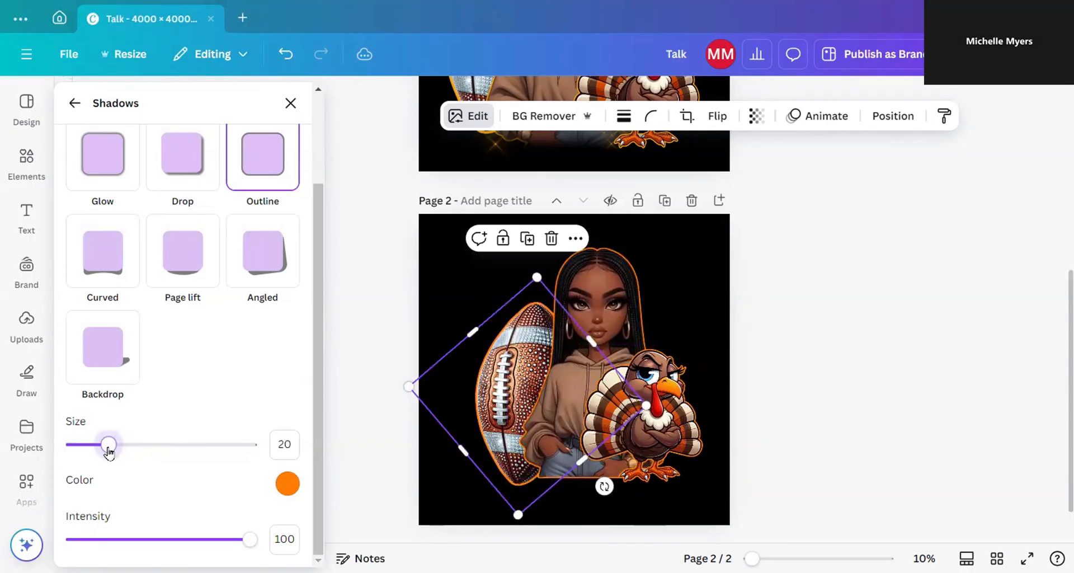
click(792, 368)
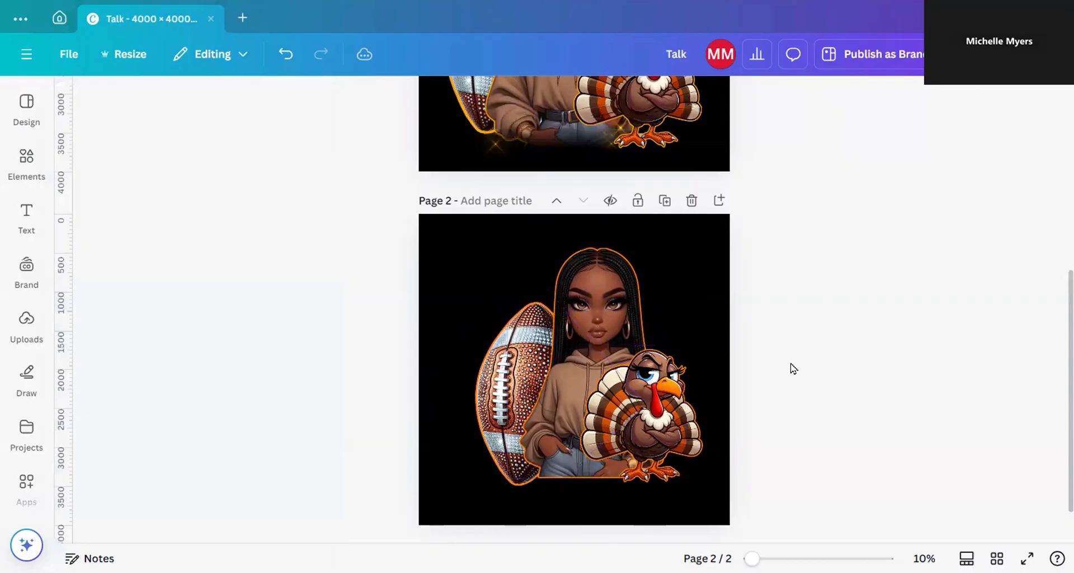
mouse_move(751, 558)
mouse_down()
mouse_move(822, 551)
mouse_move(752, 553)
mouse_up()
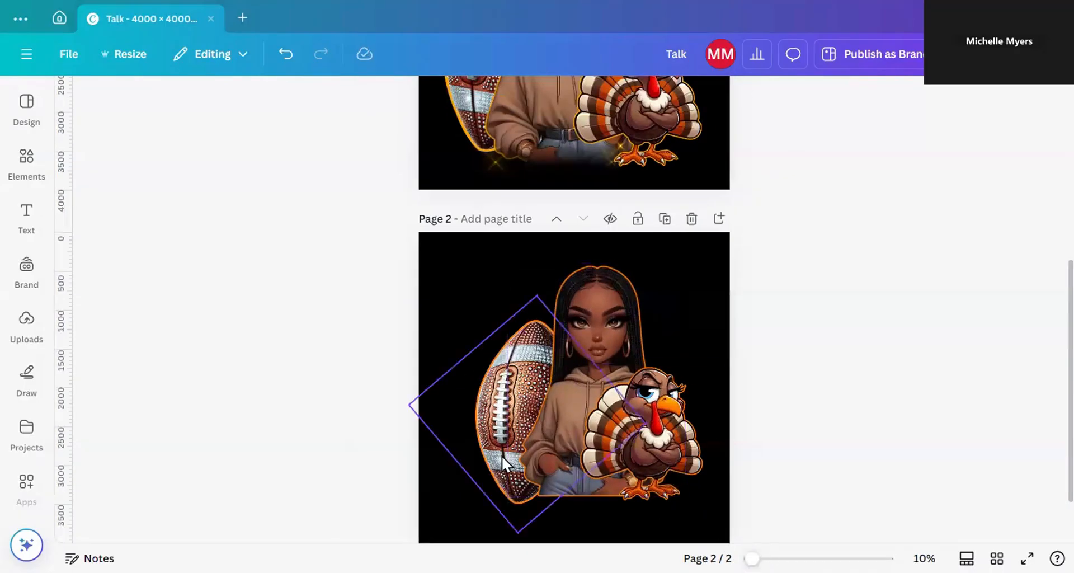
drag(501, 455, 506, 449)
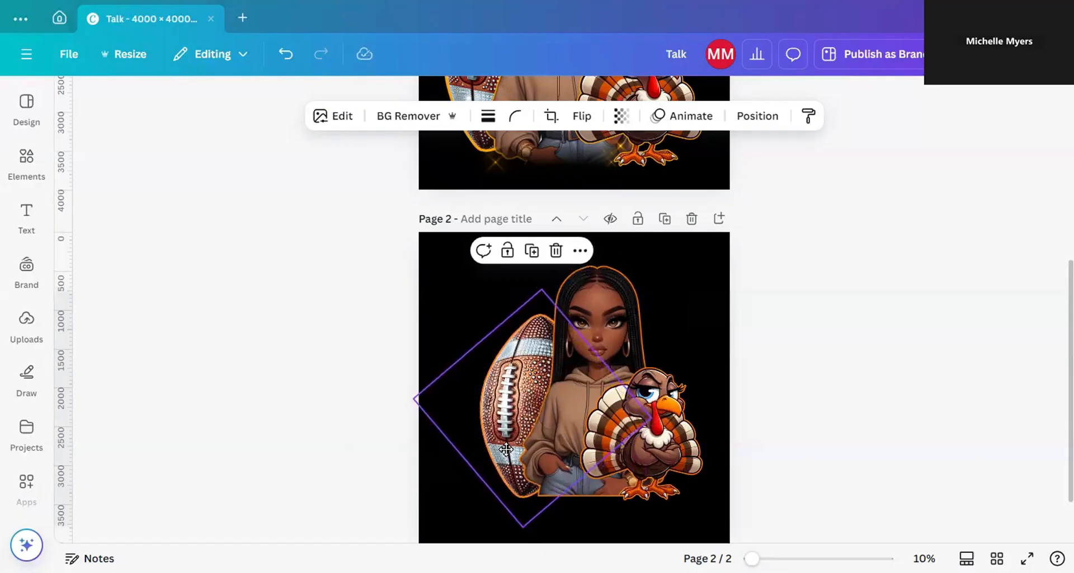
click(860, 448)
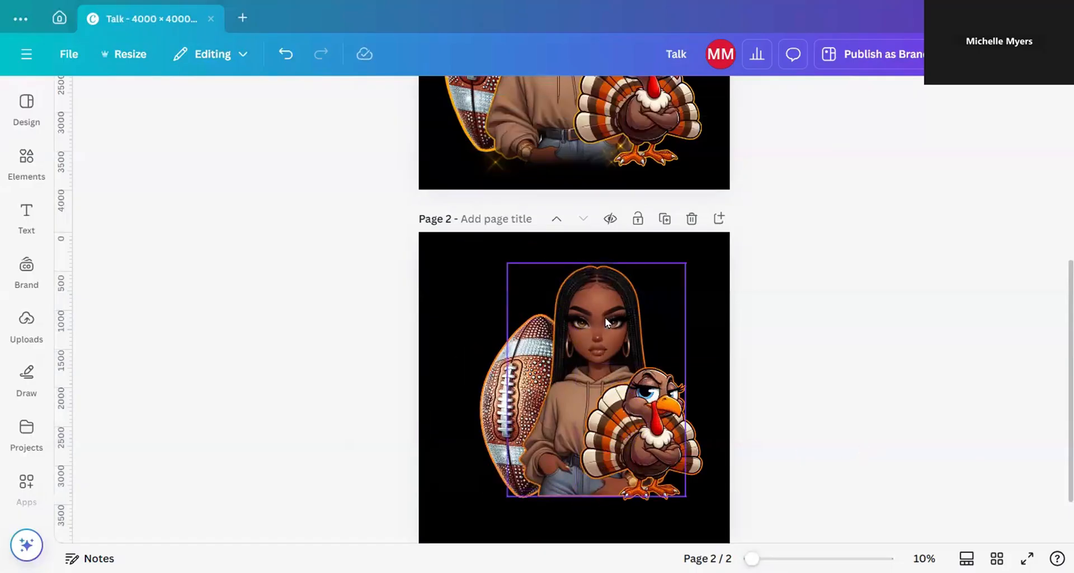
Step: Try a white background color on page 1
scroll(1056, 303, up, 2)
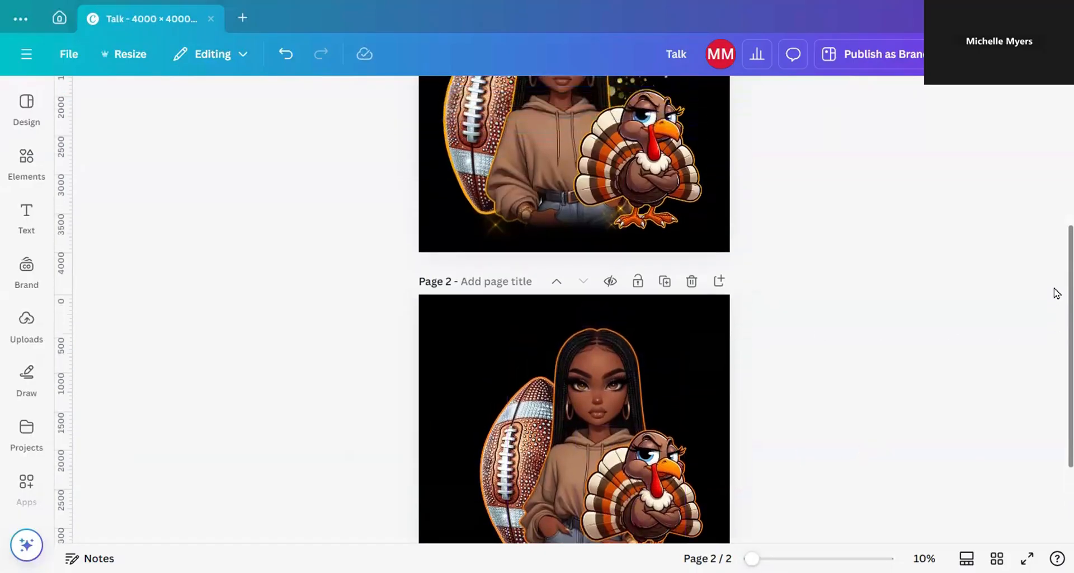
scroll(1056, 292, up, 3)
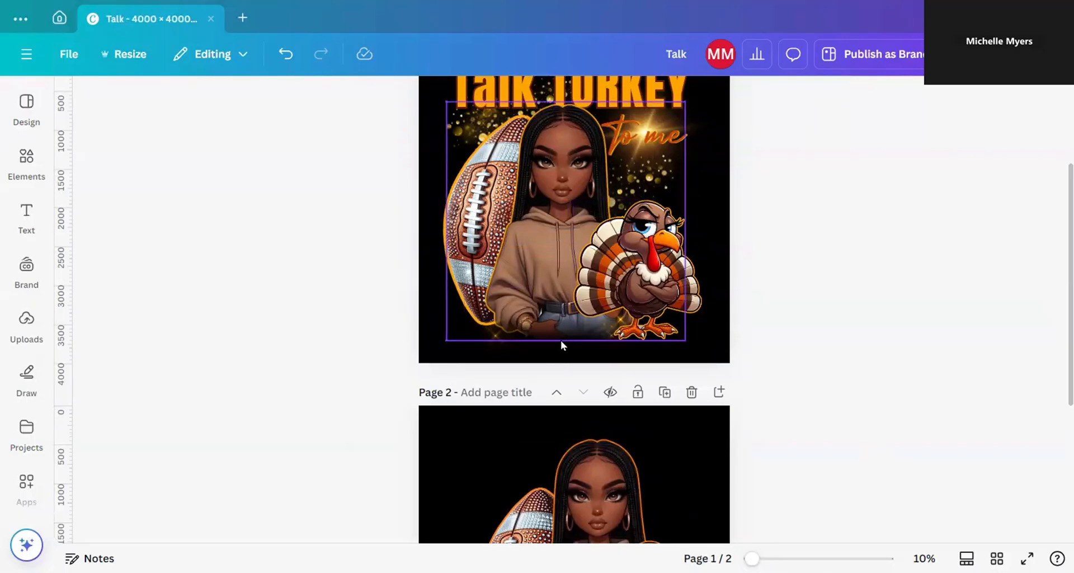
click(434, 350)
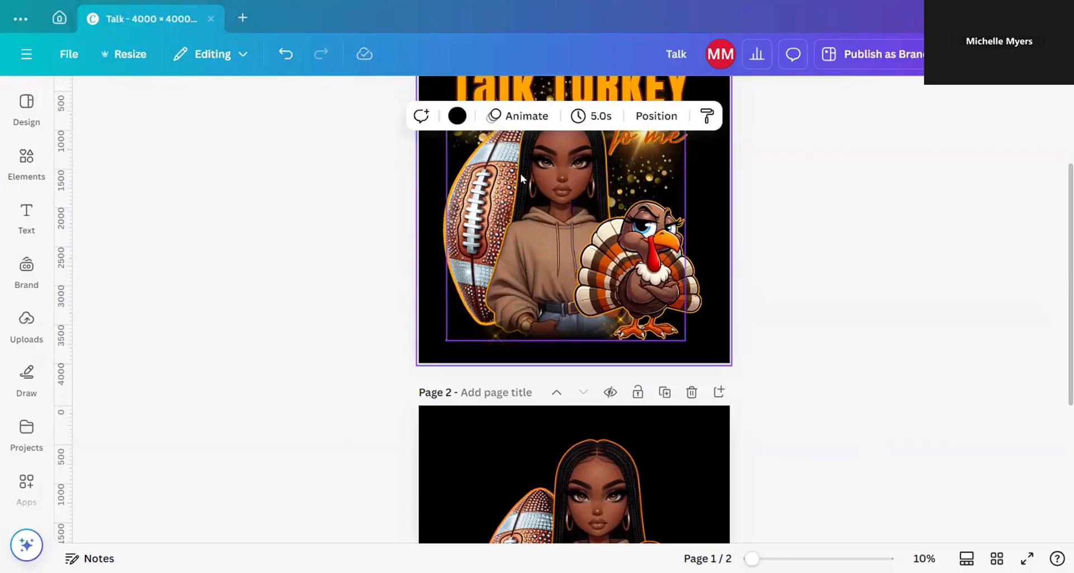
click(457, 115)
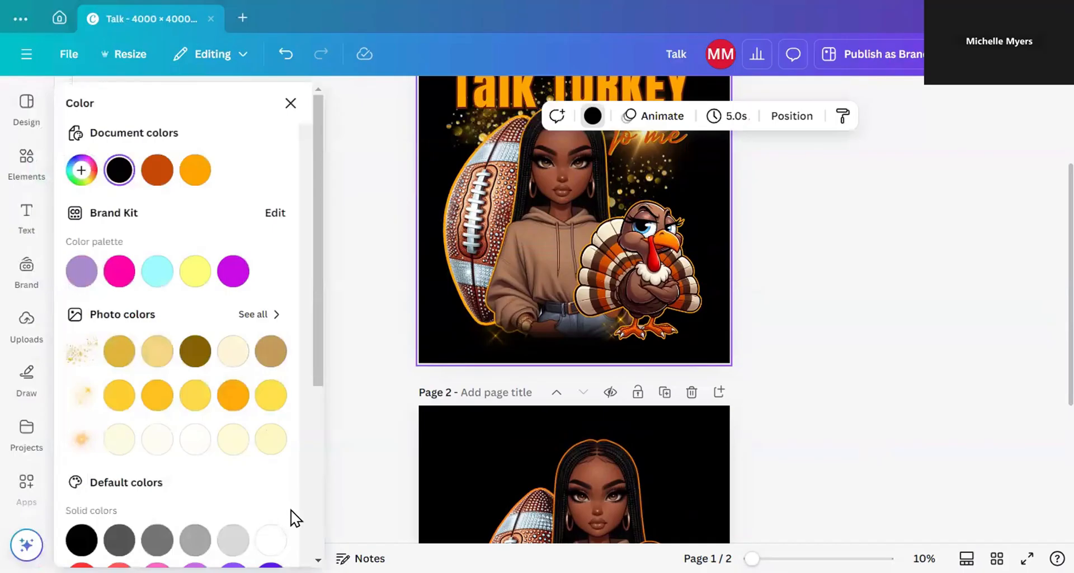
scroll(279, 509, down, 5)
scroll(274, 316, up, 5)
click(270, 539)
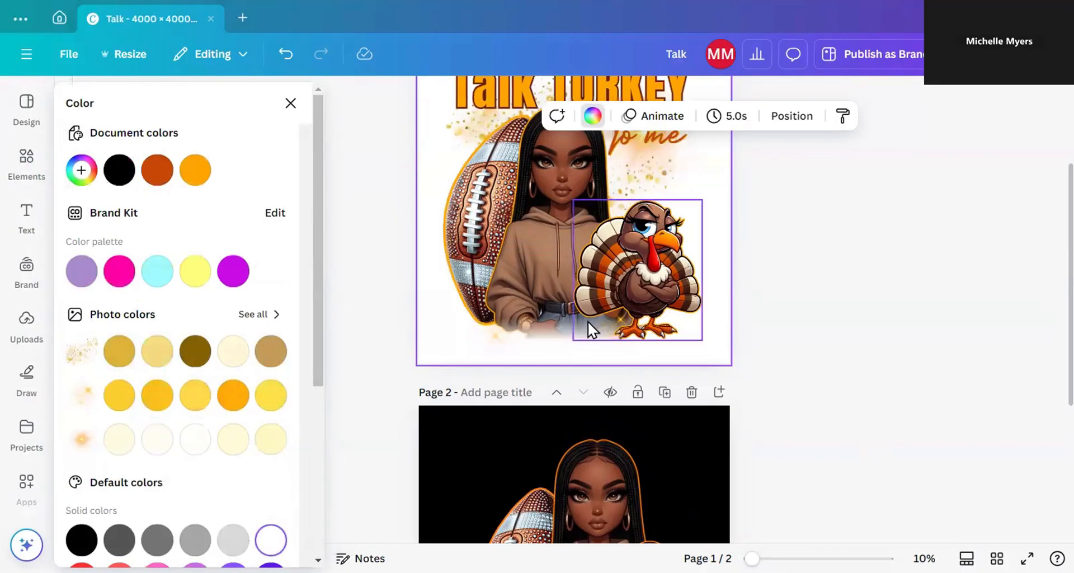
Step: Try gray, dark gray, purple and orange backgrounds on page 1, and return the background to black
click(196, 540)
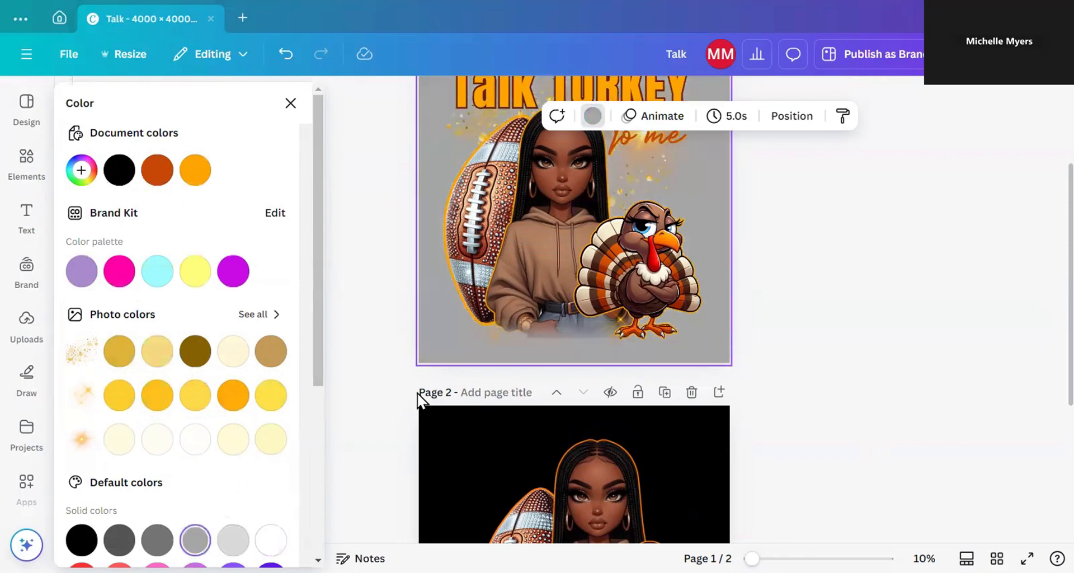
click(119, 540)
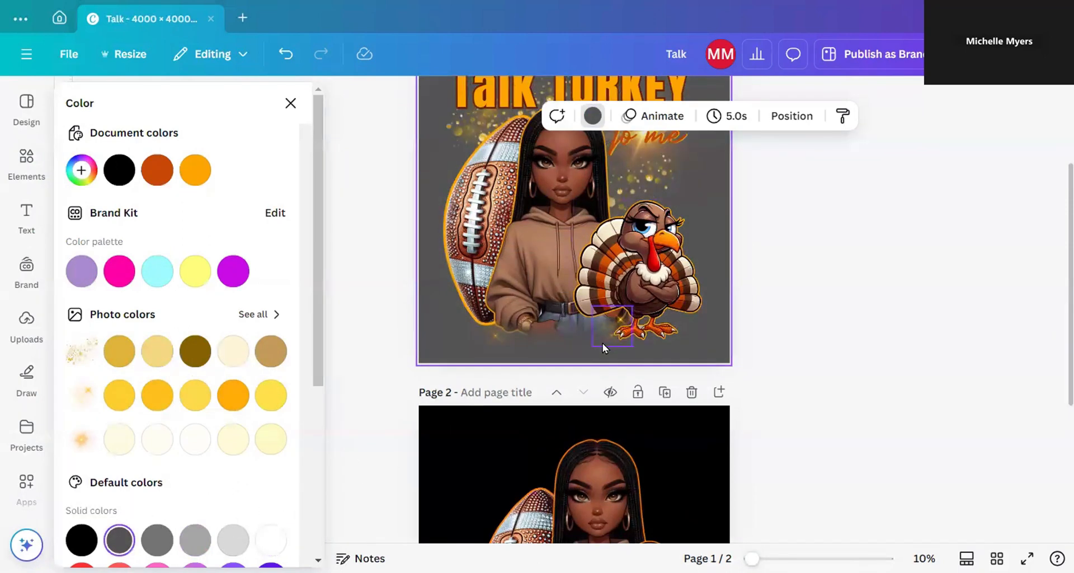
click(225, 282)
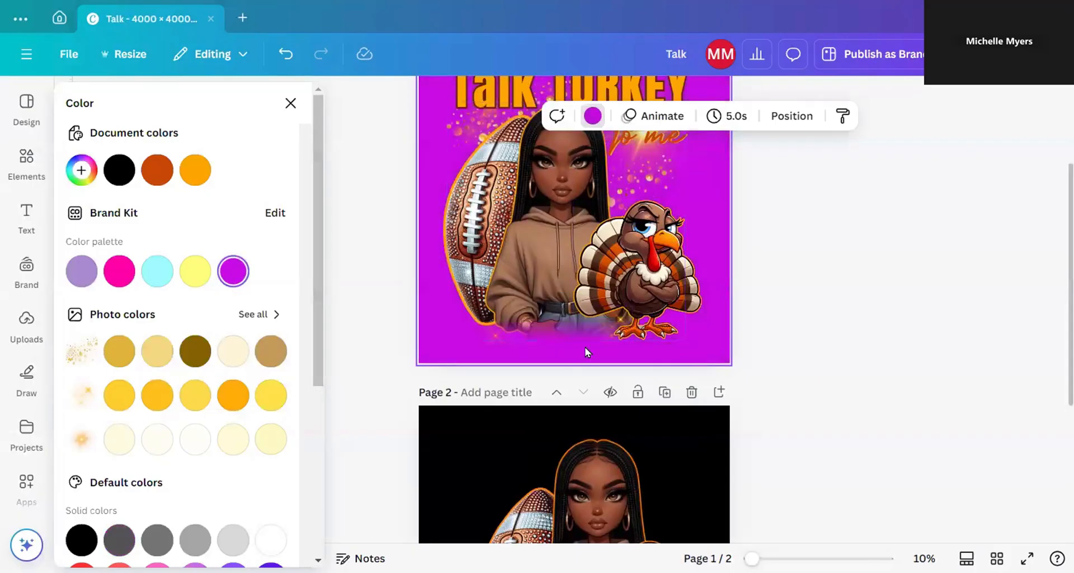
scroll(144, 503, down, 5)
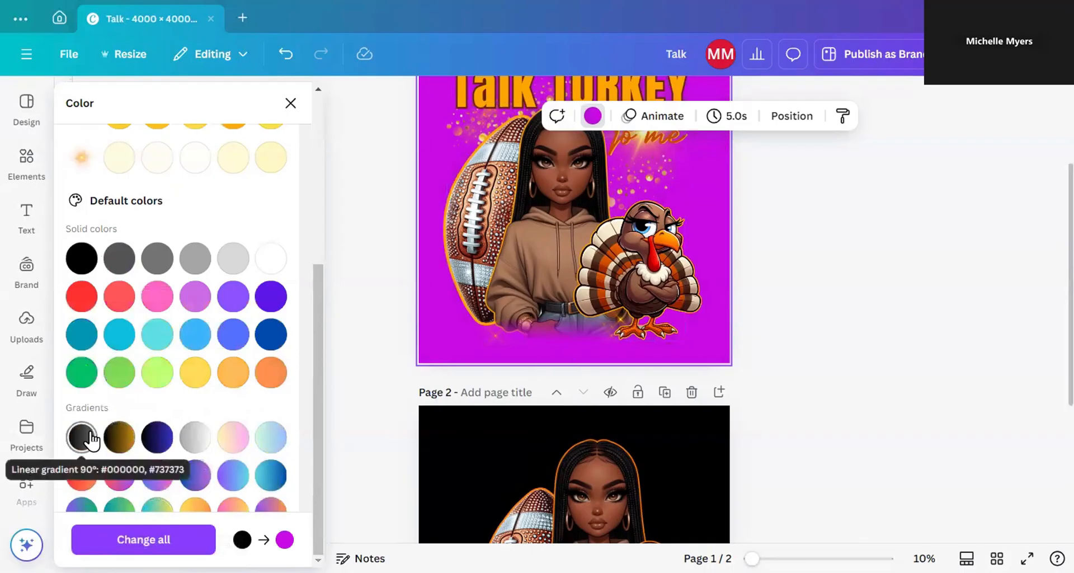
click(278, 381)
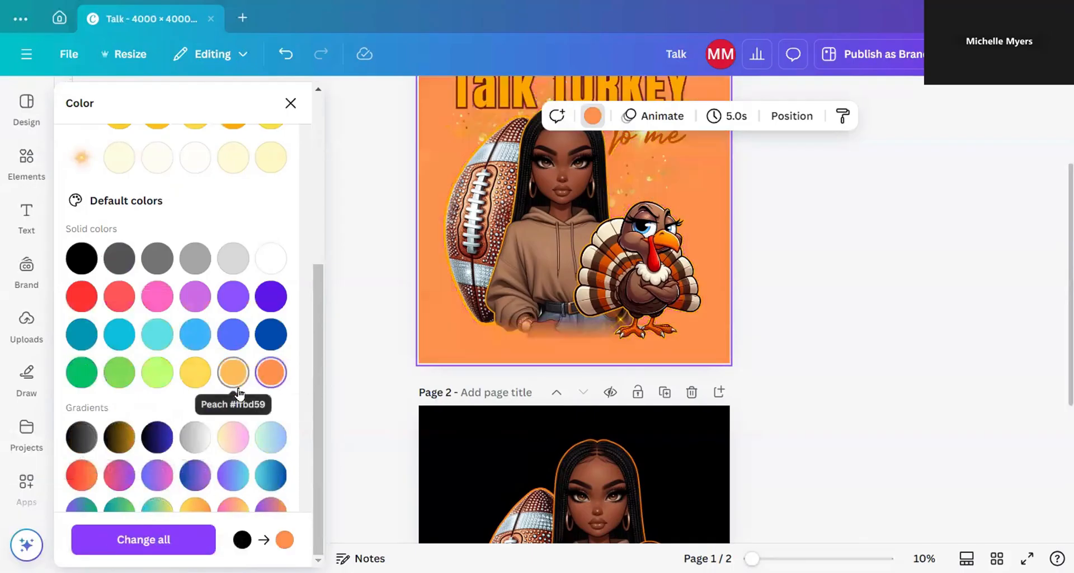
click(87, 265)
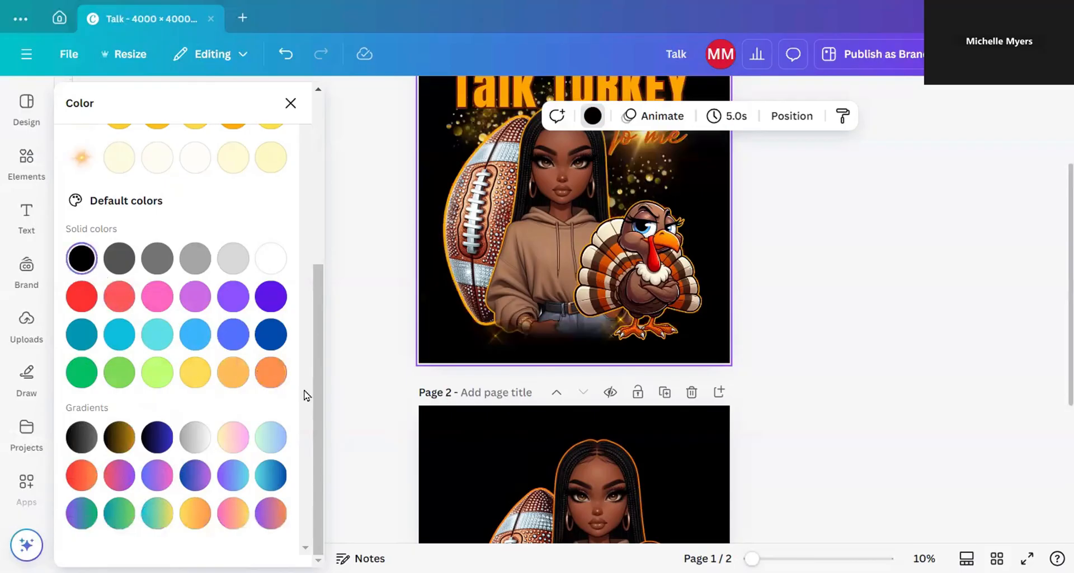
click(341, 415)
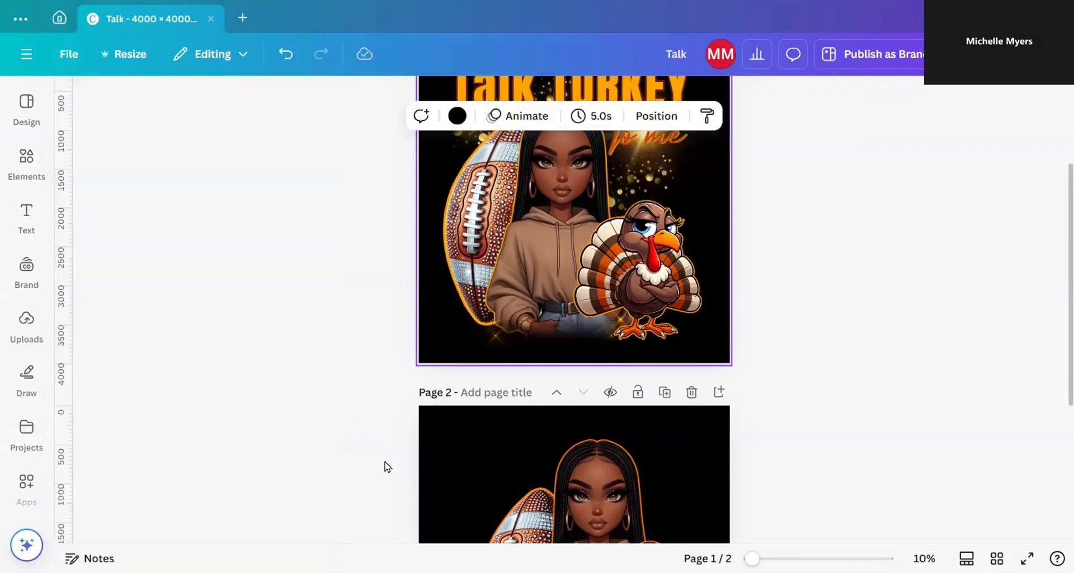
Step: Select the woman's image on page 2
scroll(389, 465, down, 5)
click(573, 291)
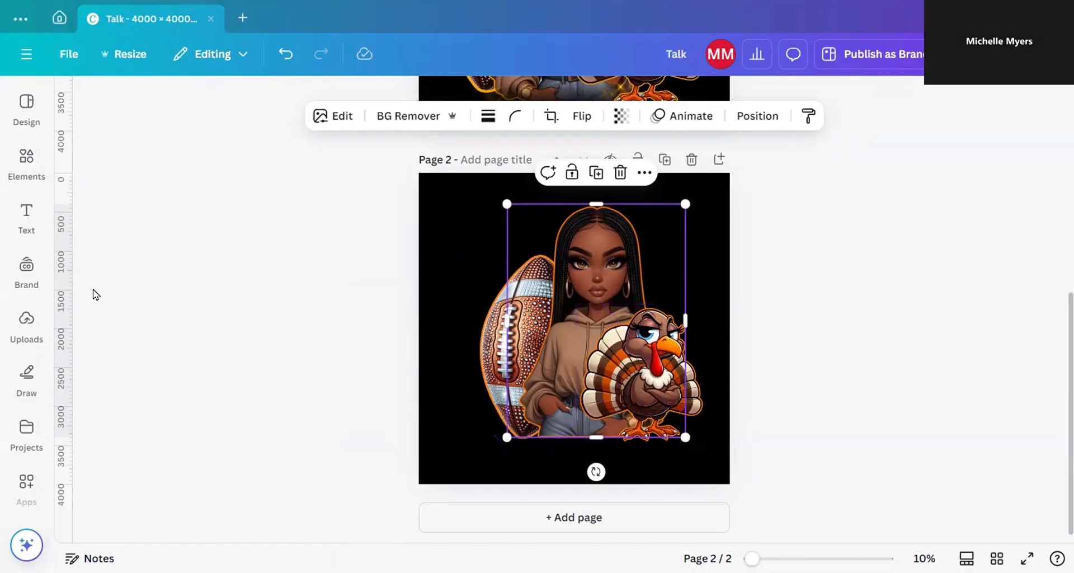
click(44, 284)
click(28, 343)
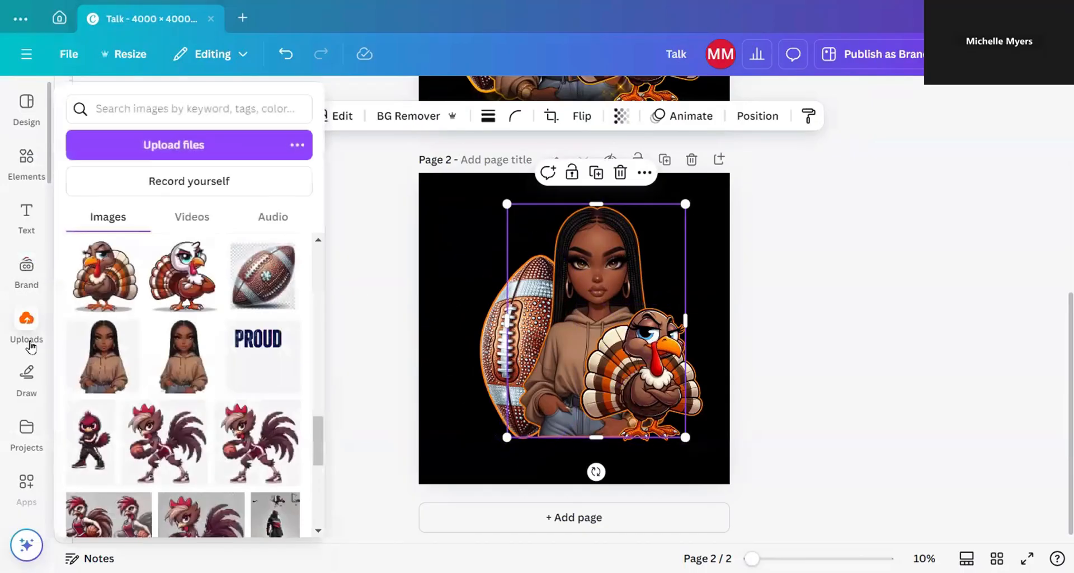
click(26, 486)
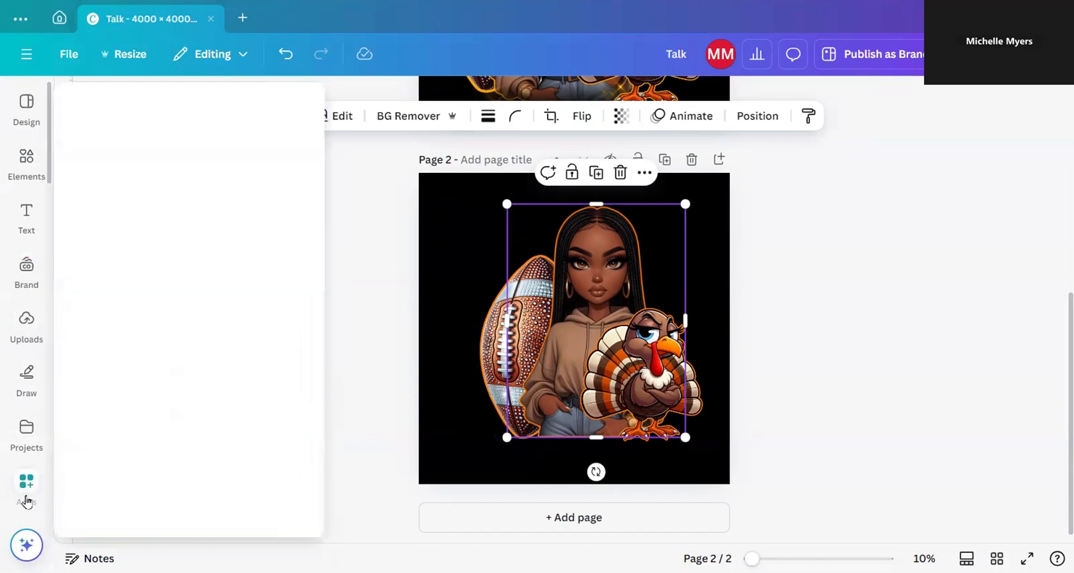
click(26, 221)
click(42, 166)
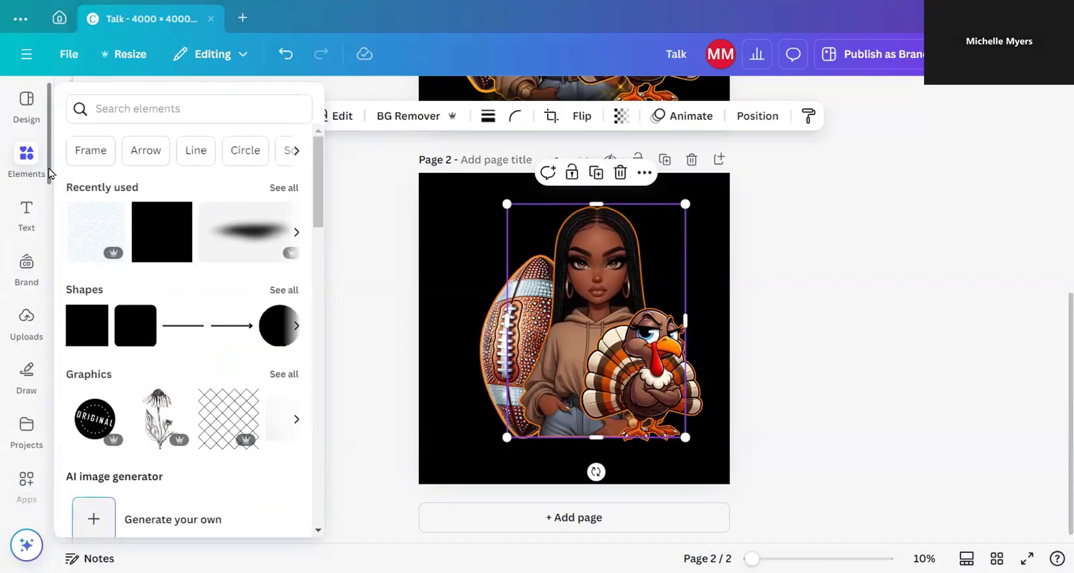
Step: Search the Canva apps for "ref" and choose the Easy Reflections suggestion
scroll(45, 224, down, 3)
scroll(32, 324, down, 1)
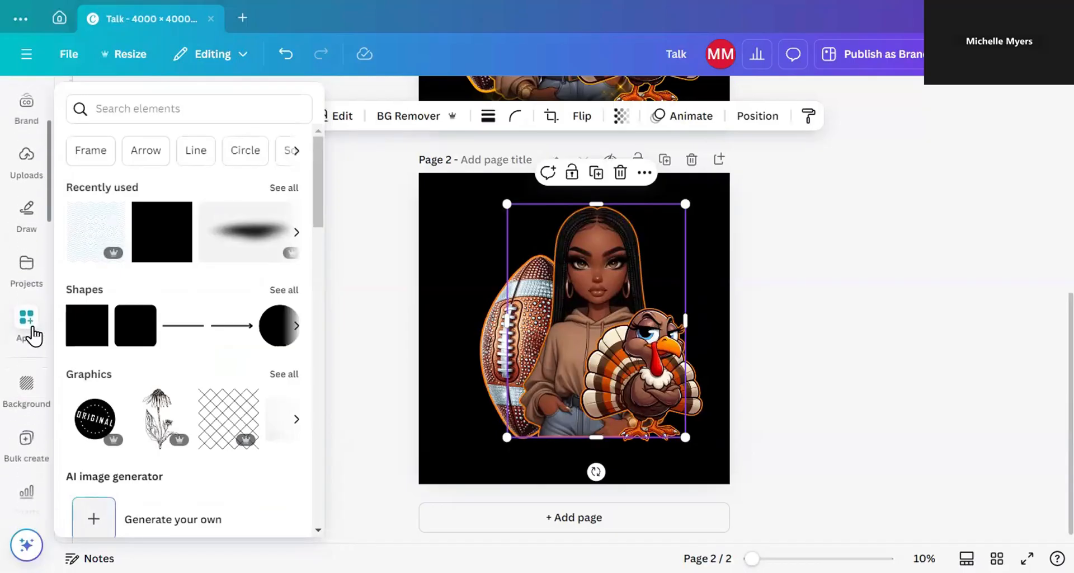
click(18, 331)
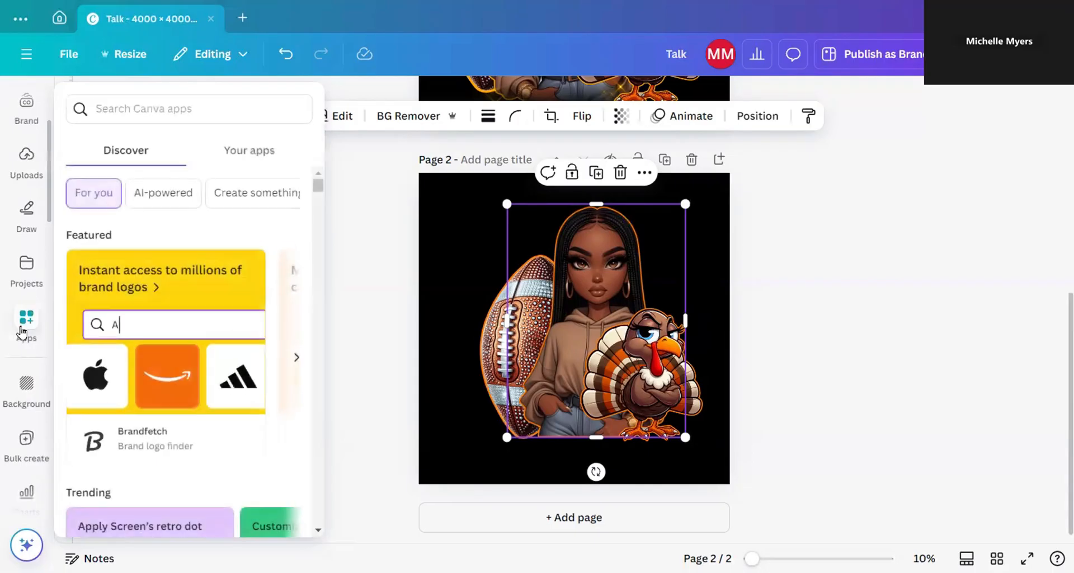
click(174, 108)
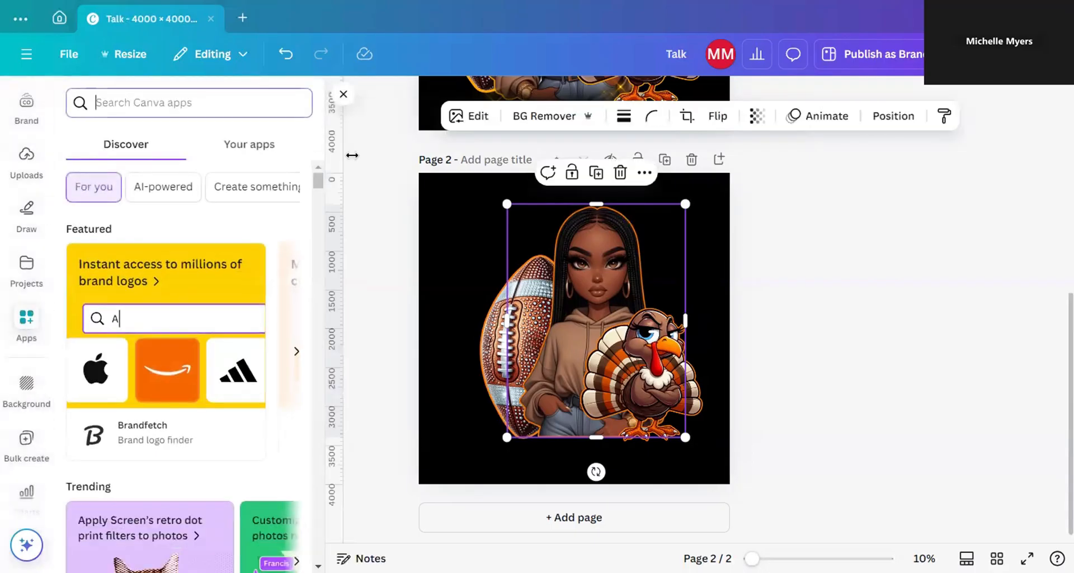
text(ref)
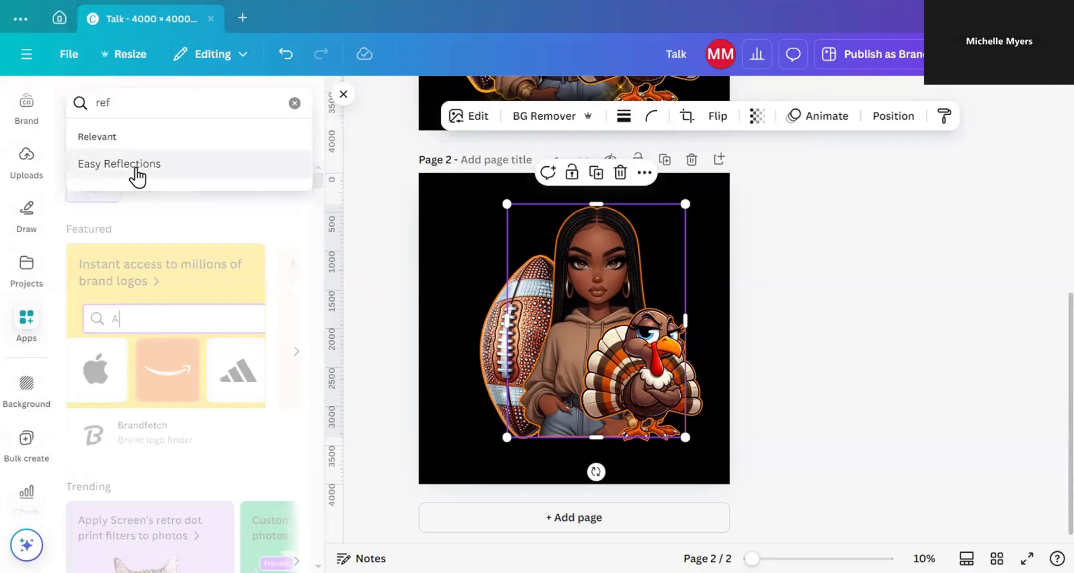
click(137, 172)
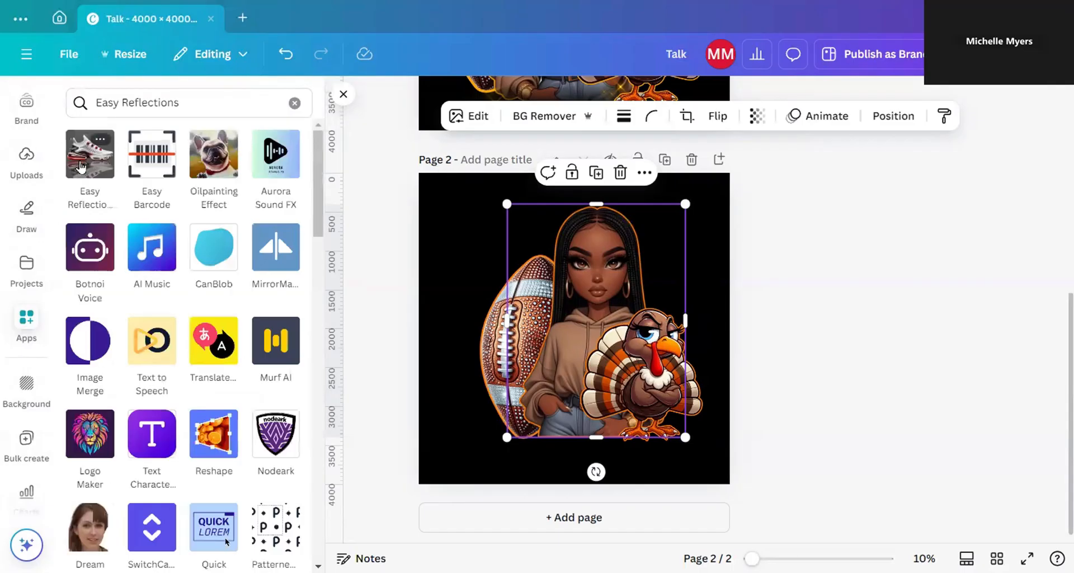
Step: Open the Easy Reflections app and create a reflection of the woman's image on page 2
click(81, 166)
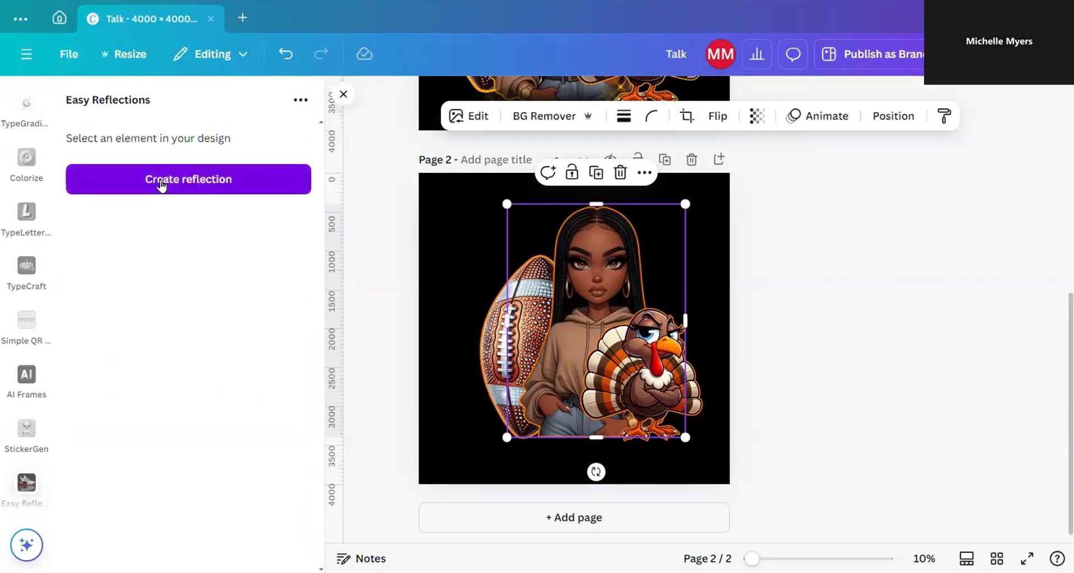
click(440, 204)
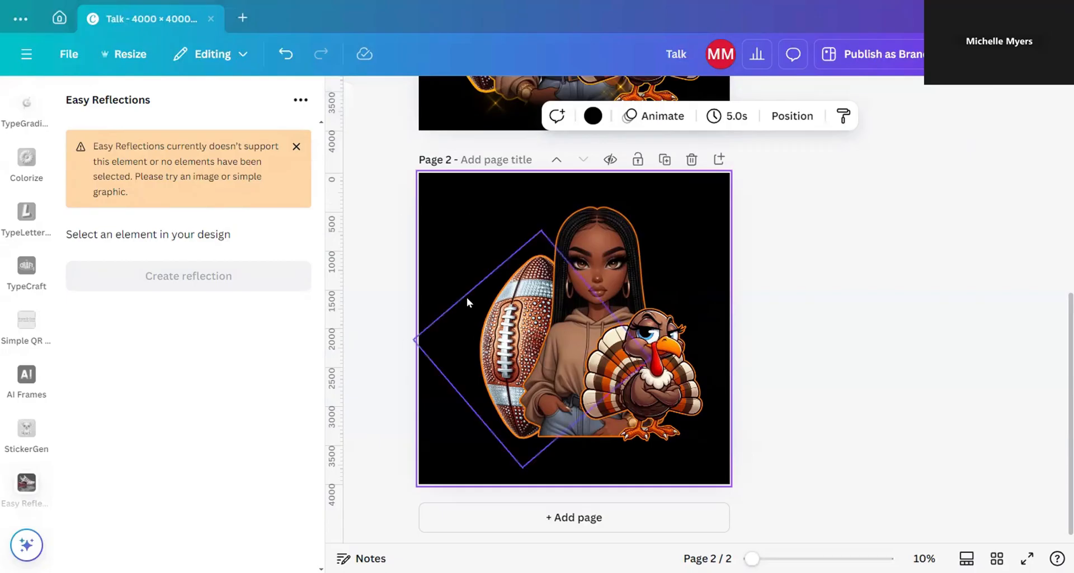
click(596, 268)
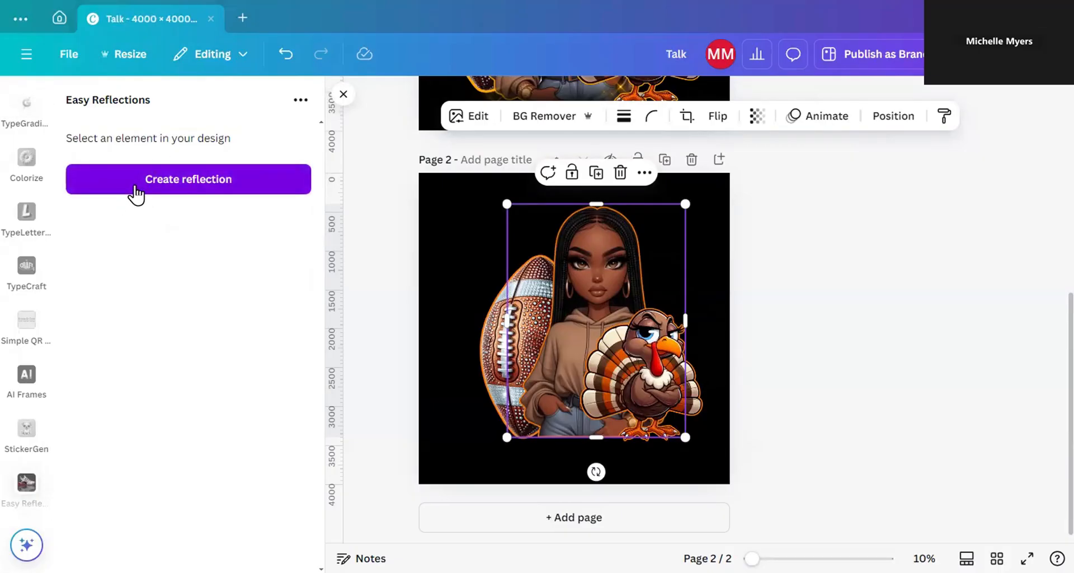
click(136, 195)
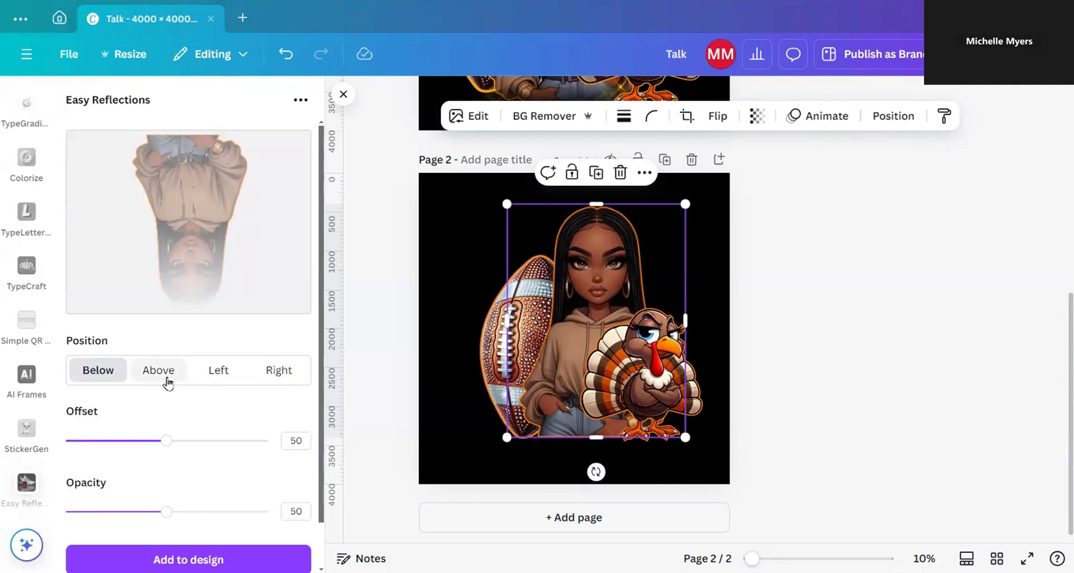
Step: Set the reflection's position to Above, opacity to 100 and offset to 4, and add it to the design
click(162, 371)
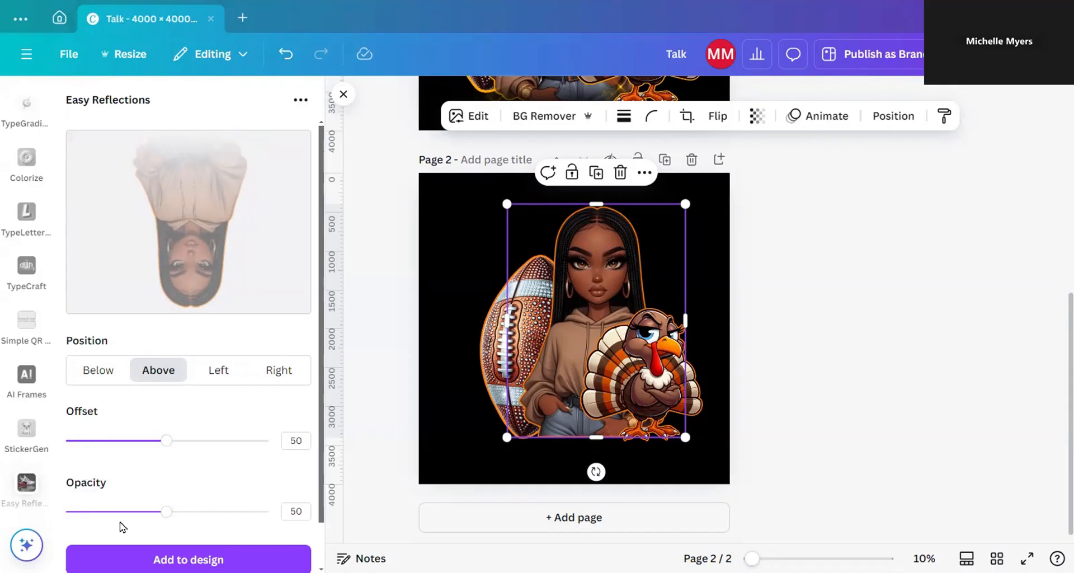
drag(166, 512, 272, 510)
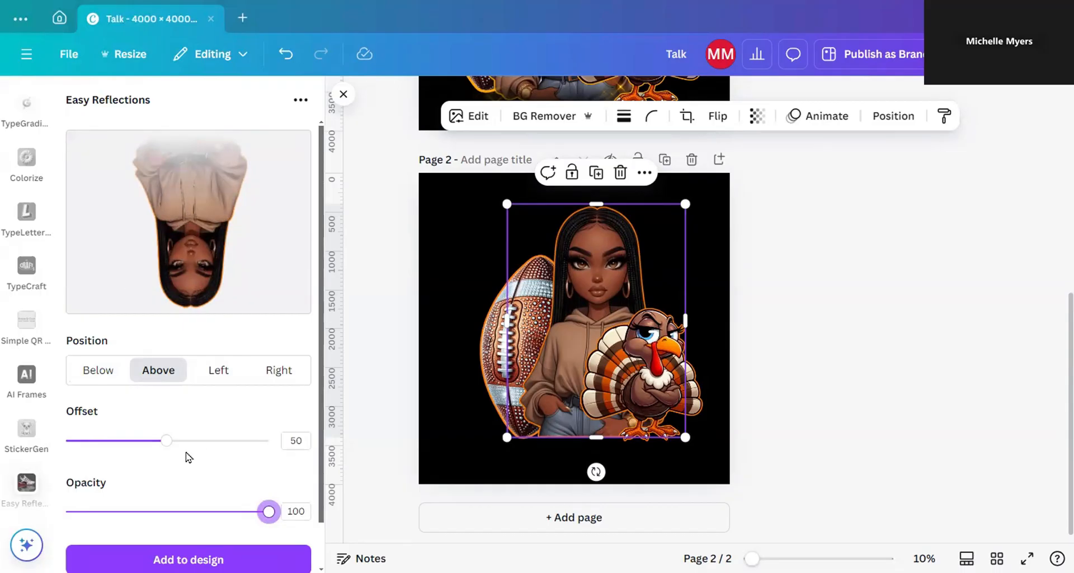
drag(166, 441, 73, 451)
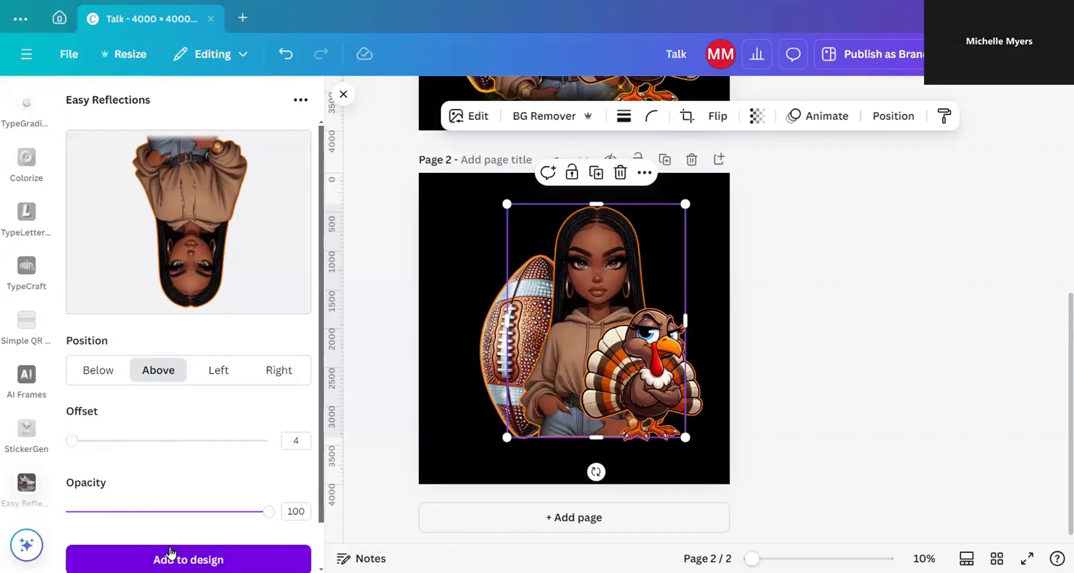
click(171, 554)
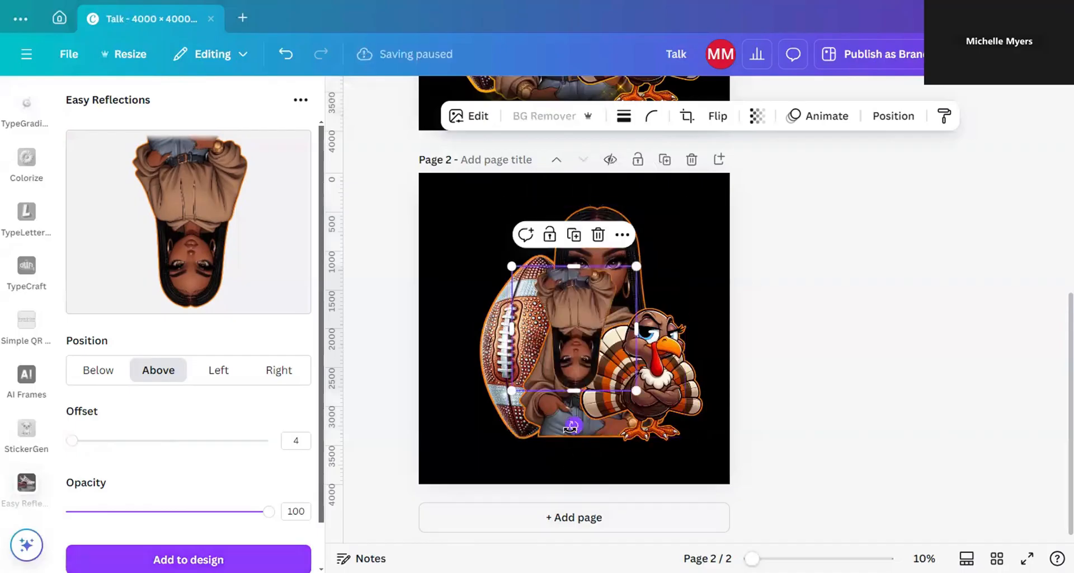
Step: Rotate the added reflection by 180° so the woman stands upright, and delete the original woman's image behind it
drag(571, 426, 576, 284)
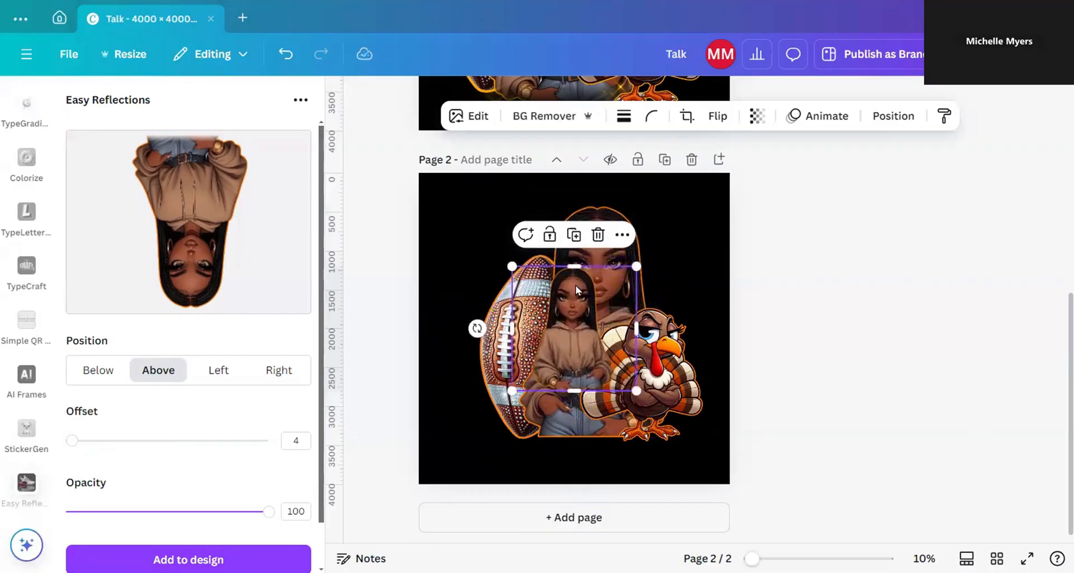
click(646, 241)
click(619, 174)
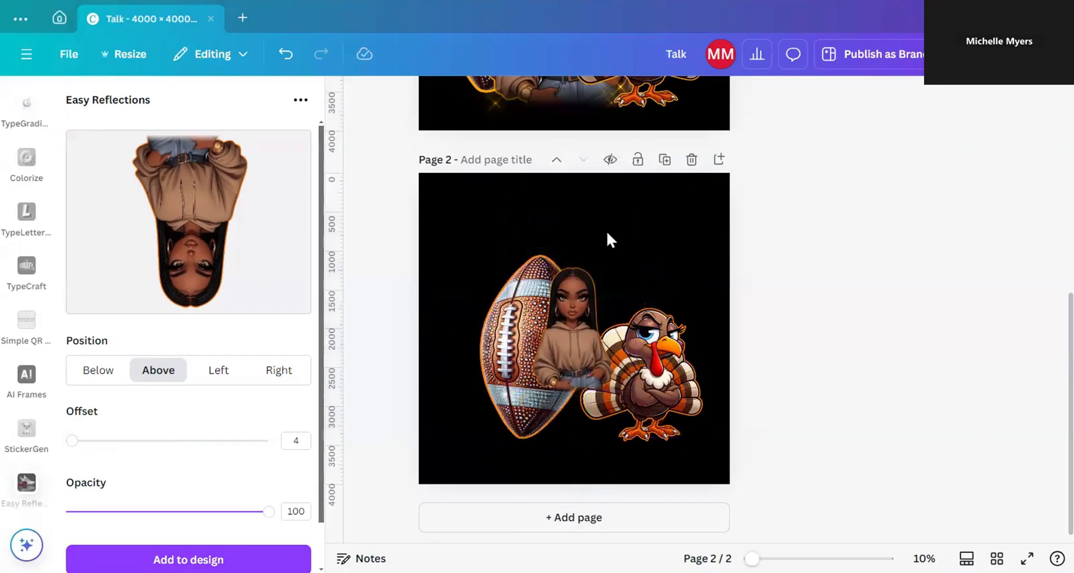
Step: Enlarge the faded woman's image to nearly the height of page 2 and place it over the football and turkey
click(585, 331)
drag(636, 261, 731, 148)
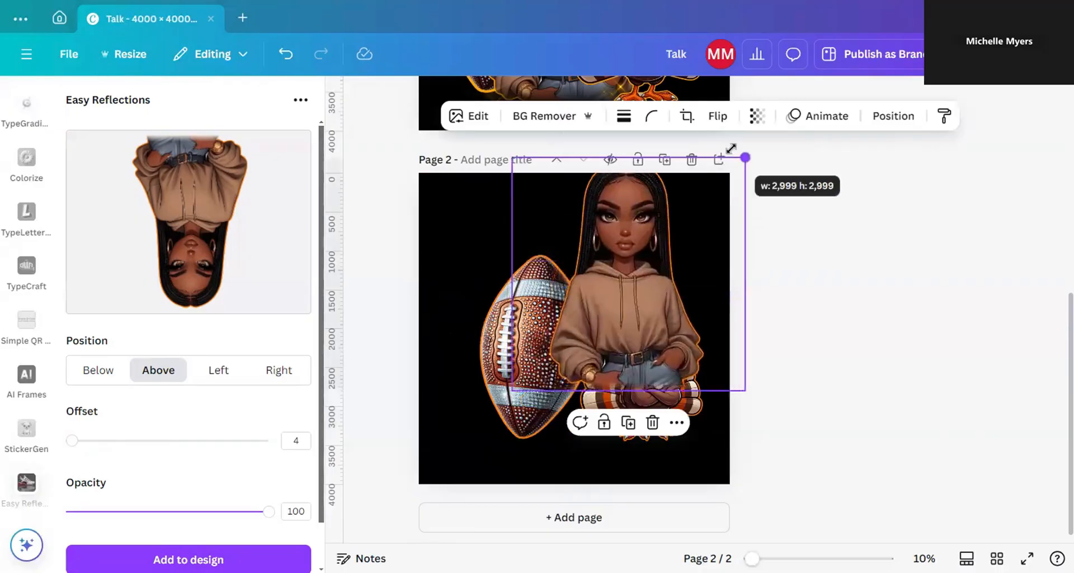
drag(512, 390, 473, 429)
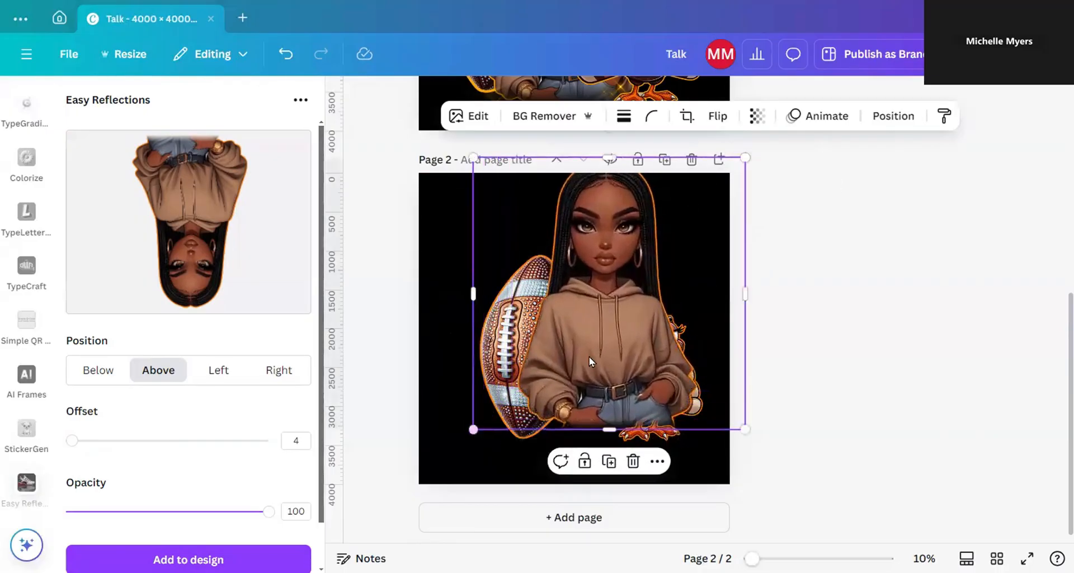
drag(589, 357, 621, 359)
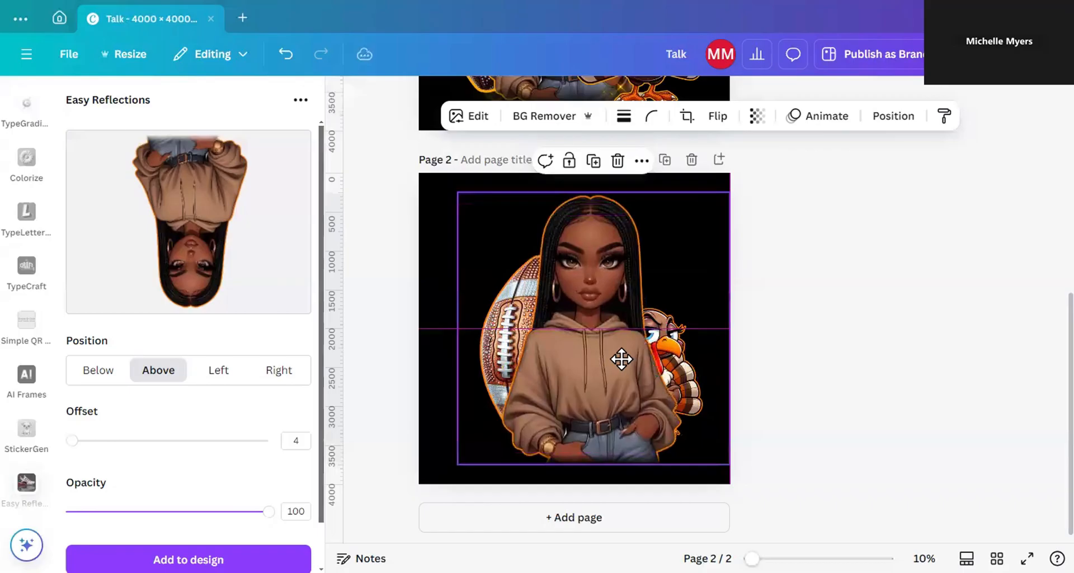
right_click(603, 344)
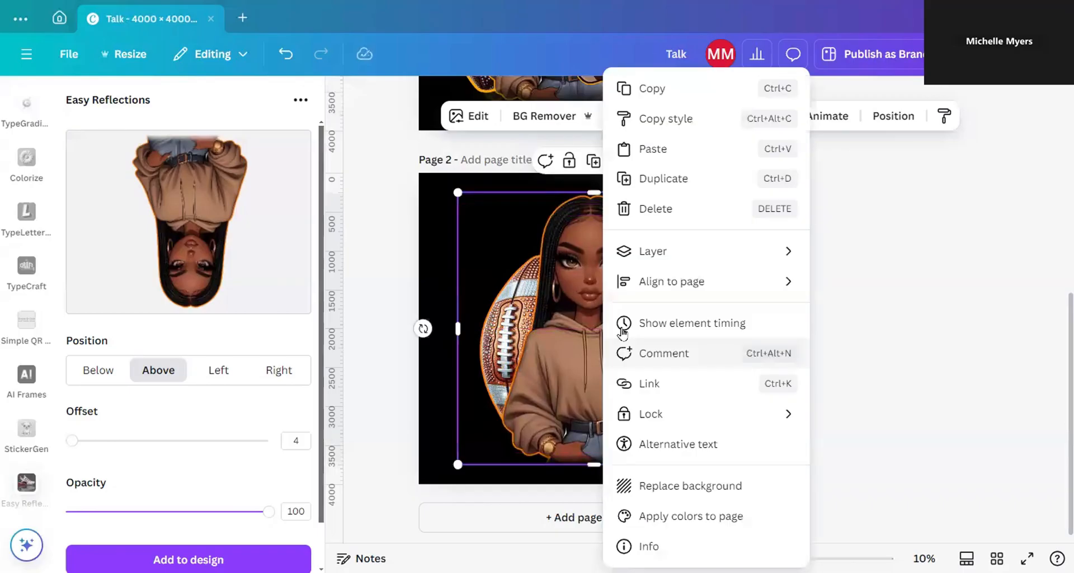
mouse_move(692, 256)
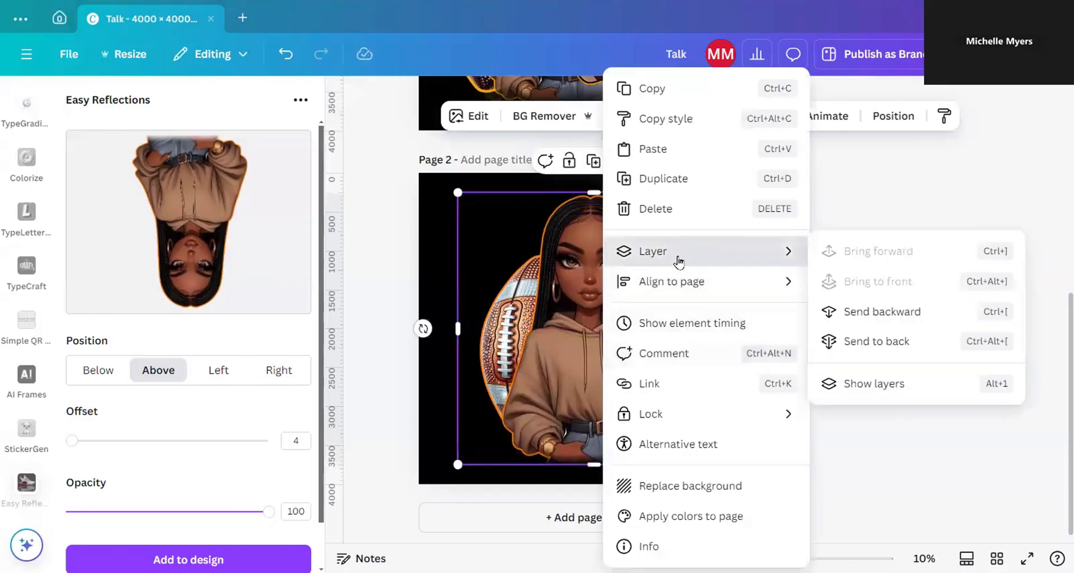
click(421, 339)
click(384, 414)
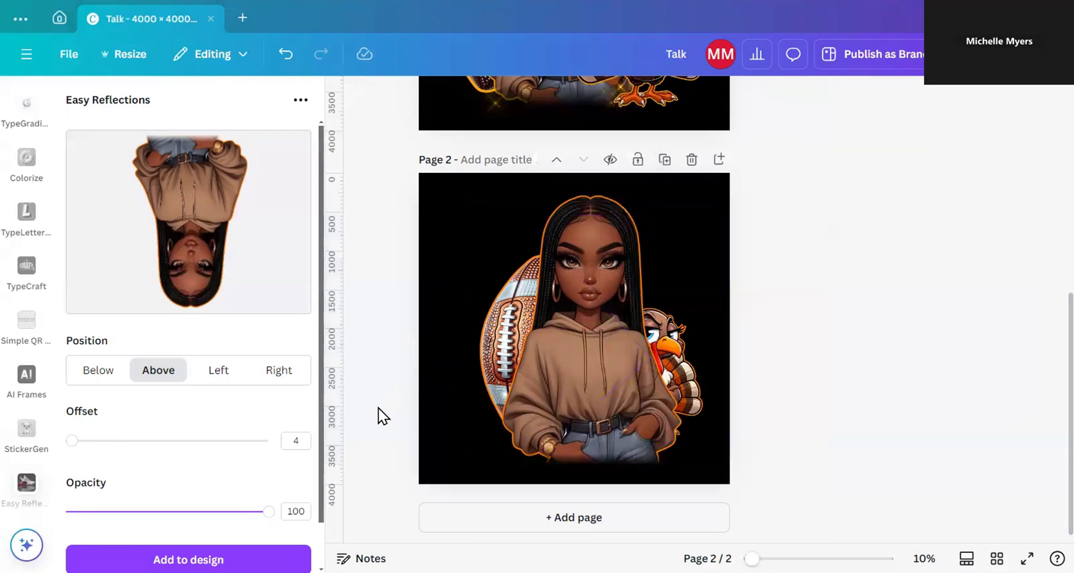
Step: Try the enlarged woman's image at several higher and lower positions over the football and turkey
drag(576, 385, 559, 350)
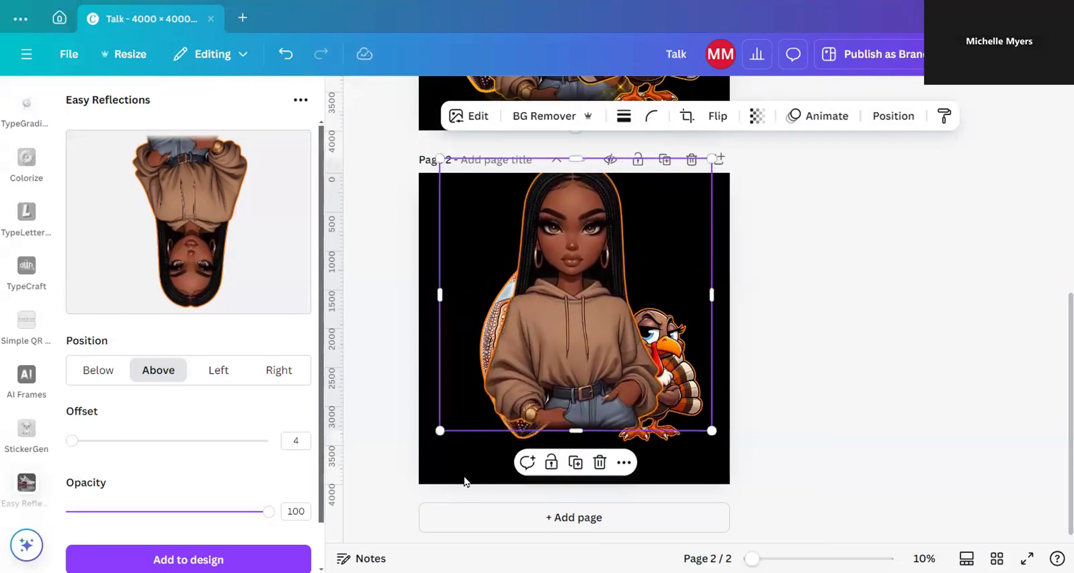
click(465, 481)
drag(613, 429, 613, 413)
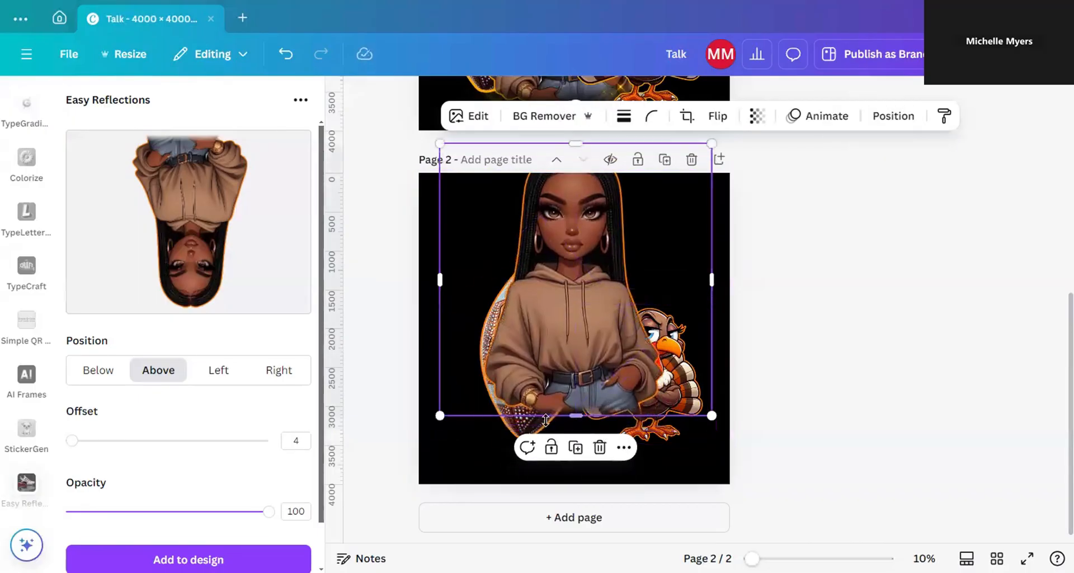
drag(573, 294, 583, 346)
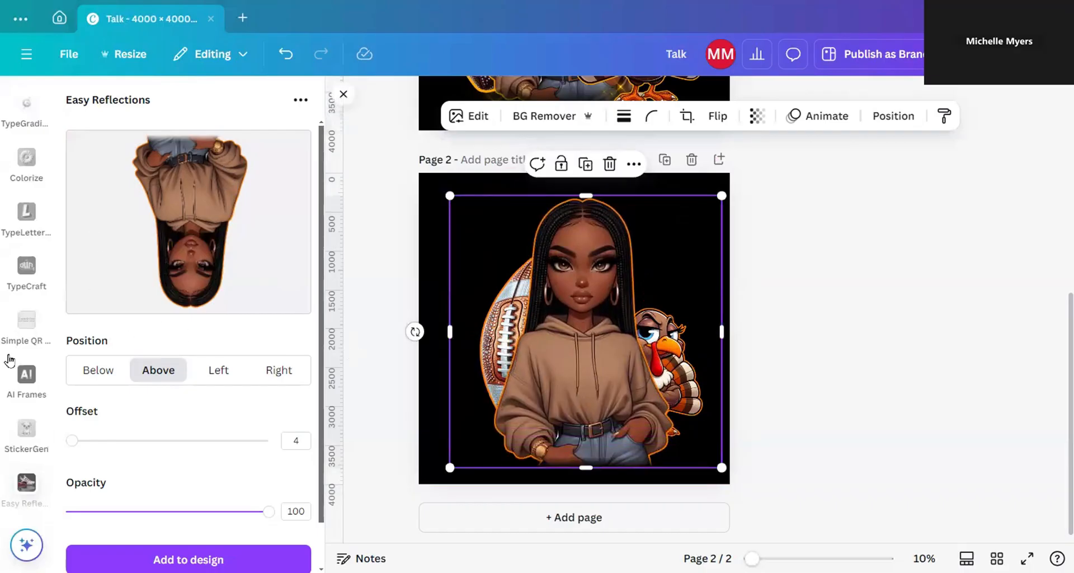
click(366, 331)
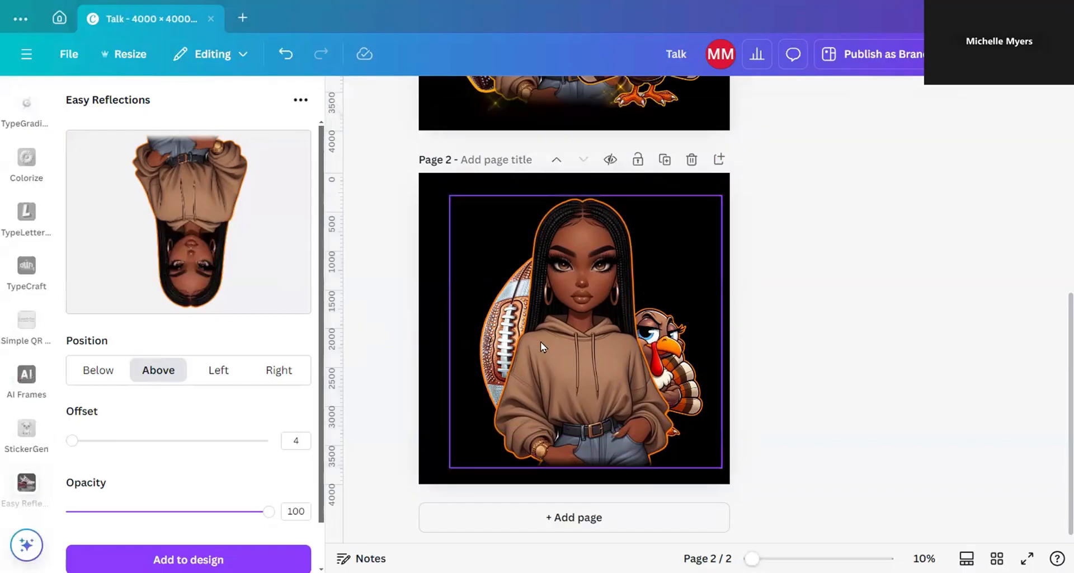
click(576, 343)
drag(567, 344, 575, 324)
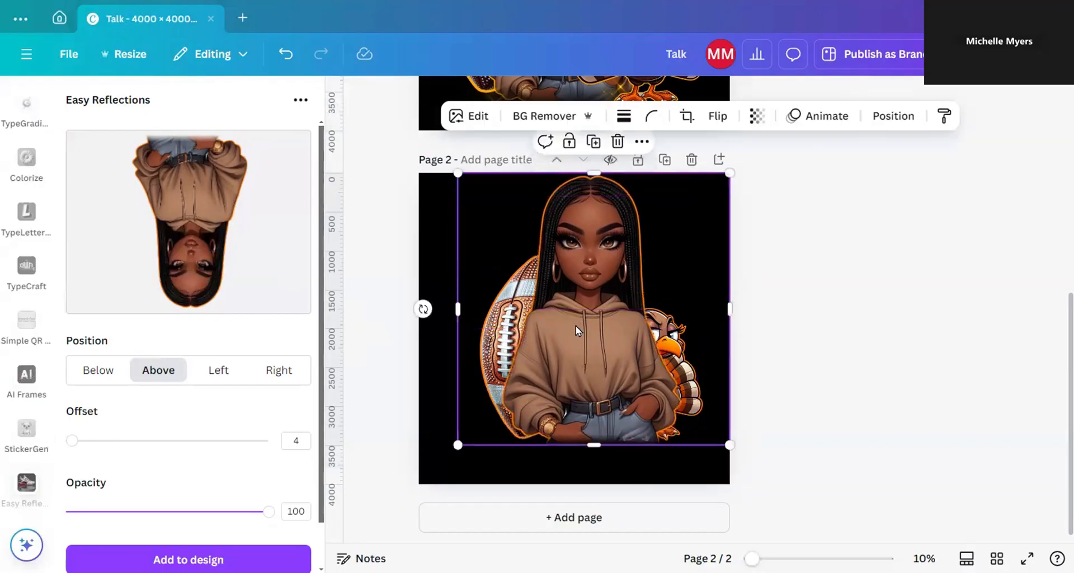
Step: Shrink the woman's image and place it between the football and the turkey
drag(729, 446, 663, 379)
drag(547, 317, 579, 377)
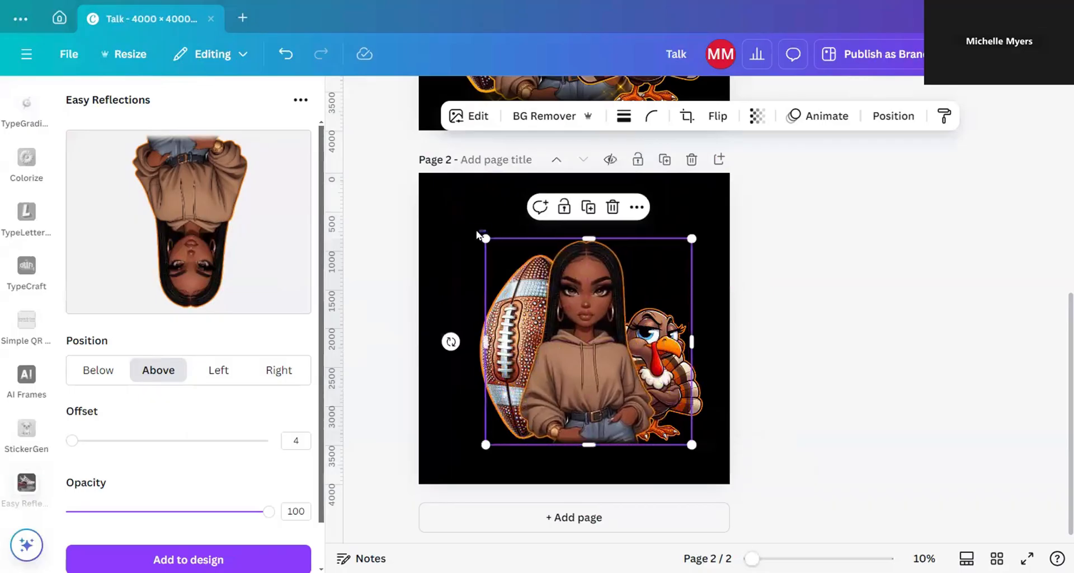
click(481, 234)
Step: Bring the turkey to the front of the layers and shift it slightly down and to the right
click(681, 376)
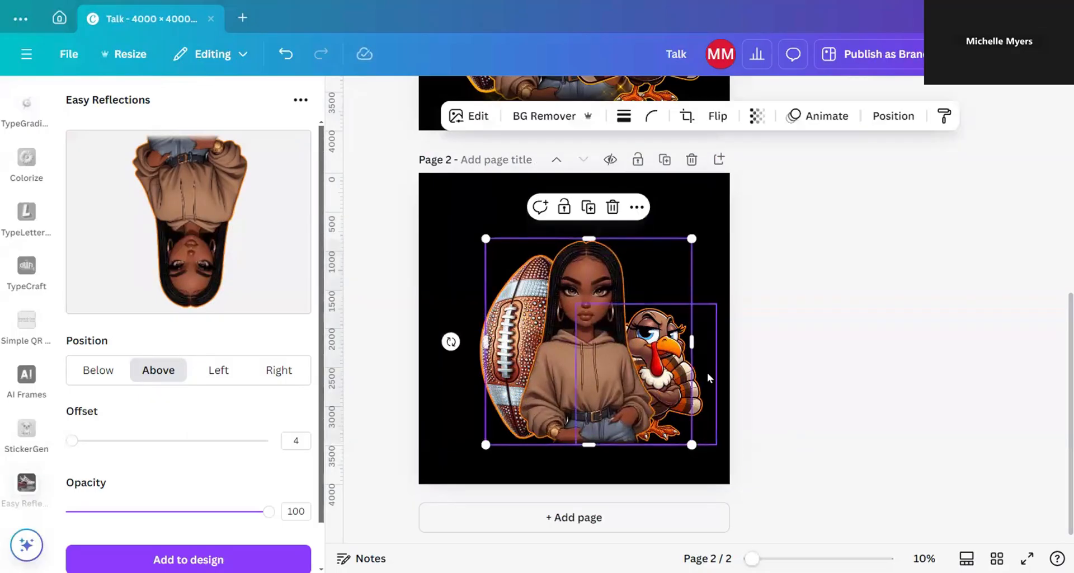
click(694, 374)
right_click(680, 378)
mouse_move(763, 253)
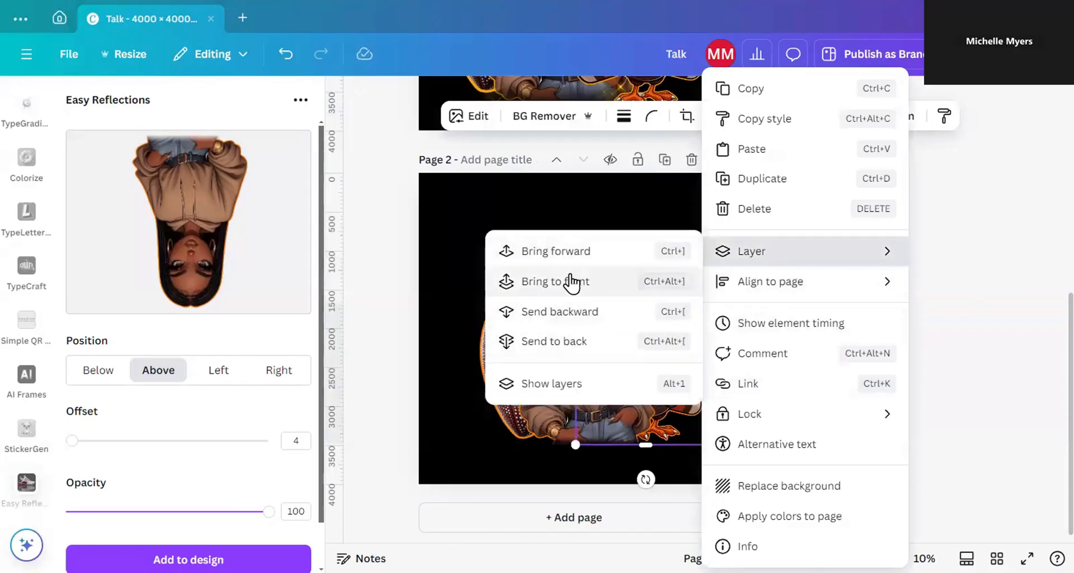
click(574, 291)
click(740, 403)
drag(659, 395, 665, 402)
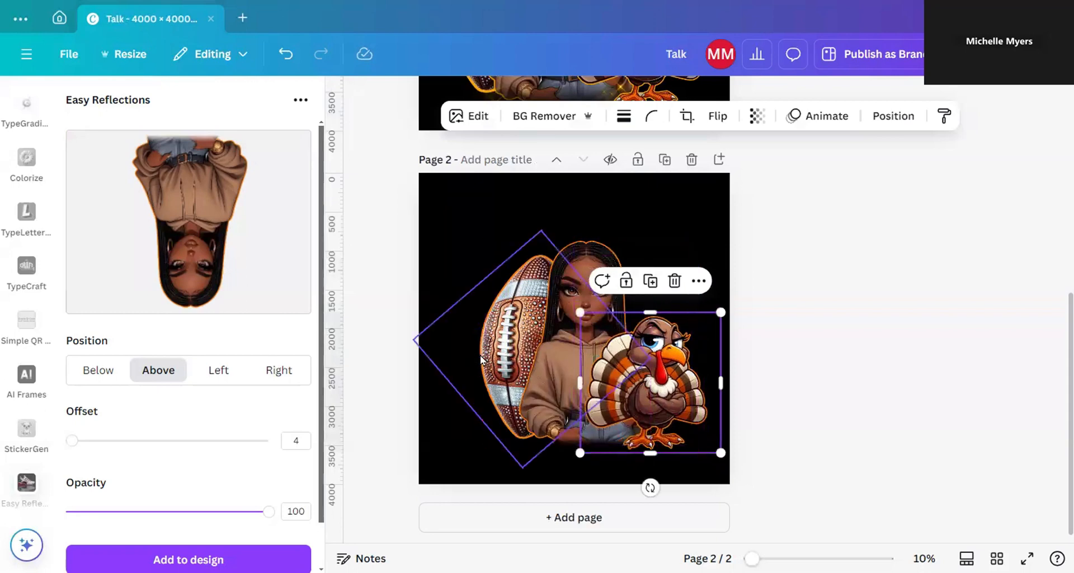
Step: Rotate the football slightly to about -45°
click(531, 347)
click(451, 344)
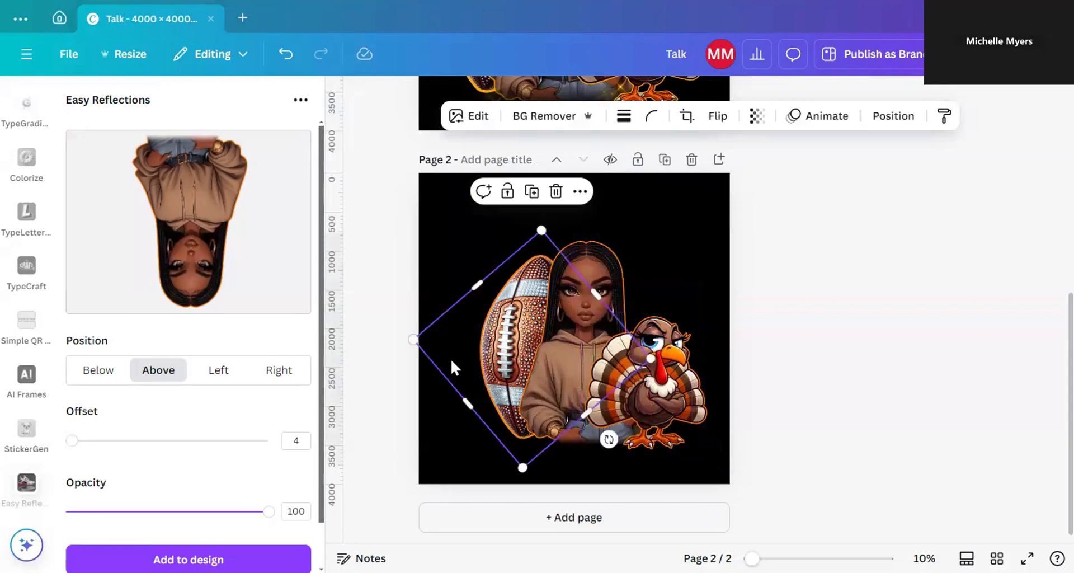
drag(610, 438, 621, 432)
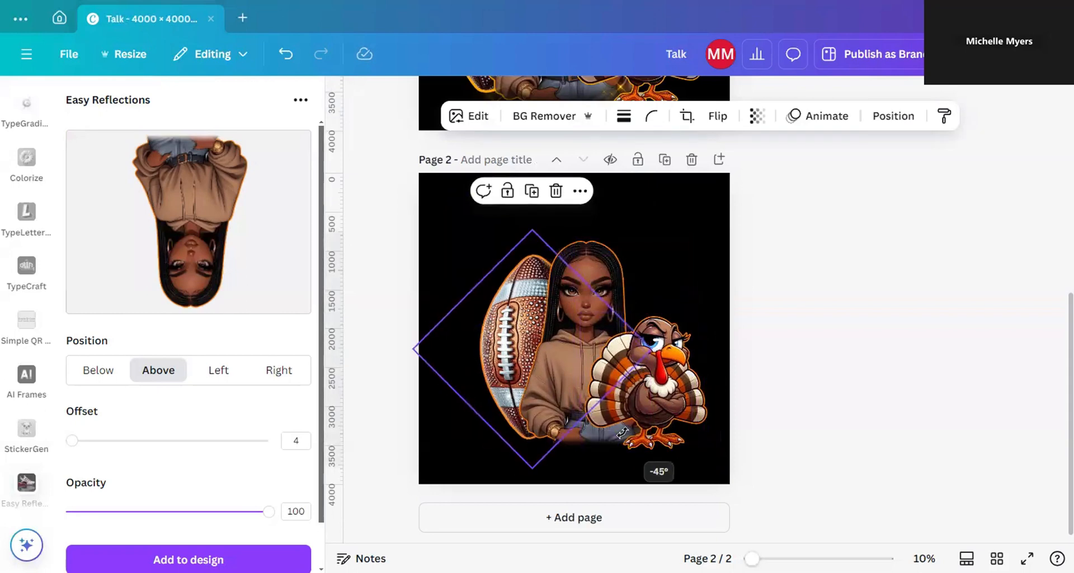
Step: Enlarge the woman's image slightly and adjust the turkey's position in front of her
click(628, 268)
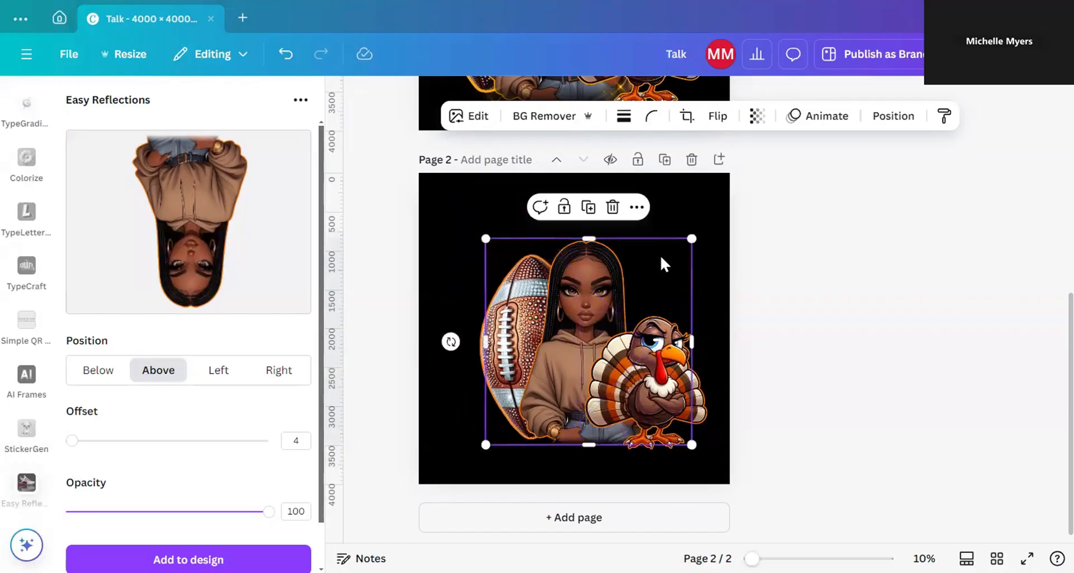
drag(689, 238, 698, 229)
drag(651, 391, 683, 398)
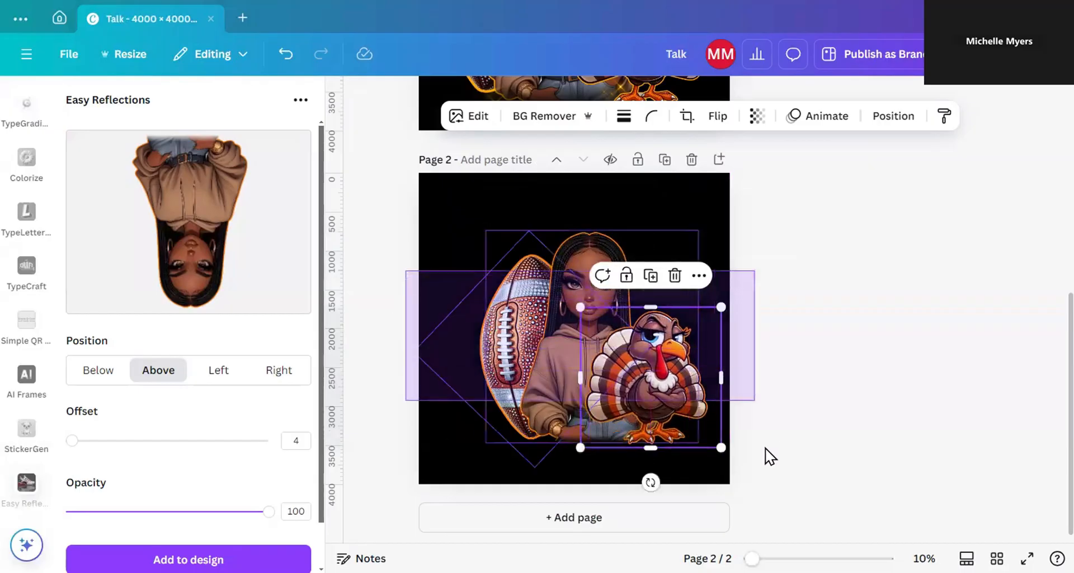
Step: Select all the images on page 2, scale them down together slightly and reposition the group on the page
key(ctrl+a)
drag(720, 469, 692, 445)
drag(564, 384, 572, 392)
click(393, 386)
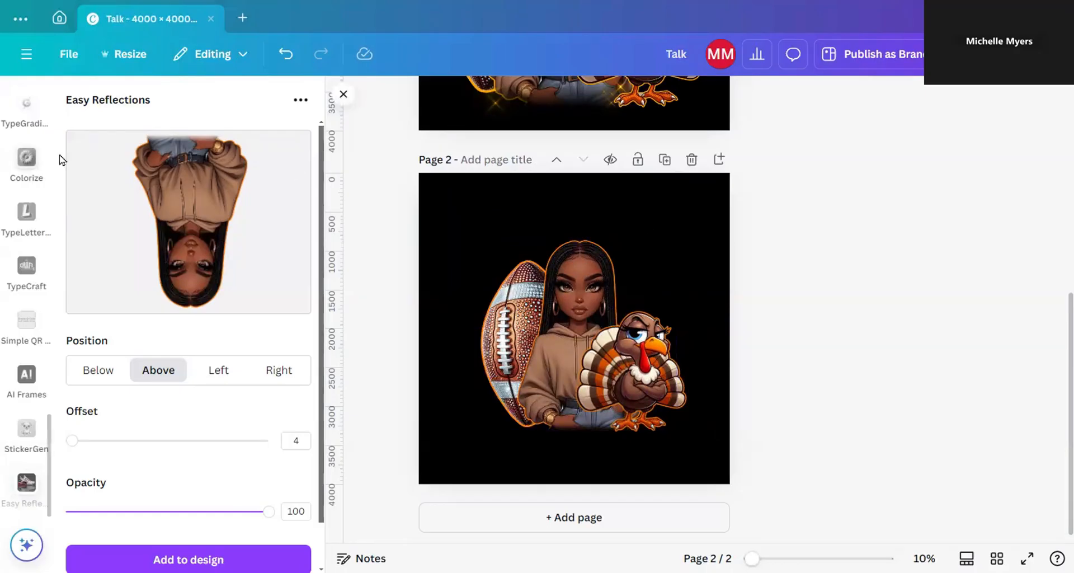
Step: Add a heading reading "Talk TURKEY" to page 2 and place it above the images
scroll(35, 180, up, 5)
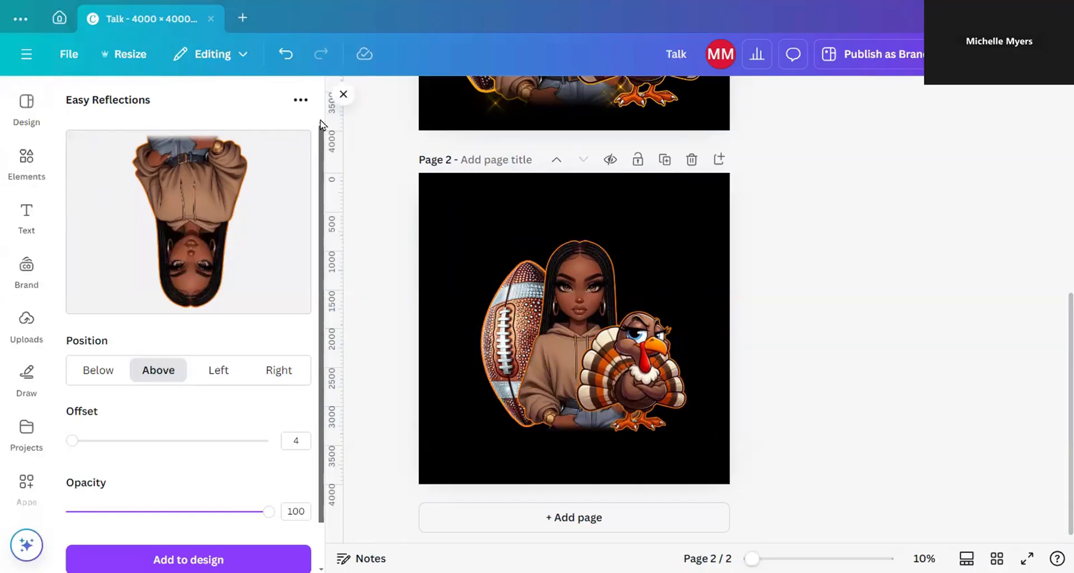
click(342, 95)
click(40, 175)
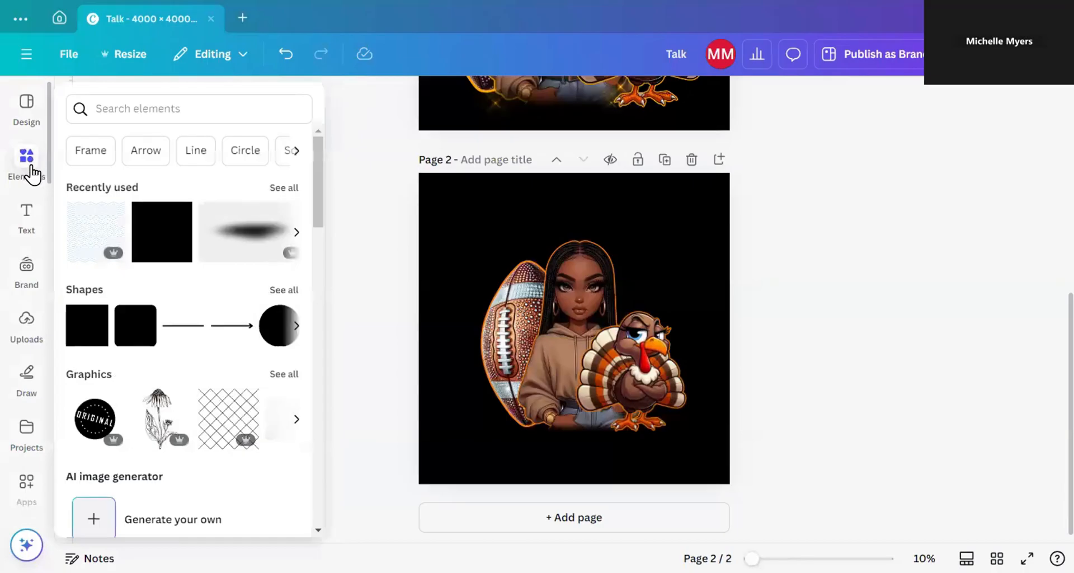
click(29, 221)
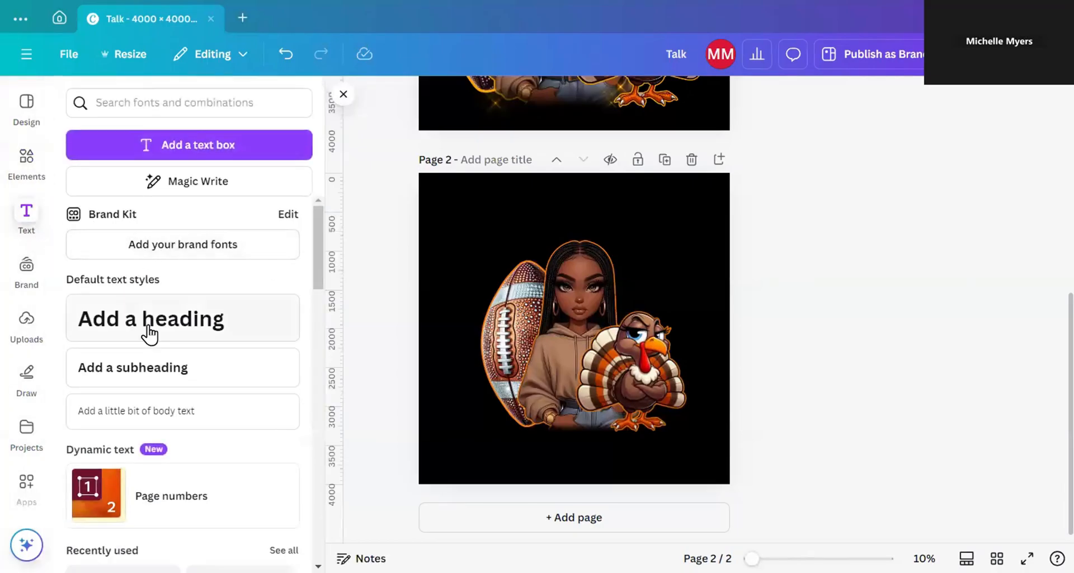
click(268, 305)
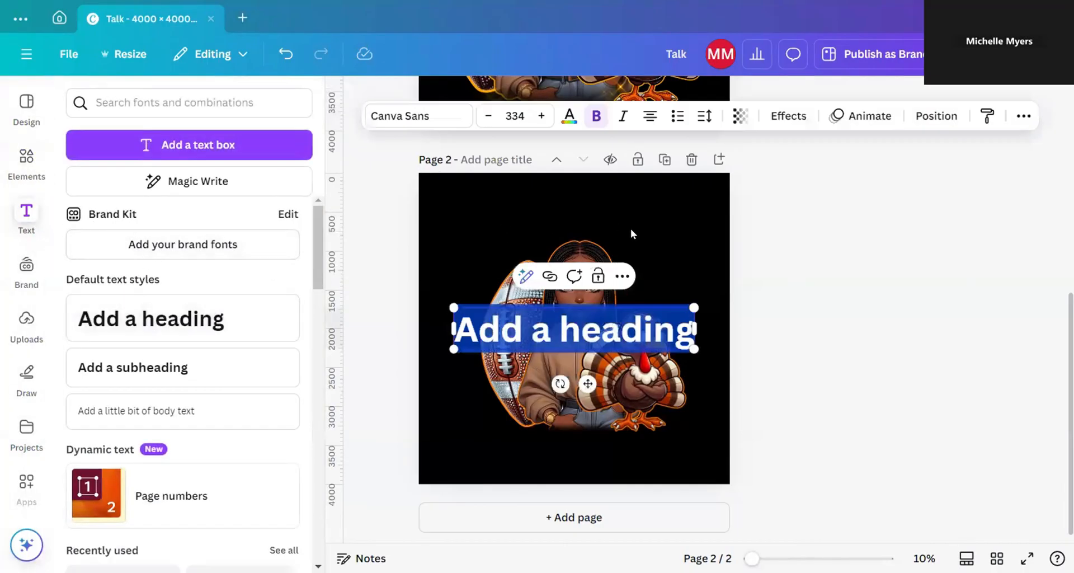
key(BackSpace)
text(Talk T)
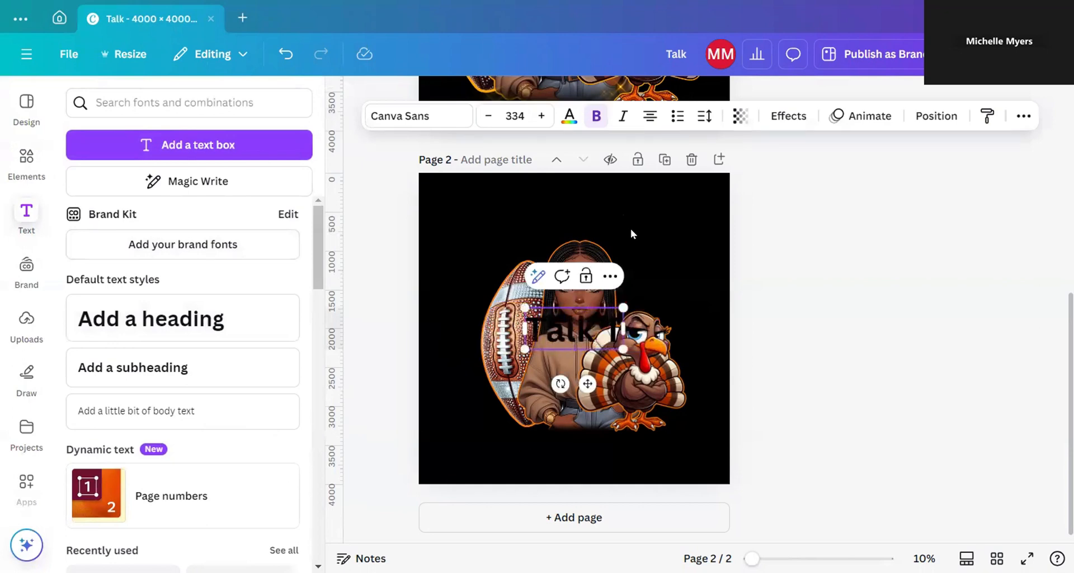
text(URKE)
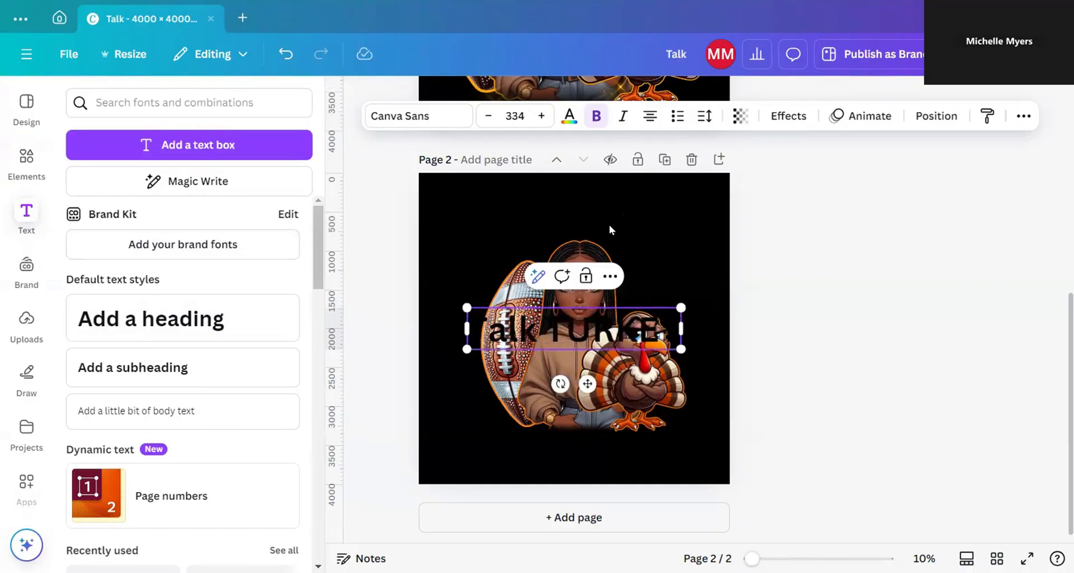
drag(583, 345, 551, 214)
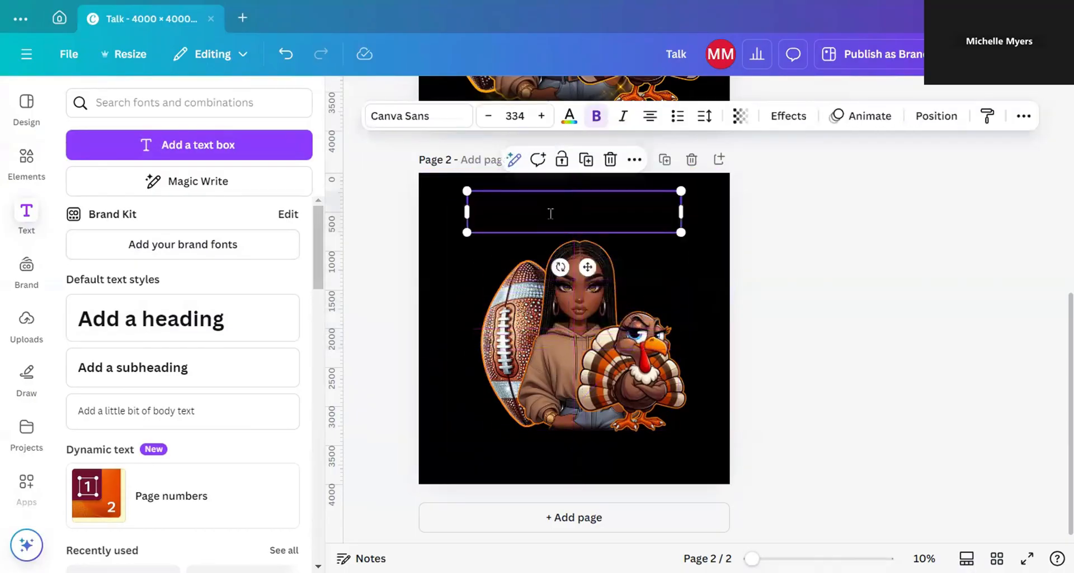
Step: Try to change the new heading's text colour from the default solid colours to white
click(571, 119)
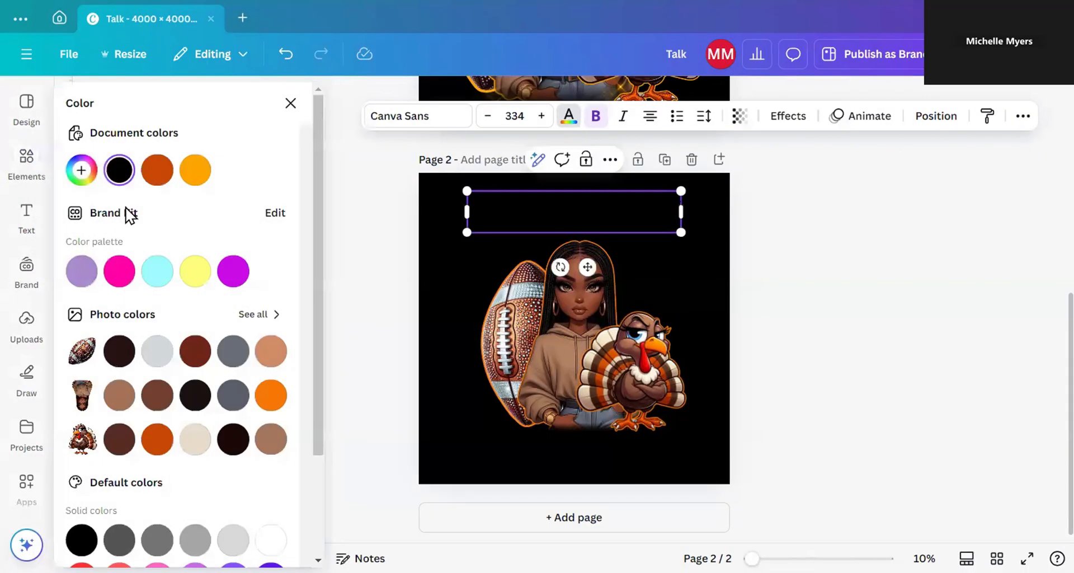
scroll(171, 447, down, 3)
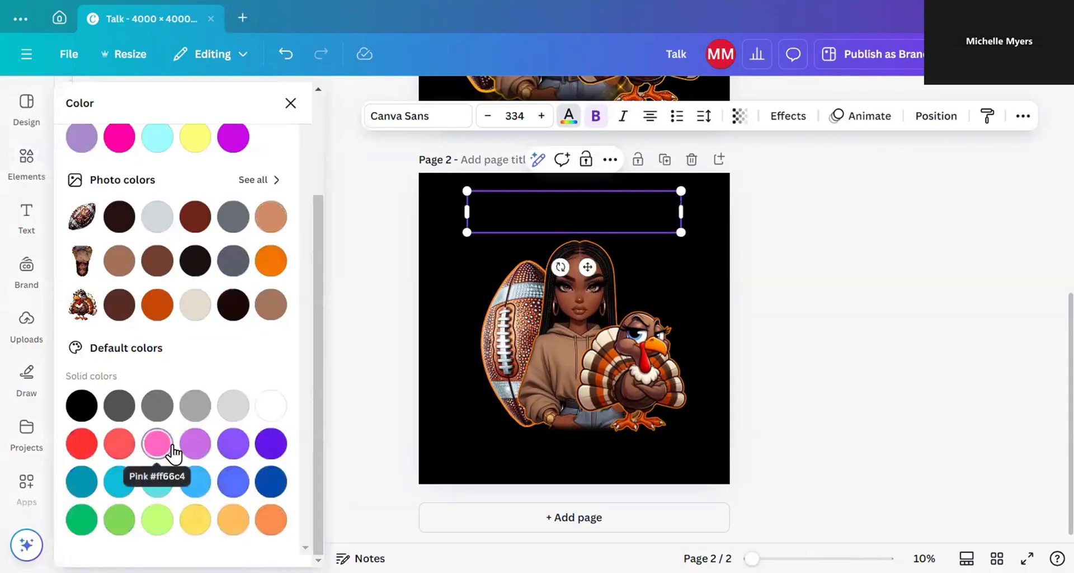
click(271, 406)
click(464, 238)
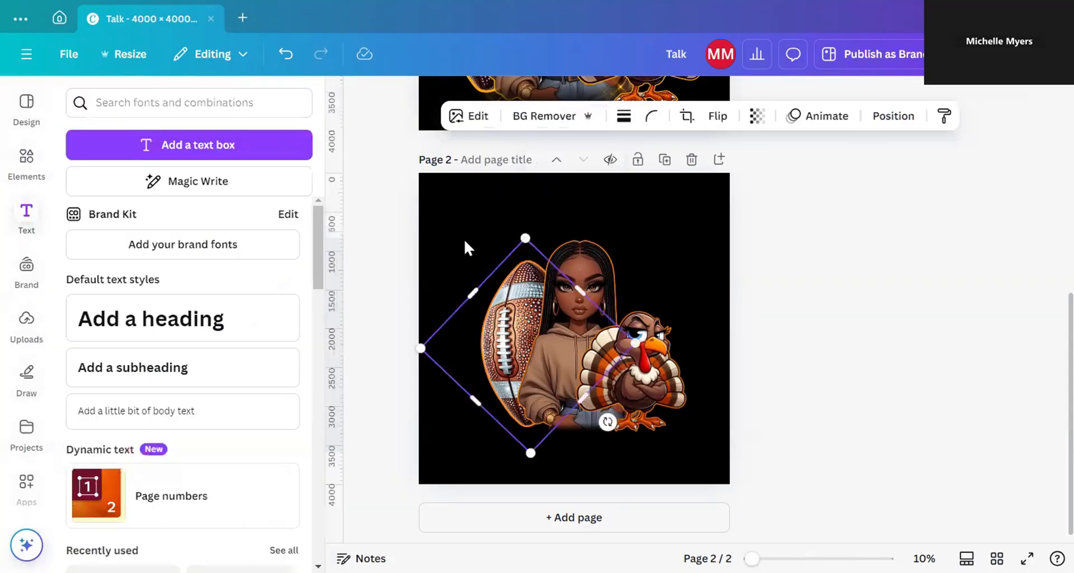
Step: Move the black heading up to the top edge of page 2
click(643, 219)
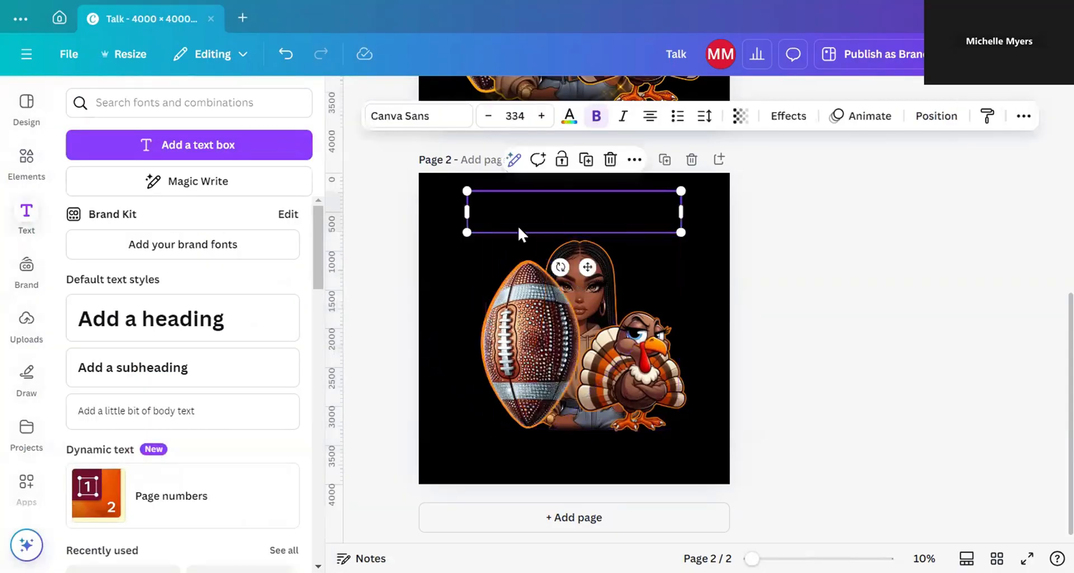
drag(518, 226, 518, 196)
click(482, 199)
click(501, 262)
click(483, 329)
click(606, 195)
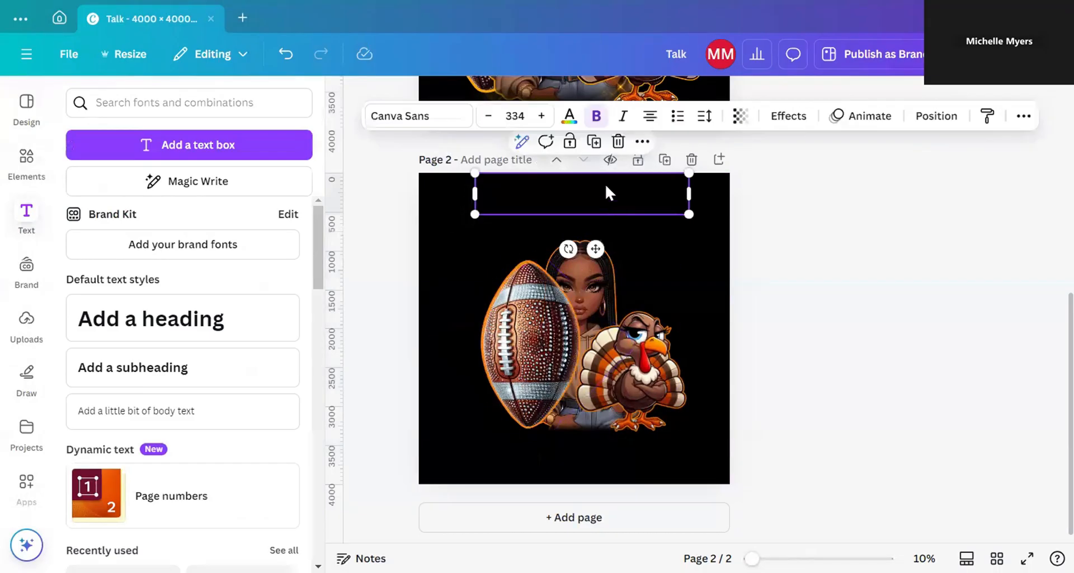
Step: Set the "Talk TURKEY" text colour to white and shift the heading slightly down from the page edge
click(569, 116)
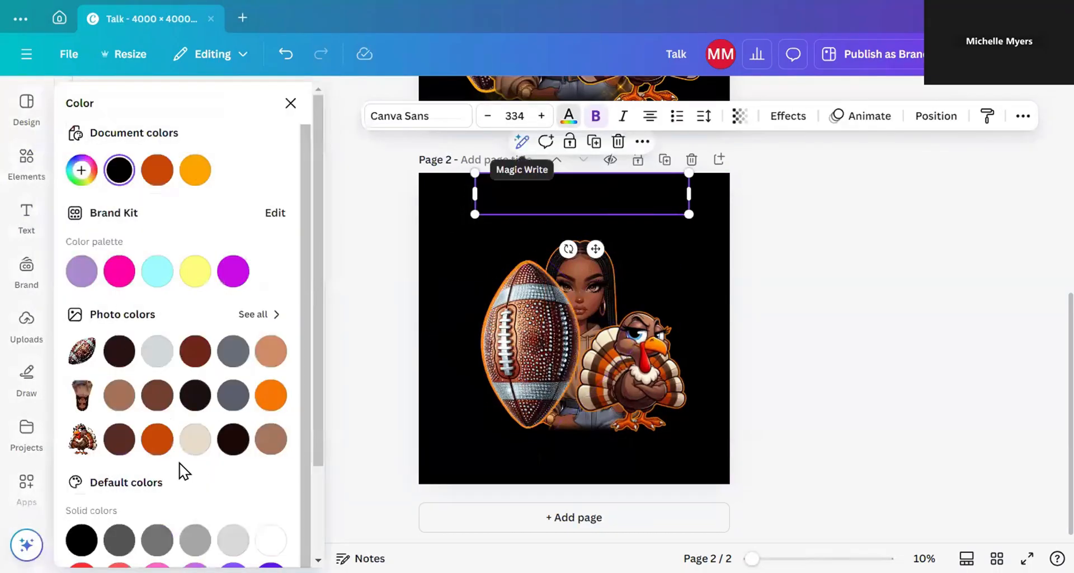
click(271, 540)
click(494, 220)
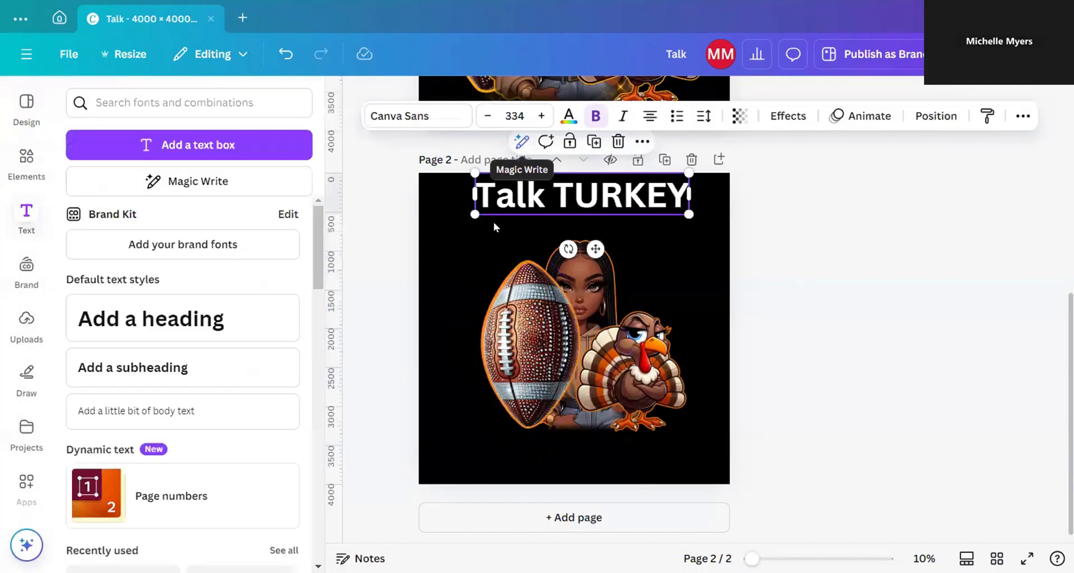
click(457, 247)
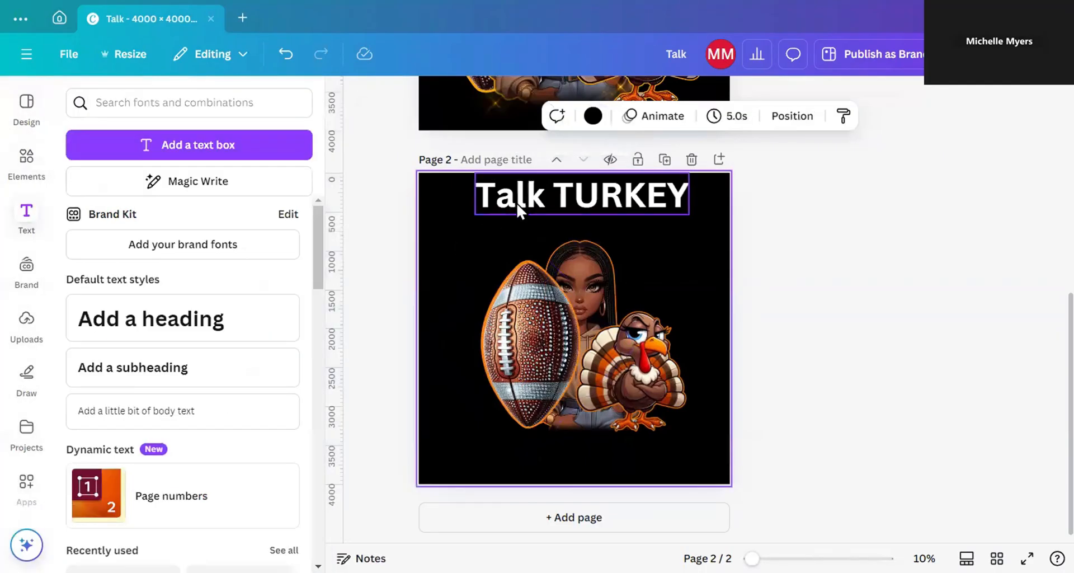
drag(515, 202, 516, 213)
Step: Duplicate the heading, change the copy's text to "to me" and place it below the word TURKEY
click(595, 153)
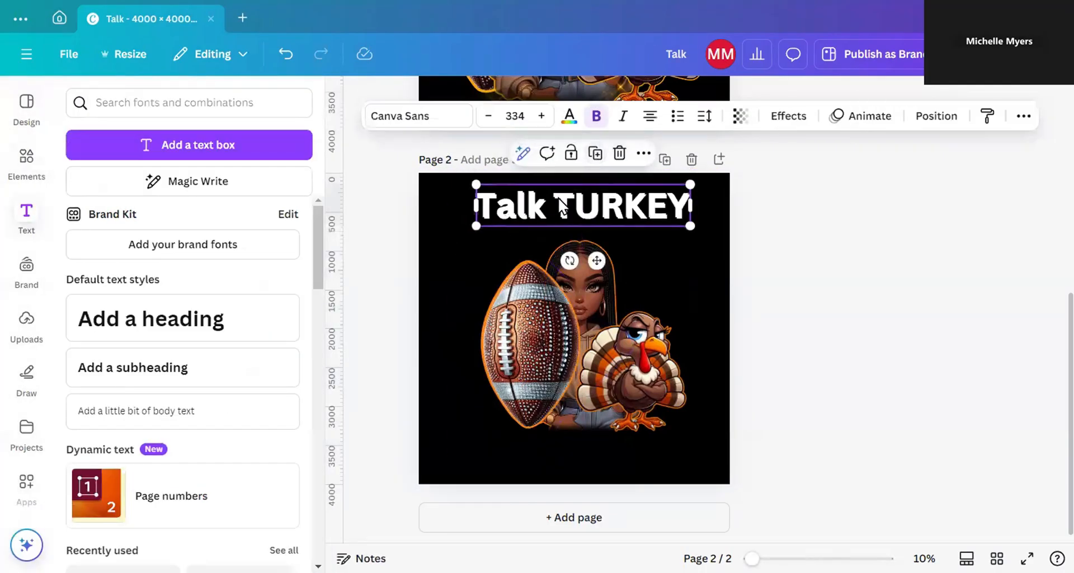
click(556, 219)
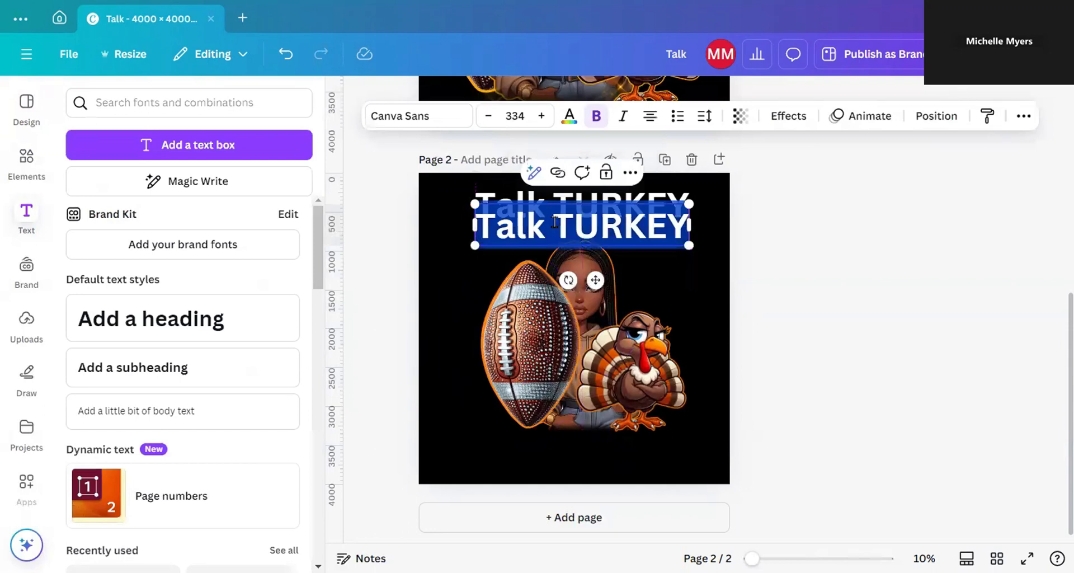
text(to me)
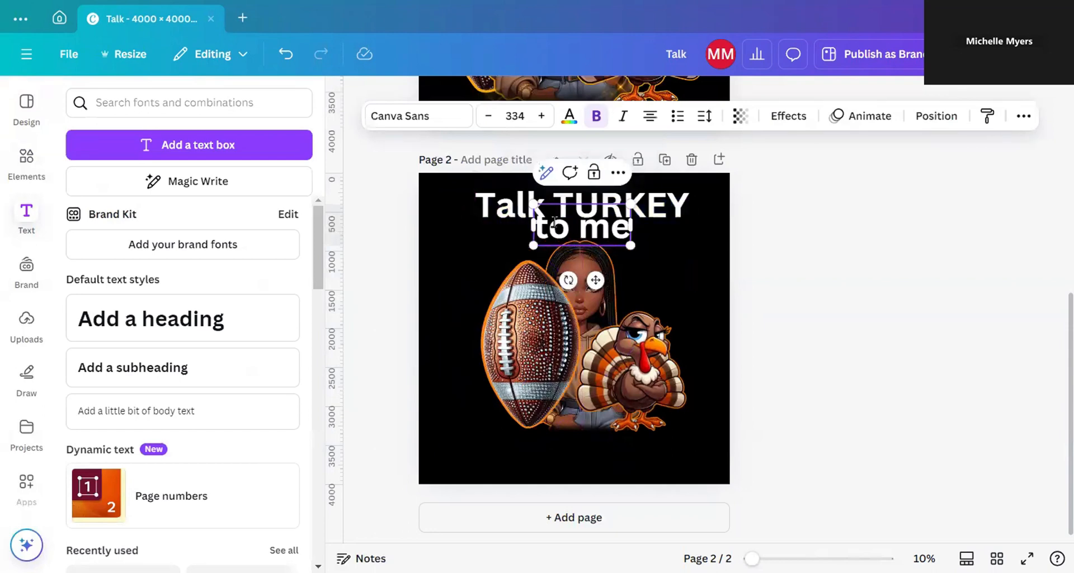
click(355, 352)
drag(570, 224, 638, 234)
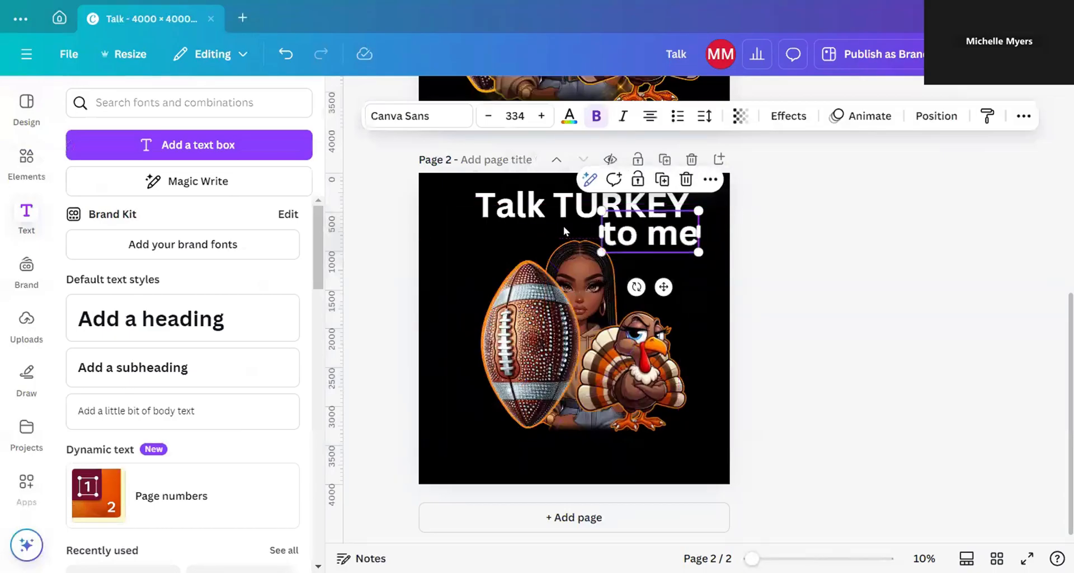
Step: Select the football, woman and turkey together and move them down to the lower part of page 2
click(538, 210)
click(510, 322)
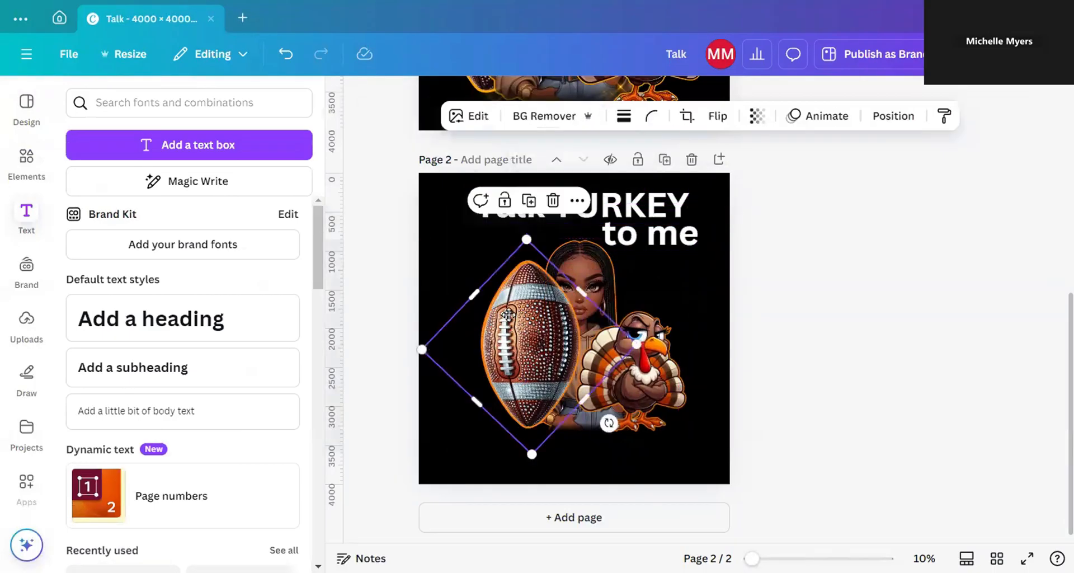
click(388, 326)
drag(388, 326, 641, 369)
click(750, 374)
click(503, 376)
Step: Move the "to me" text slightly down so it clears the "Talk TURKEY" heading
click(673, 231)
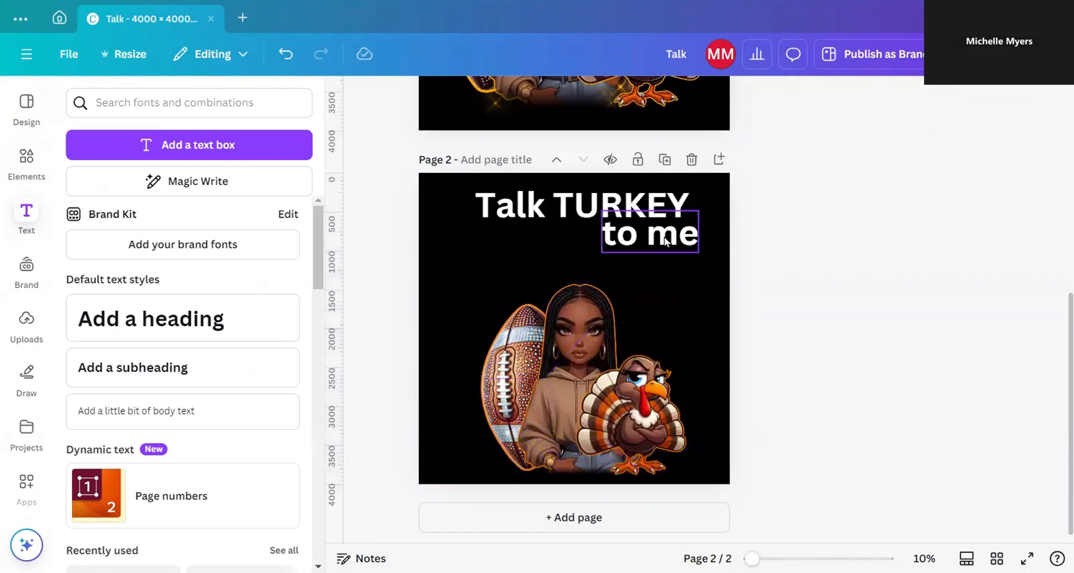
drag(436, 367, 680, 437)
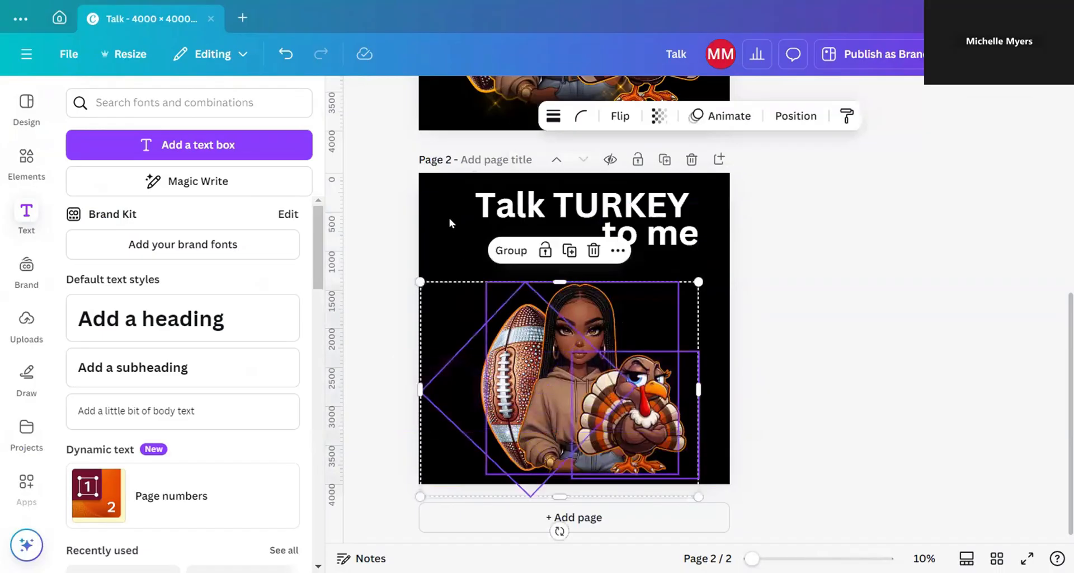
click(658, 248)
click(657, 253)
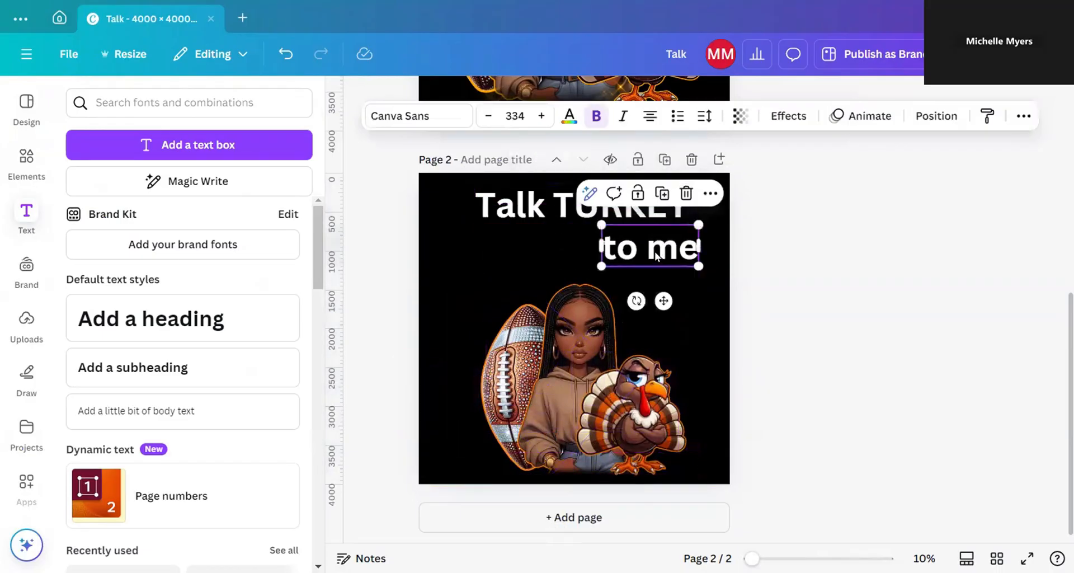
Step: Change the "Talk TURKEY" heading's font to Anton and enlarge it to size 524 across the top of the page
click(497, 204)
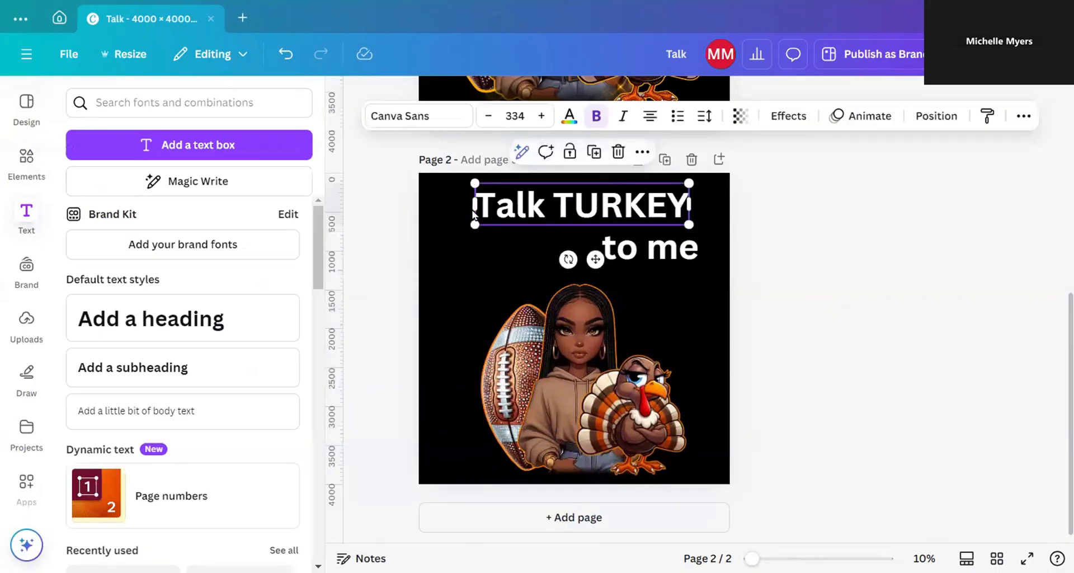
click(390, 122)
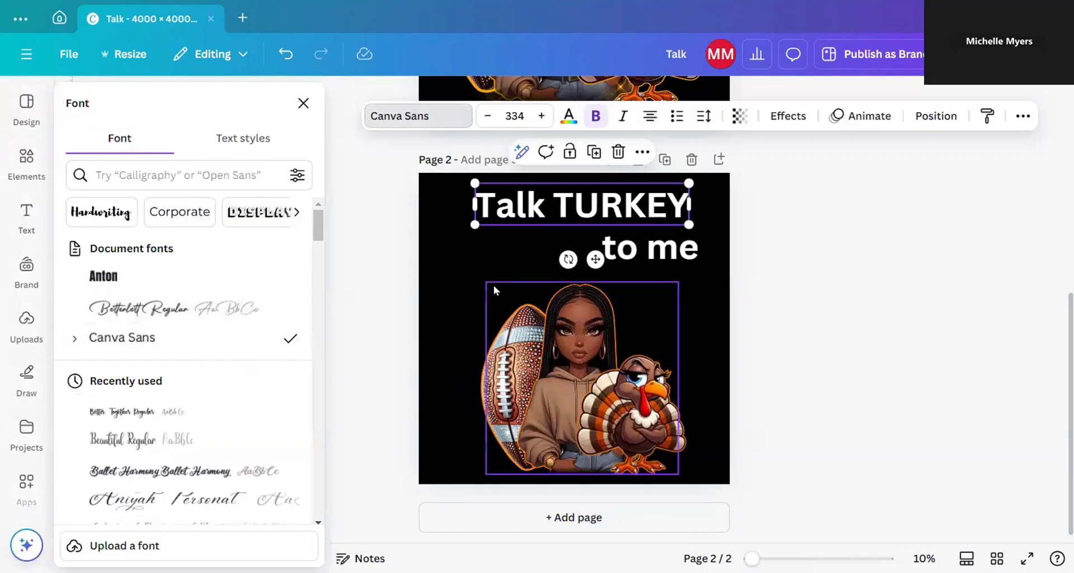
scroll(493, 284, up, 5)
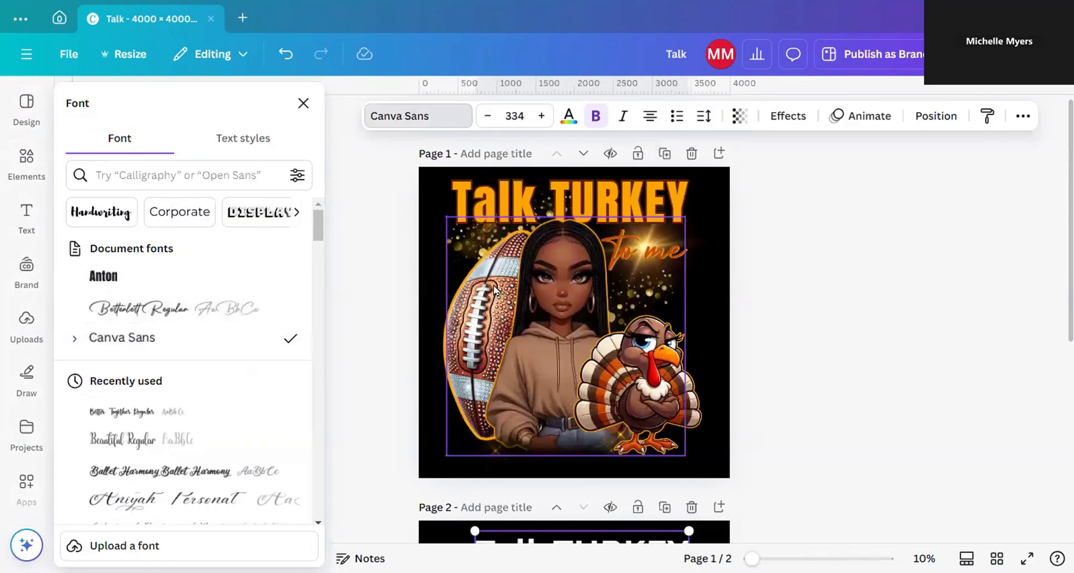
scroll(493, 284, down, 5)
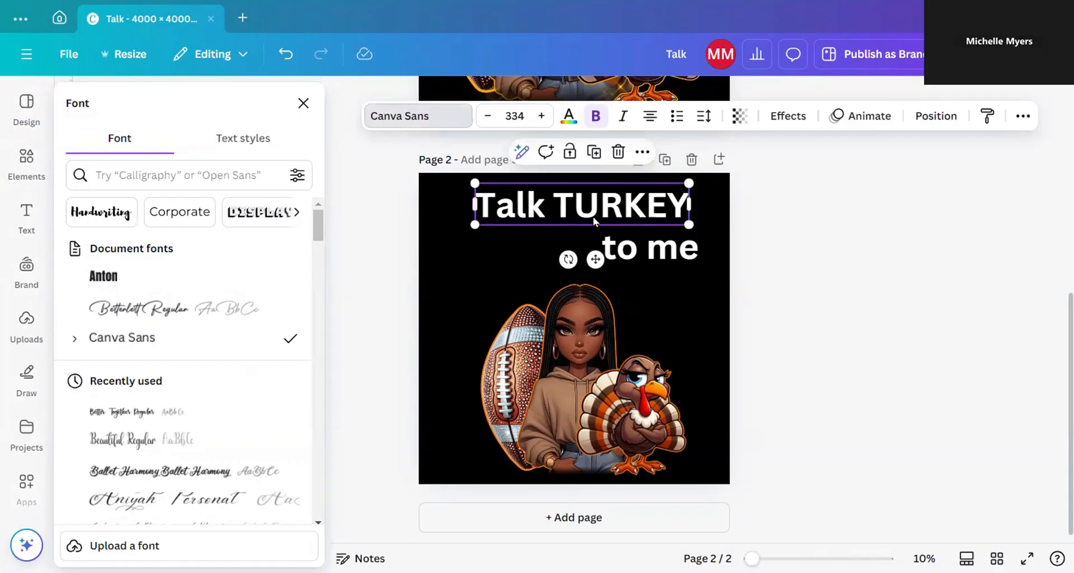
click(144, 283)
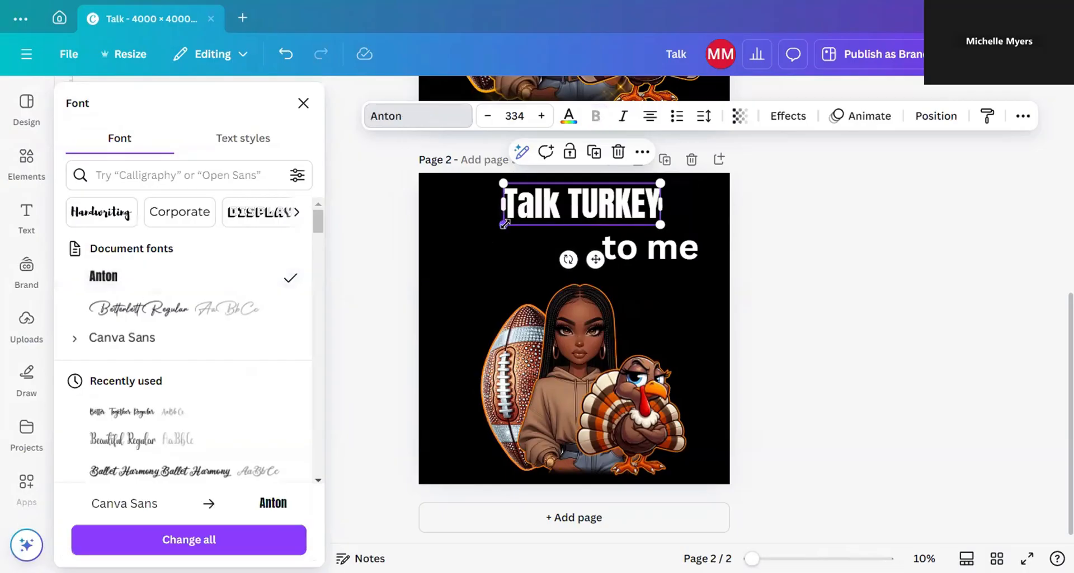
drag(506, 224, 476, 230)
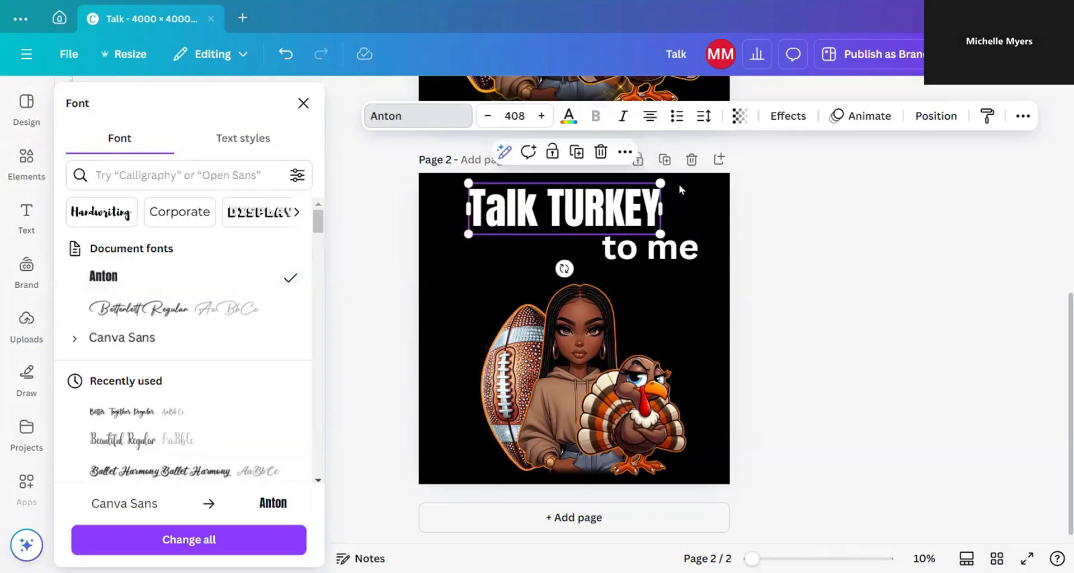
drag(664, 179, 648, 201)
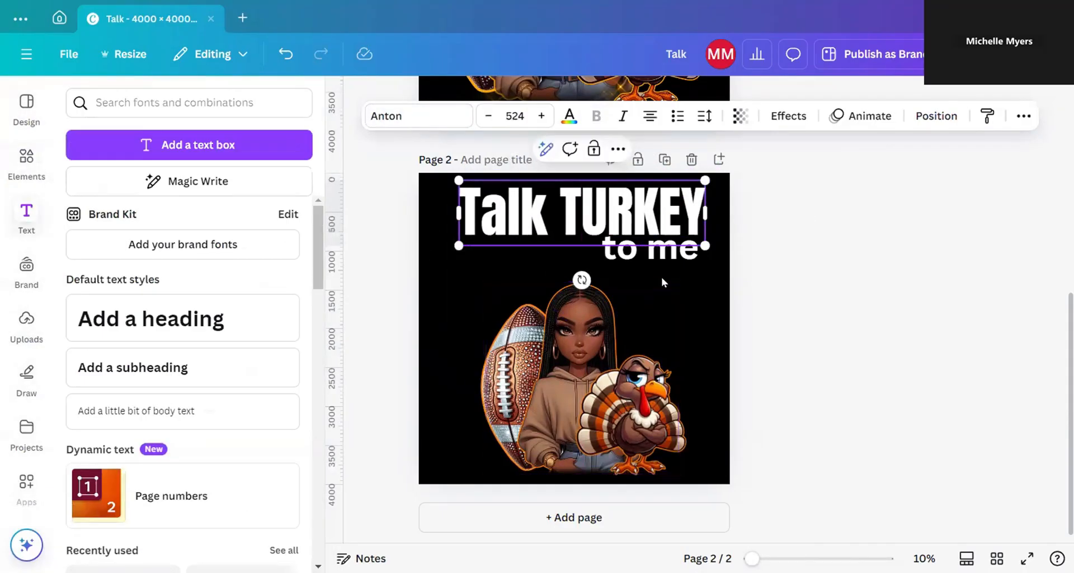
Step: Change the font of the "to me" text to Andrea Bilarosa
click(668, 265)
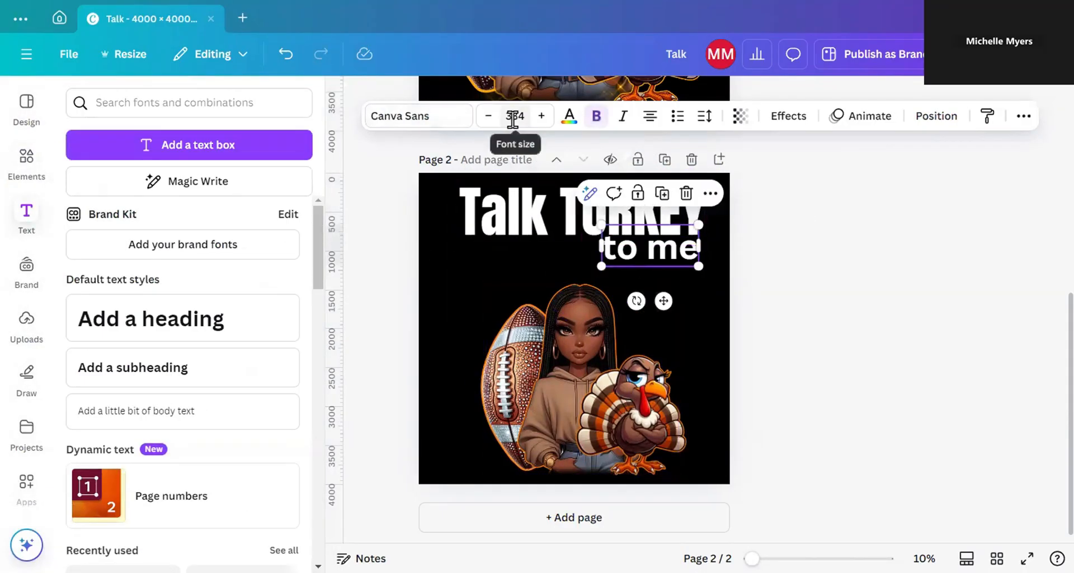
click(430, 117)
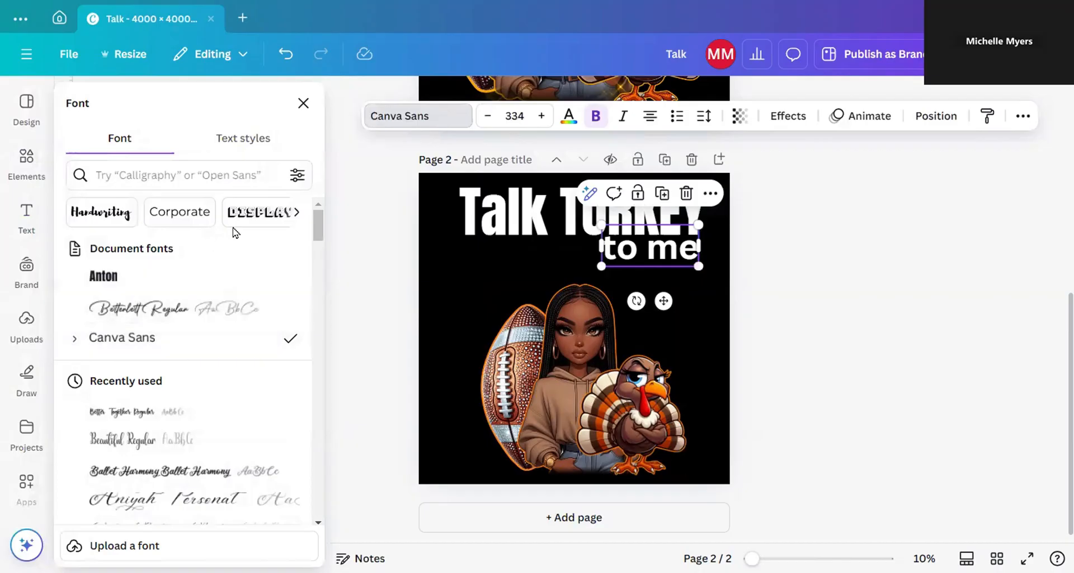
scroll(313, 223, down, 1)
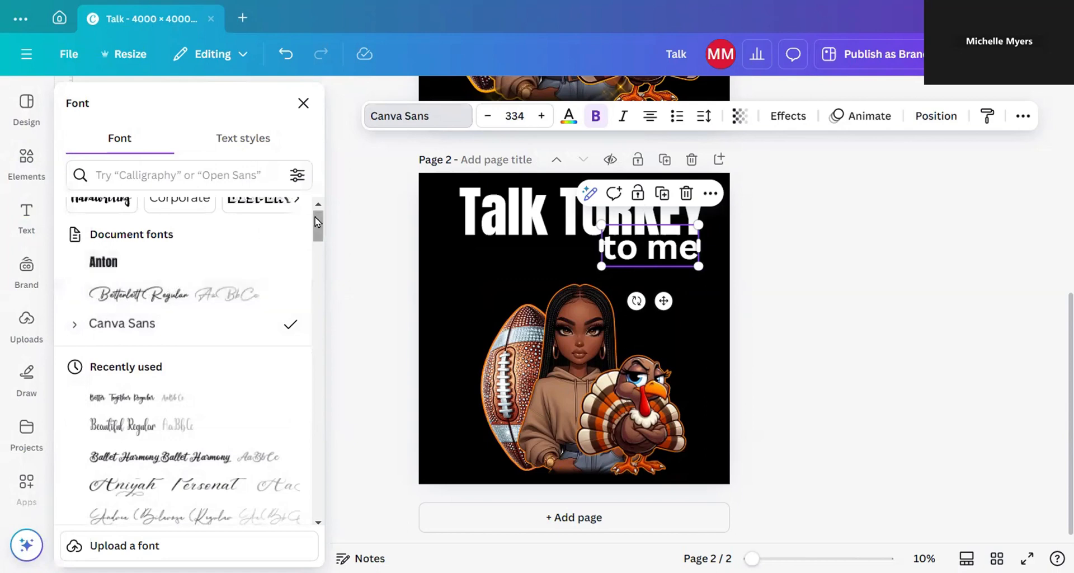
drag(315, 219, 317, 271)
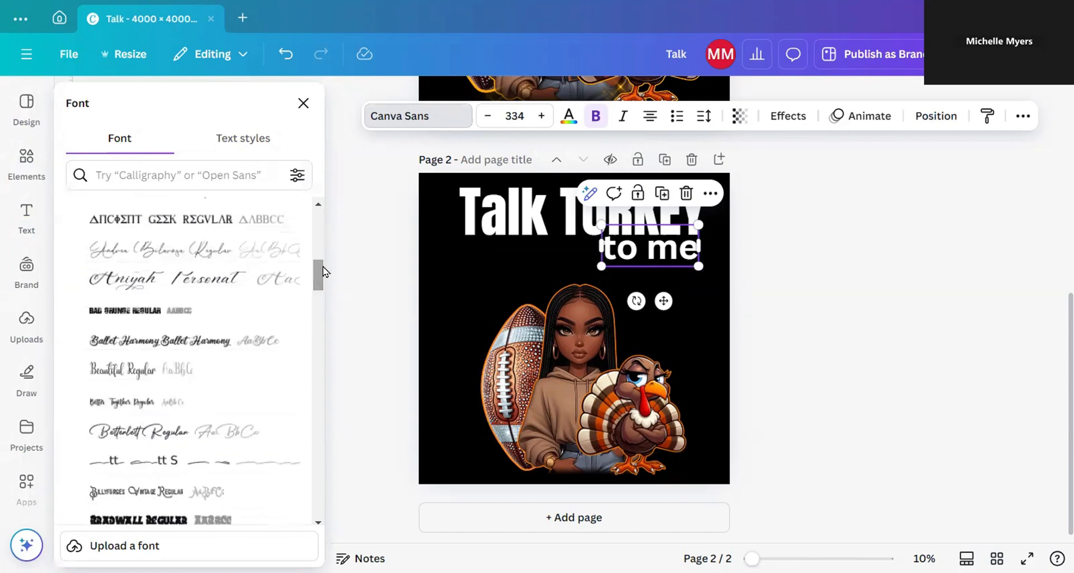
click(242, 259)
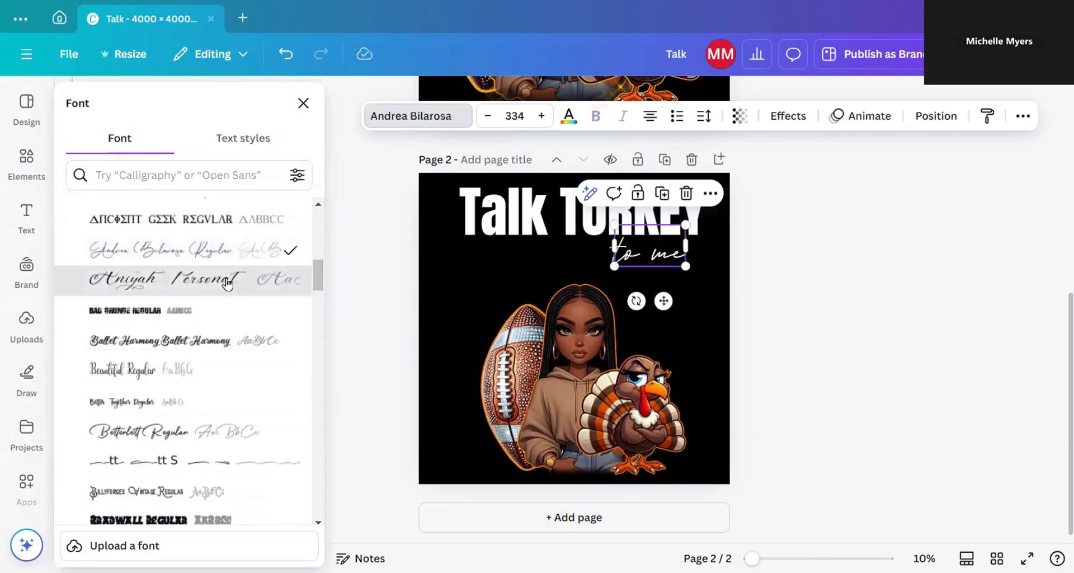
Step: Try the Aniyah Personal and Candlescript fonts on the "to me" text and settle on Betterlett
click(227, 279)
scroll(198, 327, down, 5)
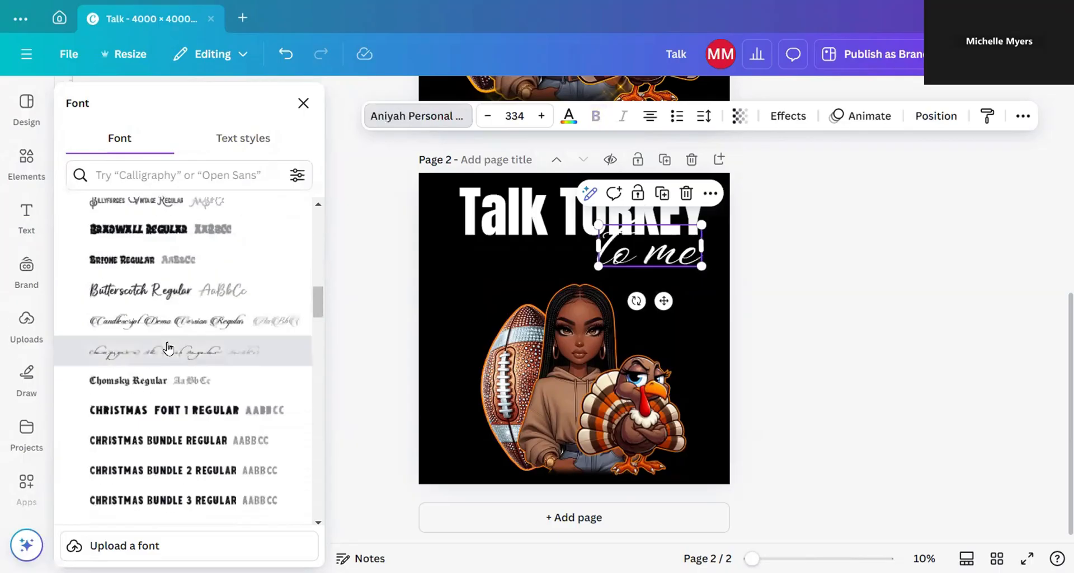
click(165, 347)
click(302, 324)
drag(314, 304, 317, 241)
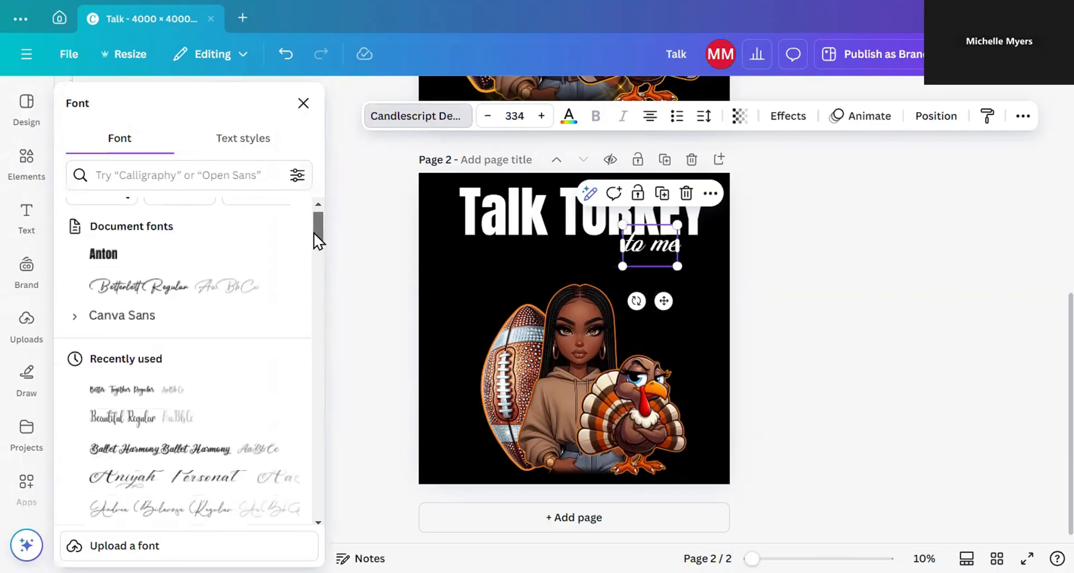
click(212, 288)
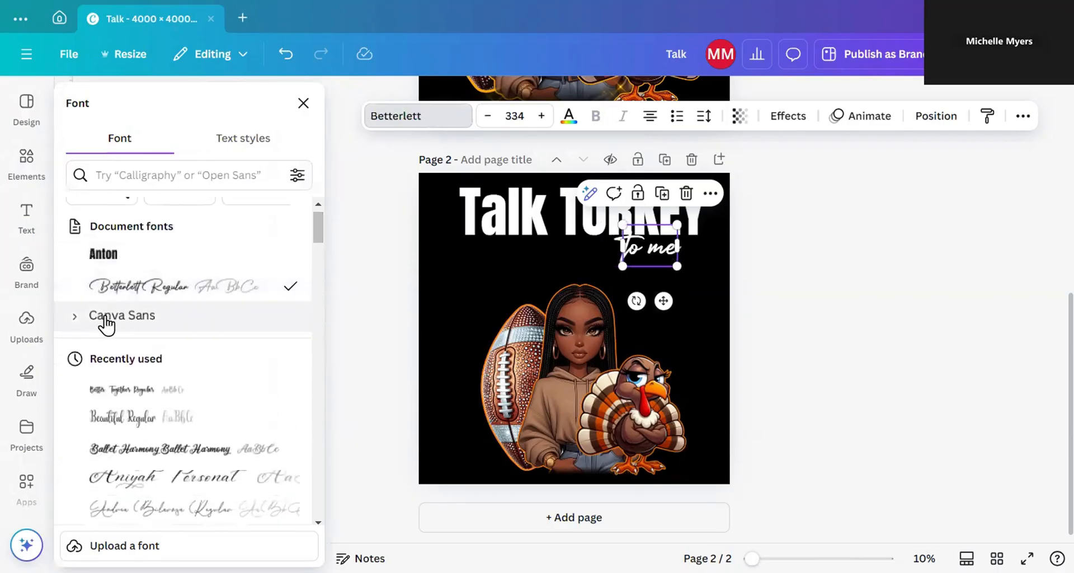
Step: Enlarge the "to me" text to size 504 and place it just under the word "TURKEY"
drag(676, 266, 649, 275)
click(650, 275)
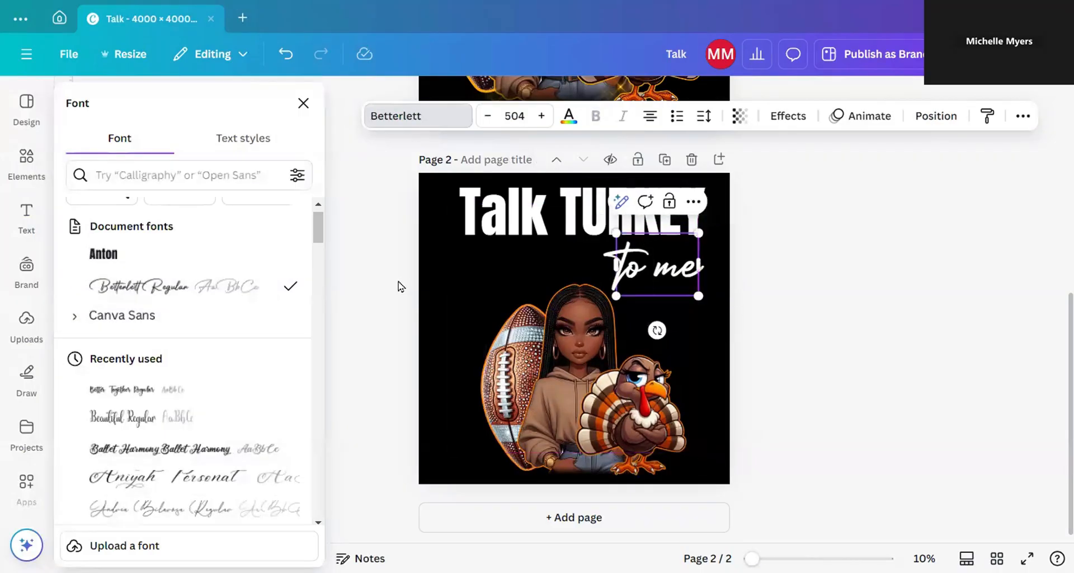
click(399, 282)
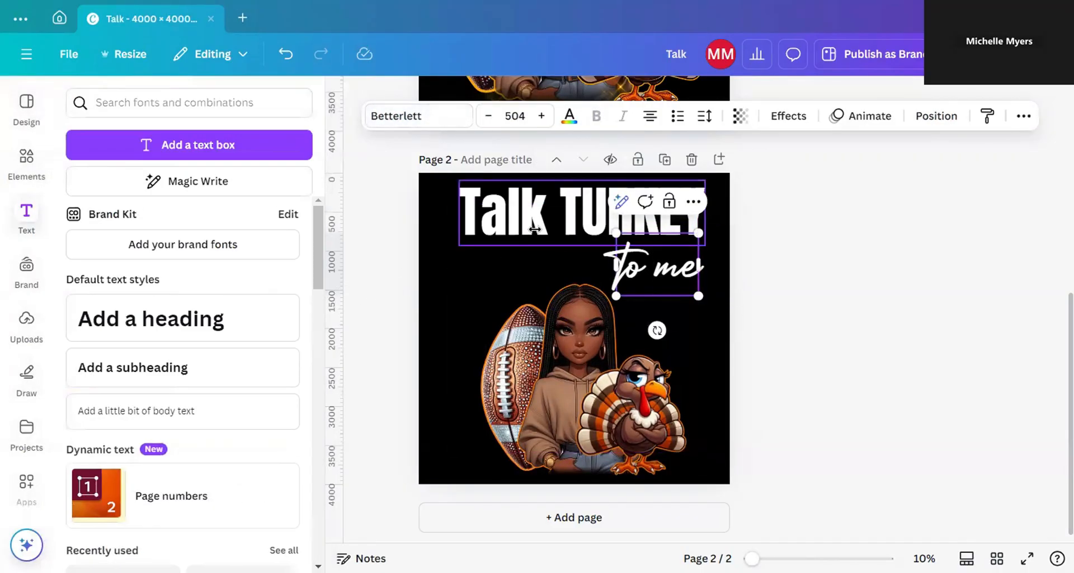
click(485, 274)
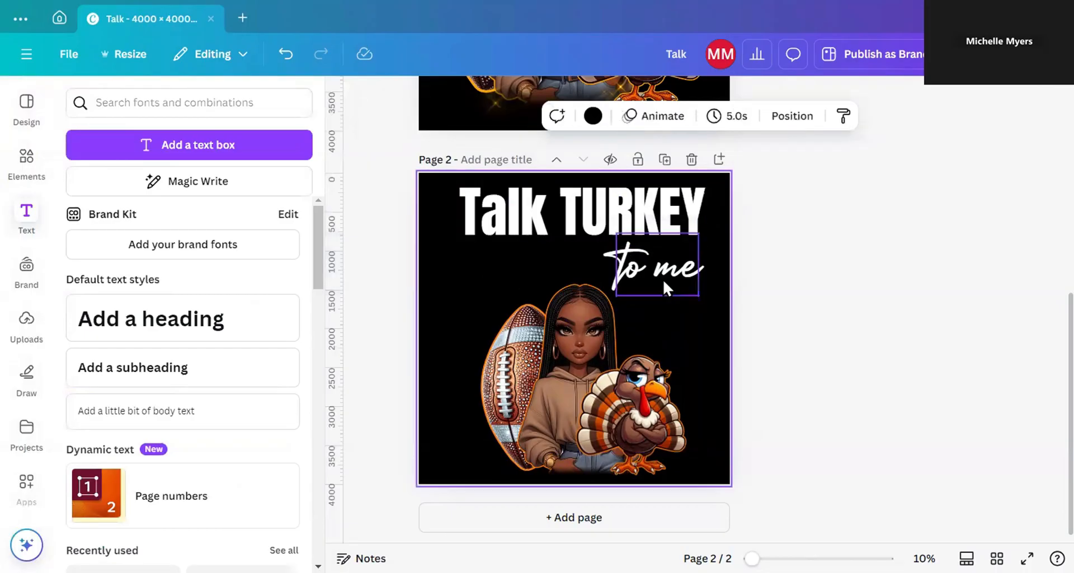
click(664, 281)
click(407, 121)
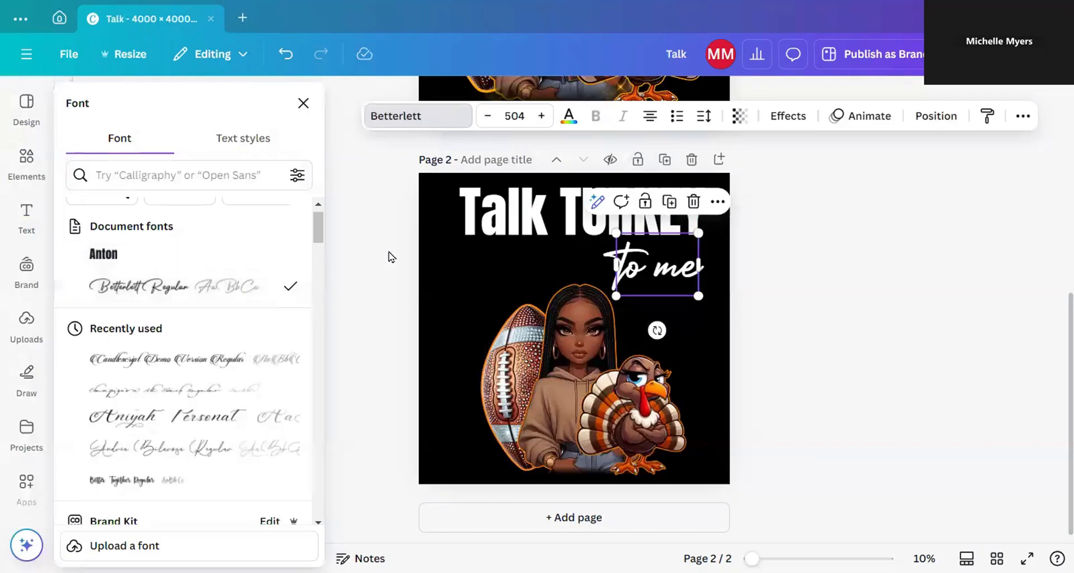
click(400, 354)
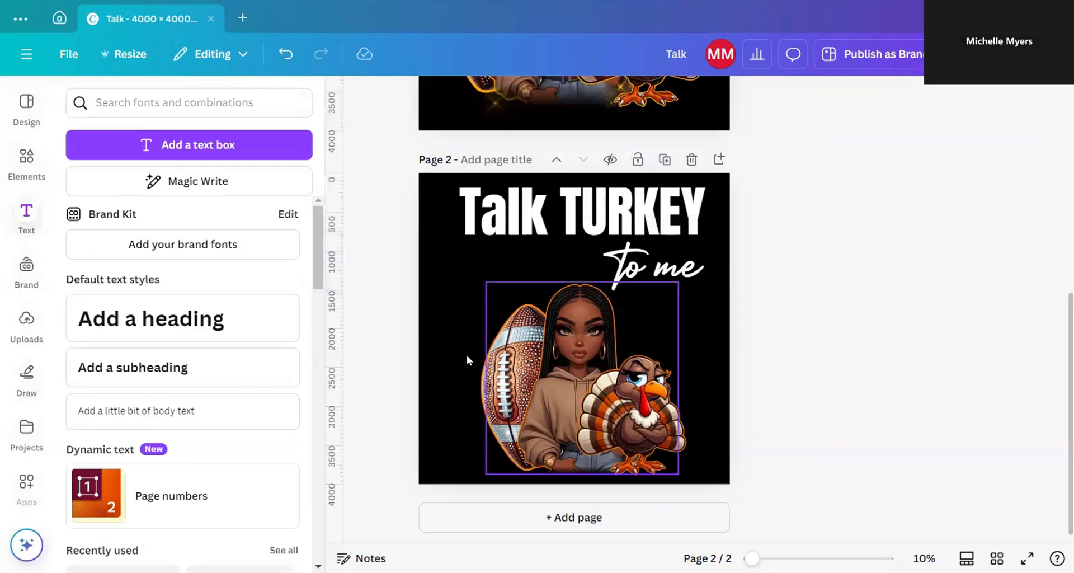
click(683, 410)
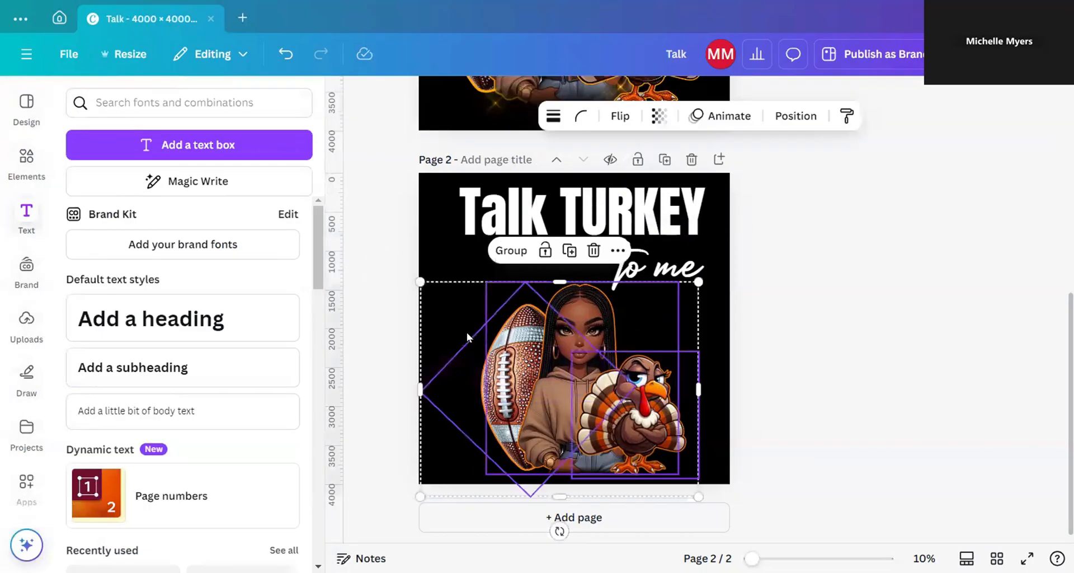
click(367, 287)
click(572, 221)
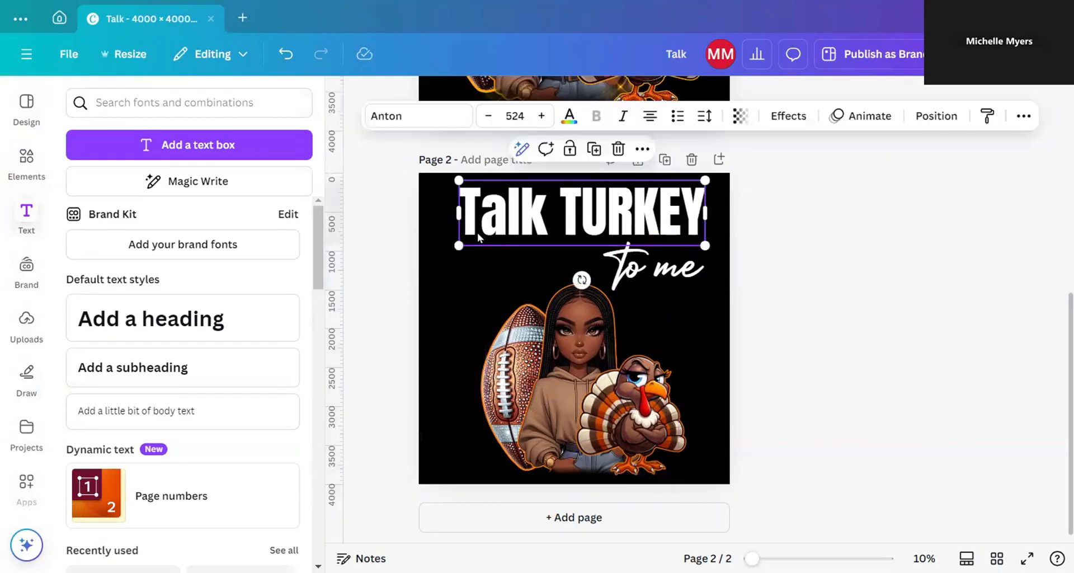
Step: Select the football, woman and turkey together and move them up directly beneath the "Talk TURKEY" heading
drag(400, 371, 701, 423)
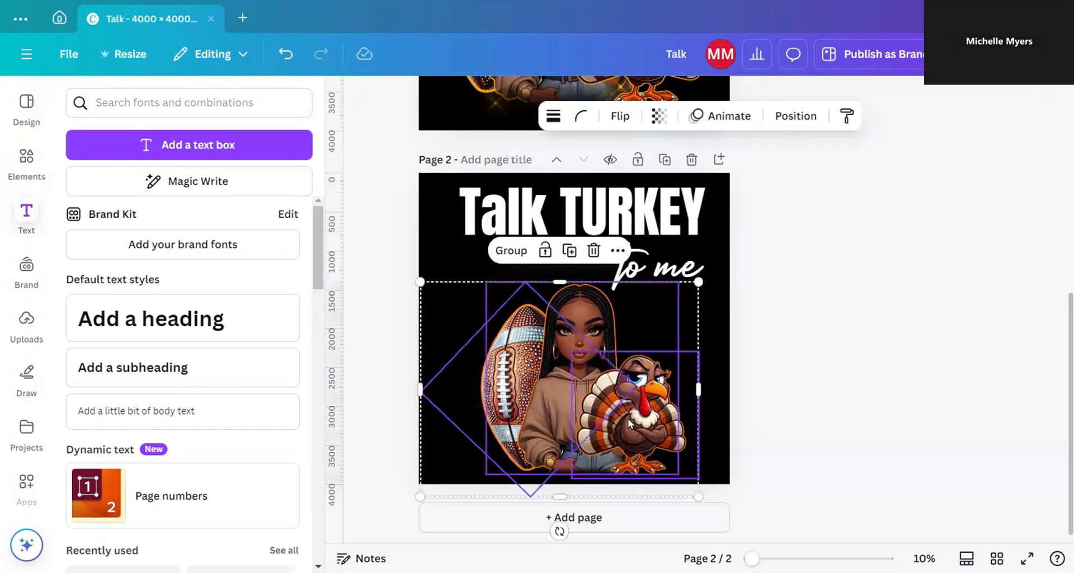
drag(629, 416, 627, 372)
drag(511, 322, 539, 330)
Step: Try the "to me" text at size 803 across the lower edge of page 2, beneath the figures
click(709, 273)
click(692, 274)
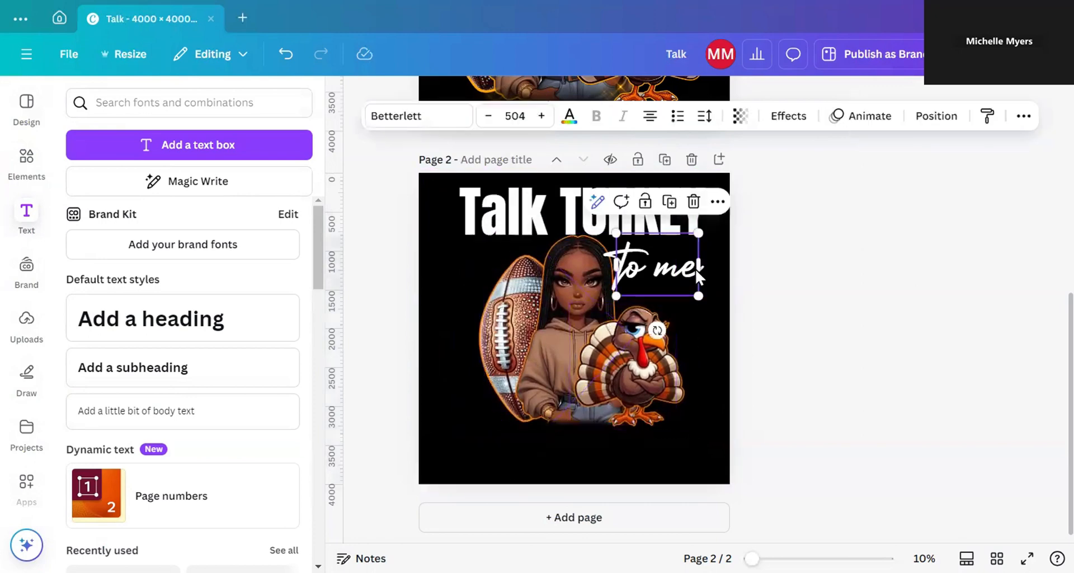
drag(692, 274, 713, 365)
drag(613, 421, 581, 422)
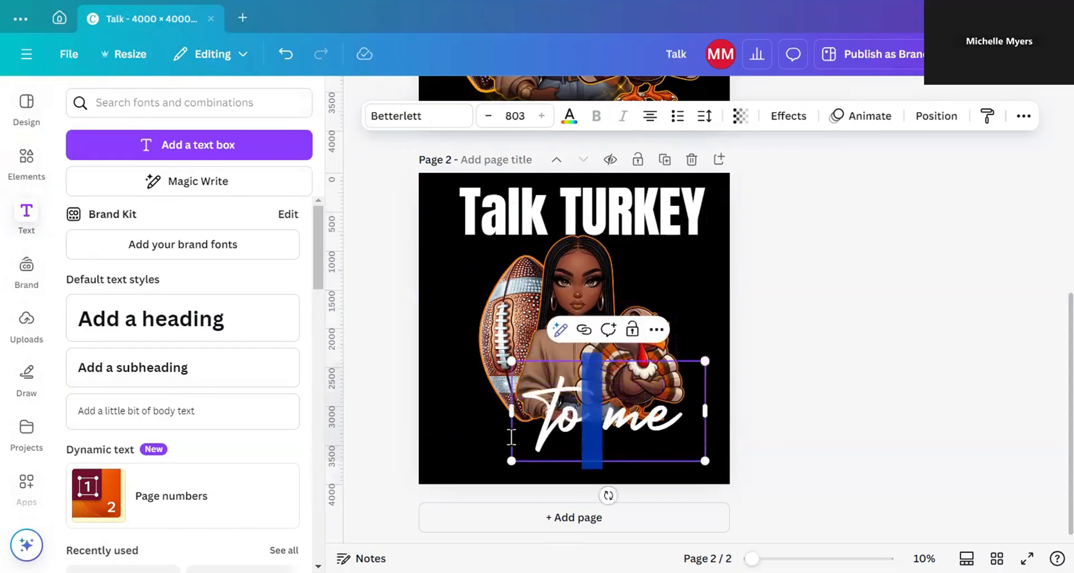
click(444, 433)
click(587, 418)
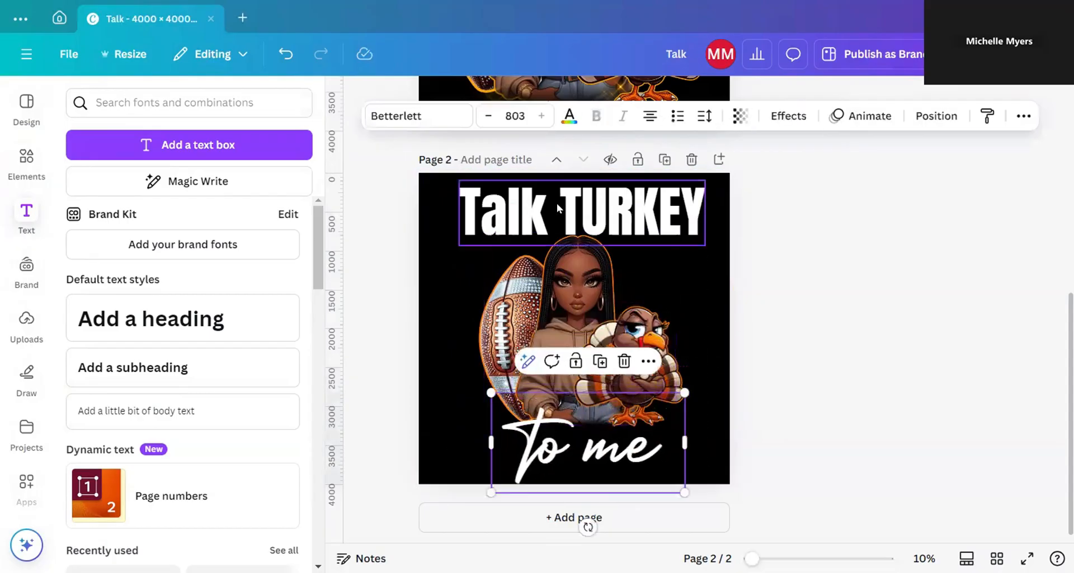
Step: Shift the football and woman, and also the turkey, slightly down to leave space under the heading
drag(448, 271, 592, 301)
drag(588, 299, 588, 305)
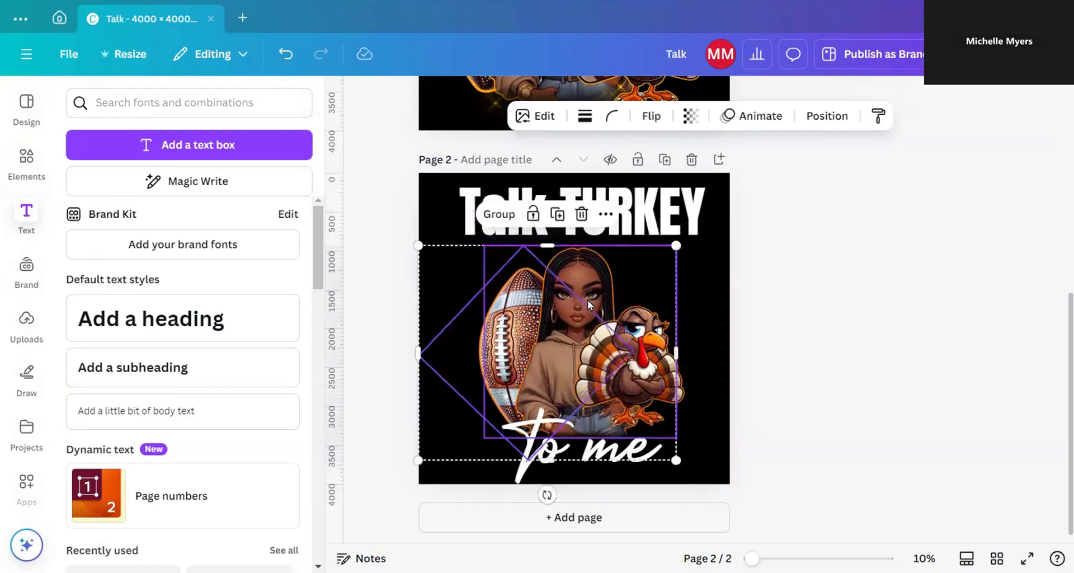
drag(659, 335, 658, 349)
click(684, 335)
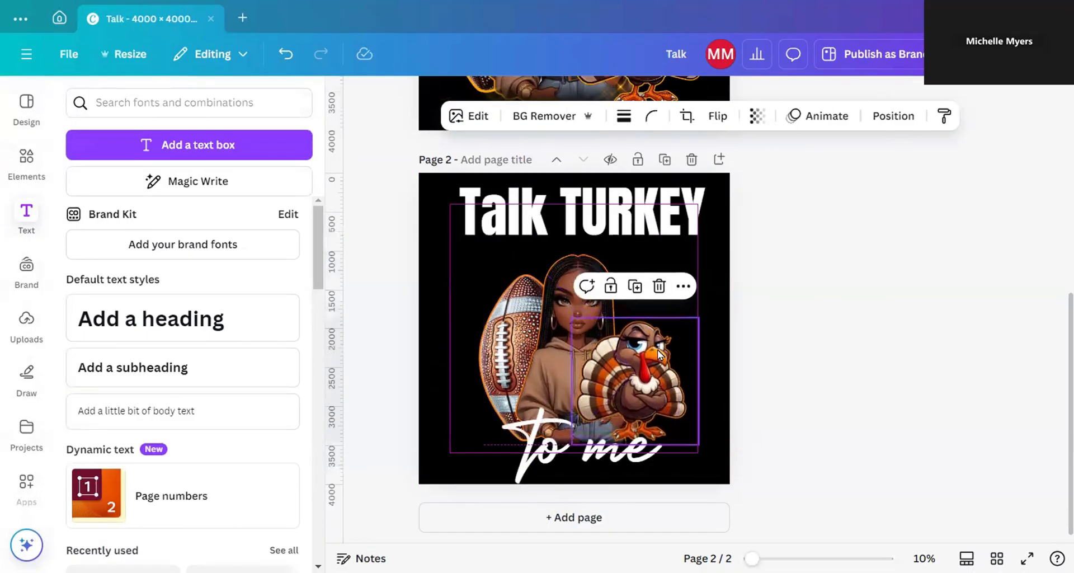
click(402, 280)
Step: Move the "Talk TURKEY" heading slightly down so it sits closer to the woman's head
drag(467, 191, 468, 198)
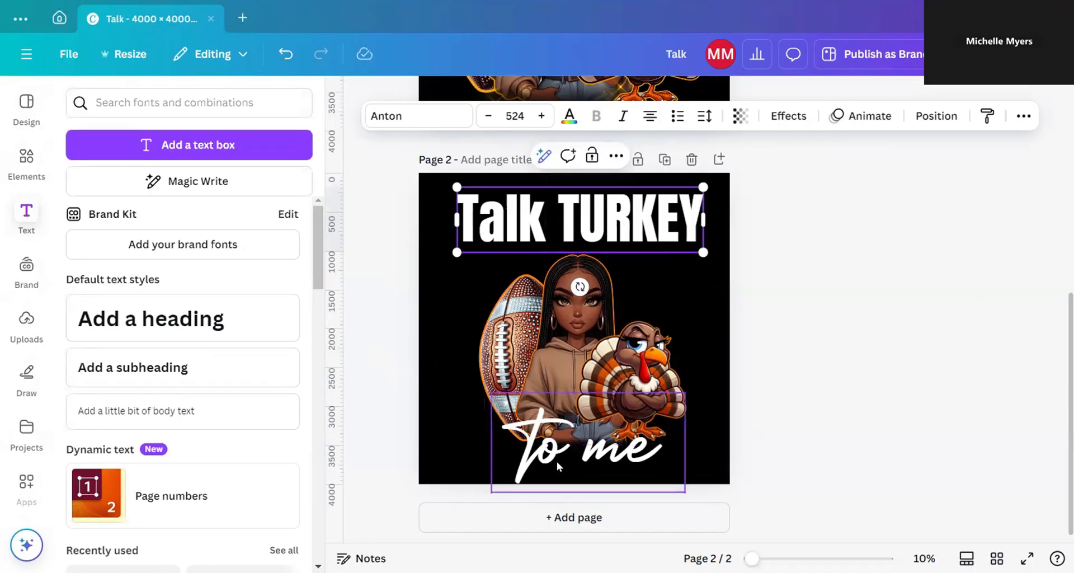
click(438, 300)
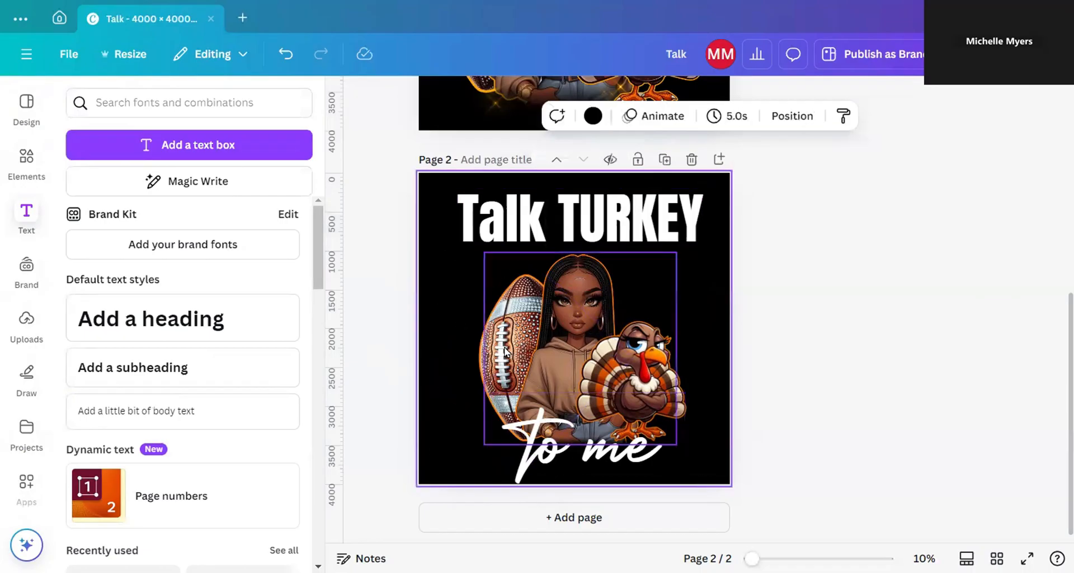
click(505, 352)
click(414, 317)
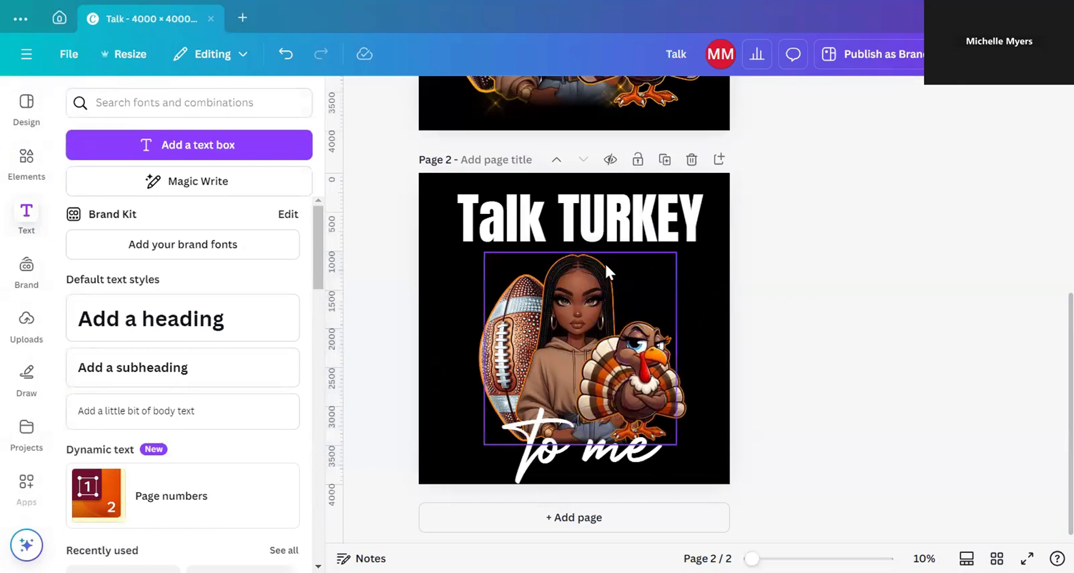
click(674, 222)
Step: Move the "to me" text back under "TURKEY", beside the woman's head, and reduce it to size 459
drag(535, 471, 617, 308)
drag(769, 331, 678, 274)
key(Escape)
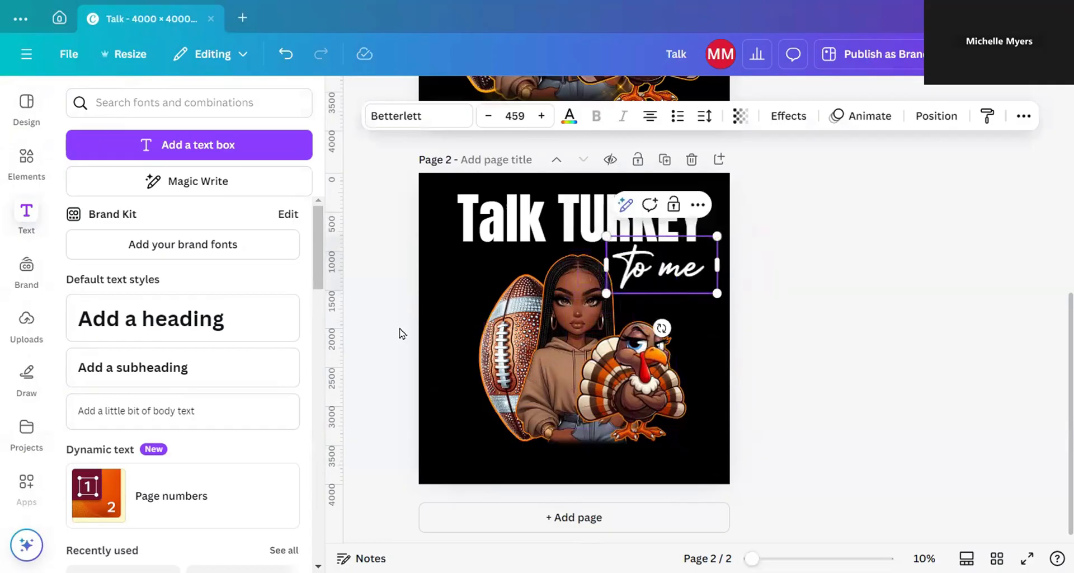
click(485, 343)
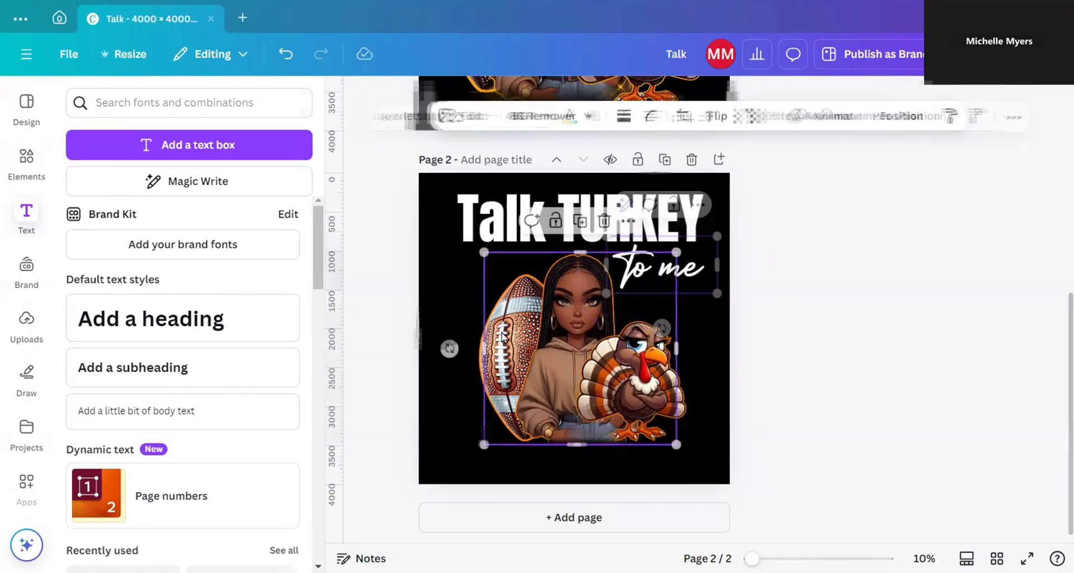
click(437, 338)
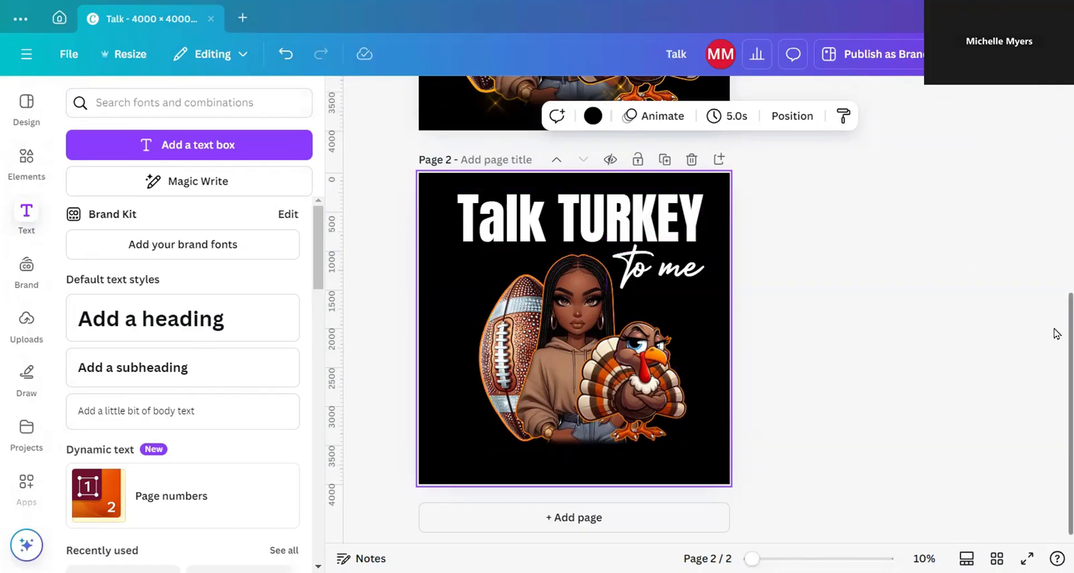
Step: Nudge the turkey and the football on page 2 slightly down
scroll(1056, 334, up, 3)
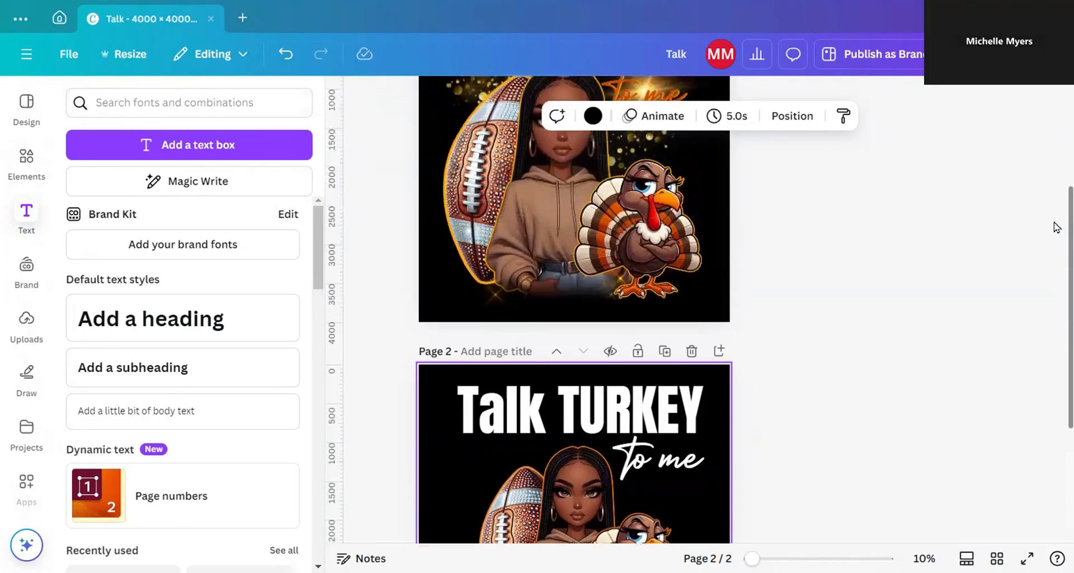
scroll(1054, 280, down, 3)
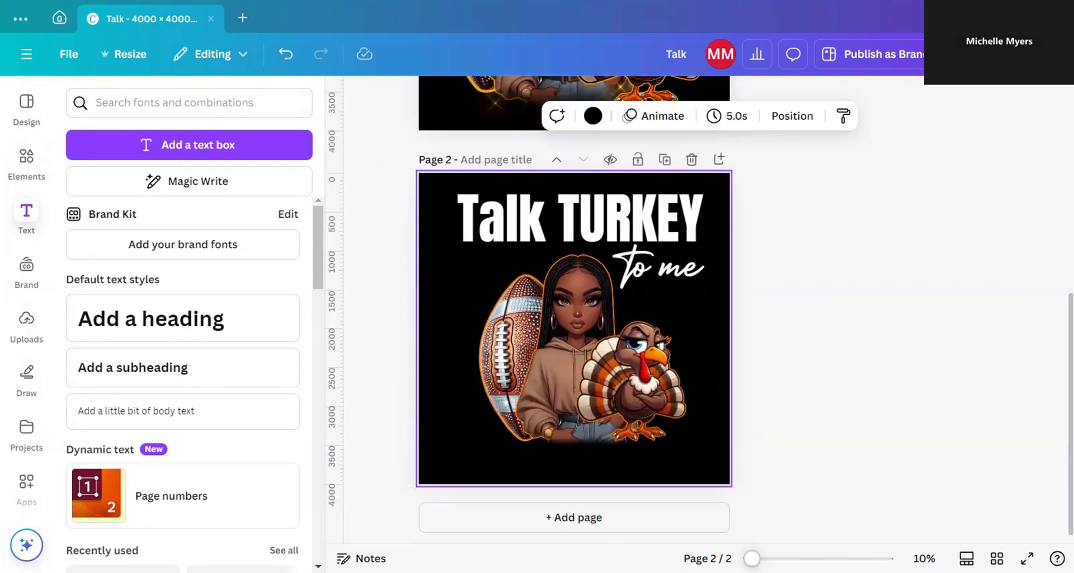
drag(752, 558, 769, 558)
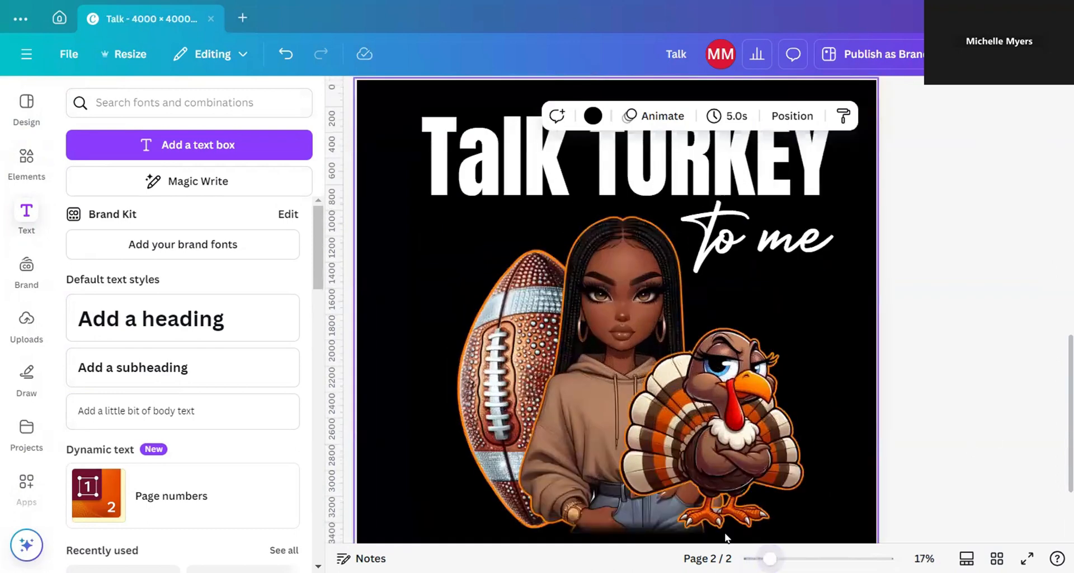
click(732, 505)
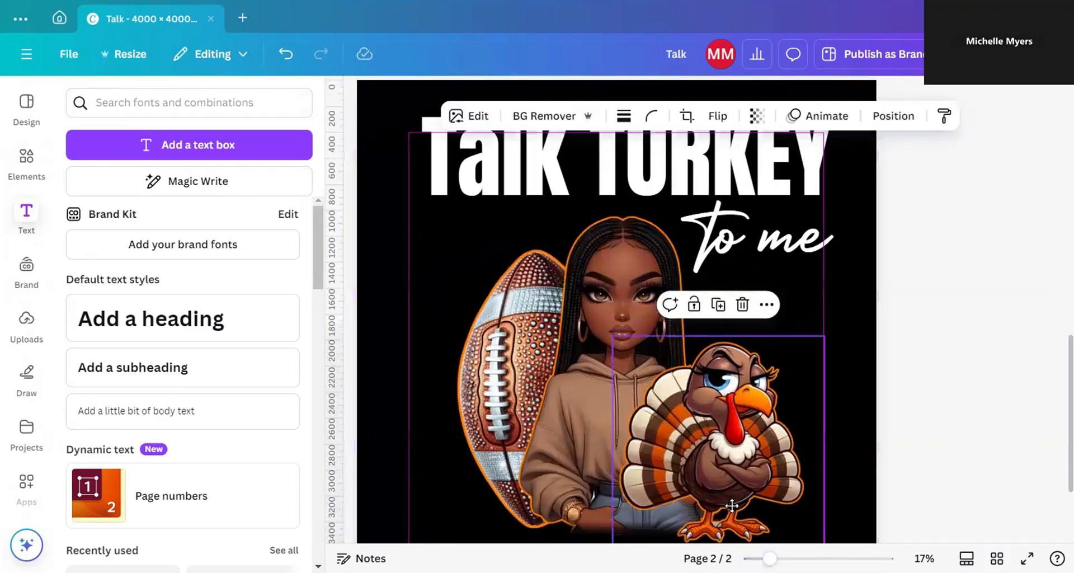
click(443, 445)
drag(477, 358, 477, 366)
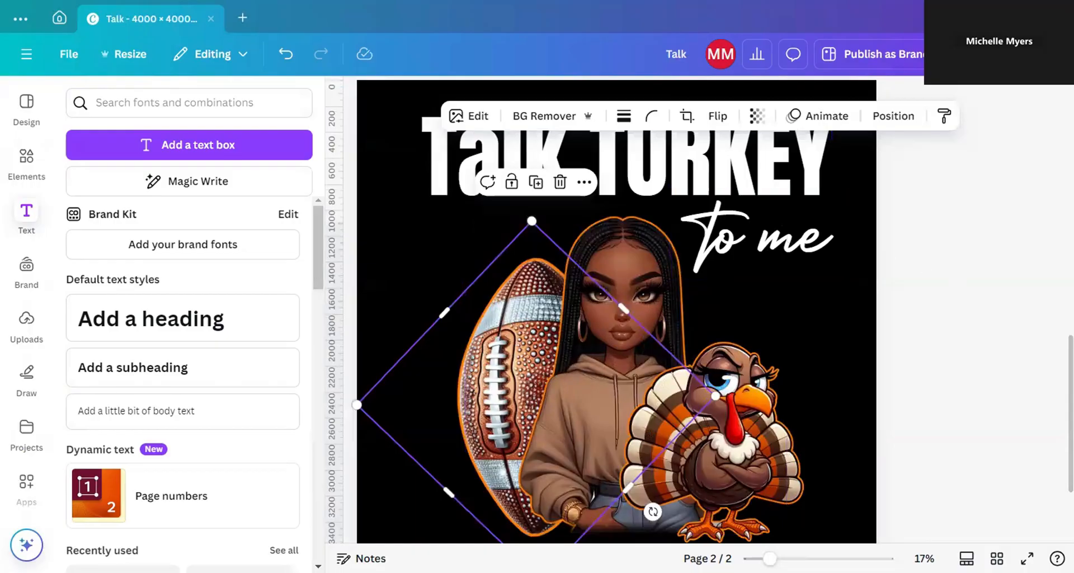
drag(770, 558, 753, 558)
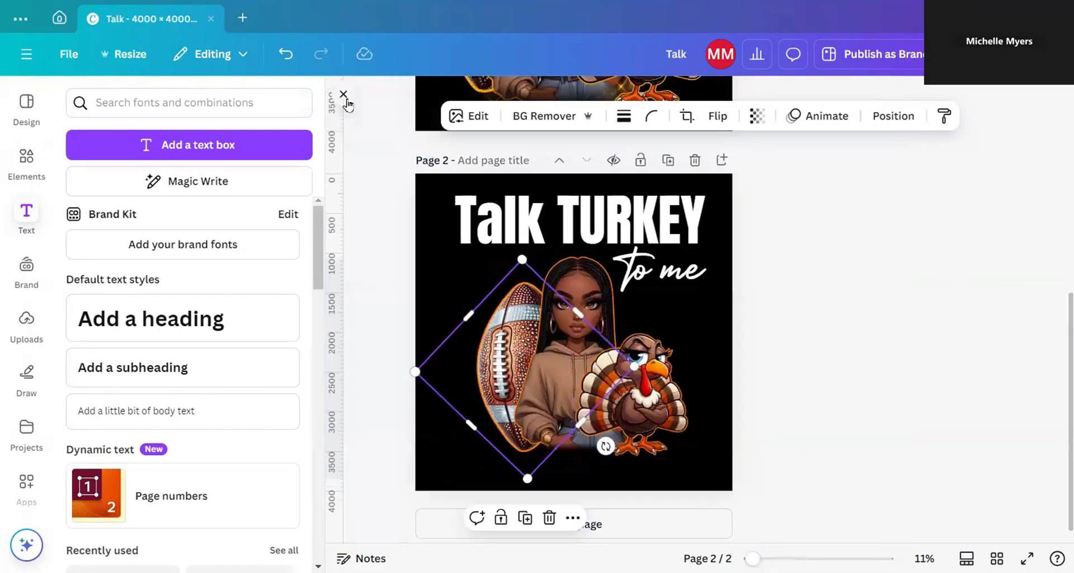
Step: Compare page 2 with the page 1 design and recolor the "to me" text with the dark orange document color
click(343, 94)
scroll(1047, 308, up, 1)
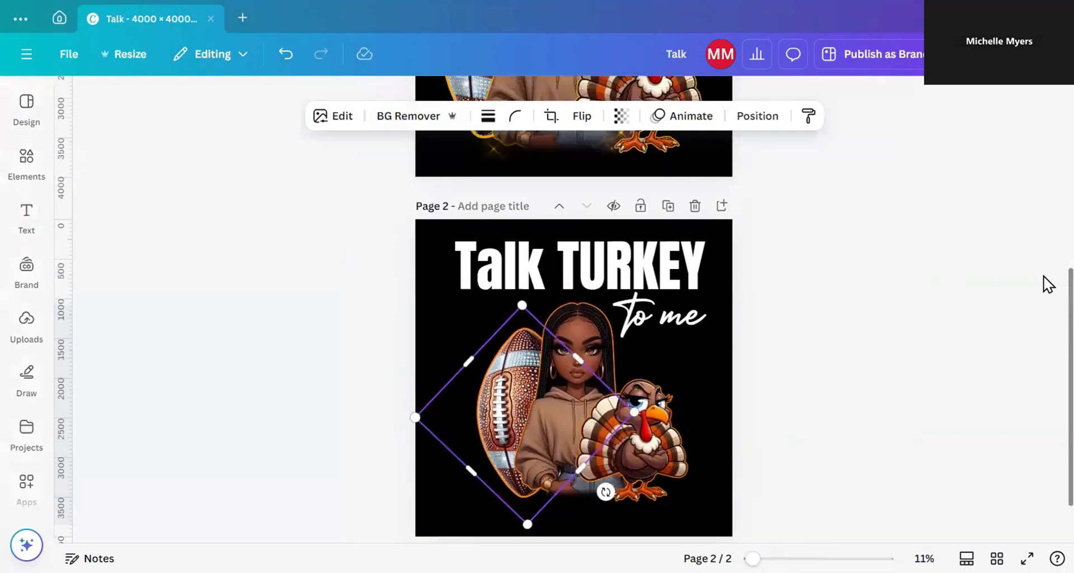
scroll(1047, 177, up, 5)
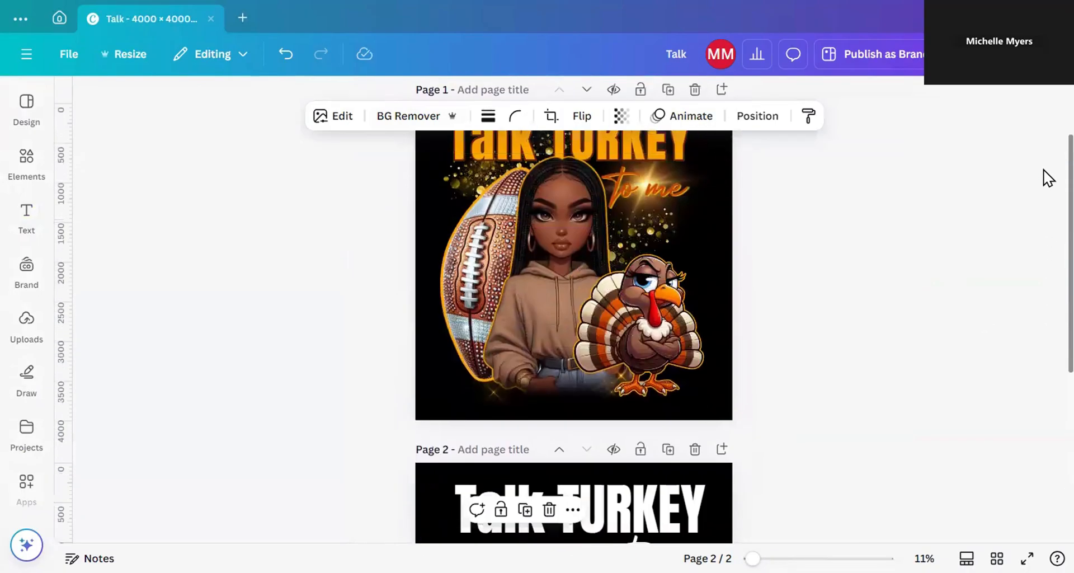
drag(1043, 170, 1044, 172)
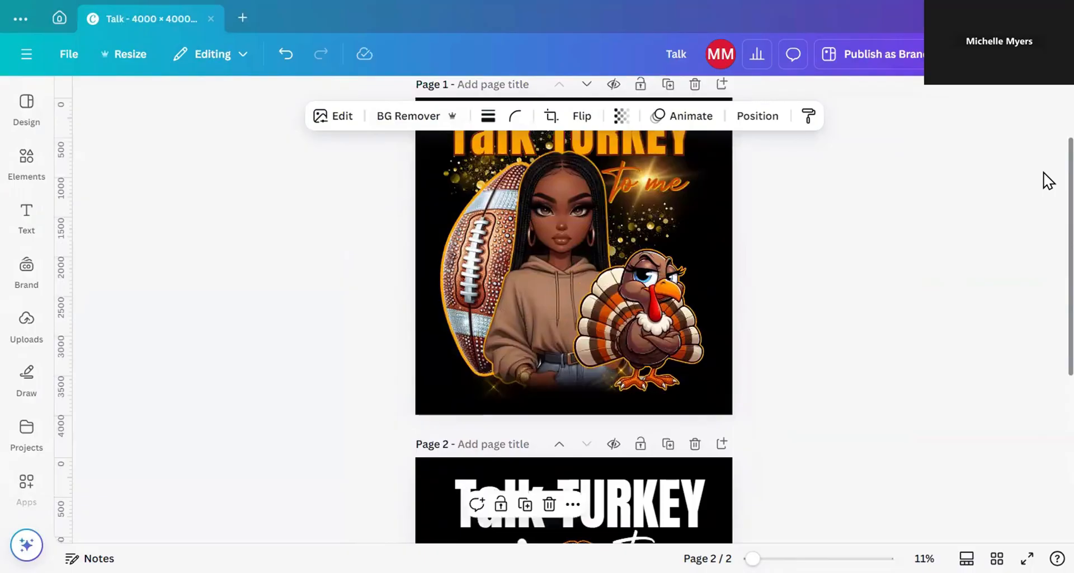
drag(1044, 173, 1043, 334)
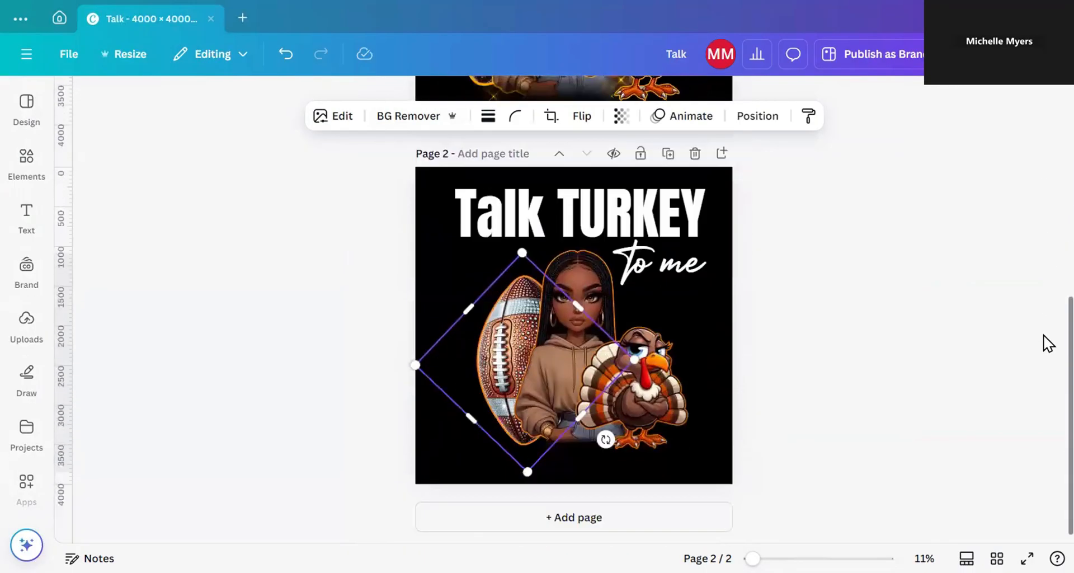
click(691, 271)
click(411, 116)
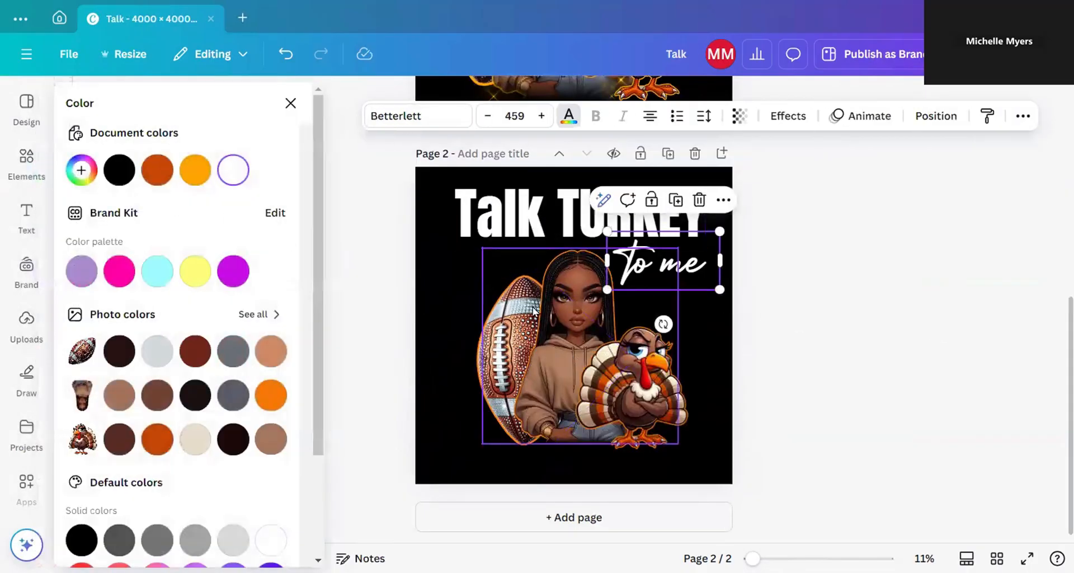
click(157, 170)
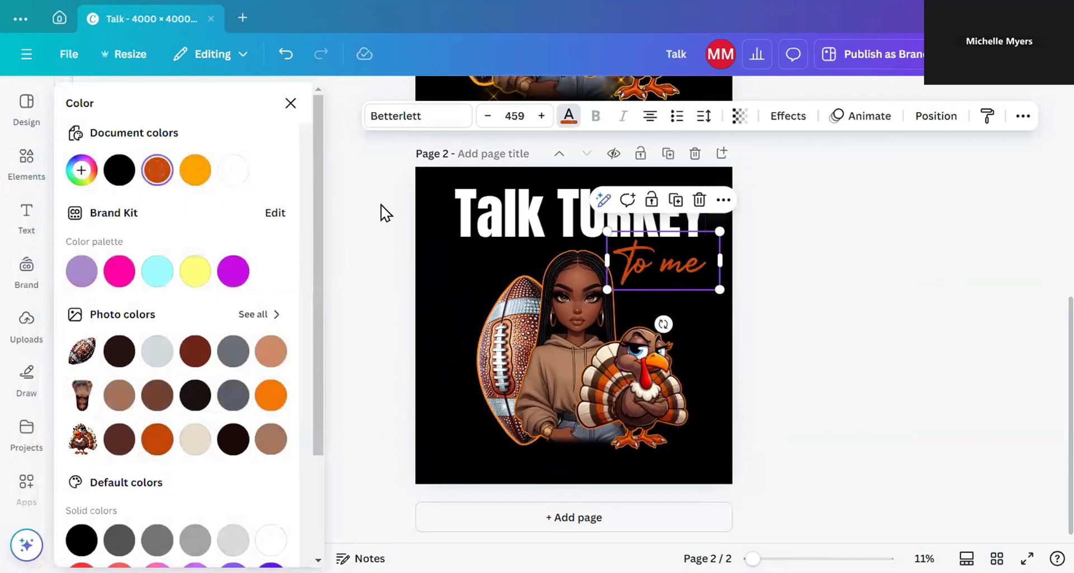
Step: Recolor the "Talk TURKEY" heading on page 2 with the light orange document color
click(491, 213)
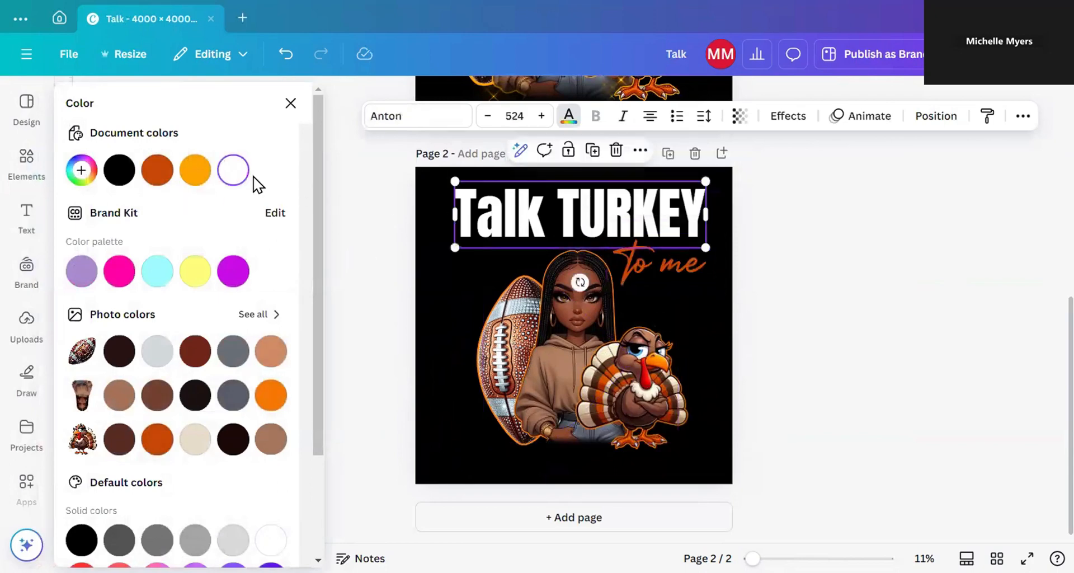
click(195, 170)
key(Escape)
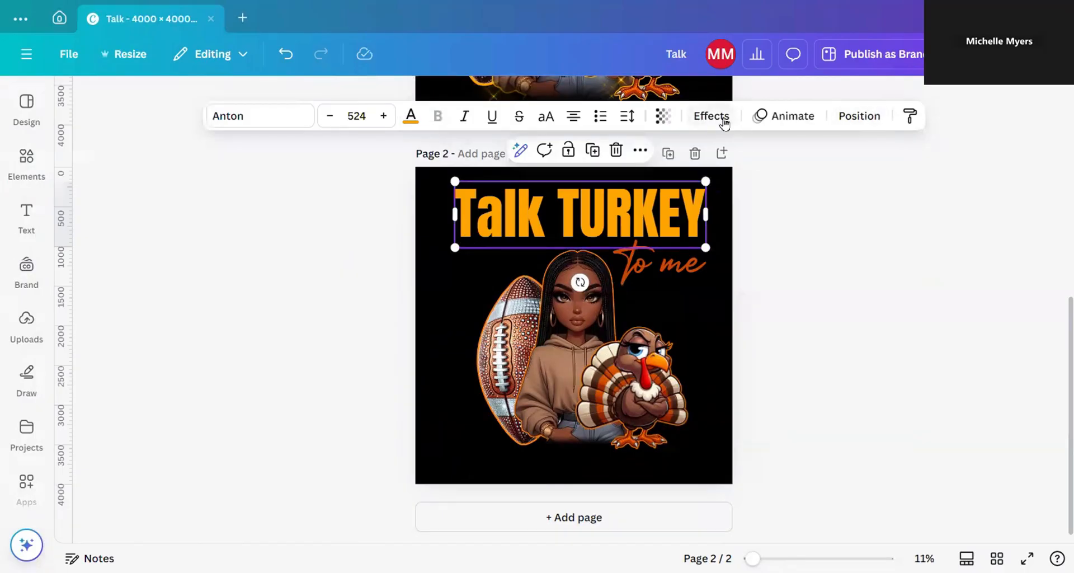
Step: Apply the Shadow text effect to the "Talk TURKEY" heading and color the shadow with the dark orange document color
click(711, 116)
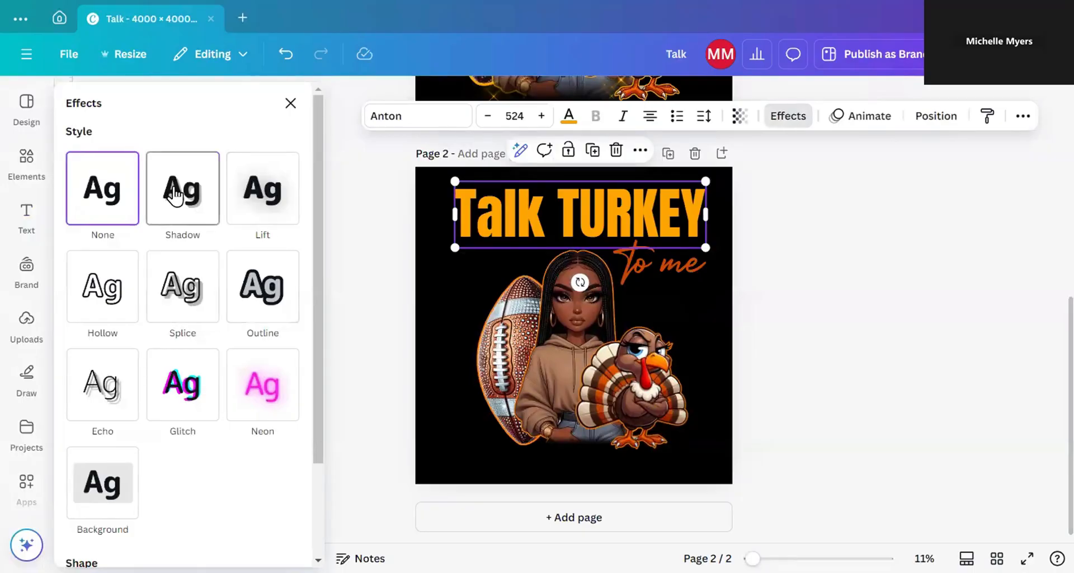
click(176, 196)
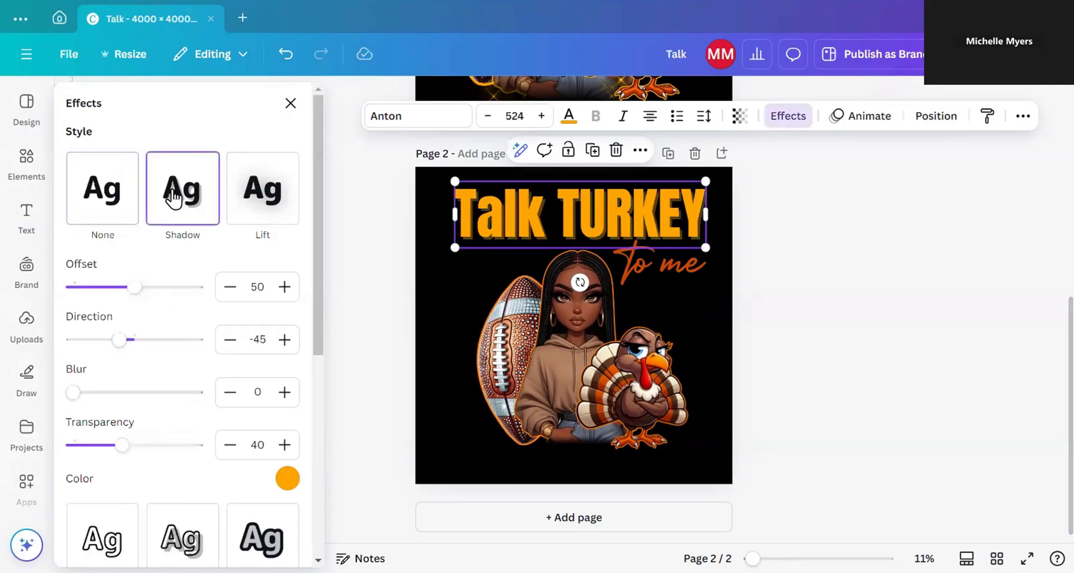
click(288, 478)
click(150, 302)
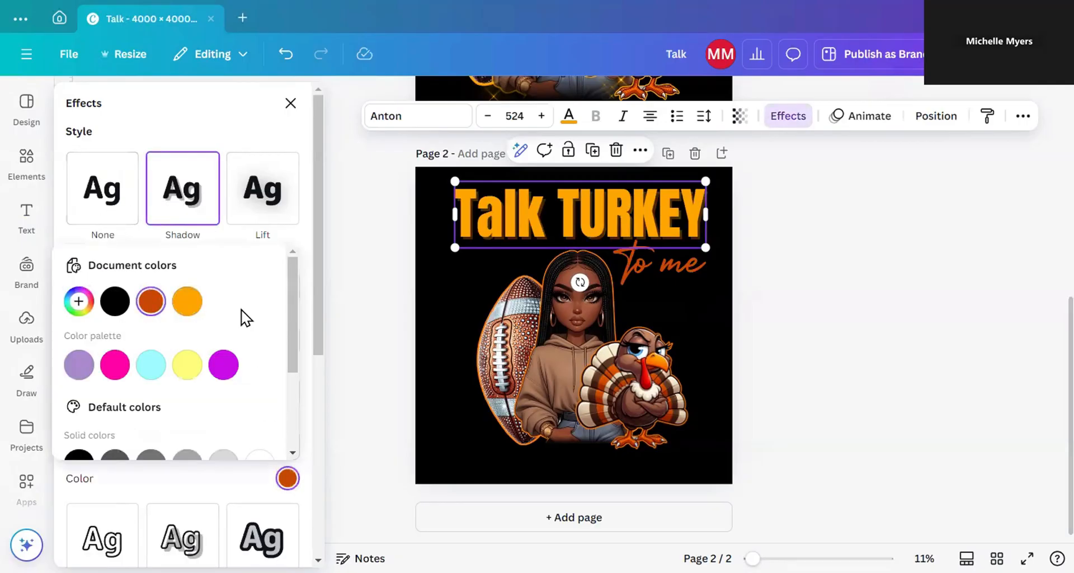
click(212, 133)
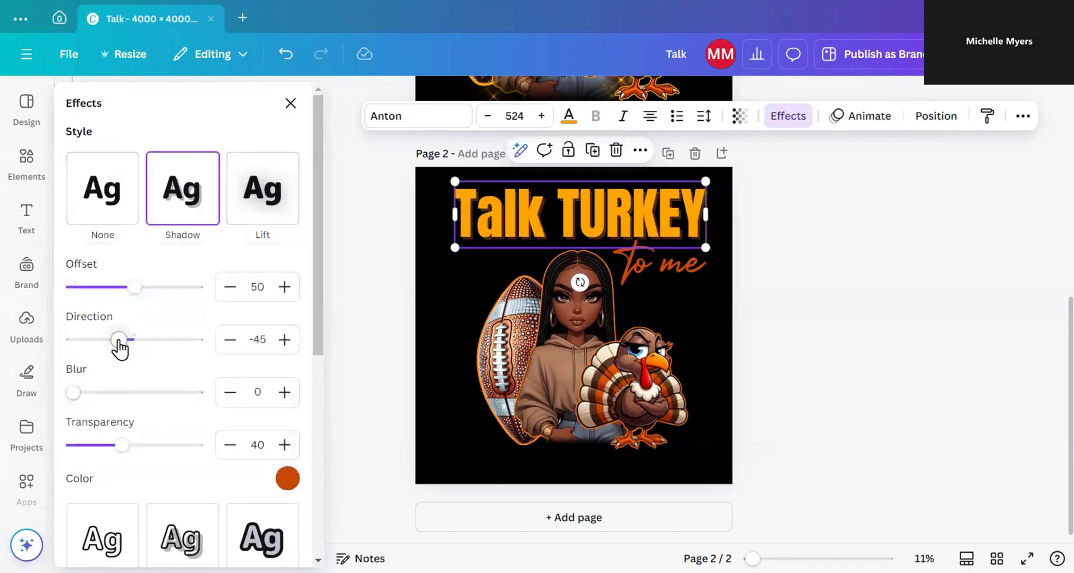
Step: Set the heading shadow's transparency to 100, offset to 33 and direction to -73, keeping blur at 0
drag(120, 445, 220, 434)
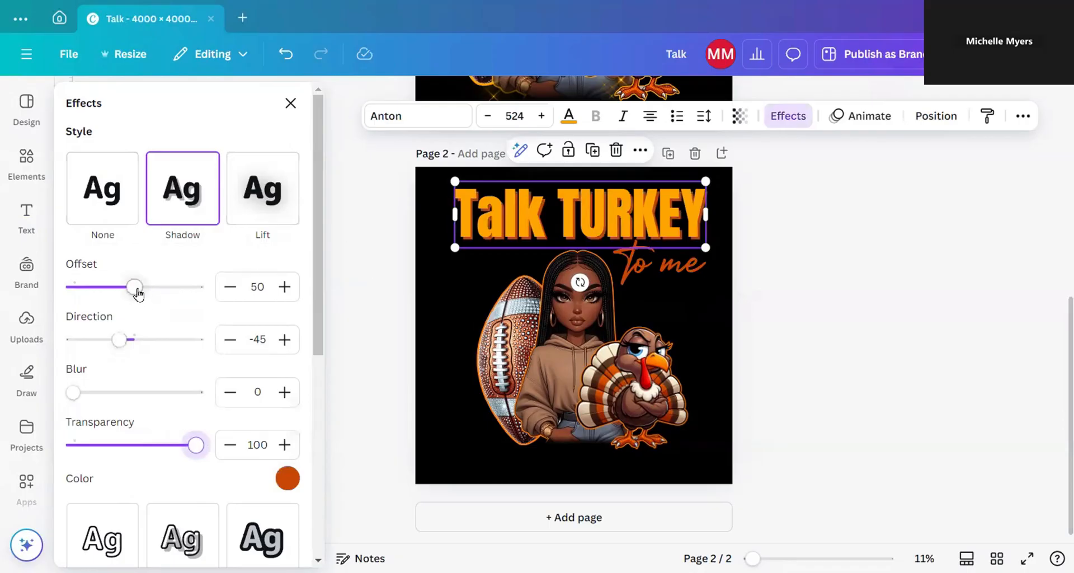
drag(133, 287, 113, 289)
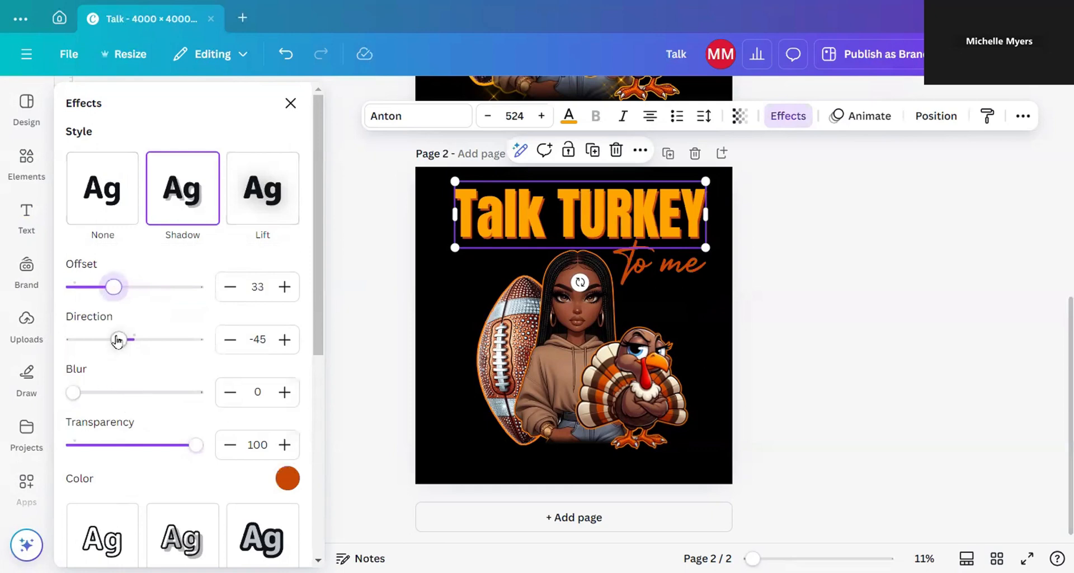
drag(116, 338, 110, 343)
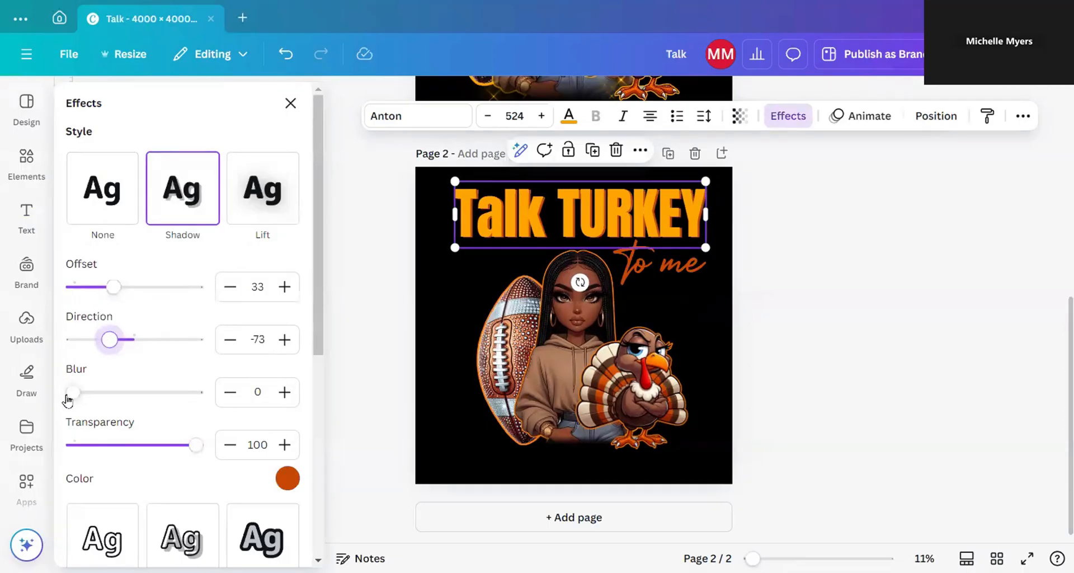
mouse_move(66, 397)
mouse_down()
mouse_move(229, 386)
mouse_move(53, 390)
mouse_up()
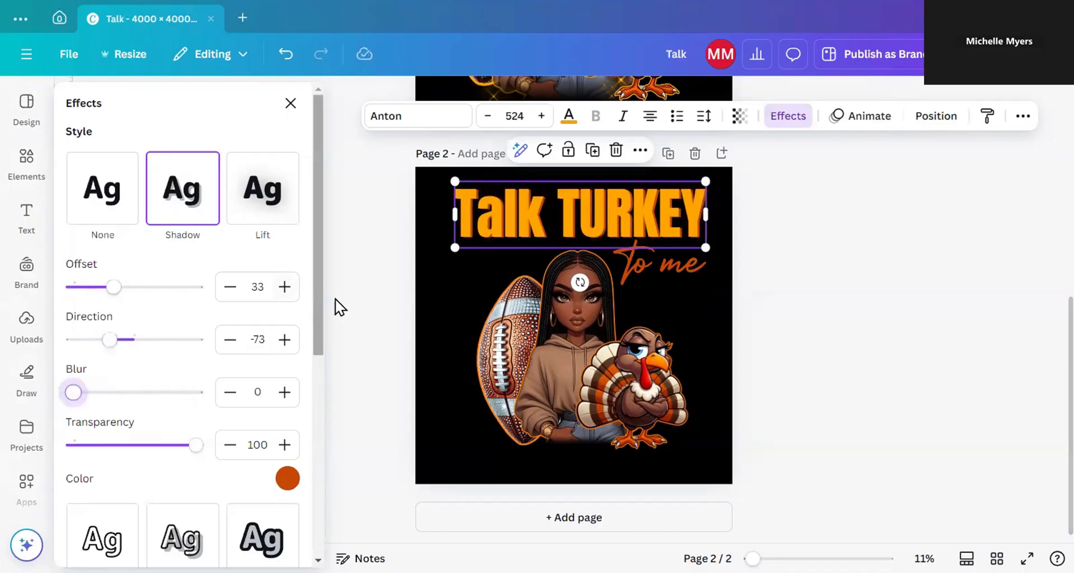
click(354, 296)
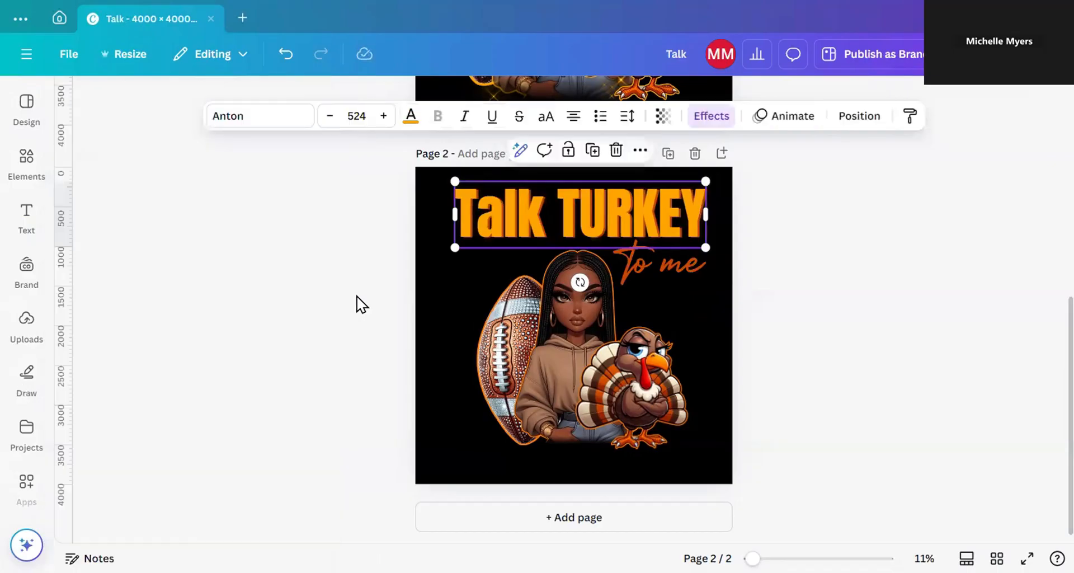
Step: Apply the Shadow text effect to the "to me" text and color the shadow with the light orange document color
click(665, 267)
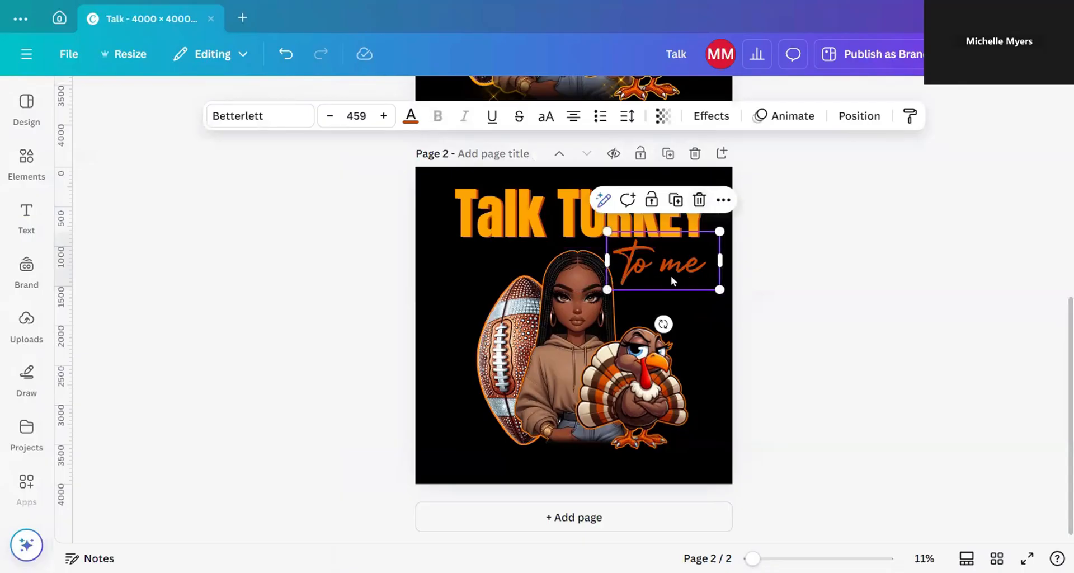
click(712, 115)
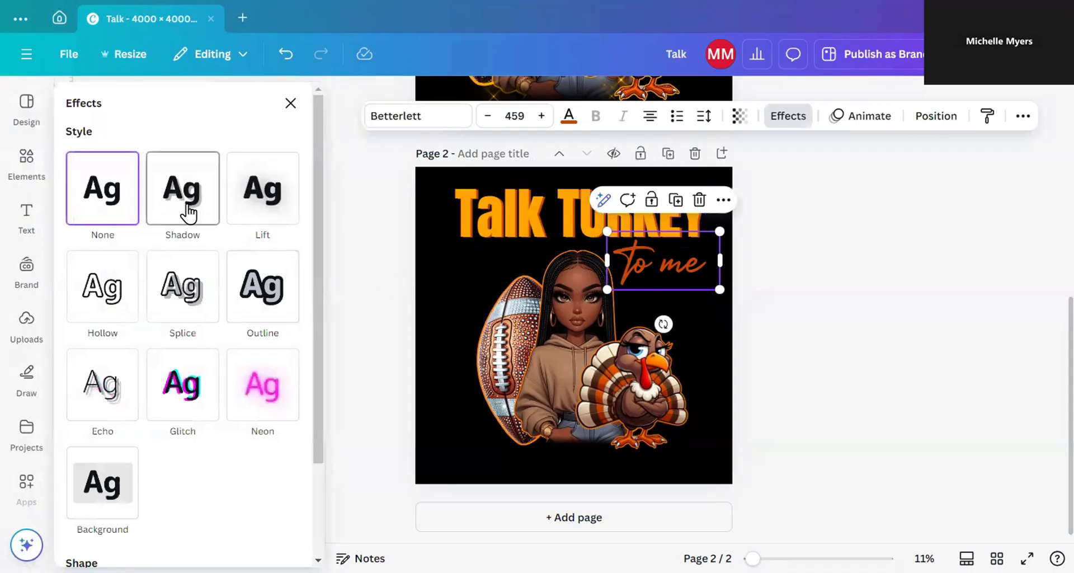
click(184, 190)
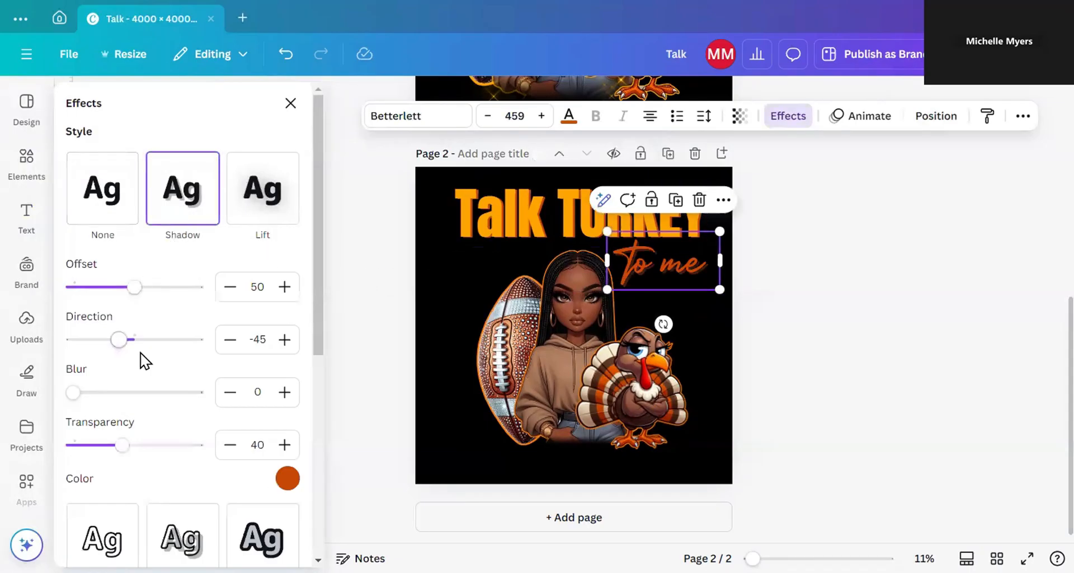
click(287, 478)
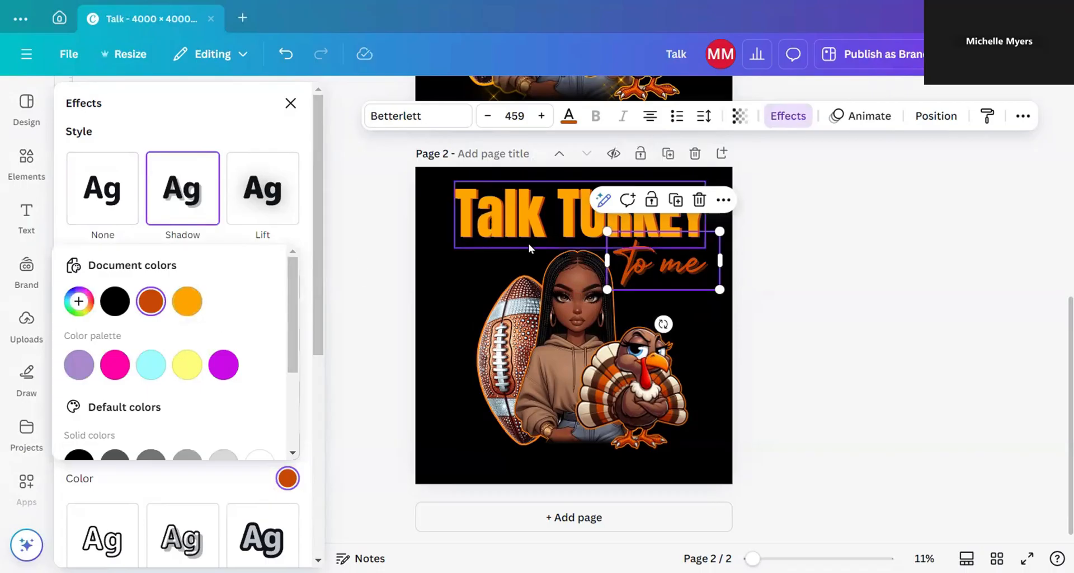
click(187, 304)
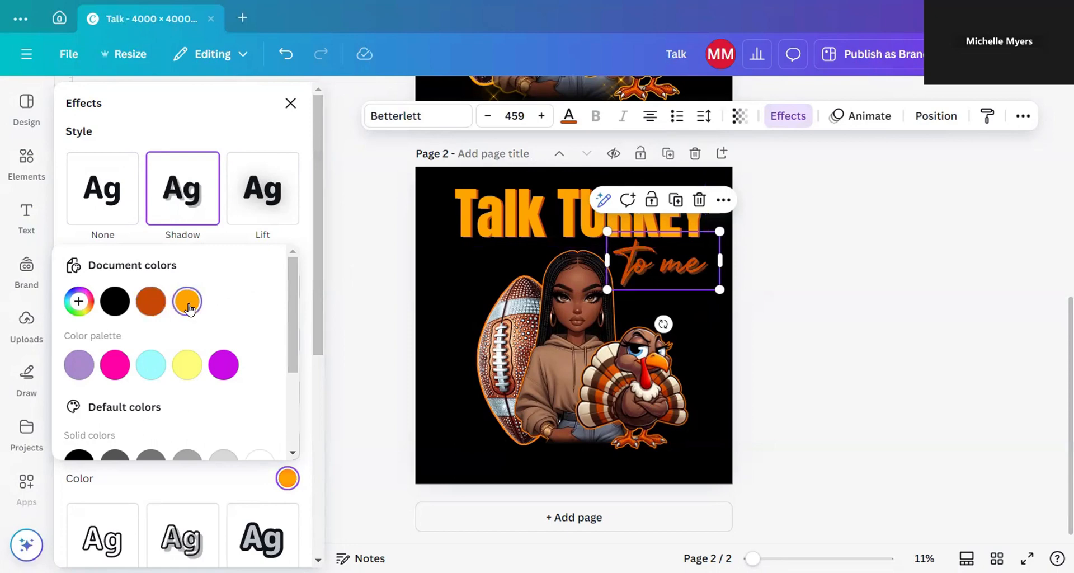
click(303, 237)
Step: Set the "to me" shadow's transparency to 100, offset to 37 and direction to -75, and nudge the text slightly down and right
drag(119, 446, 221, 443)
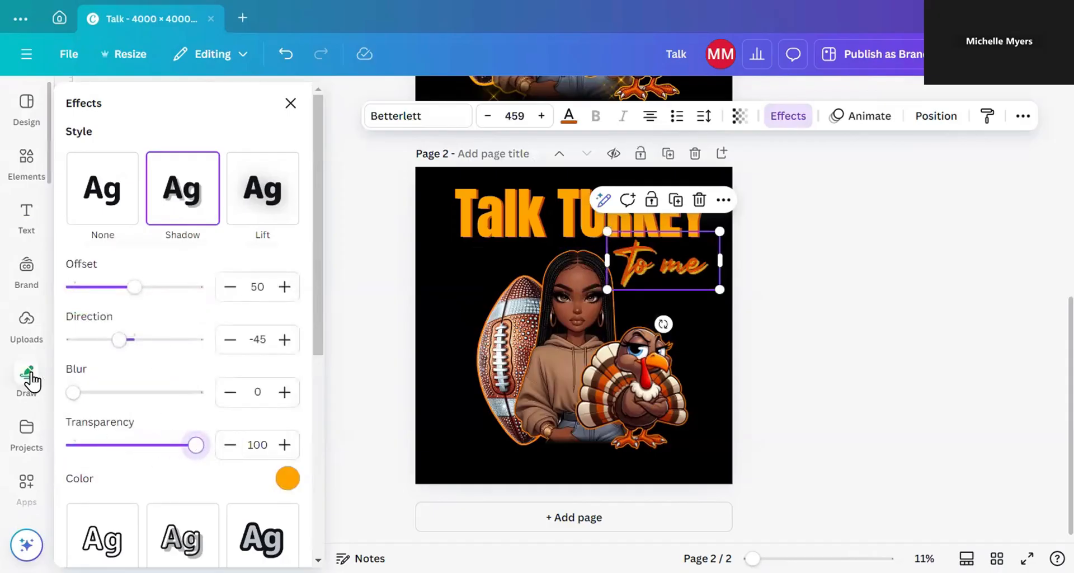
drag(135, 288, 118, 288)
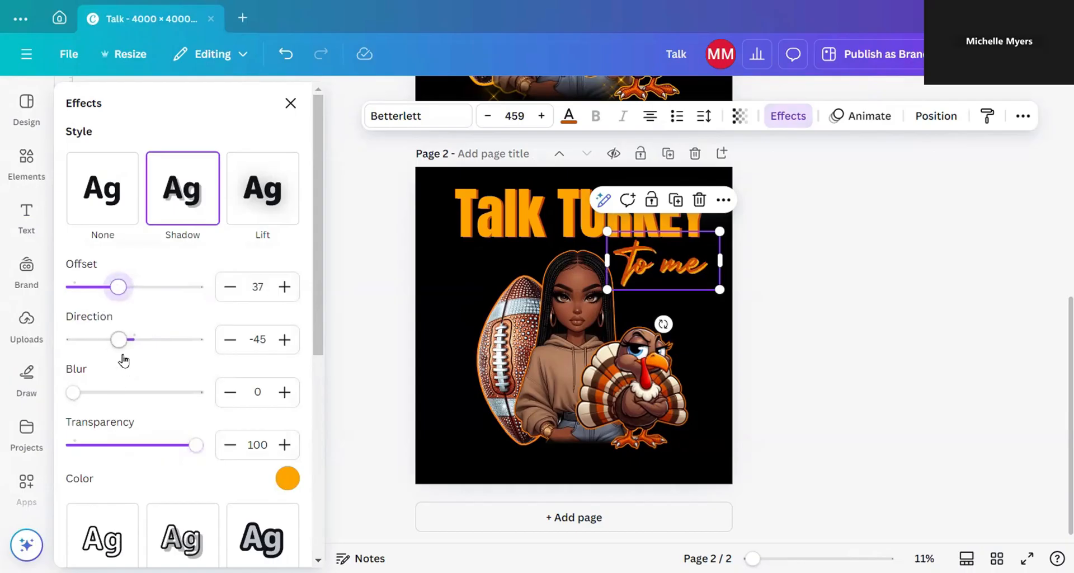
drag(119, 339, 109, 349)
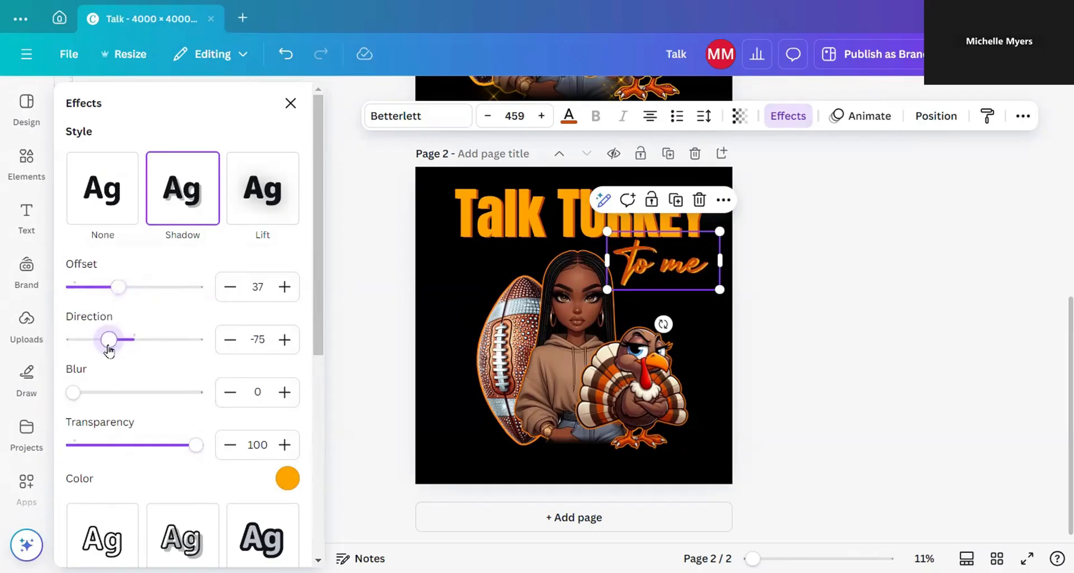
click(343, 364)
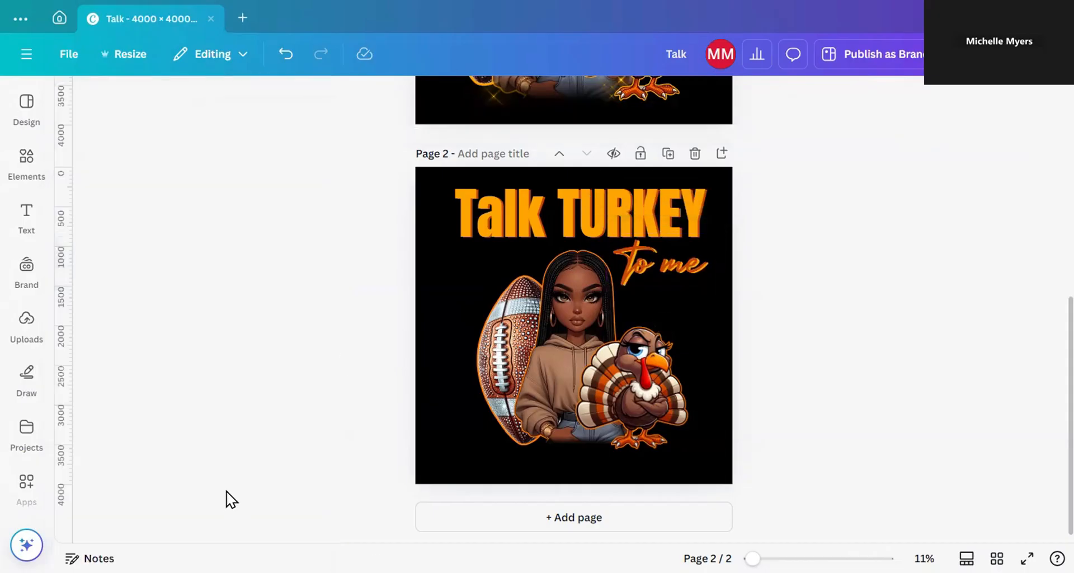
click(672, 271)
click(433, 317)
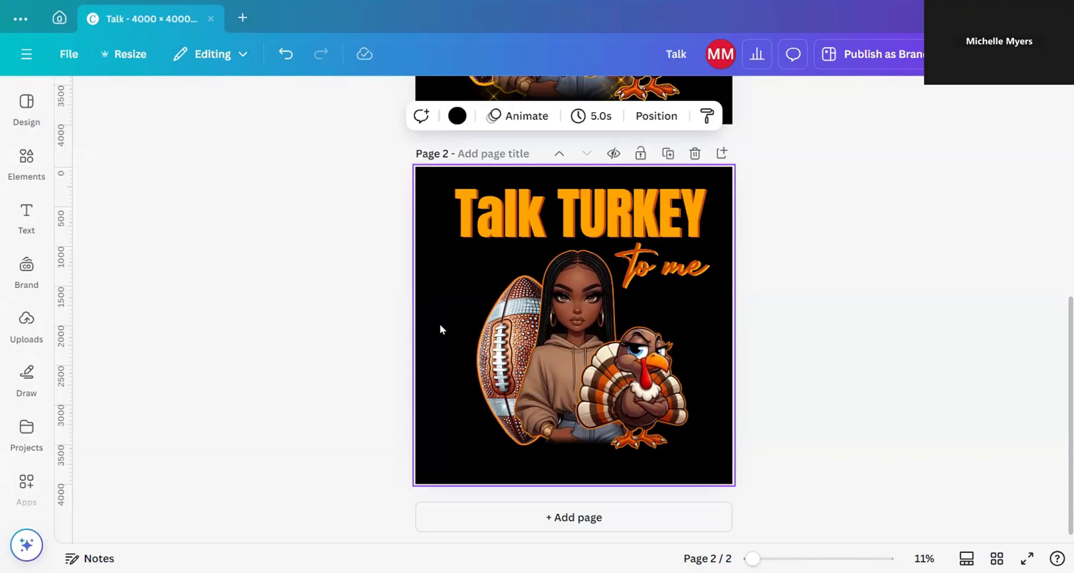
Step: Enlarge the football and shift it slightly left behind the woman, and scale the woman up slightly to match
click(499, 342)
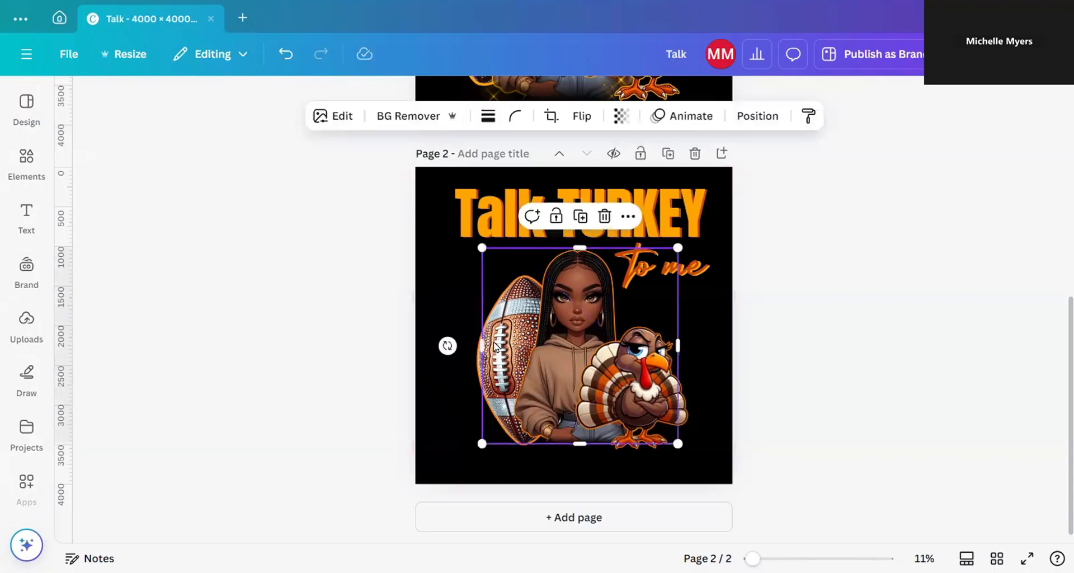
click(384, 335)
click(501, 336)
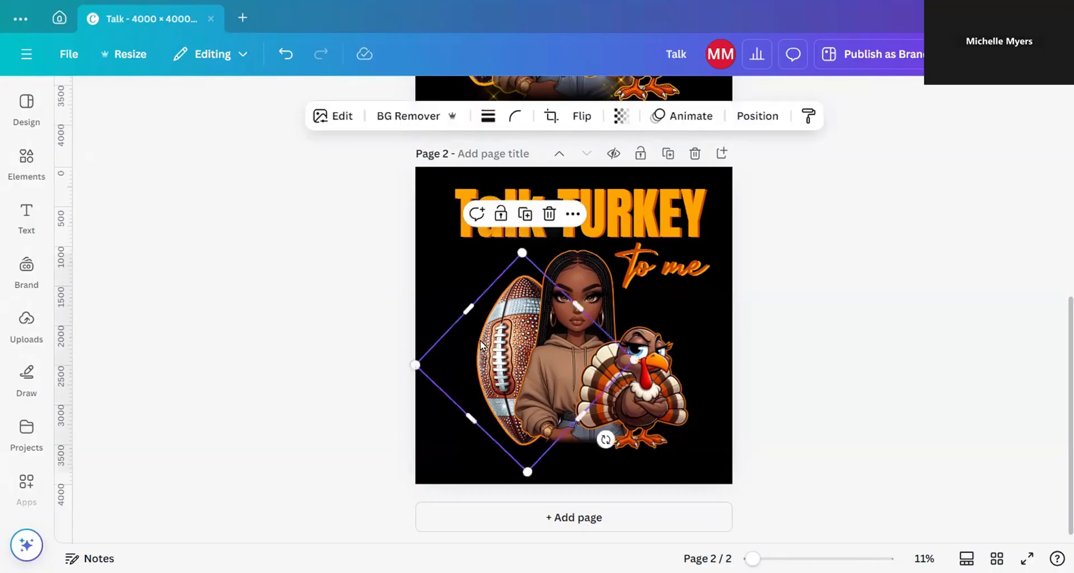
drag(522, 253, 512, 219)
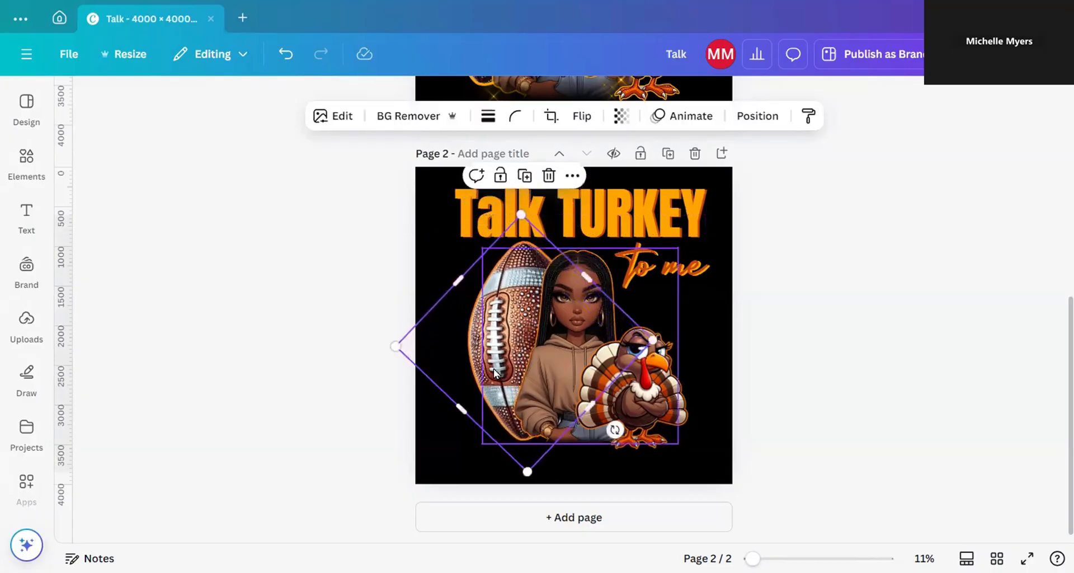
drag(495, 371, 487, 368)
click(551, 380)
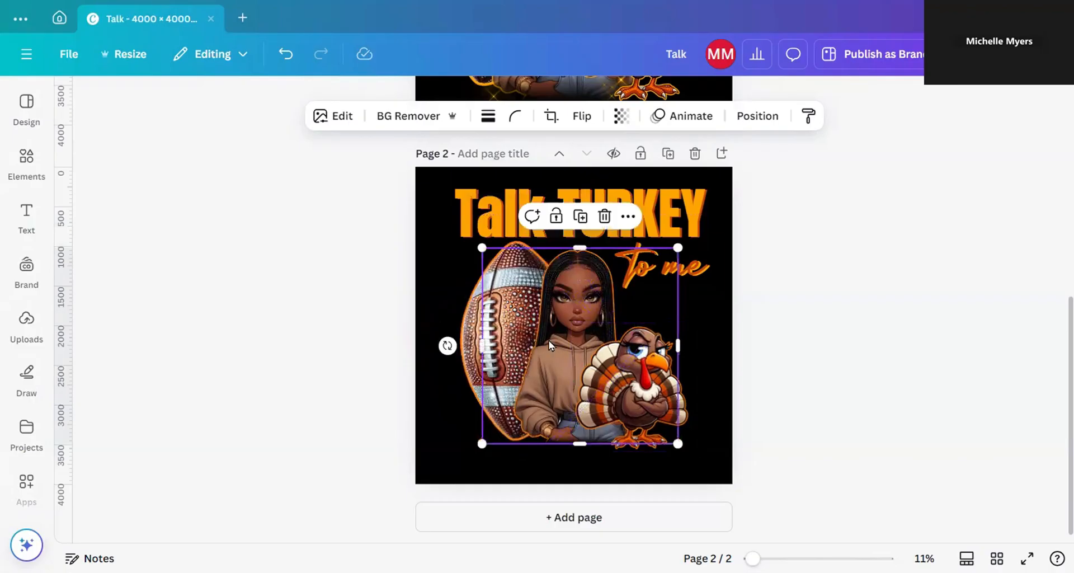
drag(680, 240, 683, 241)
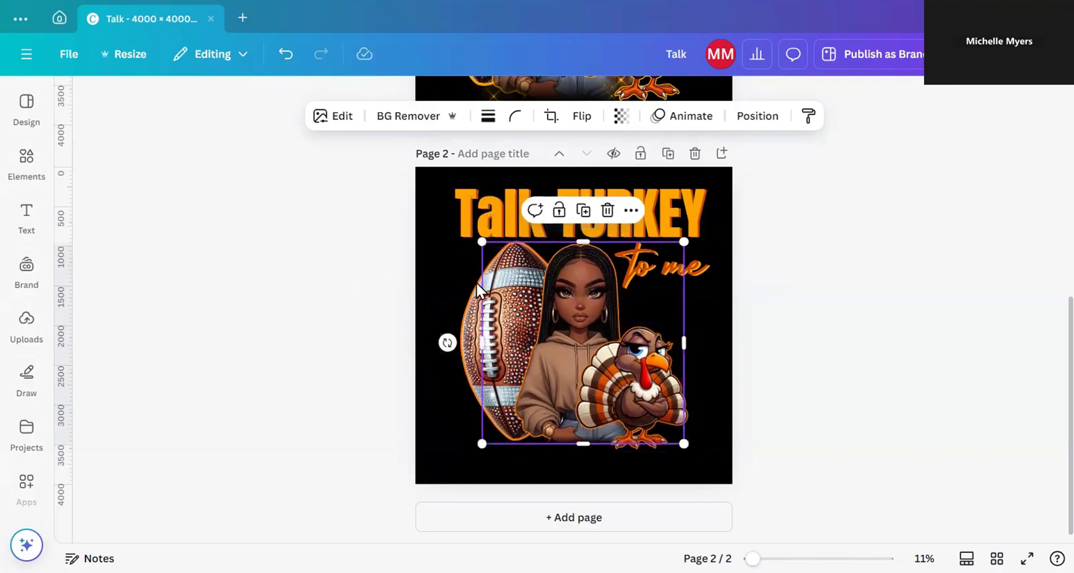
Step: Tilt the football on page 2 slightly clockwise and enlarge the turkey in front of the woman
scroll(1046, 359, up, 5)
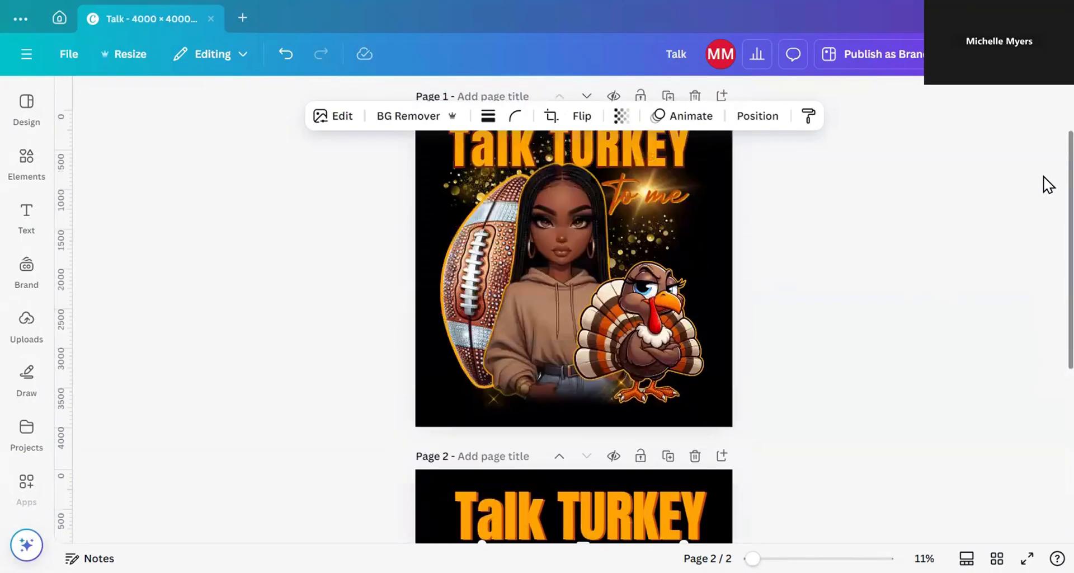
scroll(1044, 323, down, 4)
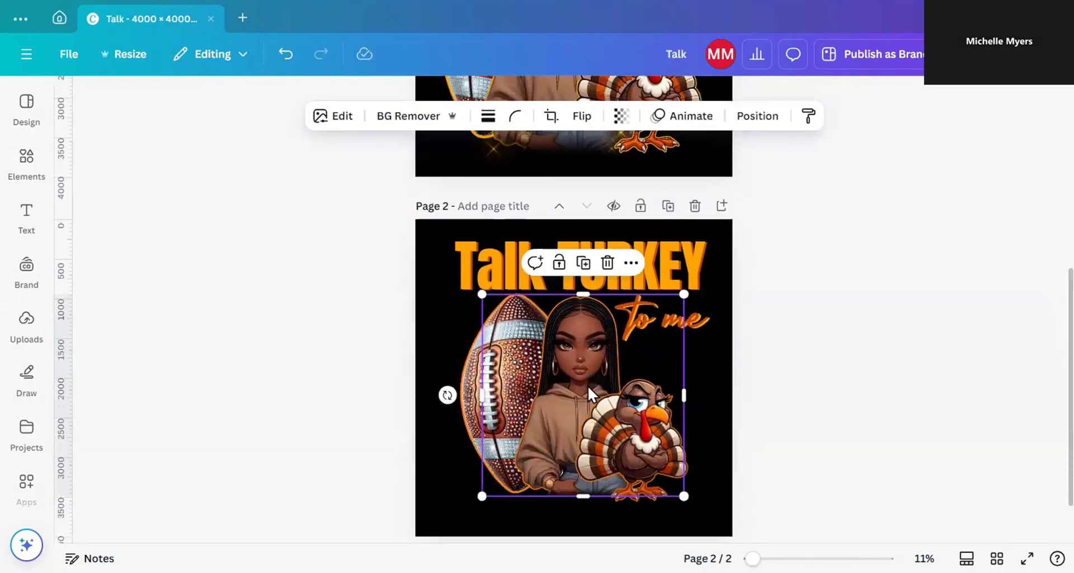
drag(447, 395, 594, 492)
click(663, 469)
drag(702, 374, 712, 334)
click(506, 397)
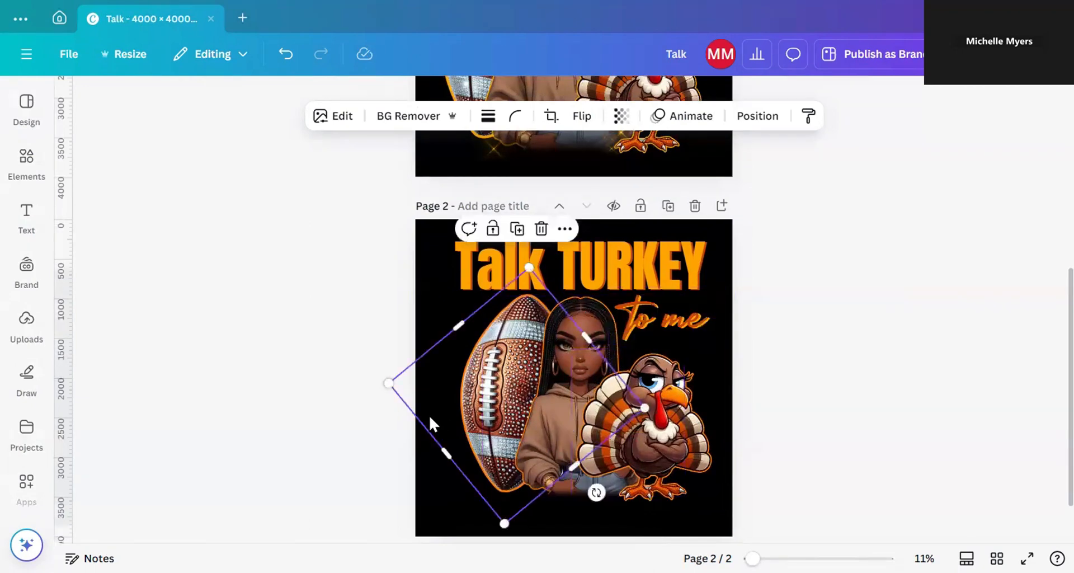
Step: Compare the layout of page 2 with the finished design on page 1
scroll(1043, 385, up, 1)
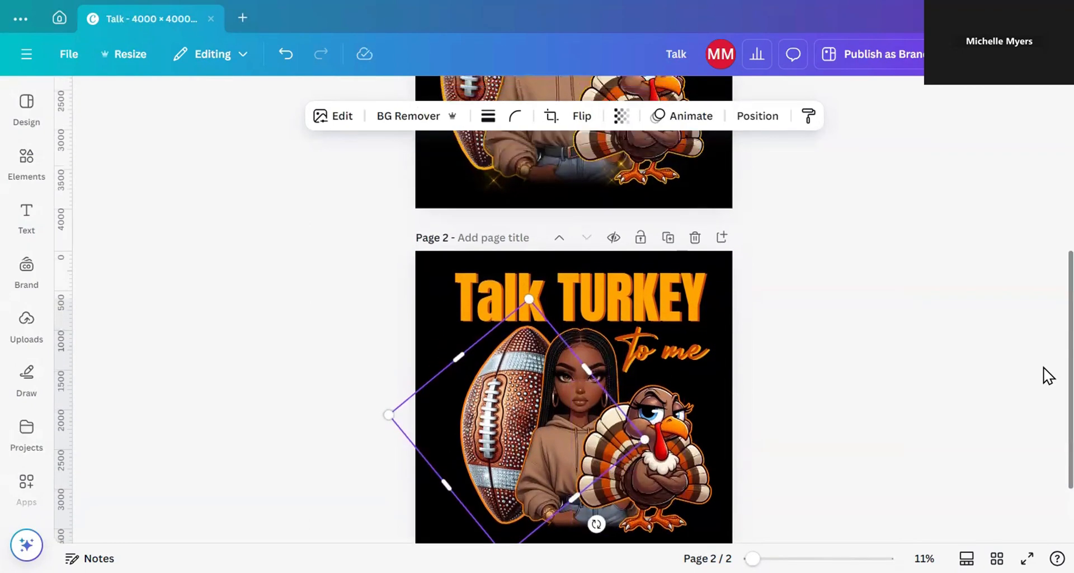
scroll(1043, 368, up, 5)
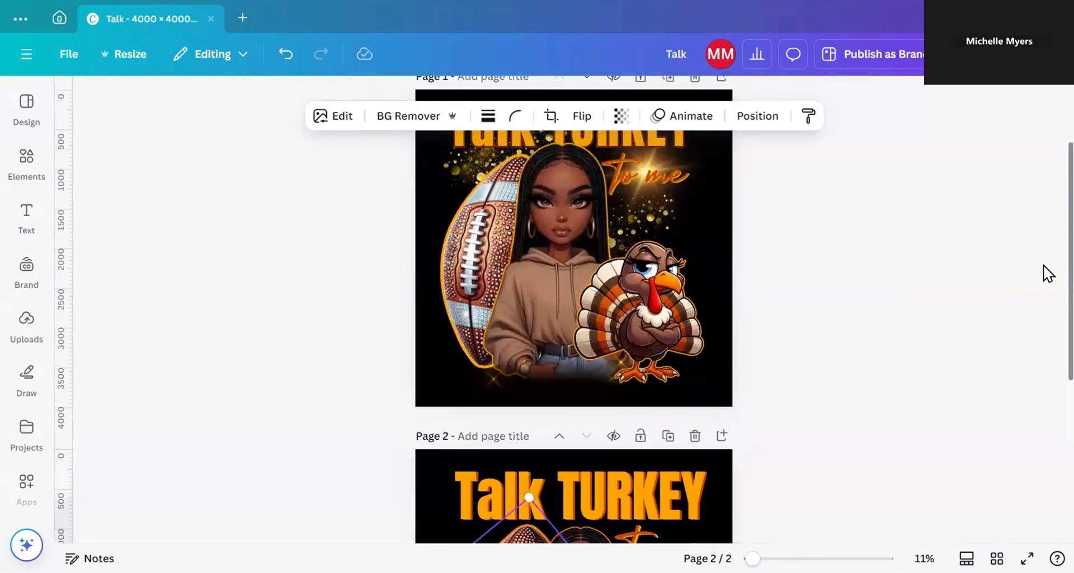
scroll(1043, 264, down, 4)
scroll(1045, 354, up, 5)
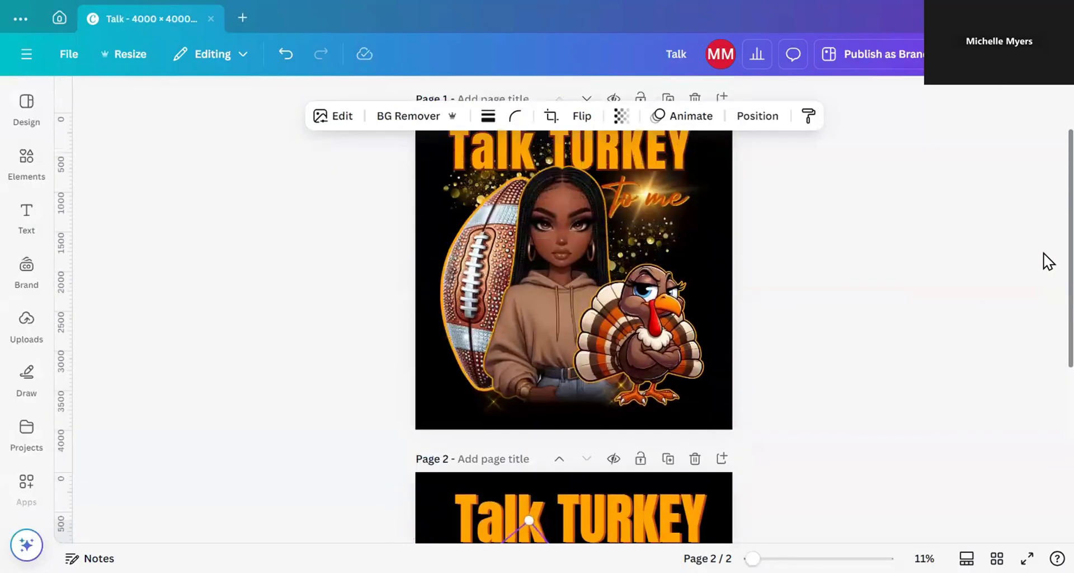
scroll(1048, 261, down, 4)
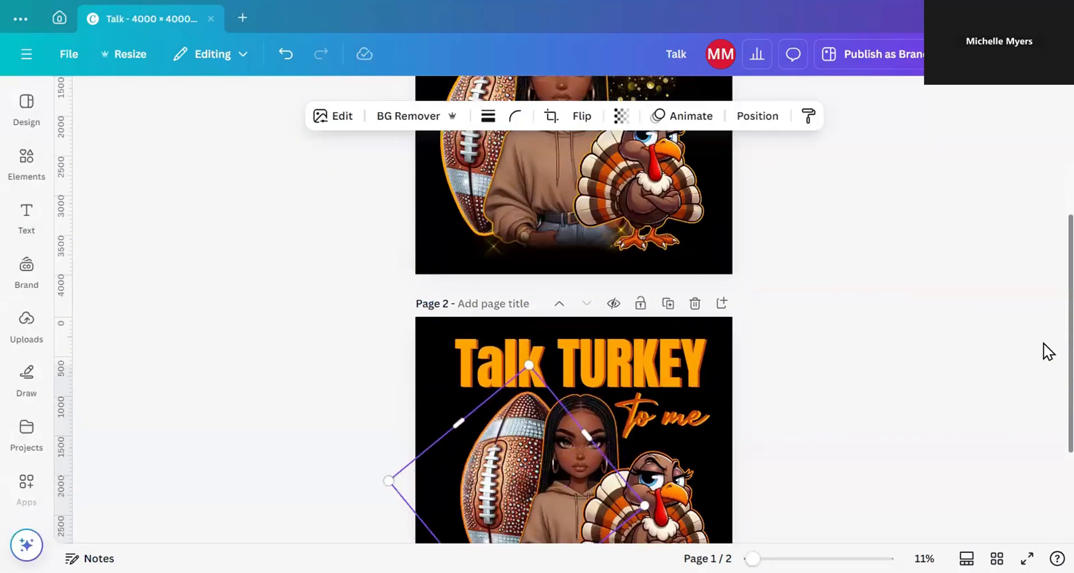
scroll(1048, 351, up, 4)
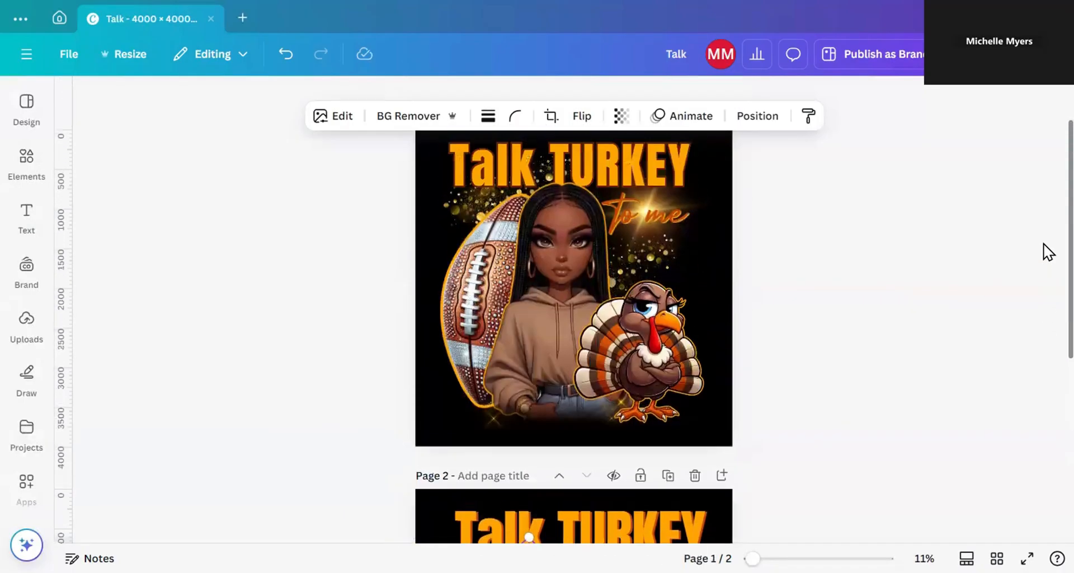
scroll(1048, 252, down, 5)
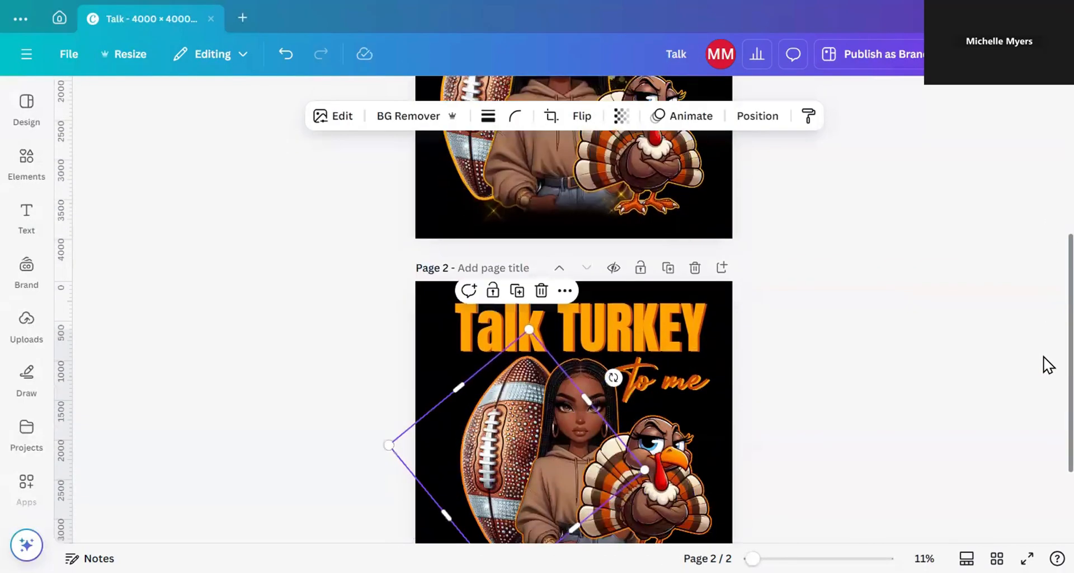
Step: Duplicate the "Talk TURKEY" heading on page 2 and open the text effects for the copy
click(692, 322)
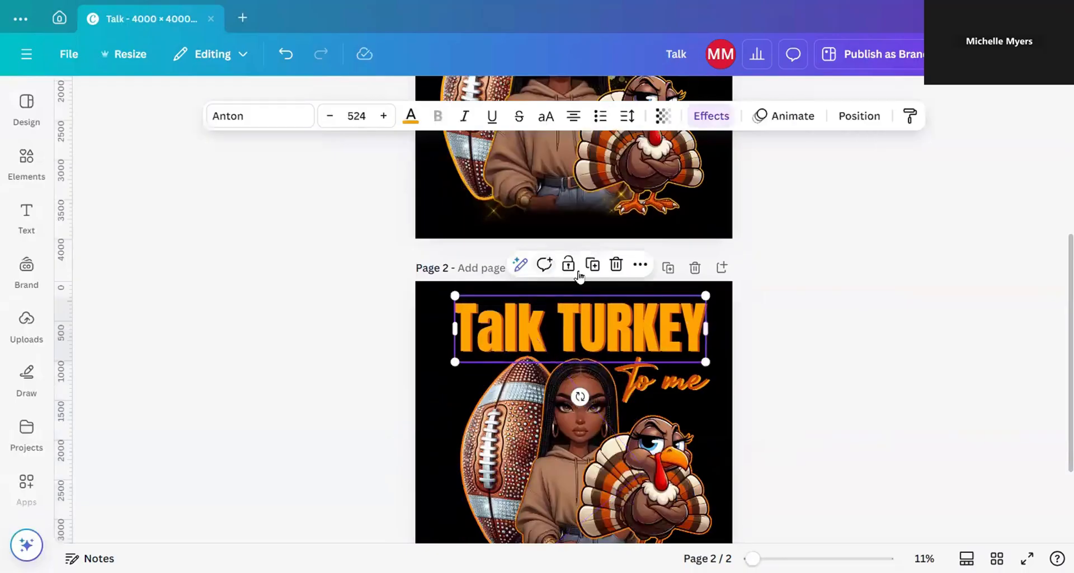
double_click(660, 306)
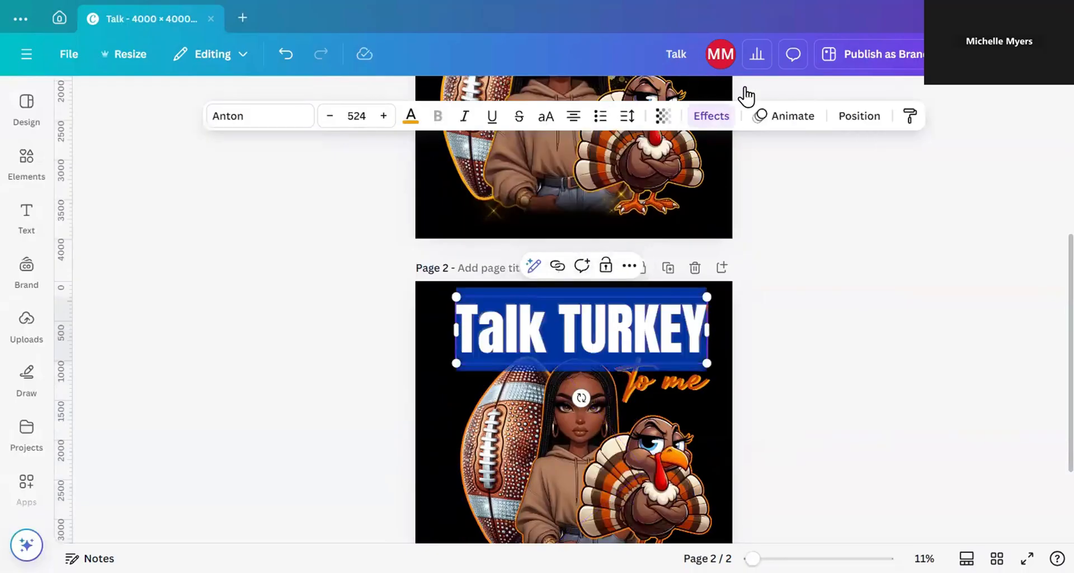
click(711, 116)
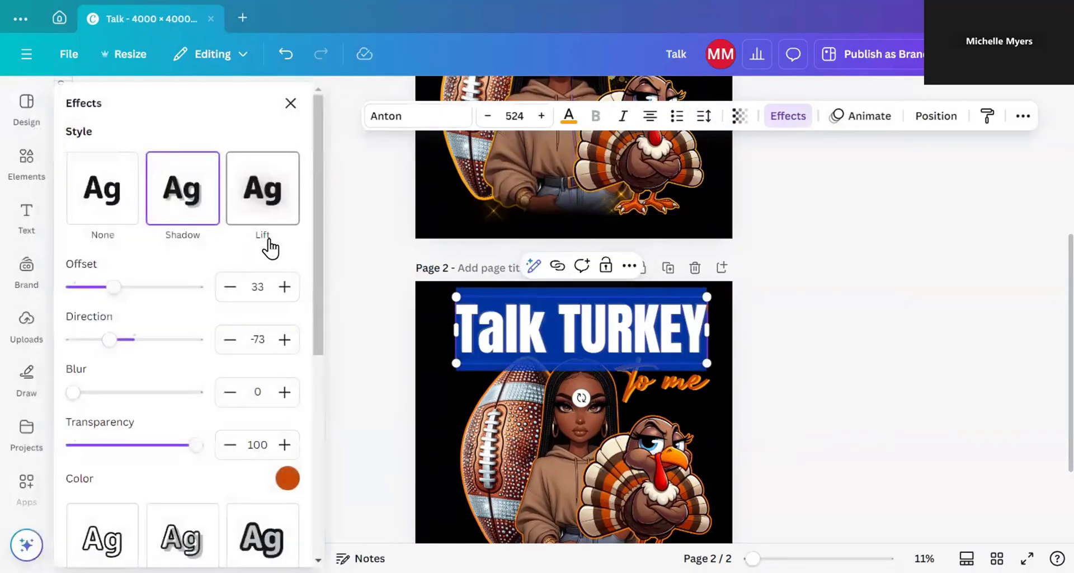
Step: Try an Outline effect on the "Talk TURKEY" copy, coloring it light orange and then dark orange
click(269, 549)
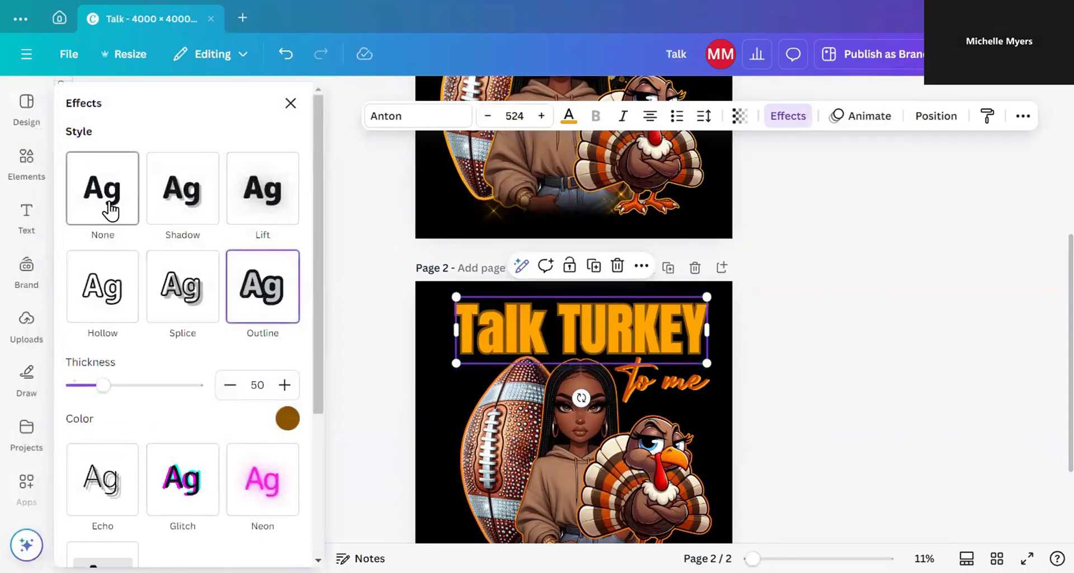
click(287, 420)
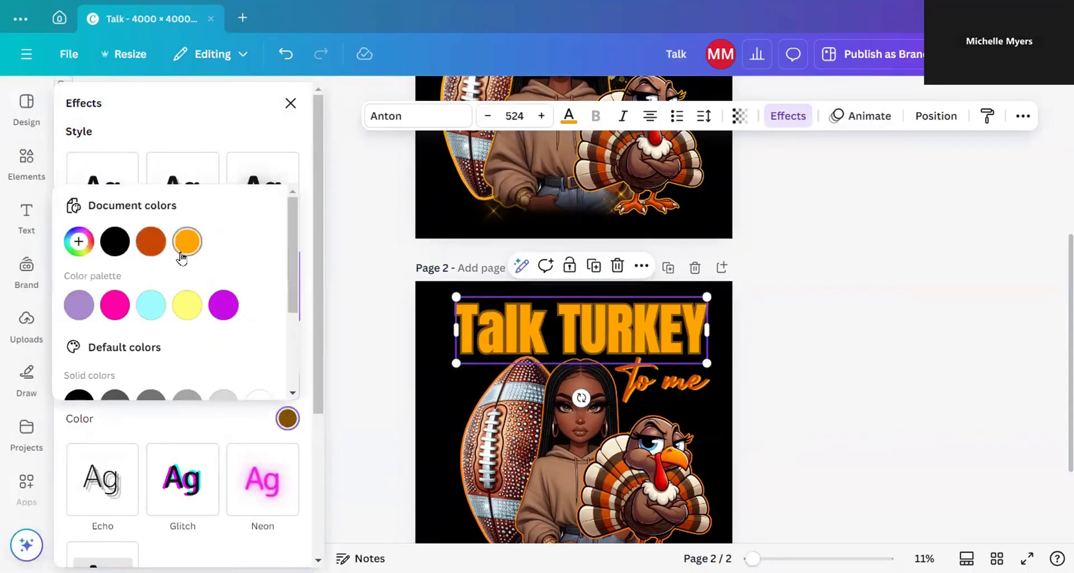
click(185, 241)
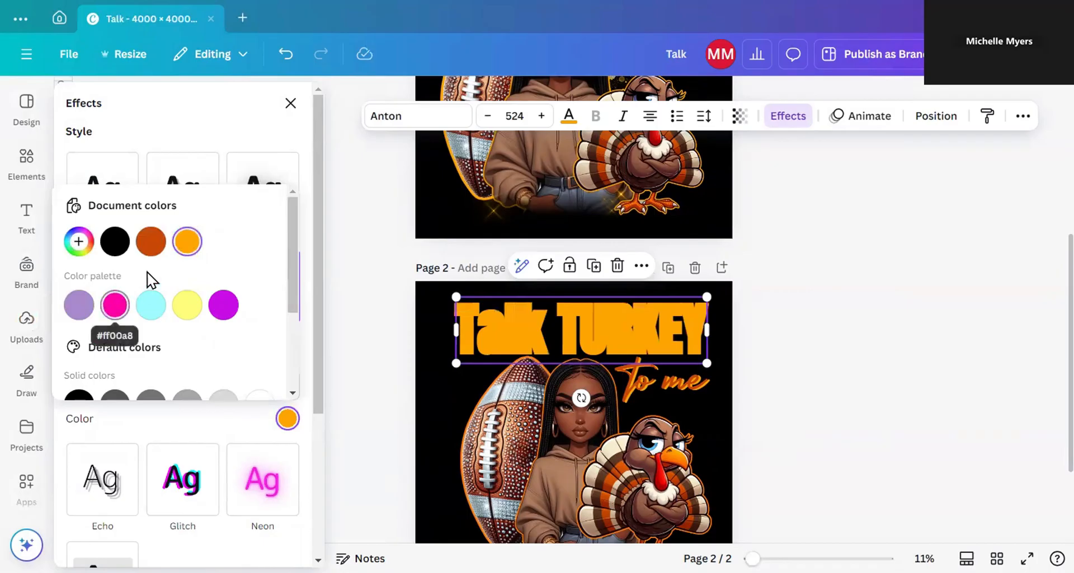
click(151, 241)
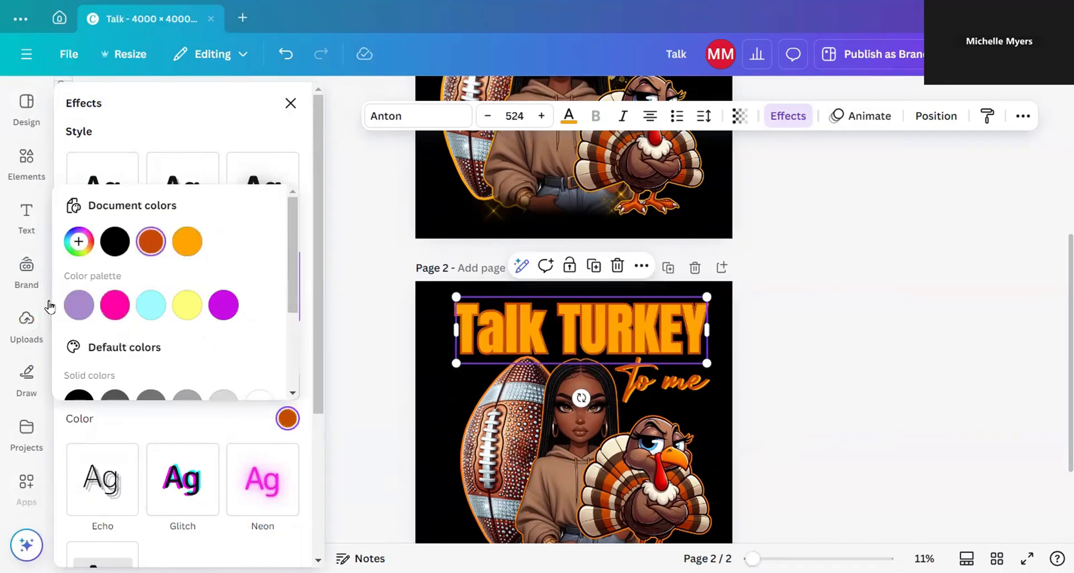
click(239, 132)
Step: Apply a Hollow effect with thickness 23 to the heading copy and color it dark orange
click(104, 304)
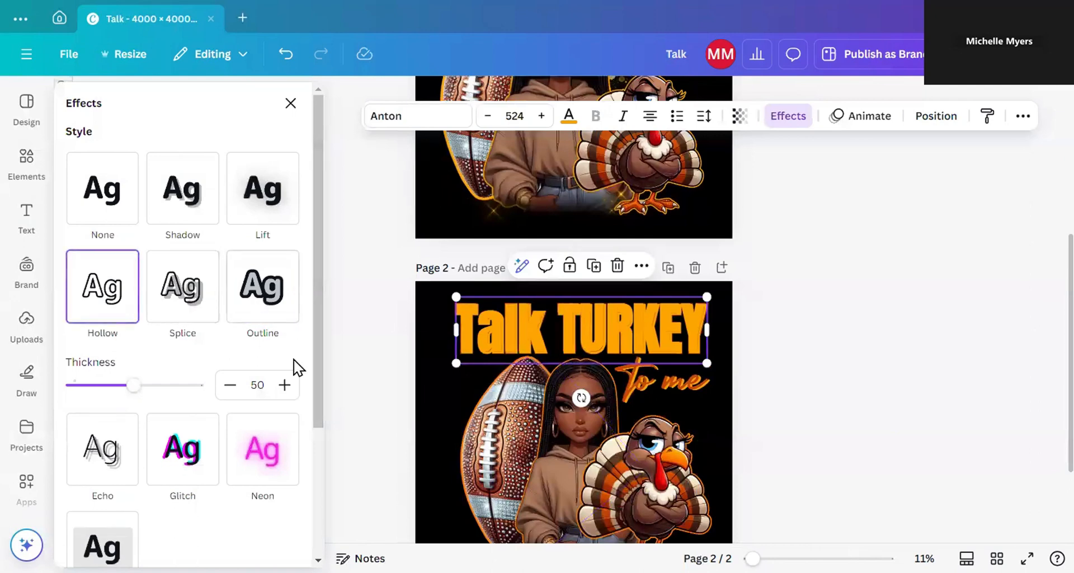
click(569, 116)
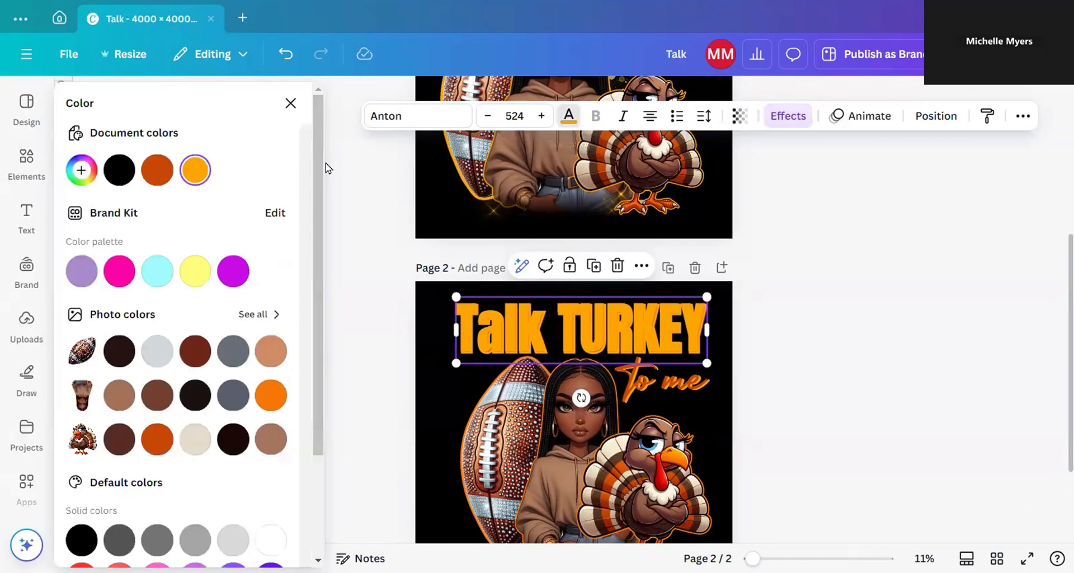
click(158, 170)
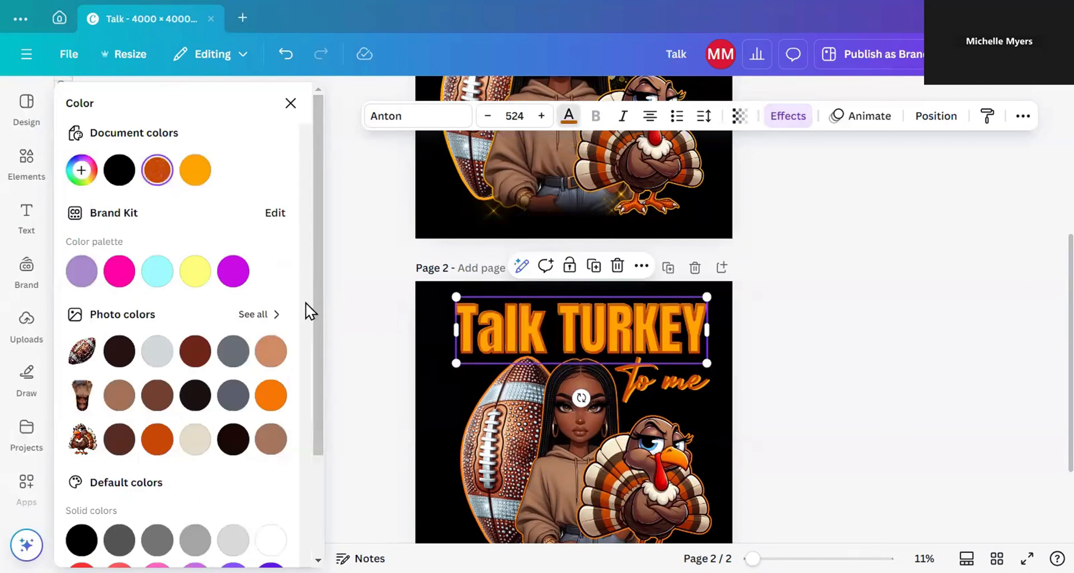
click(794, 116)
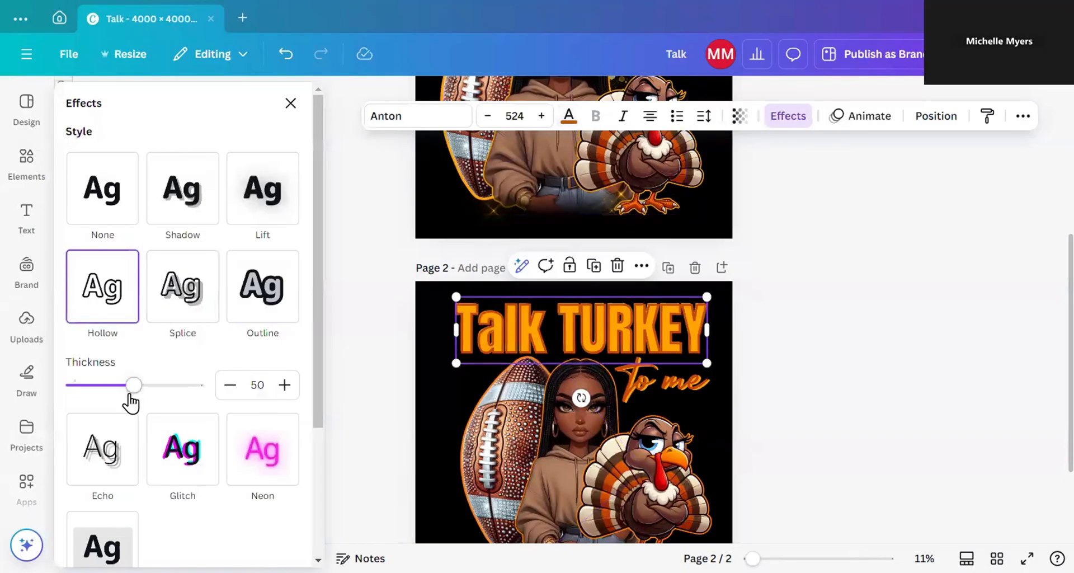
drag(130, 398, 101, 397)
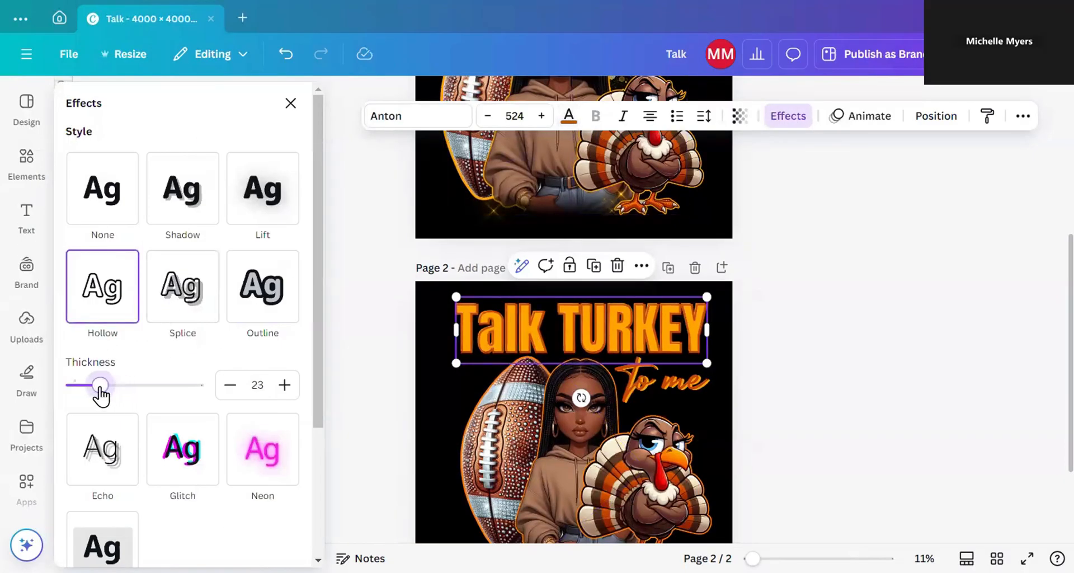
Step: Align the hollow heading copy exactly over the original "Talk TURKEY" text and fine-tune its outline thickness
drag(464, 341, 463, 337)
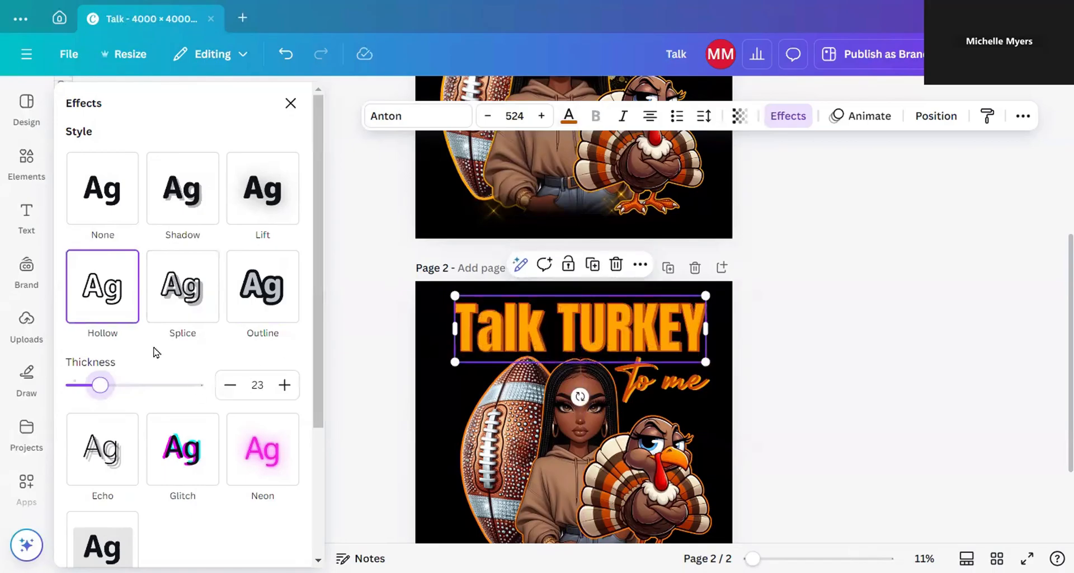
drag(98, 393, 95, 392)
click(383, 331)
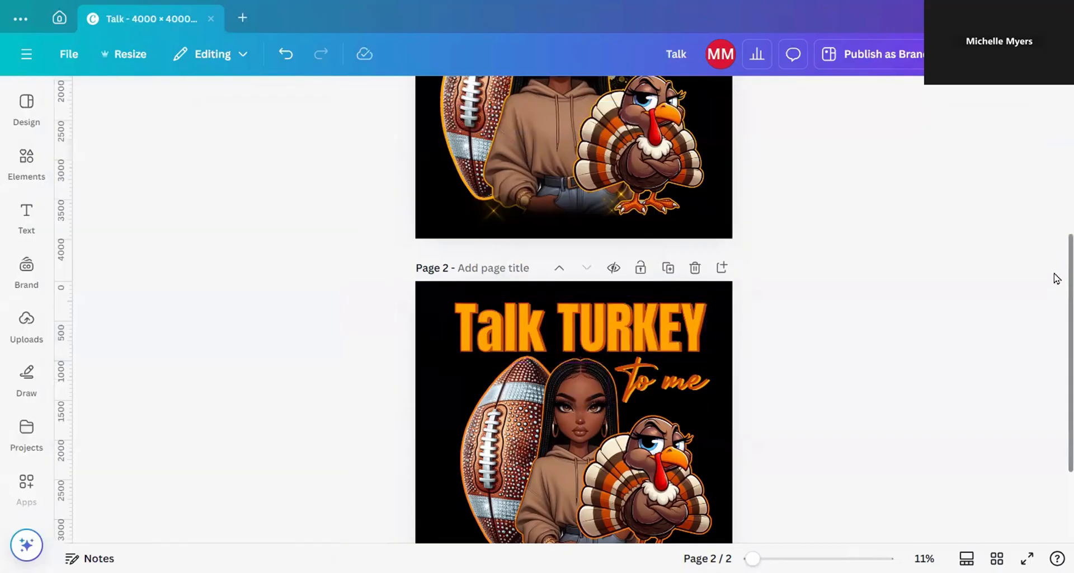
Step: Nudge the turkey on page 2 slightly to the right
scroll(1054, 291, down, 2)
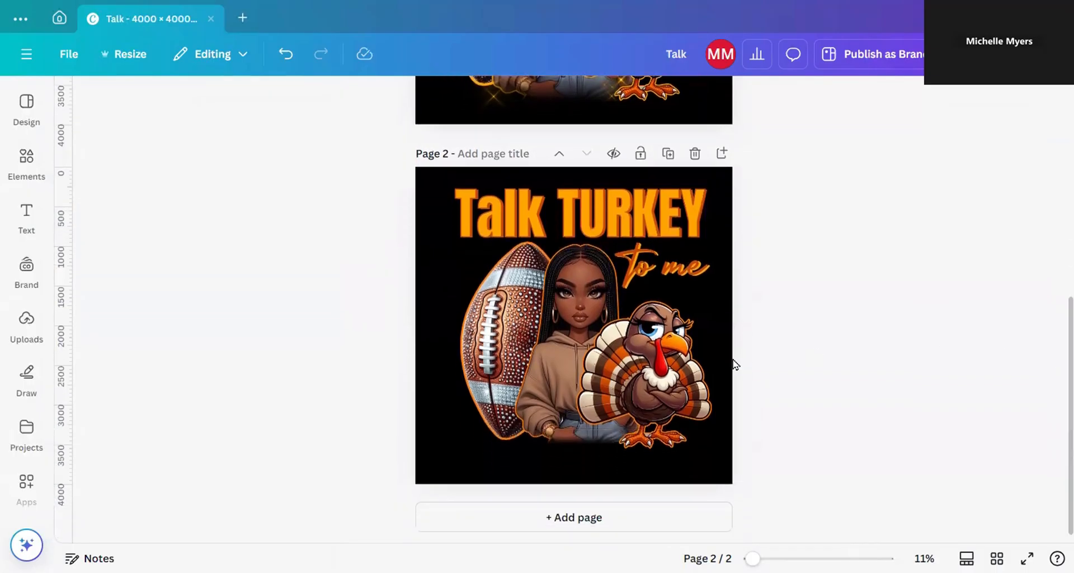
click(648, 372)
click(647, 372)
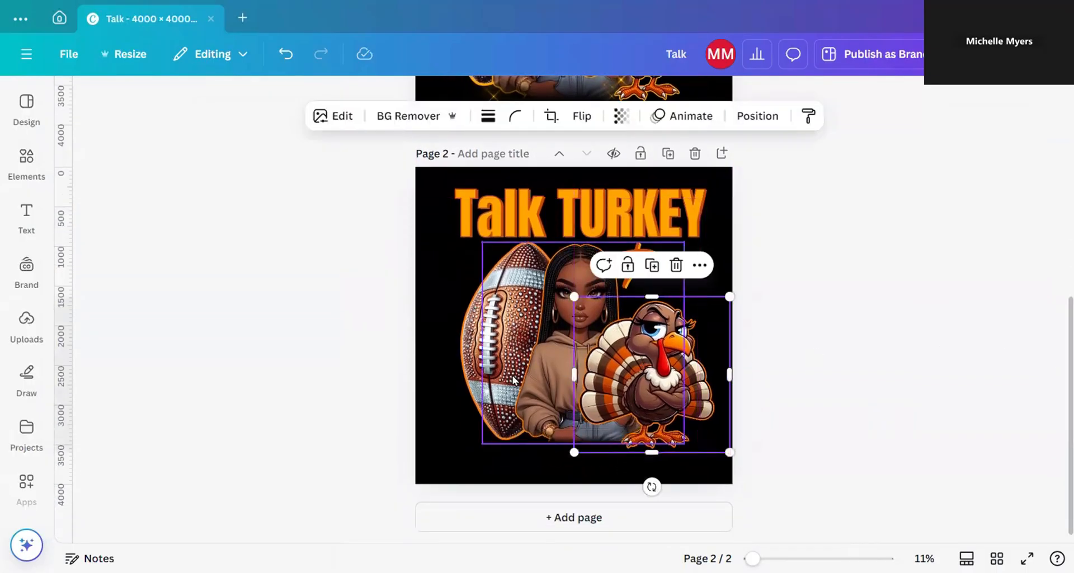
Step: Check the turkey's size against page 1, then shrink it on page 2 and nudge it slightly right
scroll(1056, 319, up, 4)
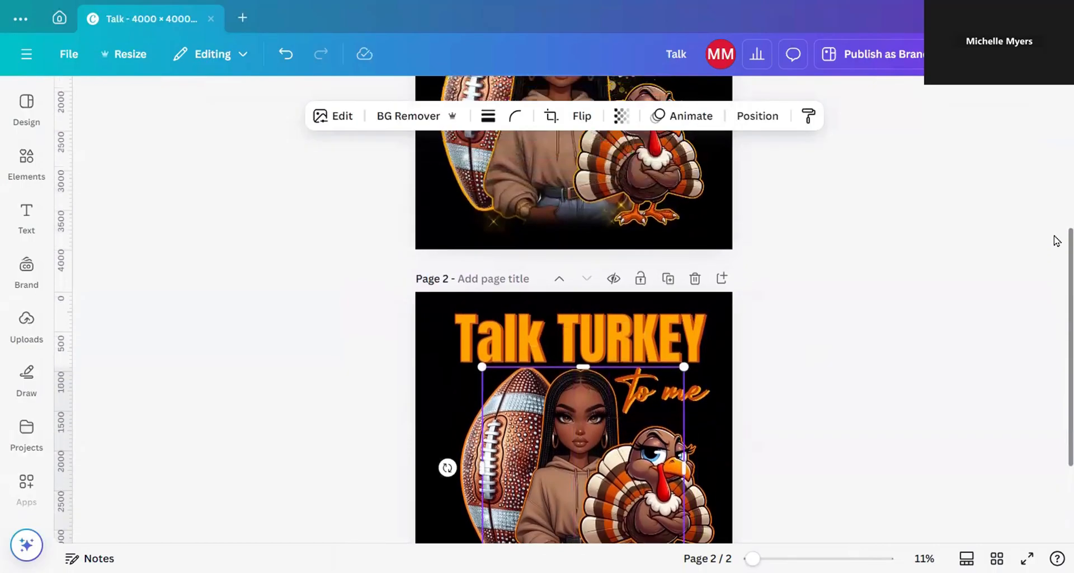
scroll(1055, 262, down, 3)
scroll(1056, 282, up, 3)
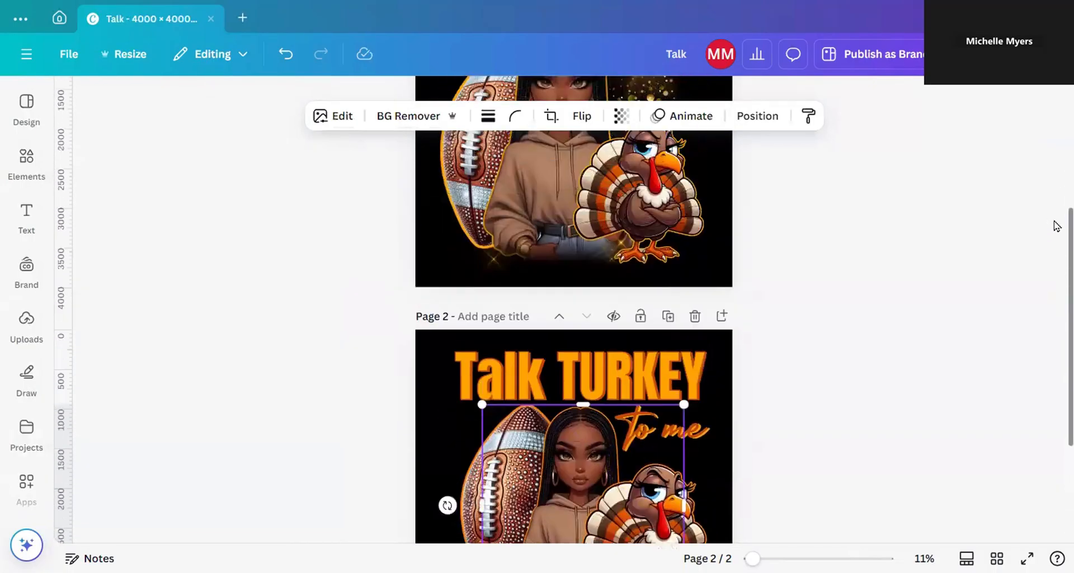
scroll(1055, 175, down, 2)
scroll(1054, 271, down, 3)
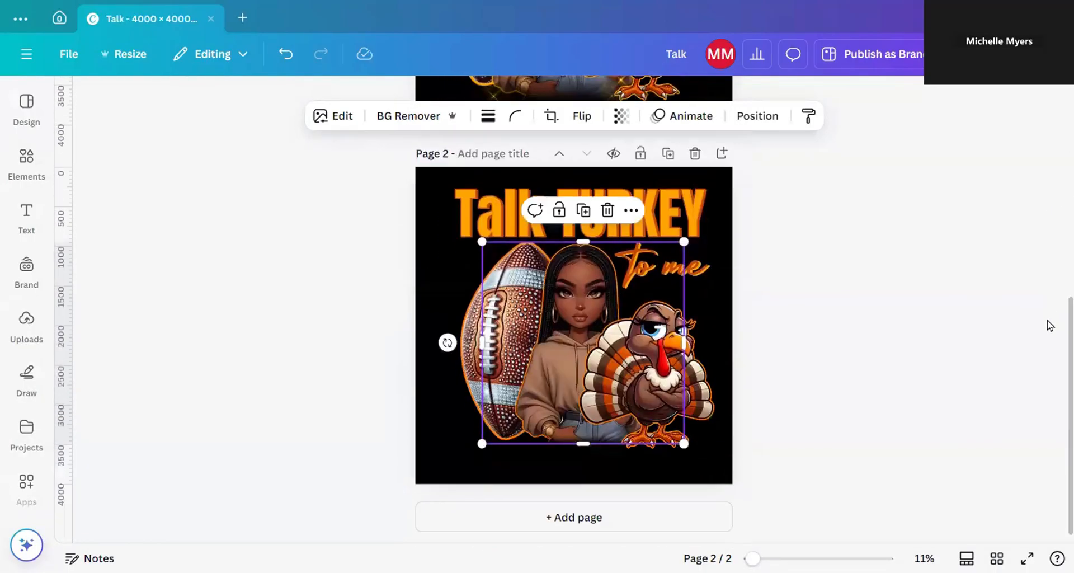
click(652, 392)
drag(733, 299, 710, 316)
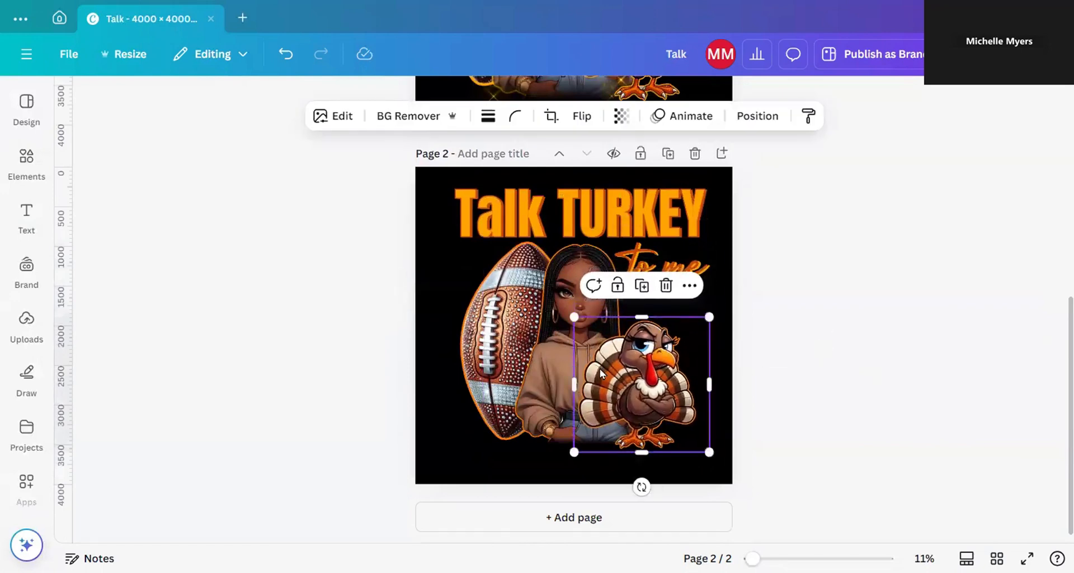
drag(601, 367, 604, 367)
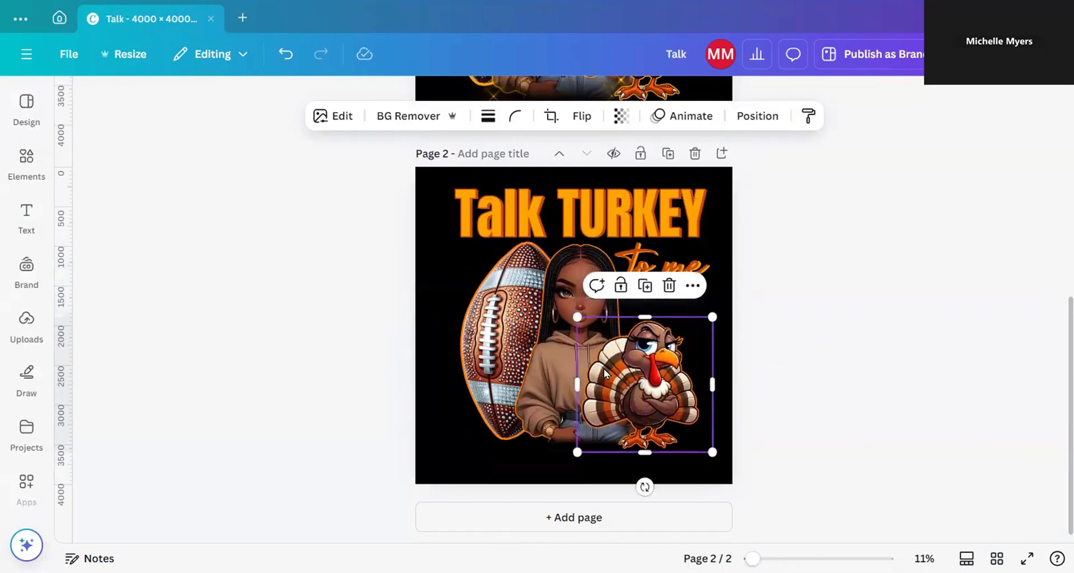
Step: Scale up all the text and images on page 2 together and reposition them to fill the page
click(520, 415)
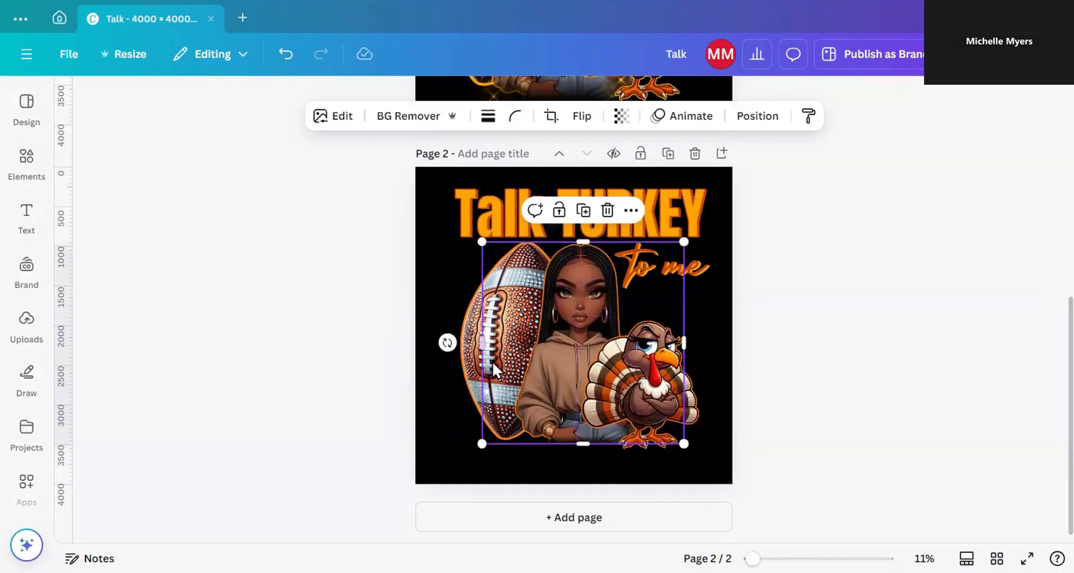
click(451, 328)
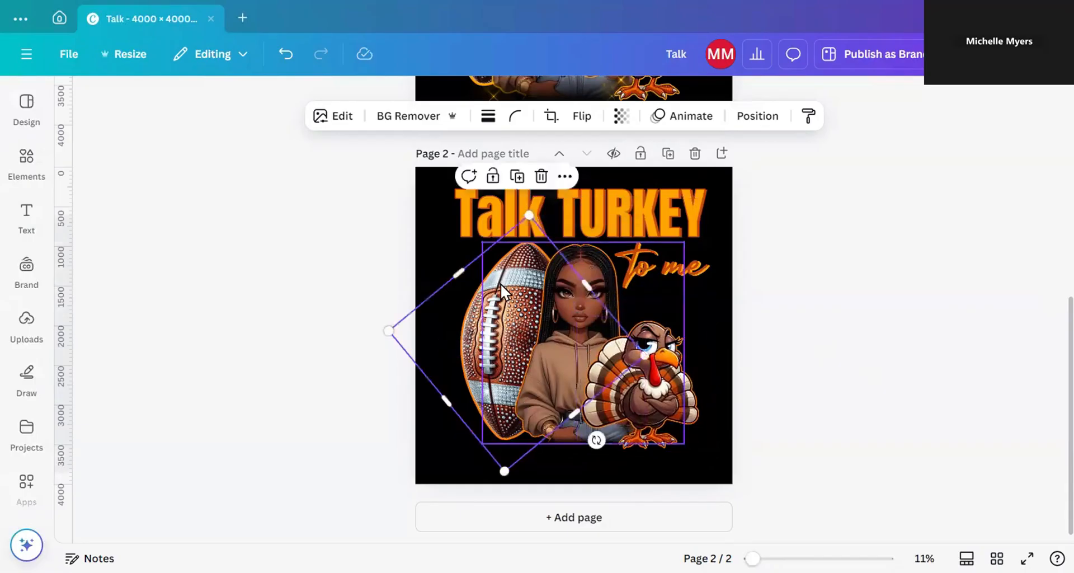
click(385, 243)
drag(389, 160, 719, 467)
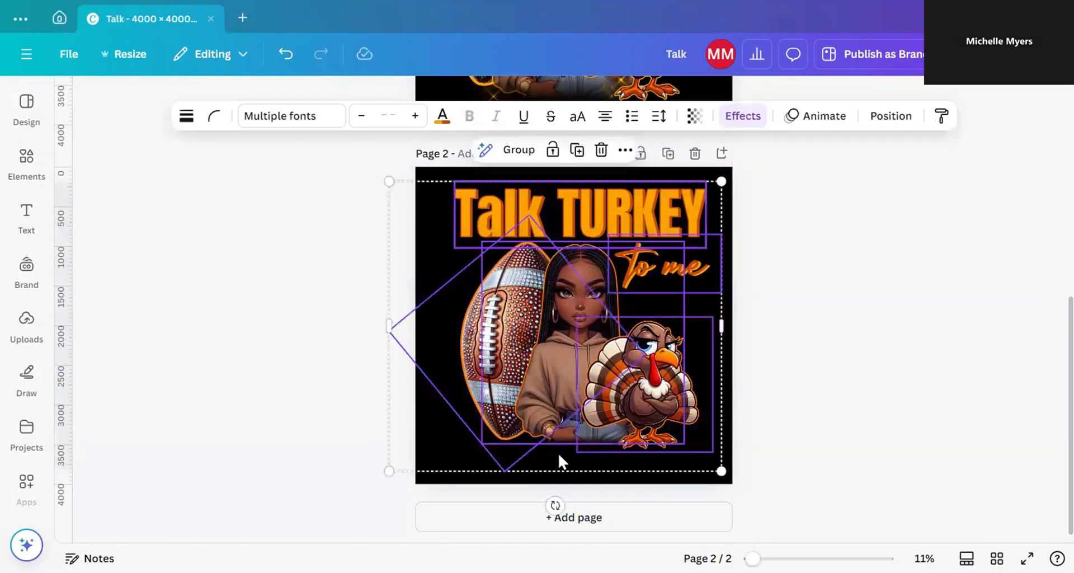
drag(389, 471, 354, 493)
drag(499, 447, 503, 449)
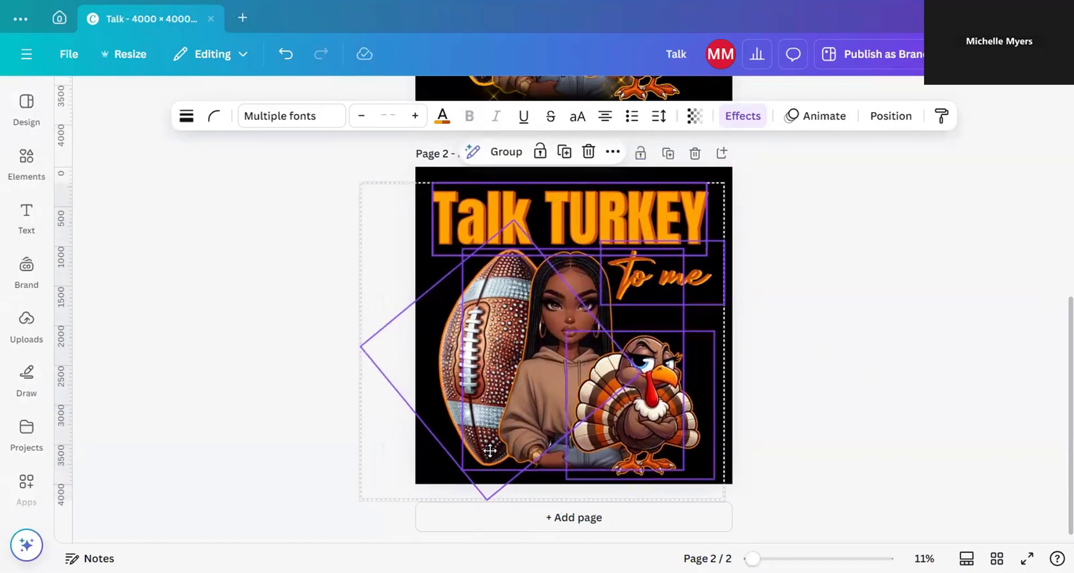
click(811, 413)
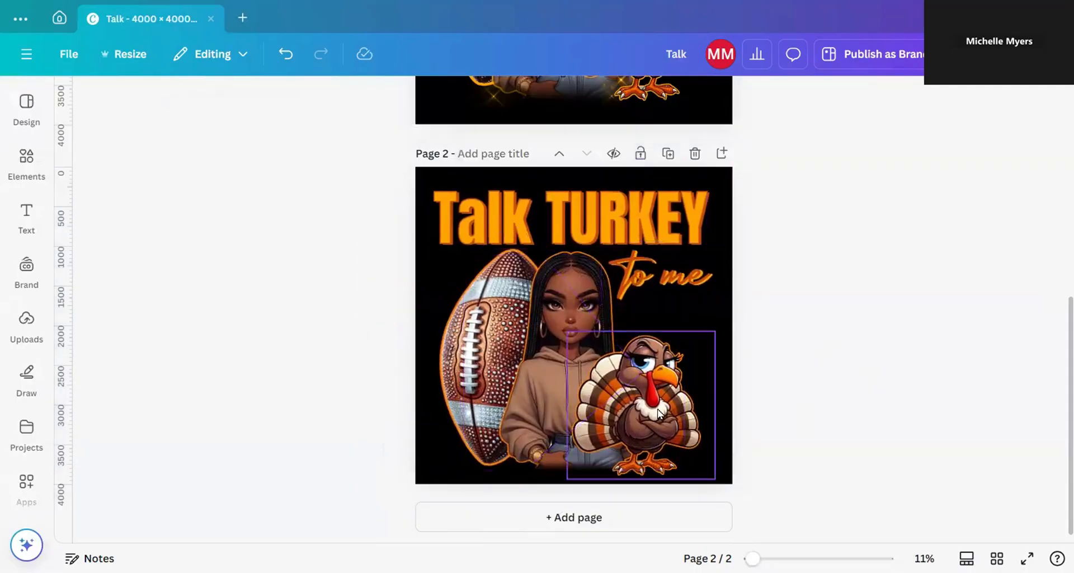
Step: Find the Gold Bokeh graphic among the recently used elements and open its details
click(26, 162)
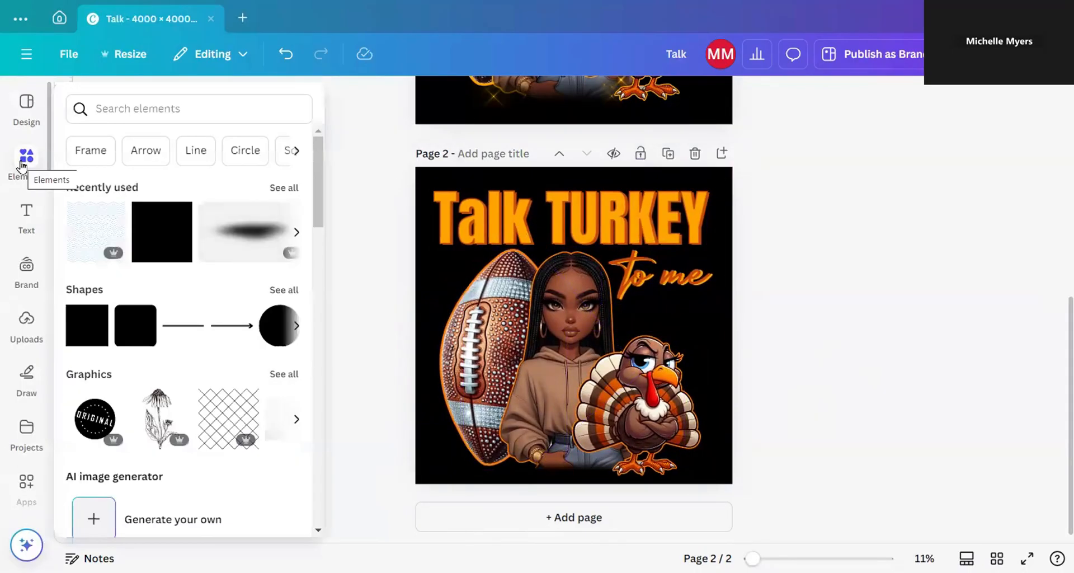
click(21, 165)
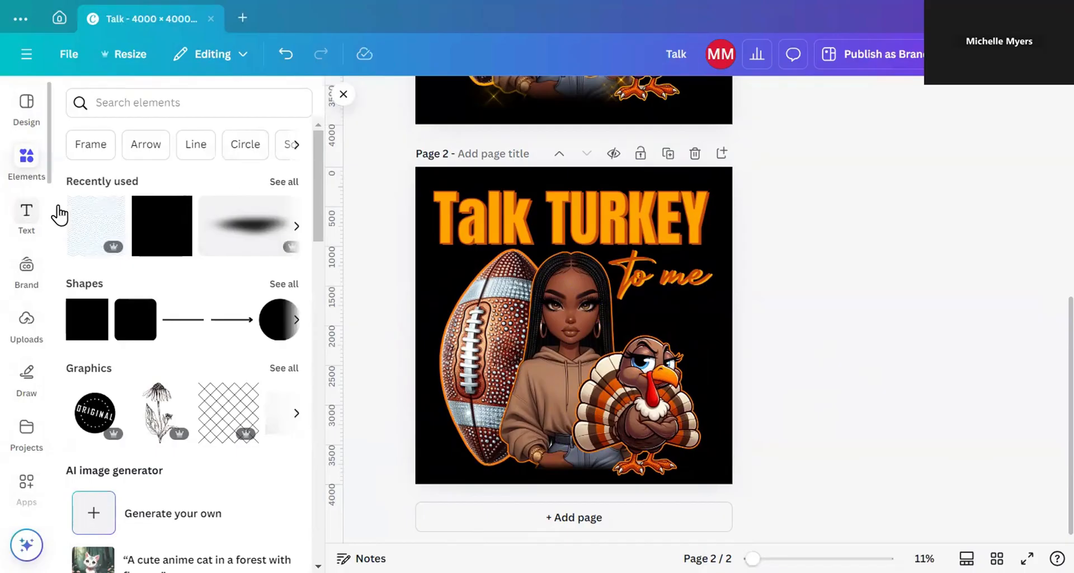
click(284, 183)
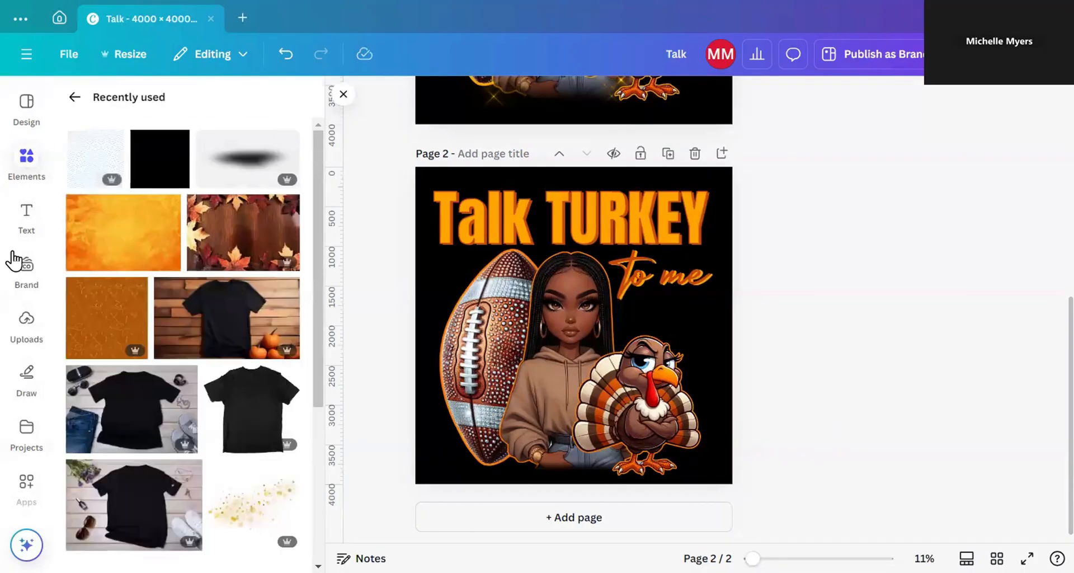
scroll(129, 272, down, 10)
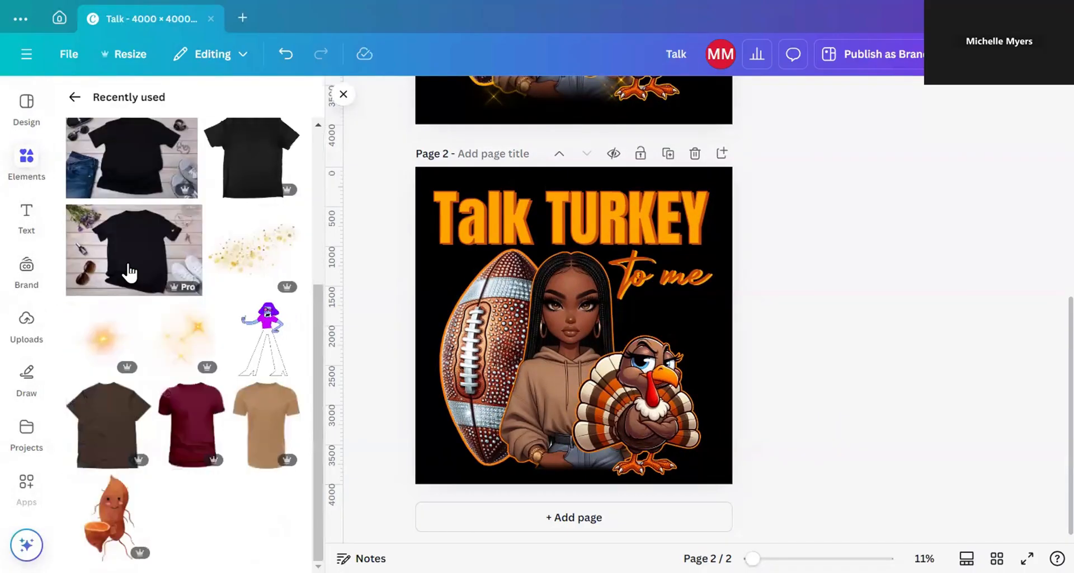
scroll(129, 272, up, 5)
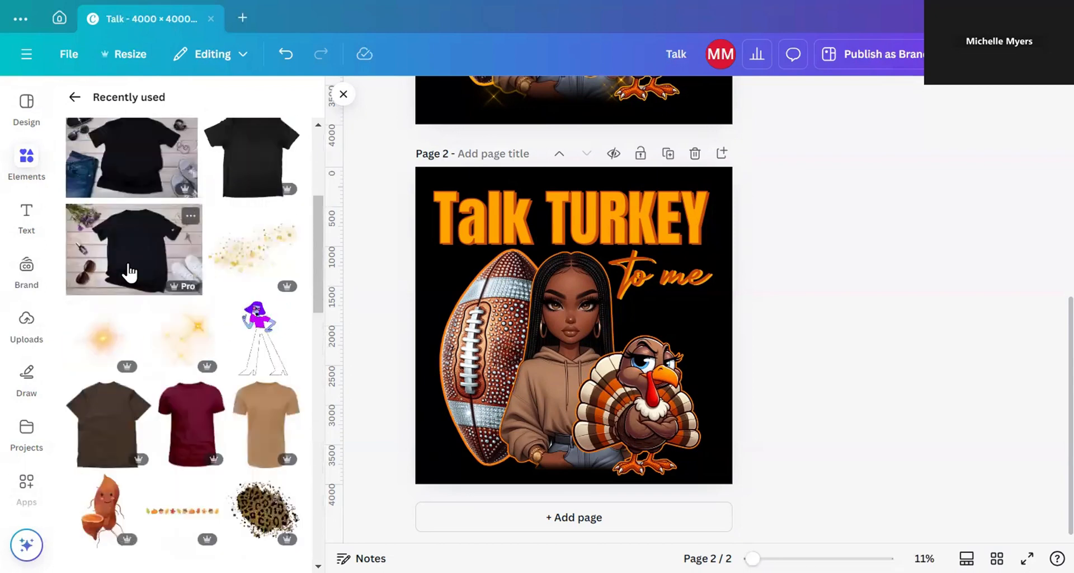
drag(319, 264, 293, 244)
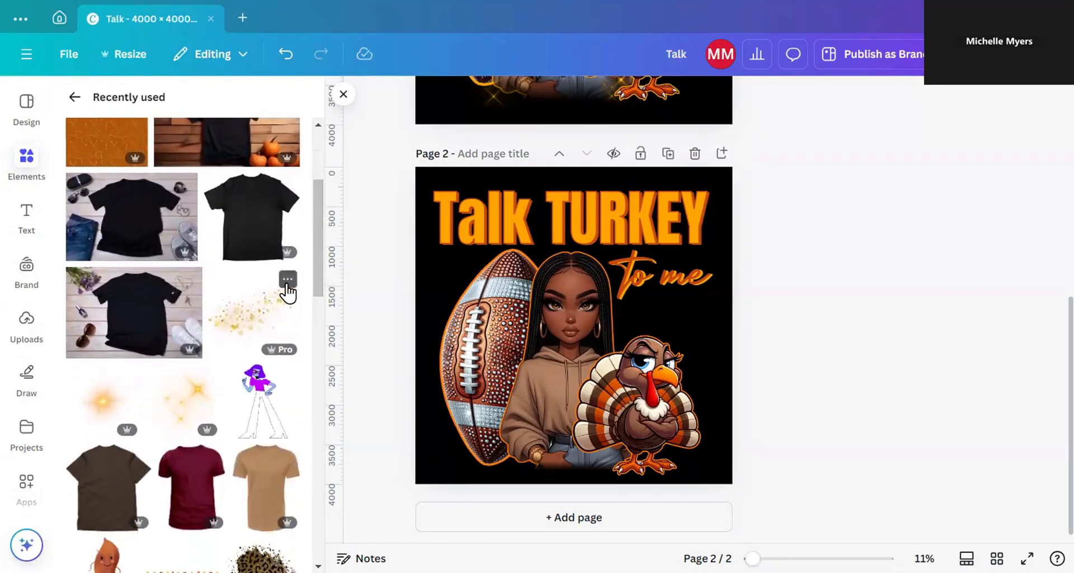
click(288, 281)
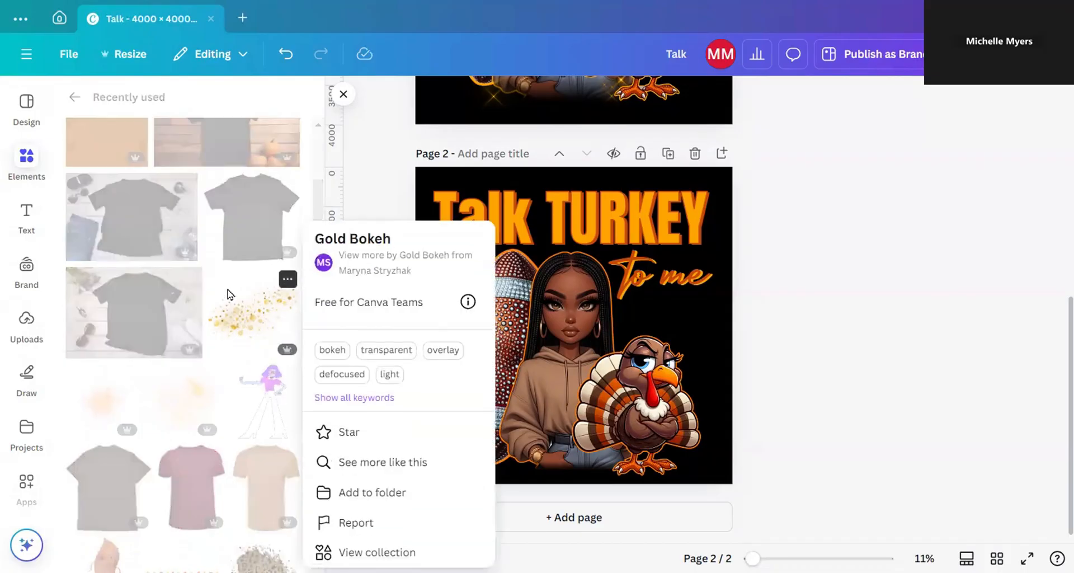
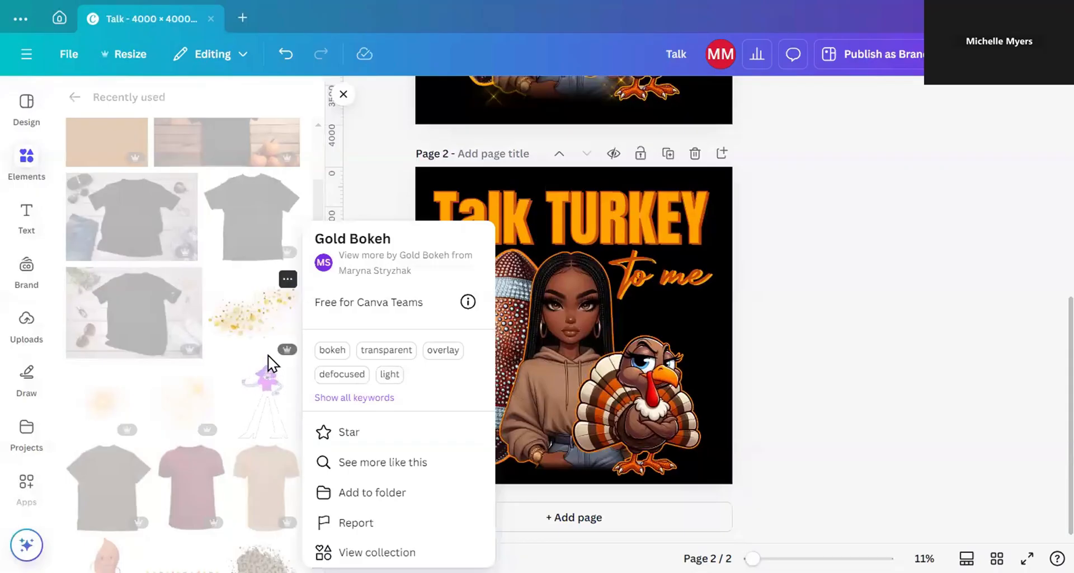
Step: Add the Gold Bokeh graphic to page 2 and place it over the "to me" text
click(250, 326)
click(251, 328)
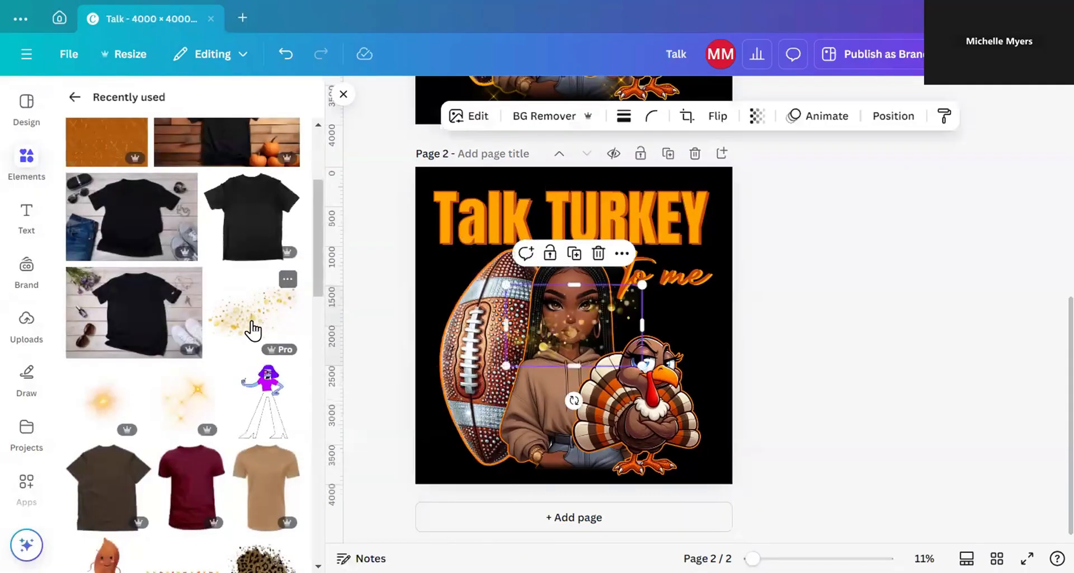
drag(600, 324, 663, 276)
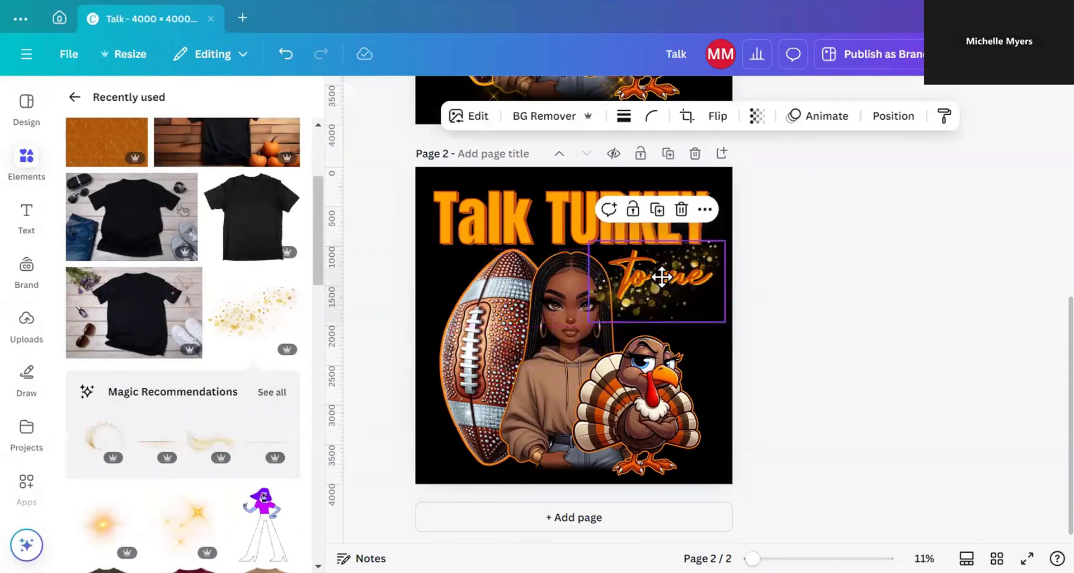
Step: Try sending the "to me" text to the back of page 2, and undo that layer change
click(637, 308)
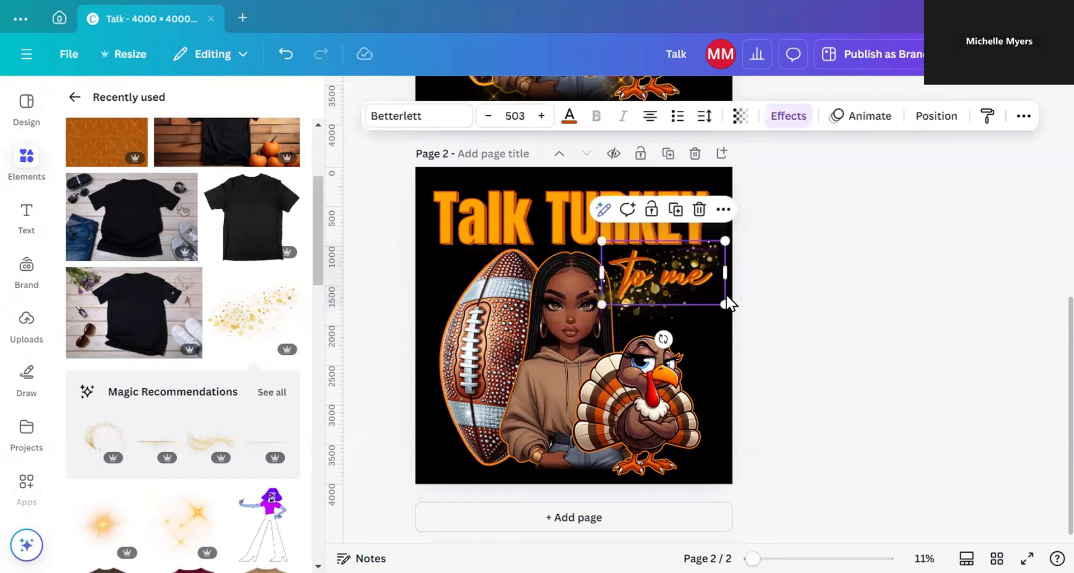
click(803, 246)
click(719, 256)
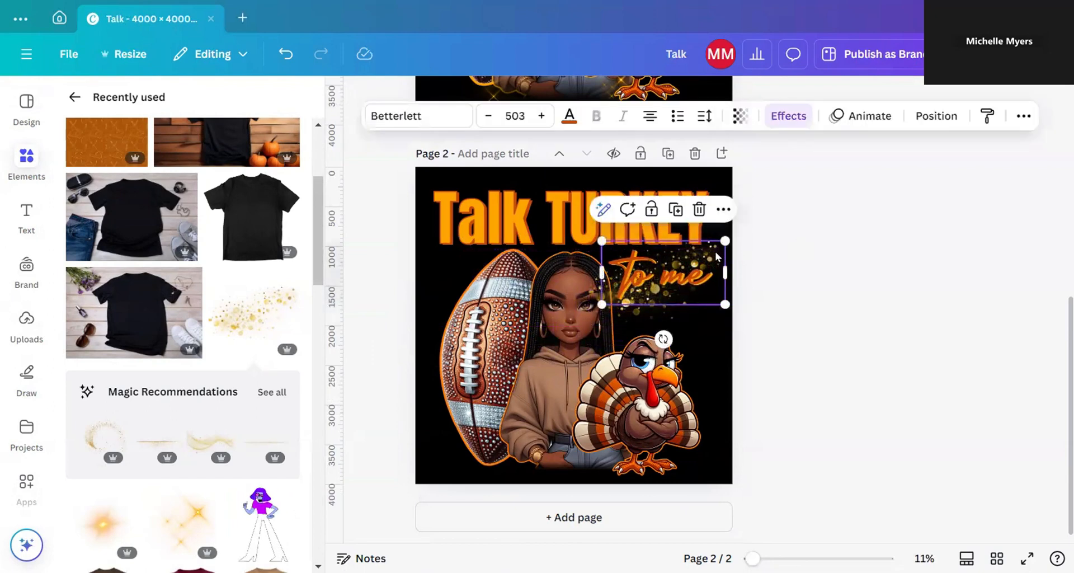
right_click(718, 258)
mouse_move(772, 319)
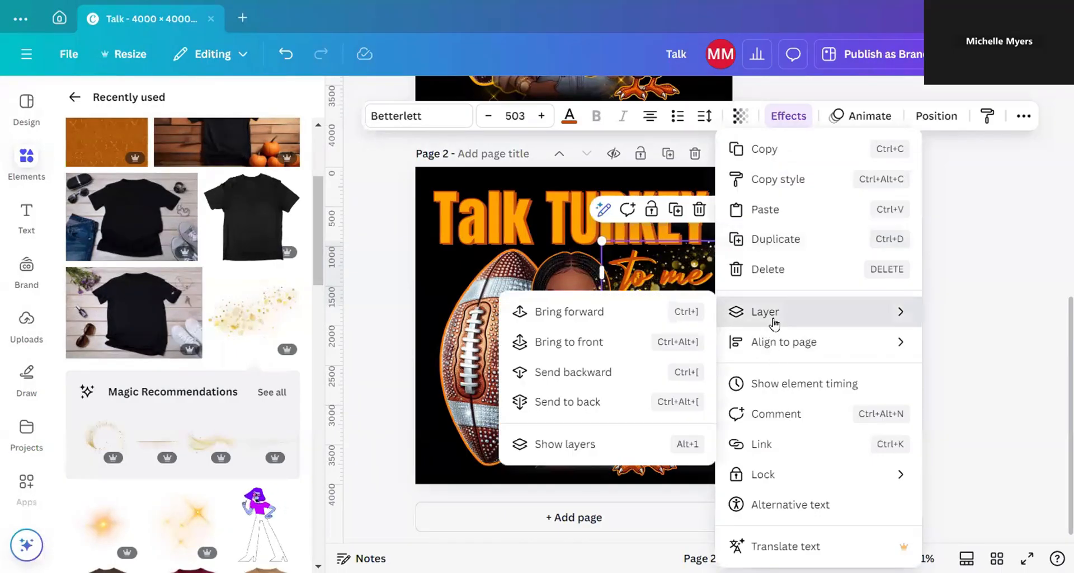
click(584, 402)
click(793, 356)
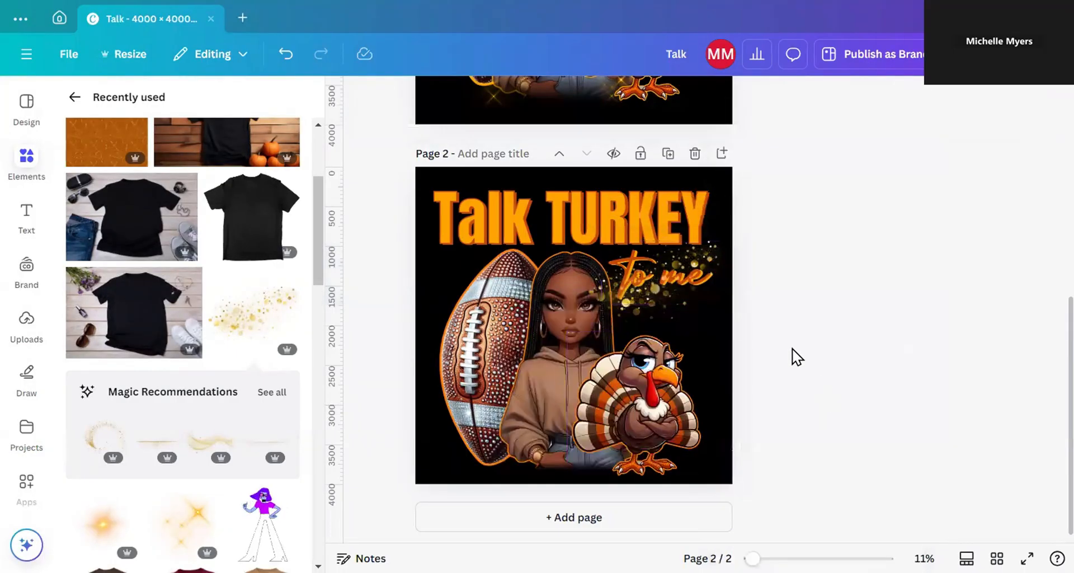
click(665, 309)
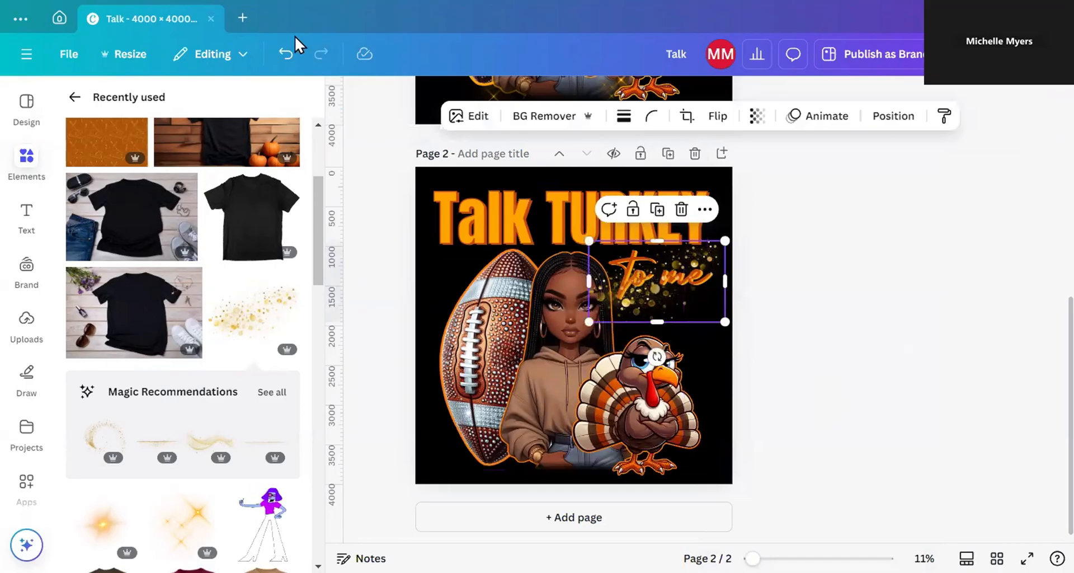
click(284, 53)
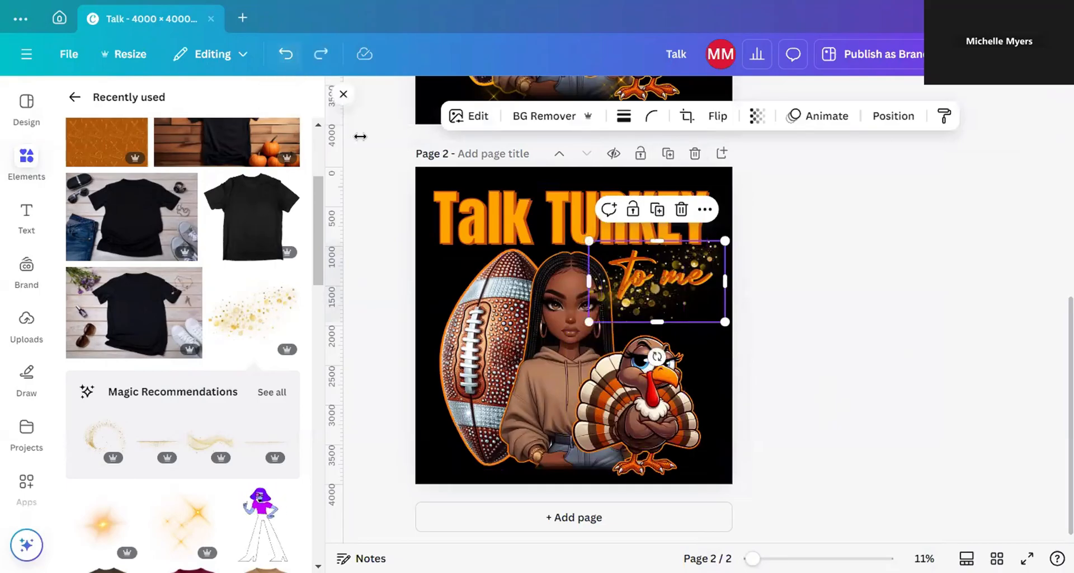
click(804, 326)
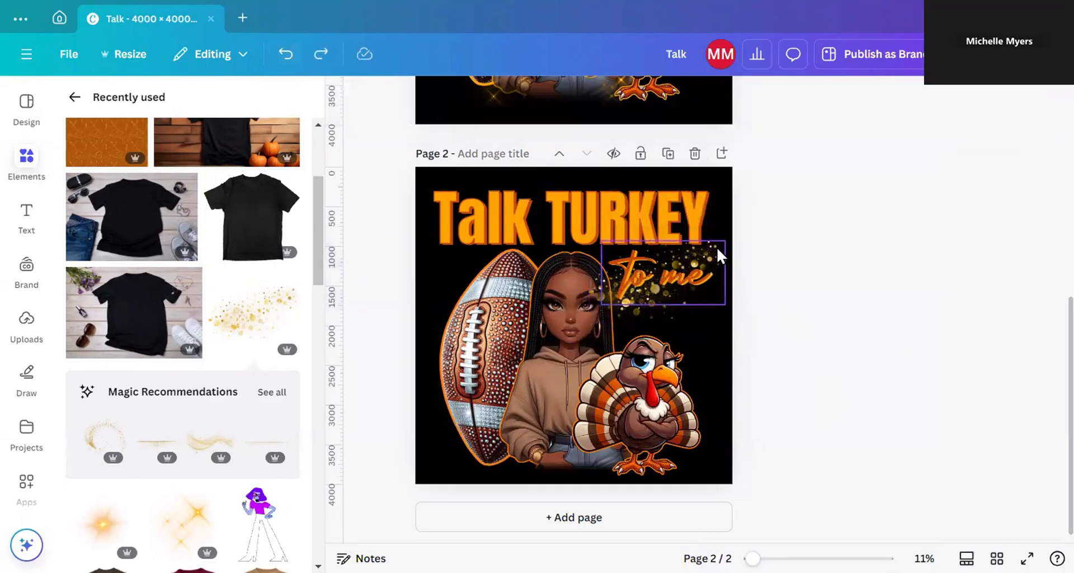
Step: Move the "to me" text slightly down over the gold sparkles
click(716, 246)
drag(717, 247, 714, 255)
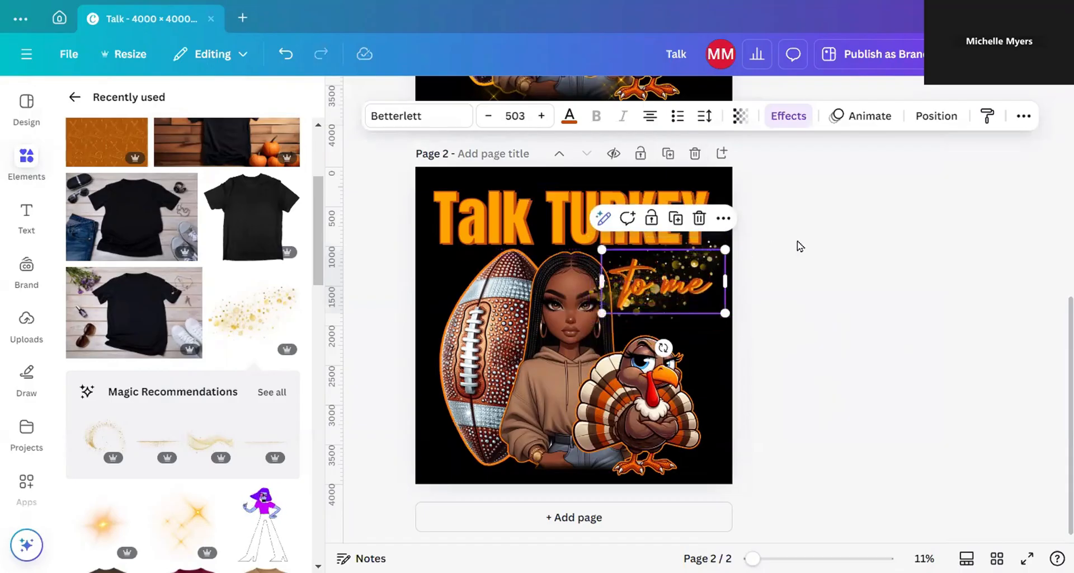
click(741, 240)
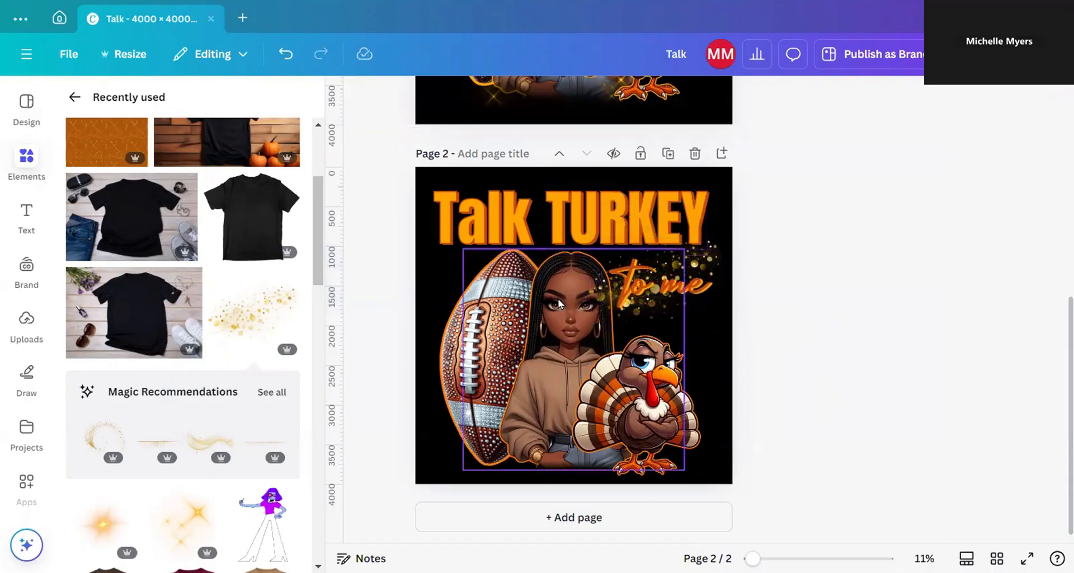
Step: Send the Gold Bokeh graphic around "to me" to the back, behind the woman and the text
click(587, 291)
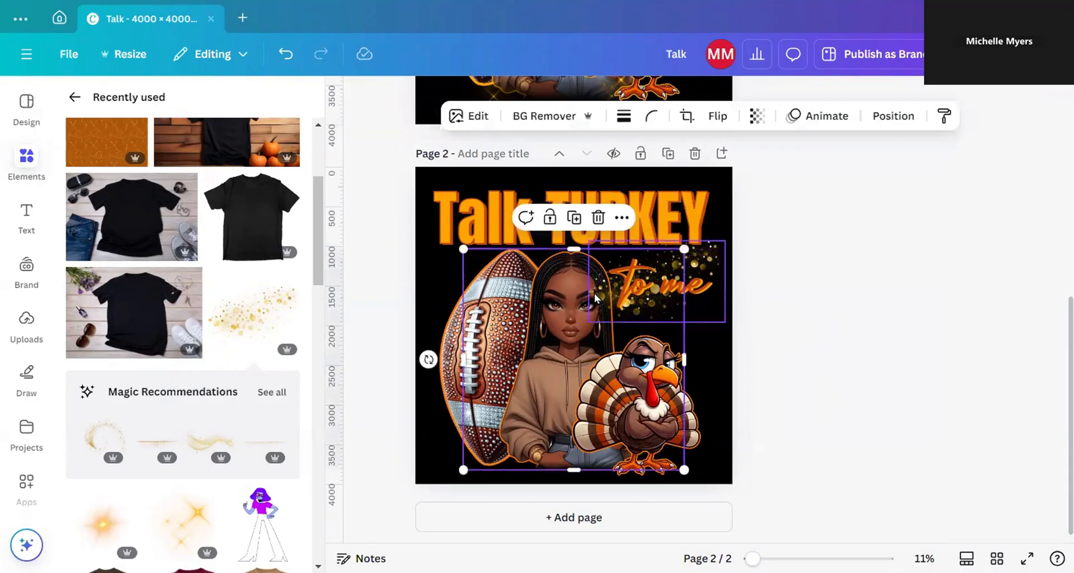
click(594, 293)
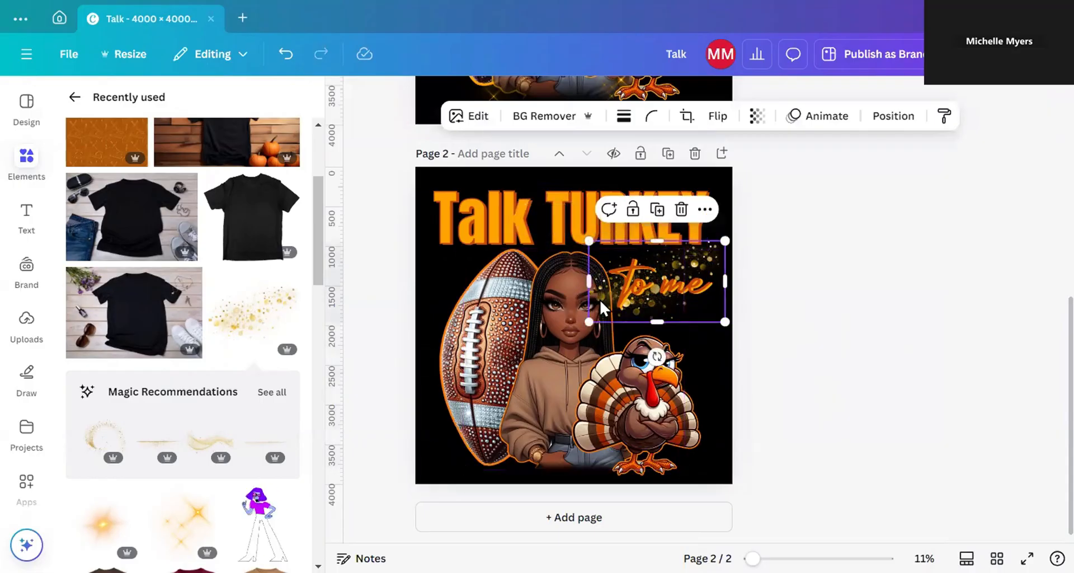
right_click(599, 300)
mouse_move(647, 258)
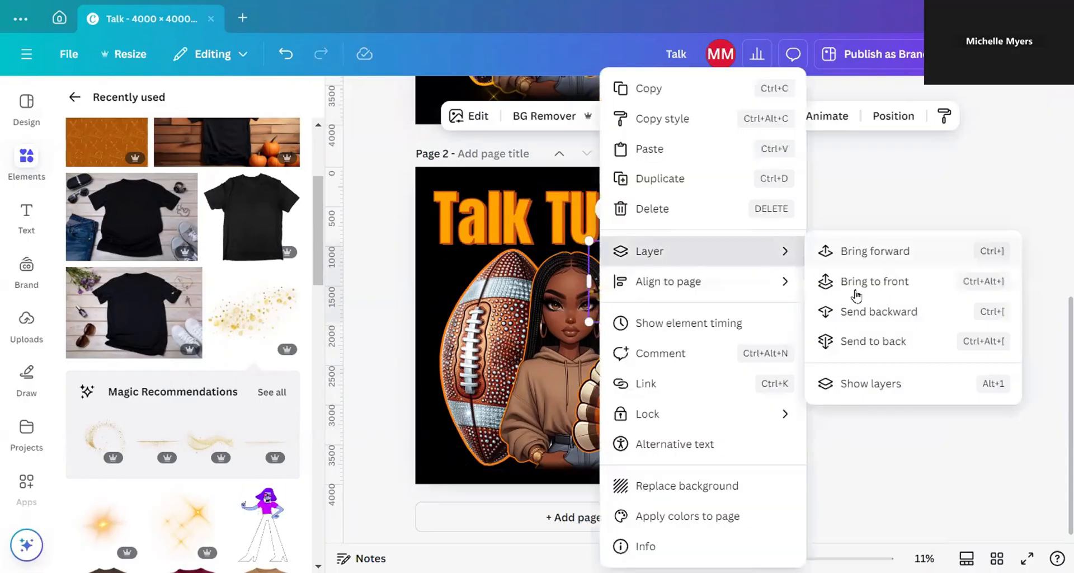
click(882, 344)
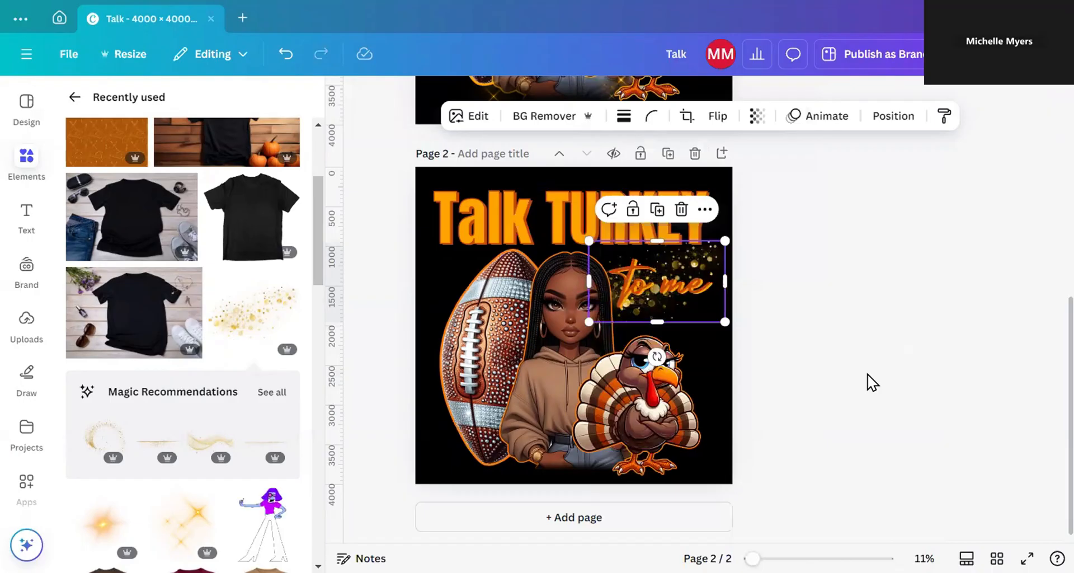
click(870, 382)
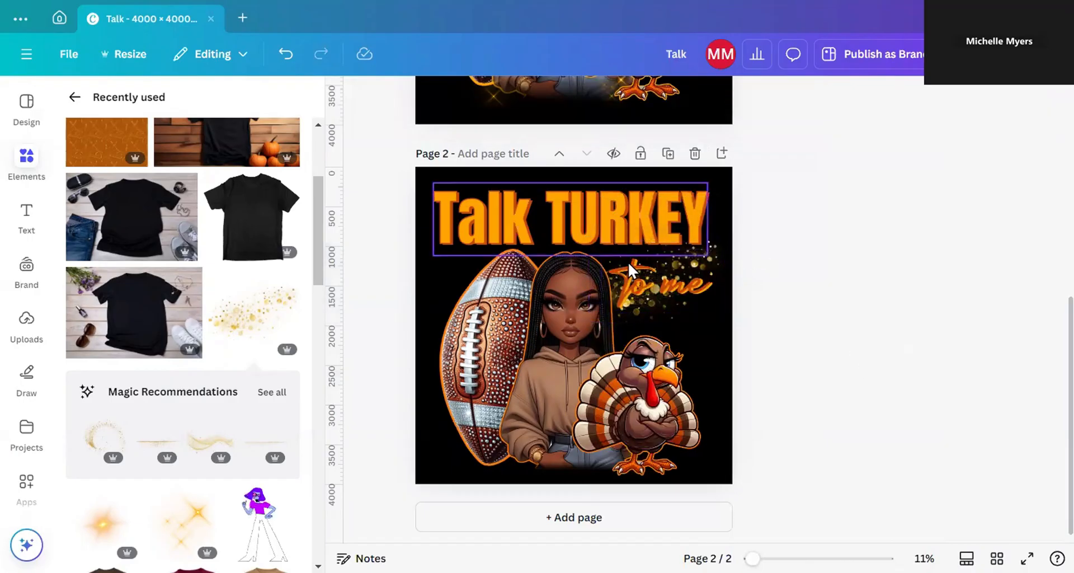
Step: Add a second Gold Bokeh graphic, check the sparkle placement on page 1, and position it behind the word "Talk" above the football
click(258, 330)
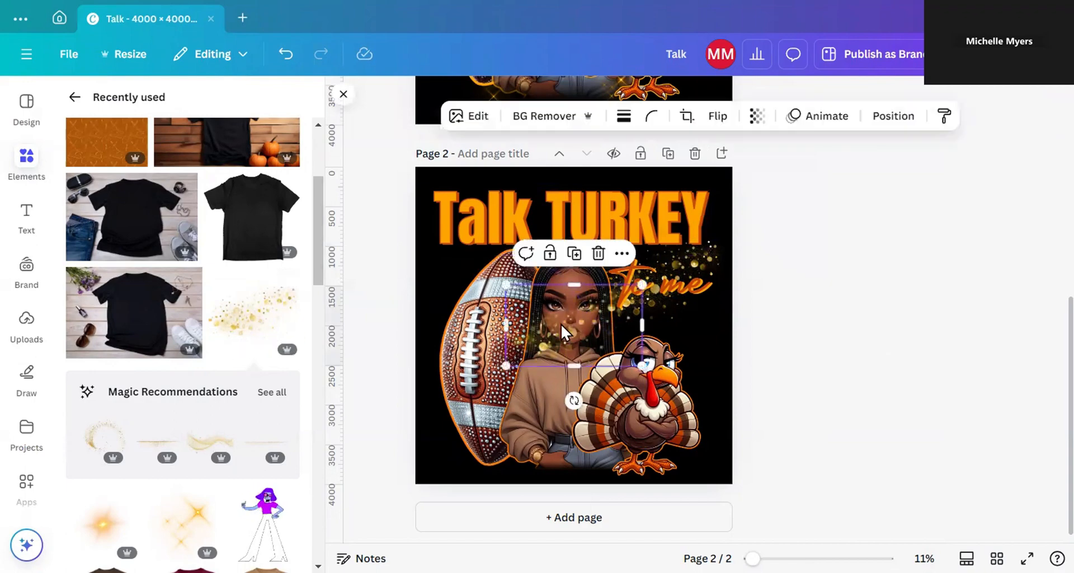
drag(547, 326, 511, 325)
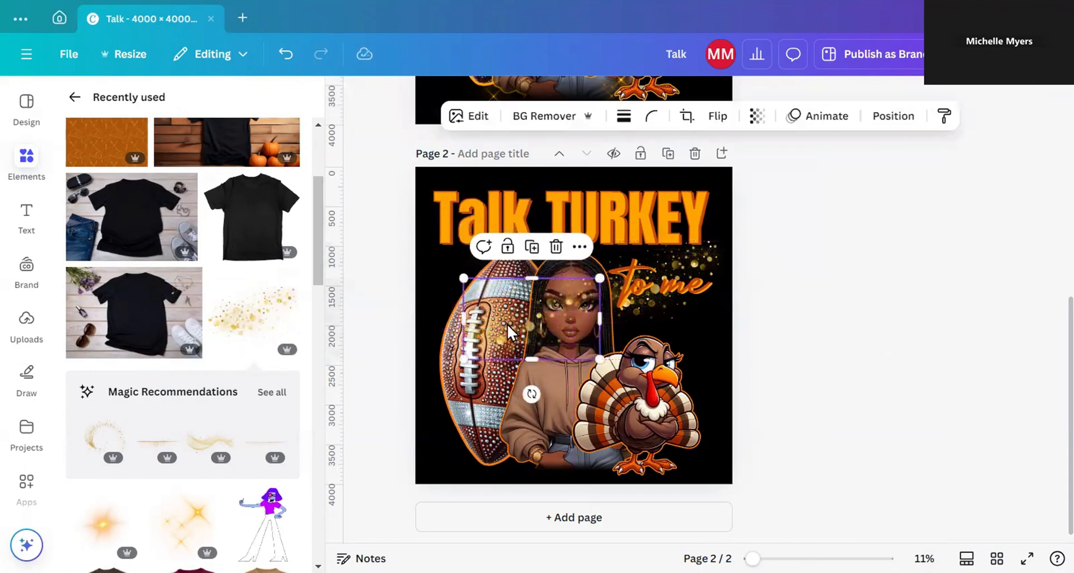
scroll(1047, 347, up, 5)
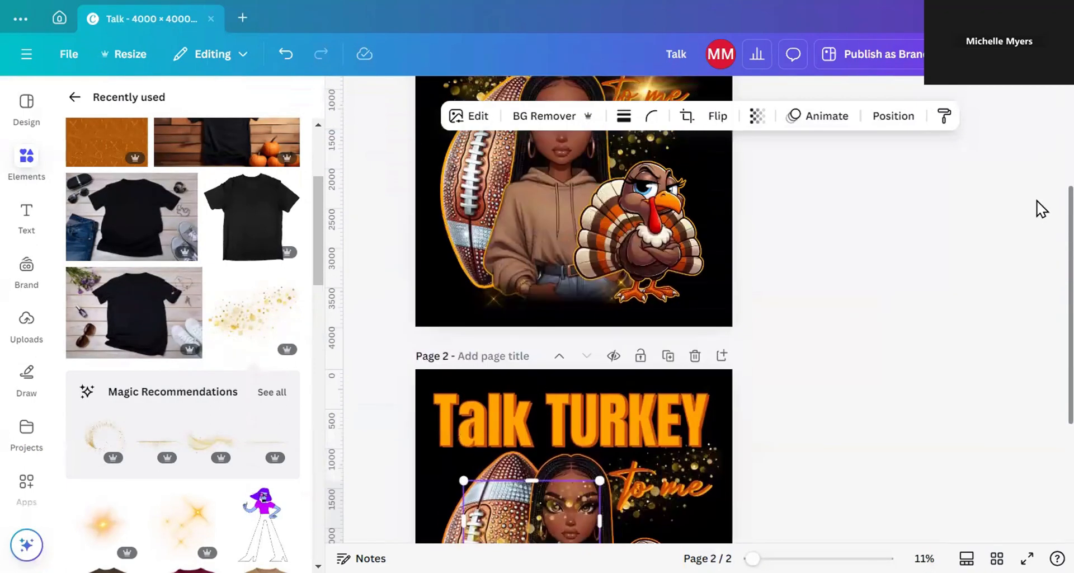
scroll(1041, 212, down, 5)
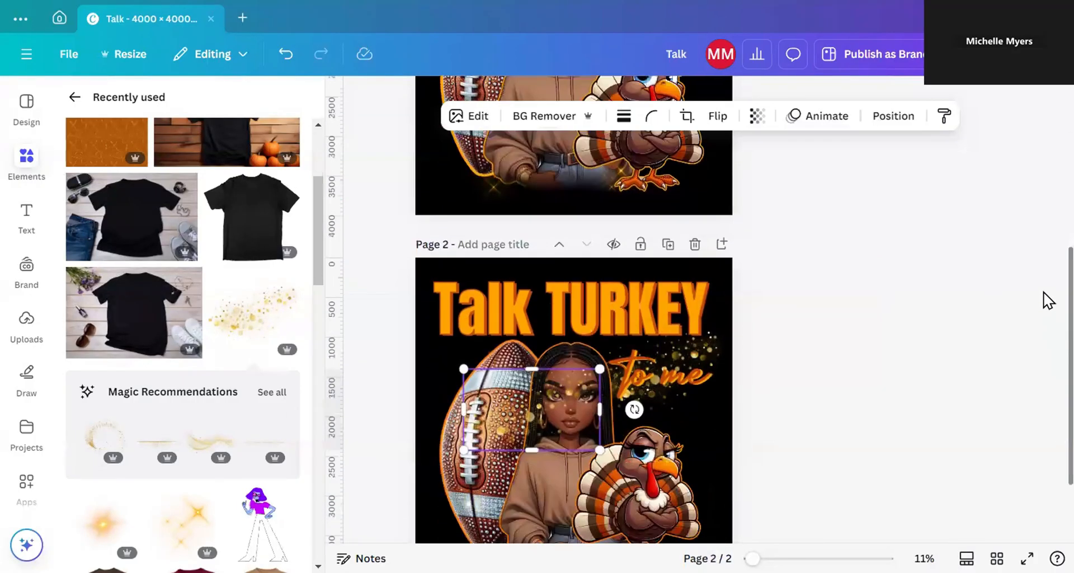
scroll(1046, 279, up, 4)
scroll(1047, 190, up, 2)
scroll(1047, 295, down, 5)
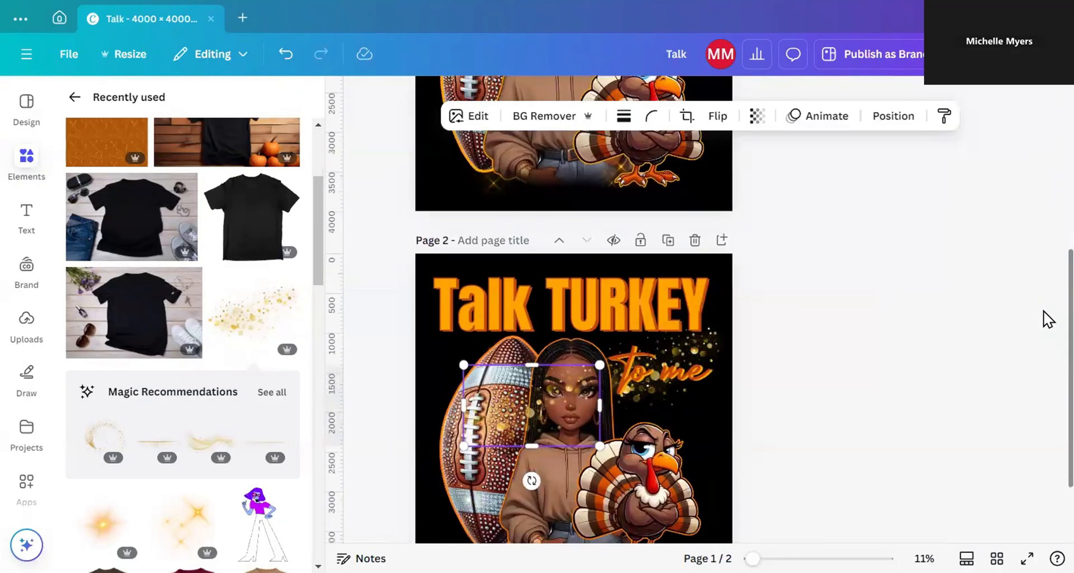
click(717, 336)
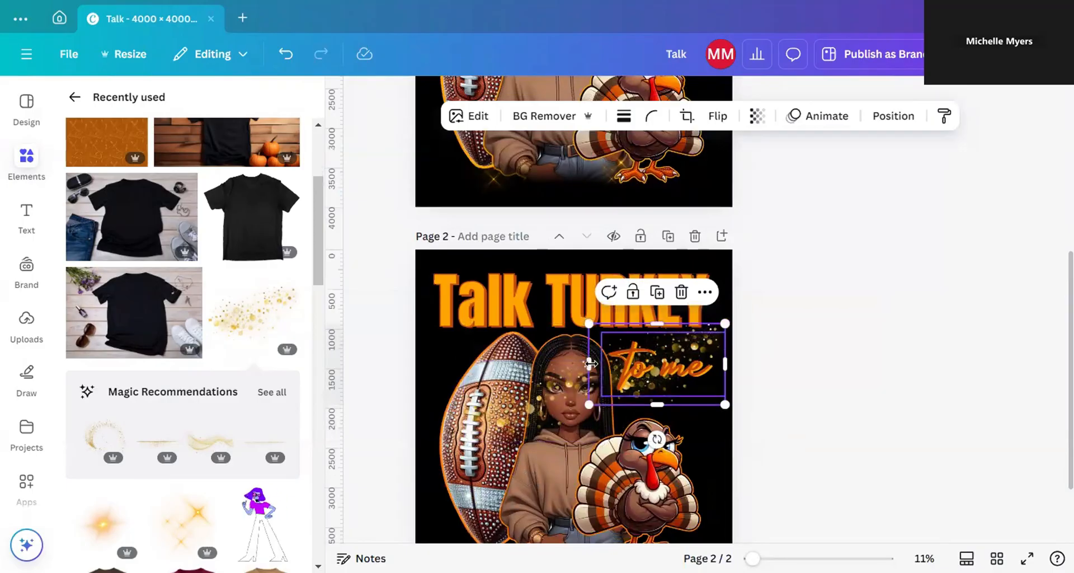
drag(590, 361, 490, 336)
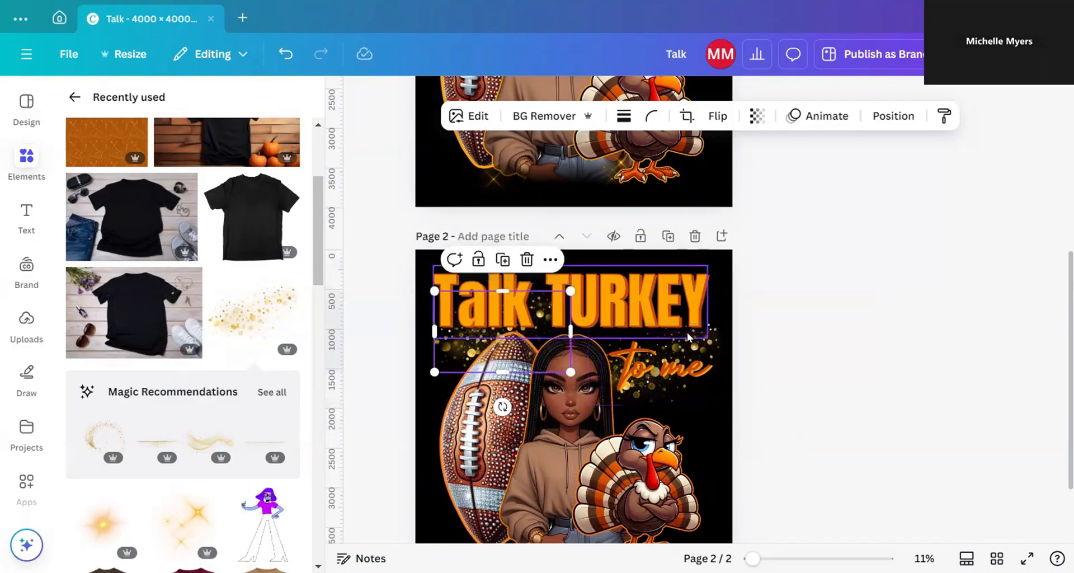
Step: Open page 2's layers list and select the two gold bokeh layers in turn to check their stacking order
click(659, 319)
right_click(658, 319)
mouse_move(770, 324)
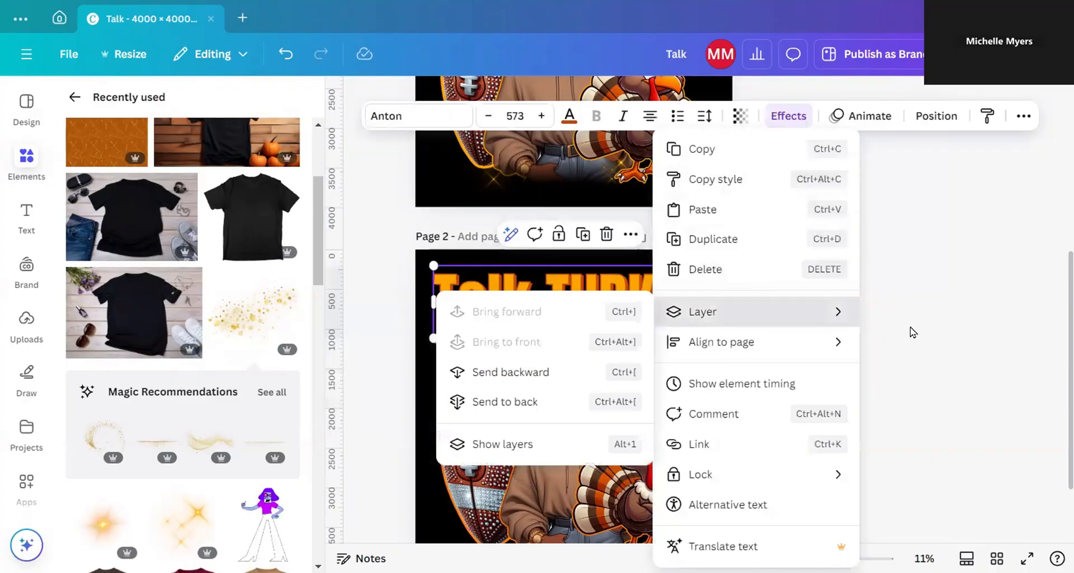
click(553, 443)
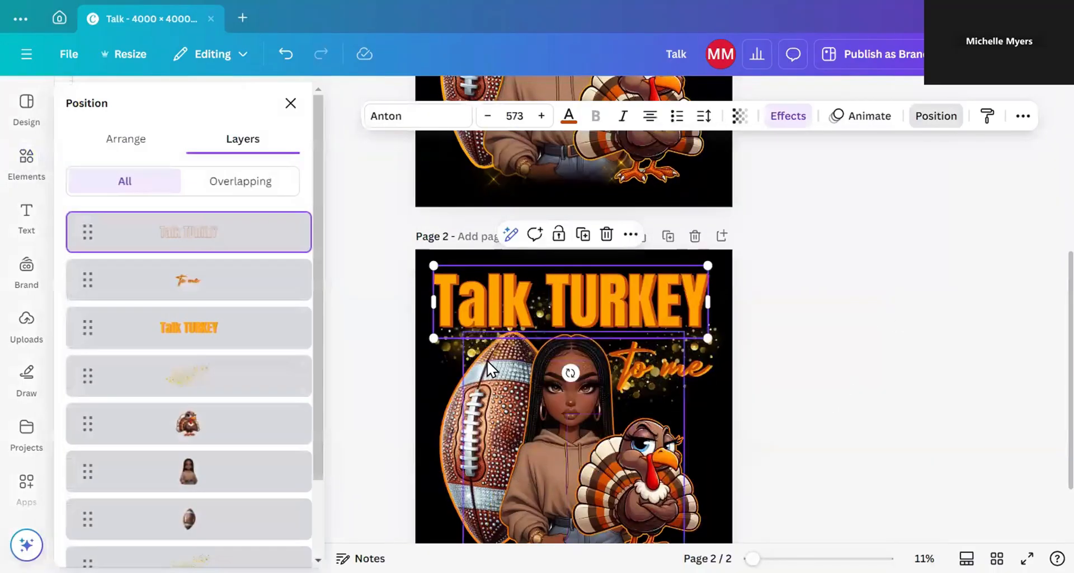
click(135, 384)
scroll(130, 336, down, 2)
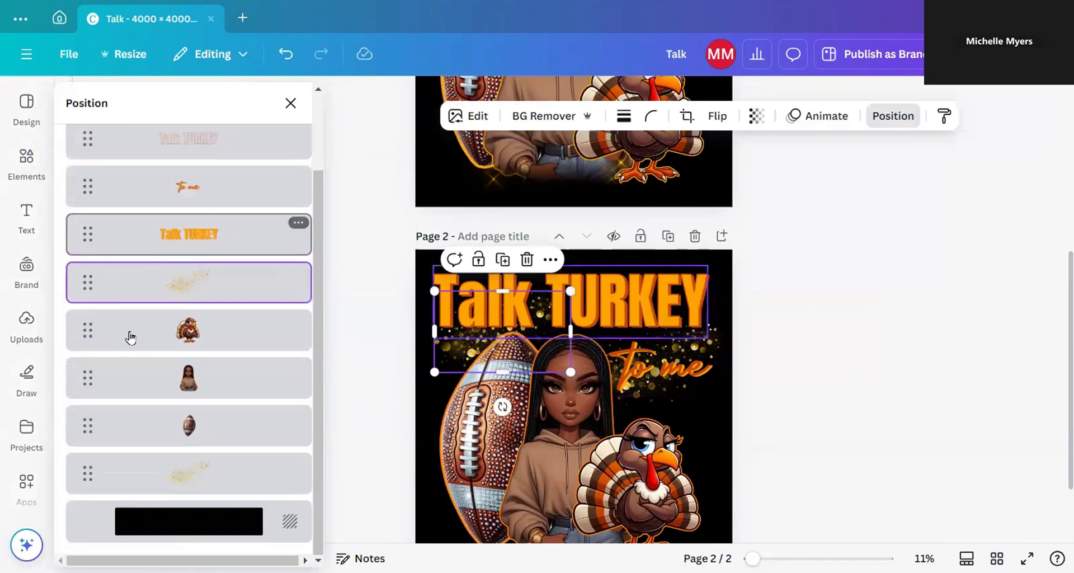
click(144, 475)
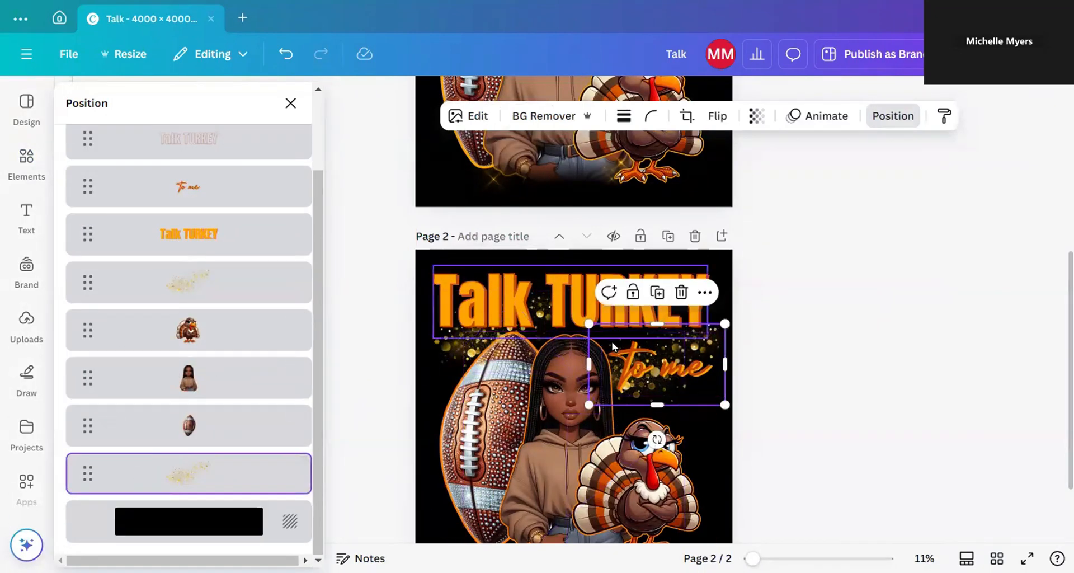
Step: Move the Gold Bokeh graphic behind "to me" lower, toward the turkey's head, and shrink it slightly
drag(608, 346, 603, 370)
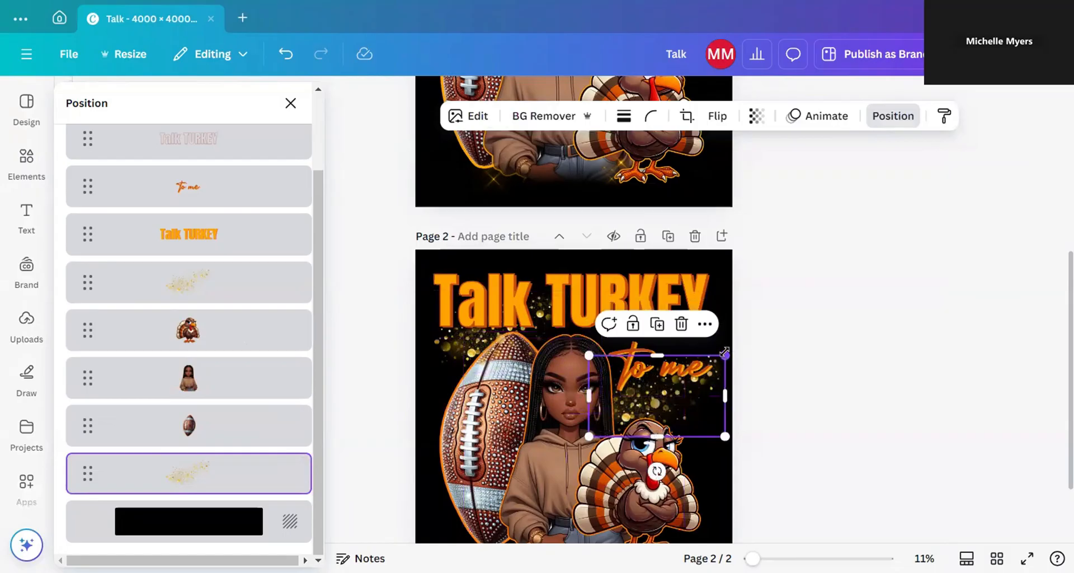
drag(722, 354, 719, 356)
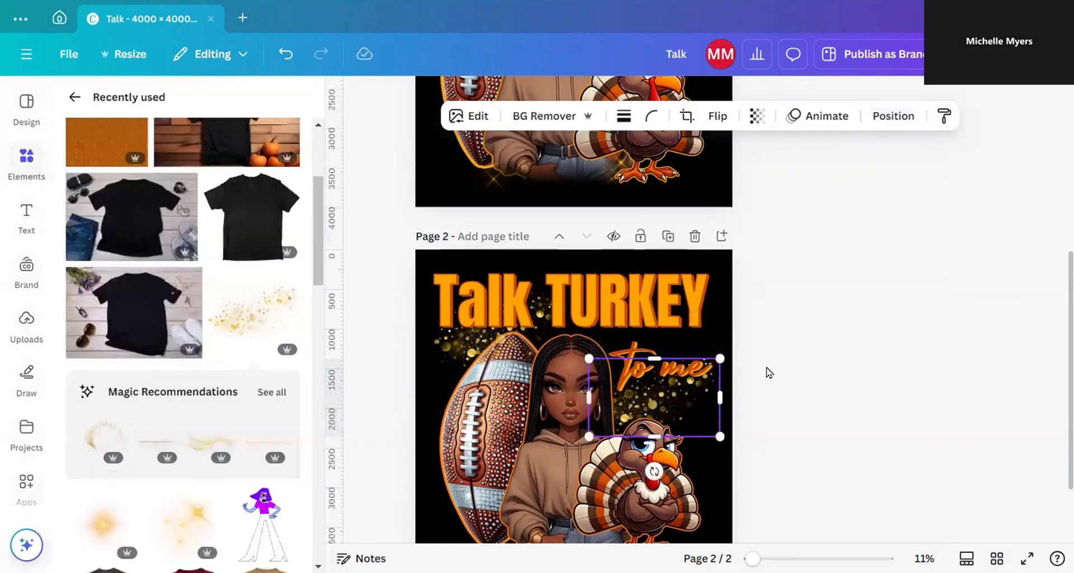
click(832, 371)
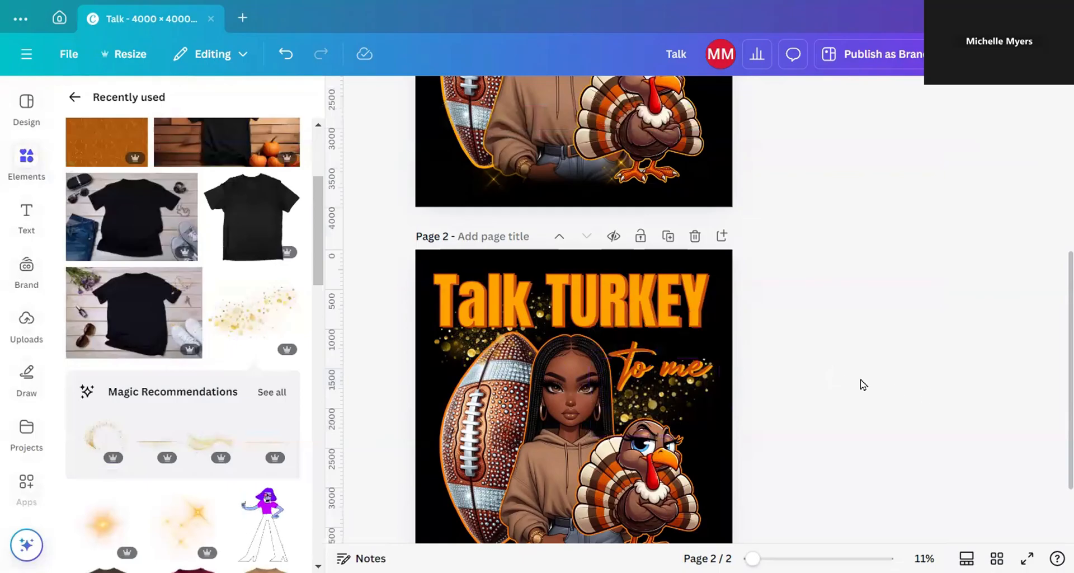
Step: Reorder page 2's layers so the Gold Bokeh graphic behind "Talk" sits directly below the football layer
click(448, 360)
right_click(448, 359)
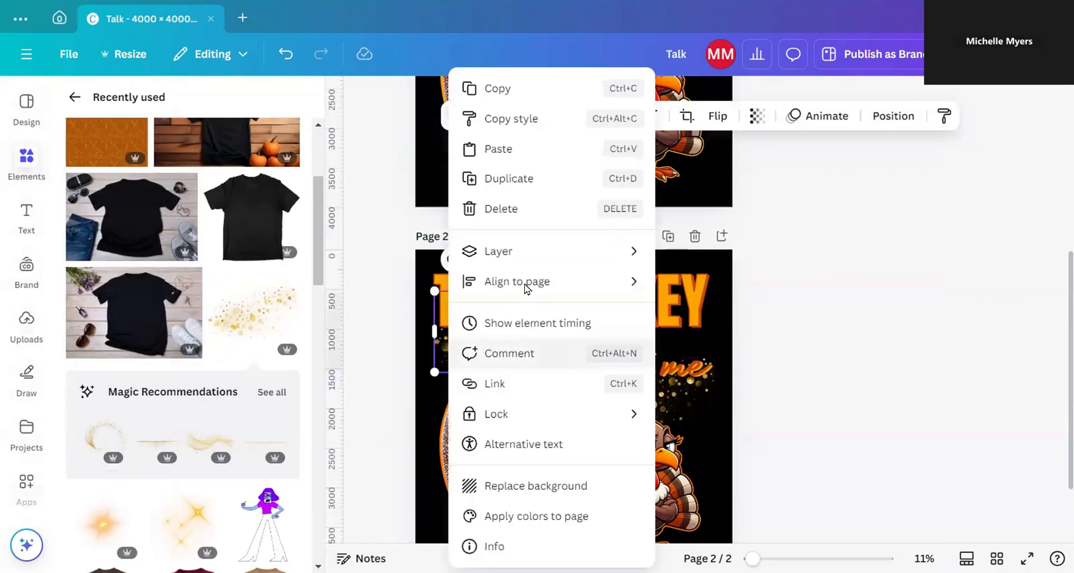
mouse_move(518, 263)
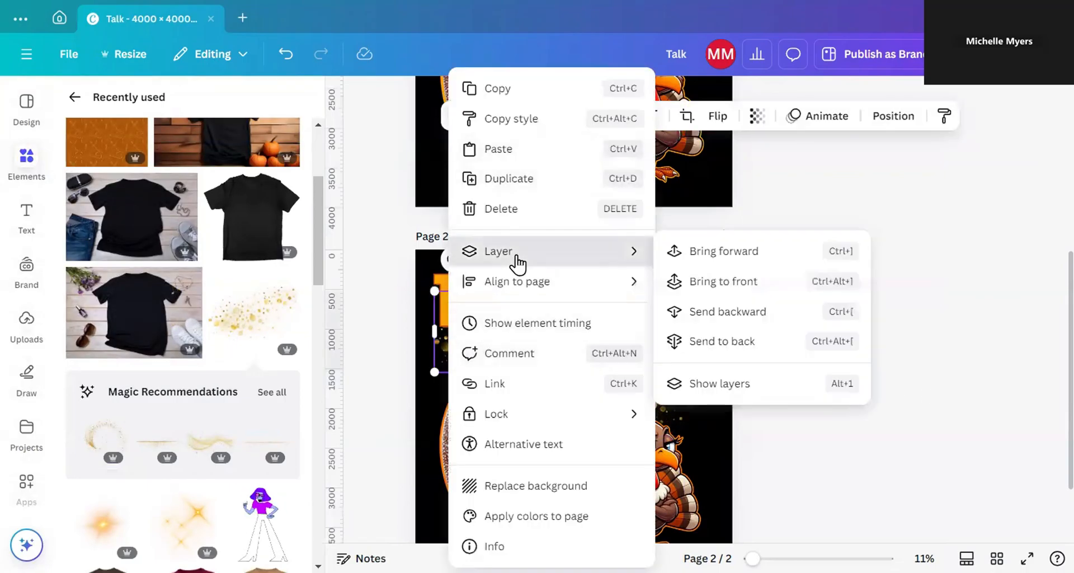
click(721, 384)
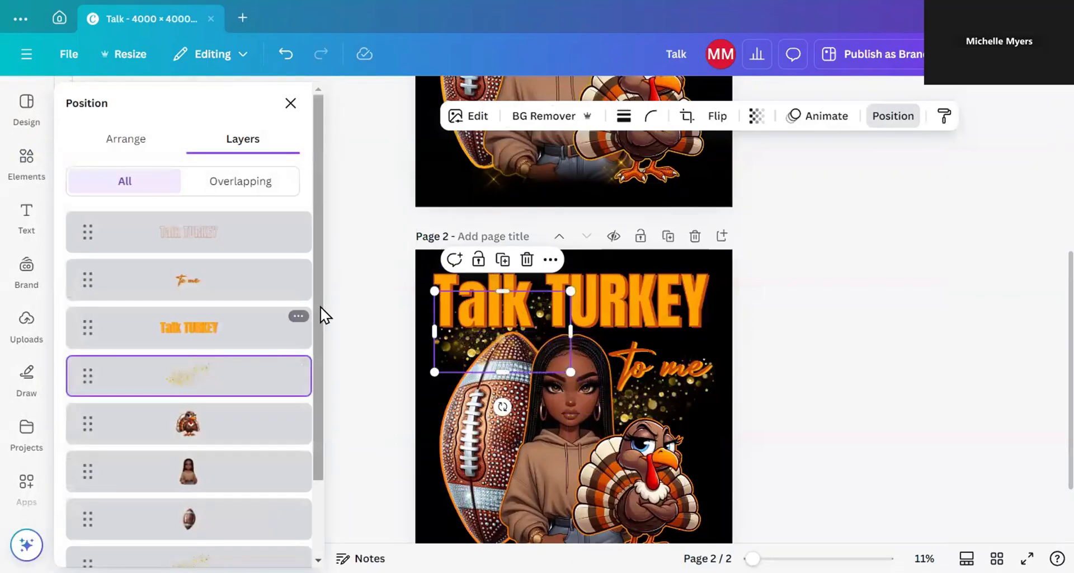
drag(320, 309, 317, 352)
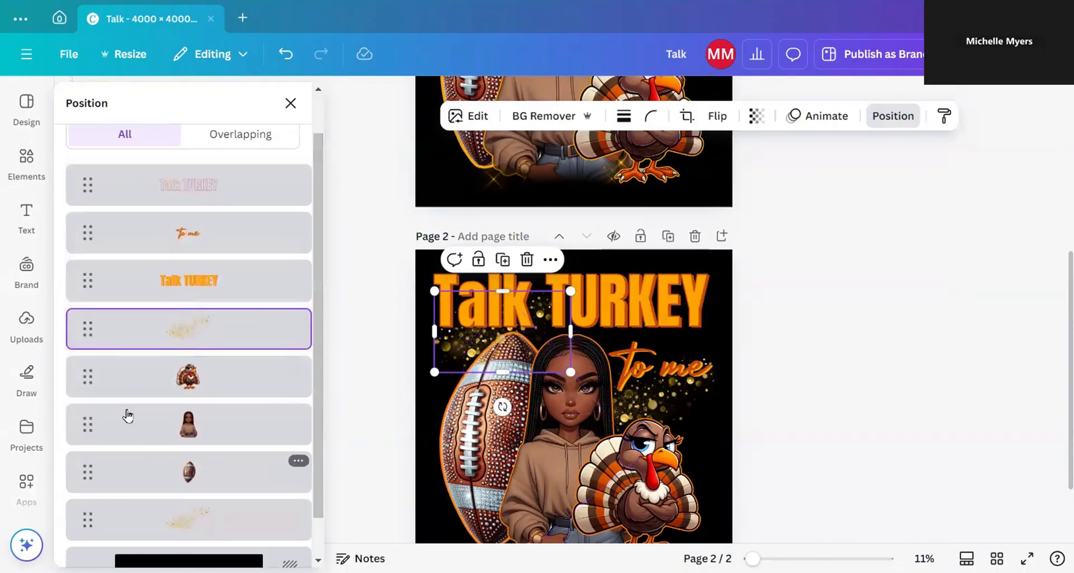
drag(88, 354, 74, 480)
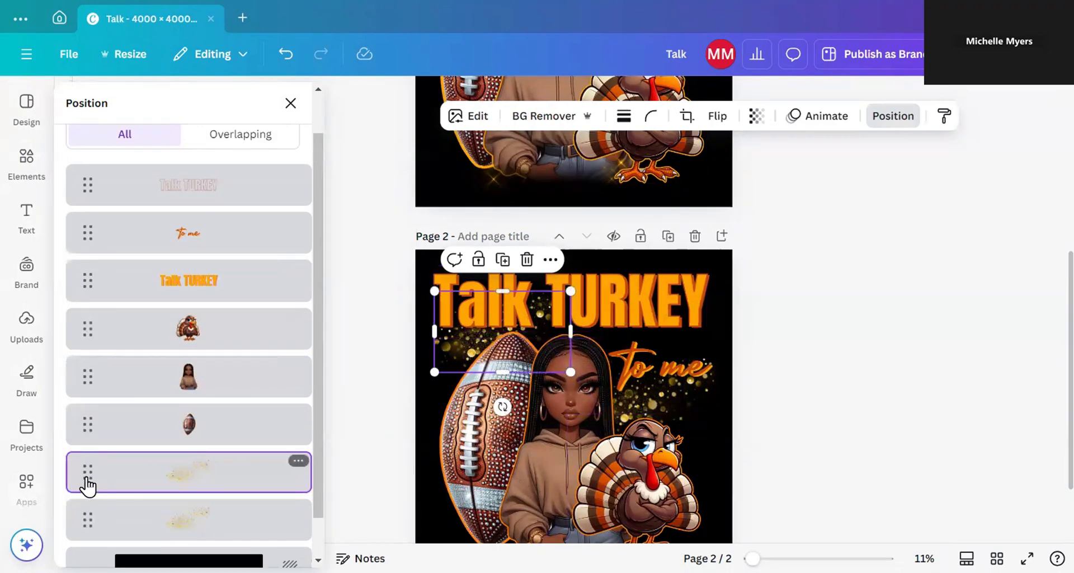
mouse_move(87, 485)
mouse_down()
mouse_move(86, 300)
mouse_move(91, 479)
mouse_up()
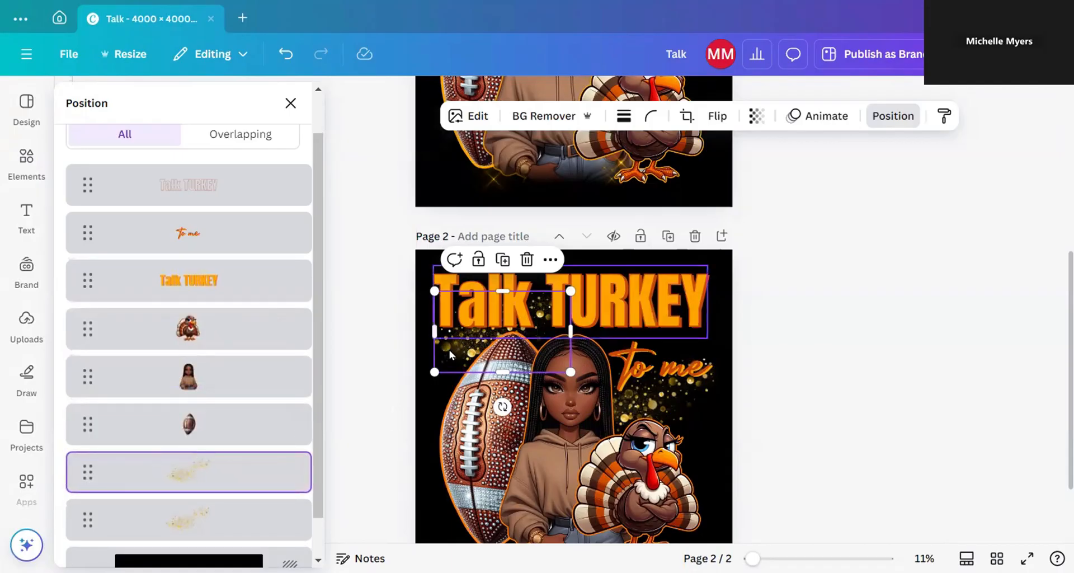
Step: Nudge the Gold Bokeh graphic behind "Talk" slightly down and to the right
drag(445, 356, 448, 362)
click(543, 368)
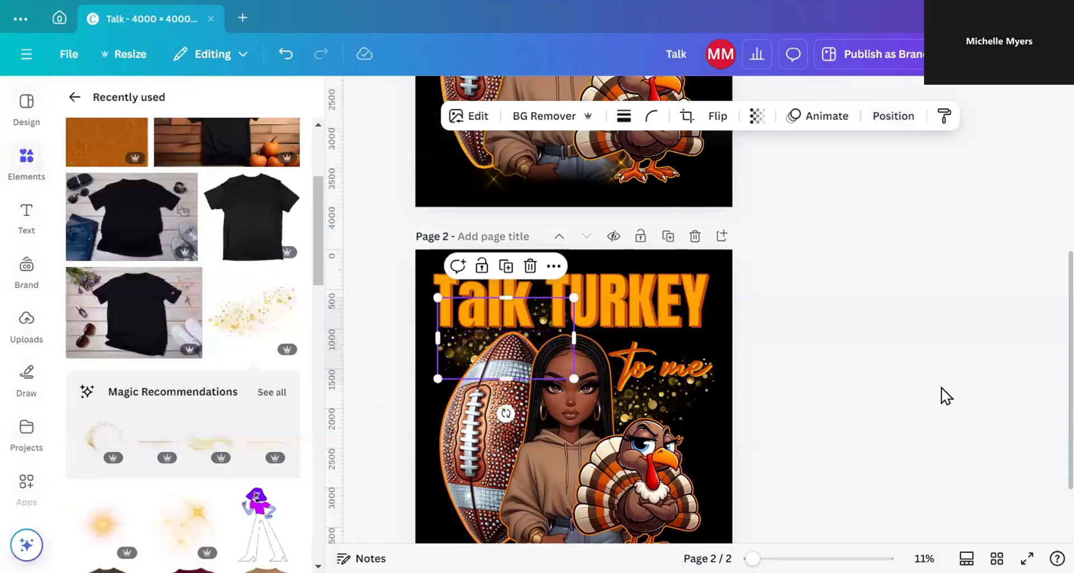
scroll(1048, 336, down, 2)
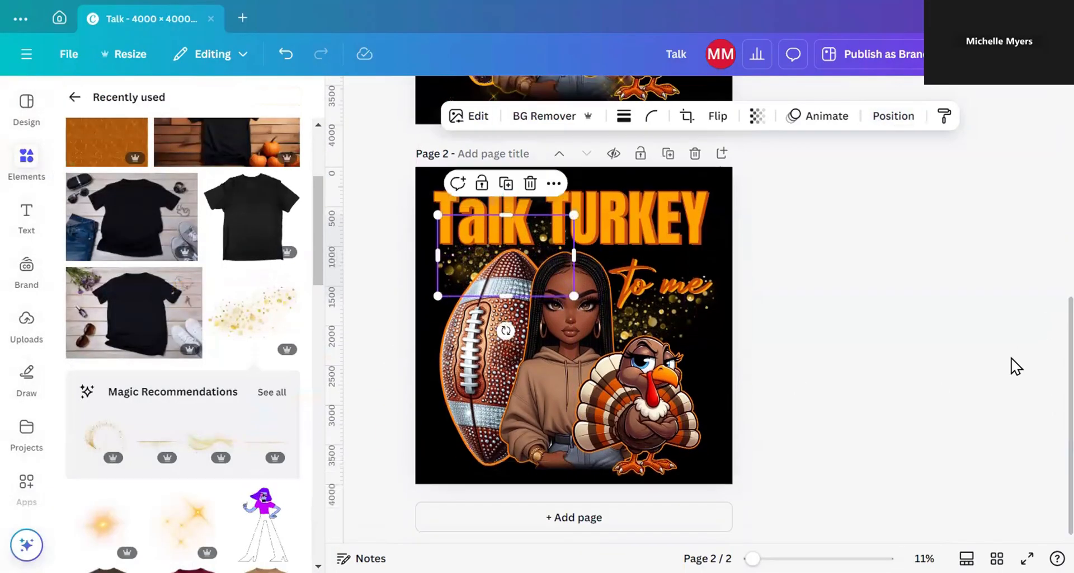
click(1035, 360)
click(669, 399)
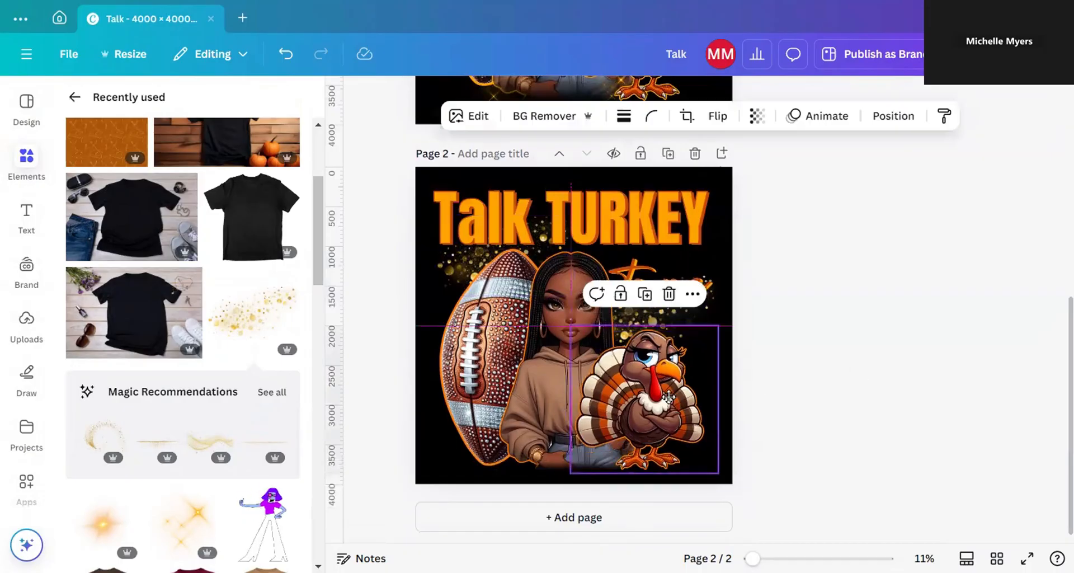
click(885, 376)
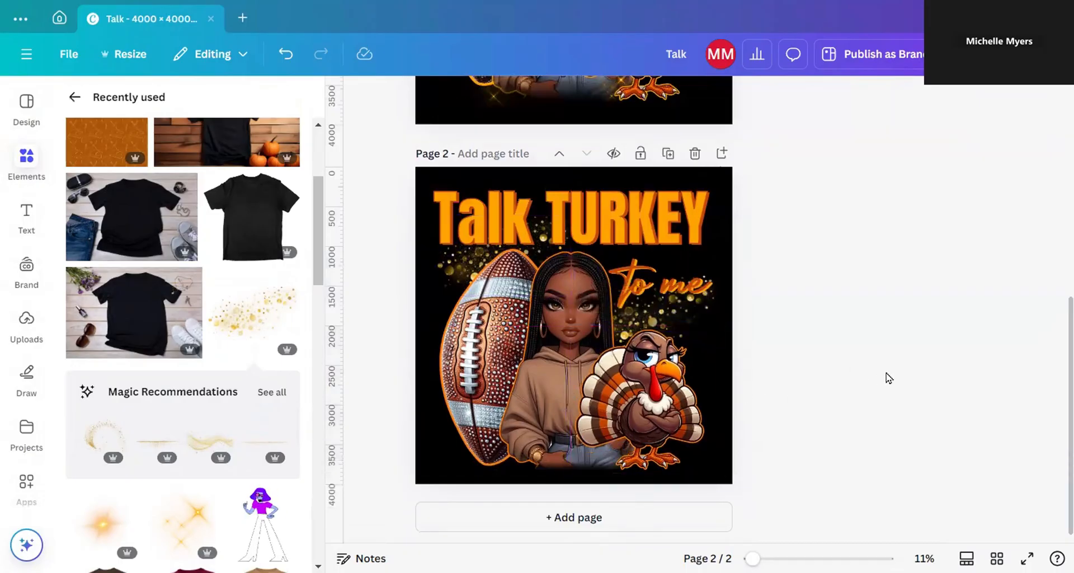
Step: Add the recently used "Lens flare star gold light special effect" graphic and place it between "TURKEY" and "to me"
drag(319, 269, 314, 307)
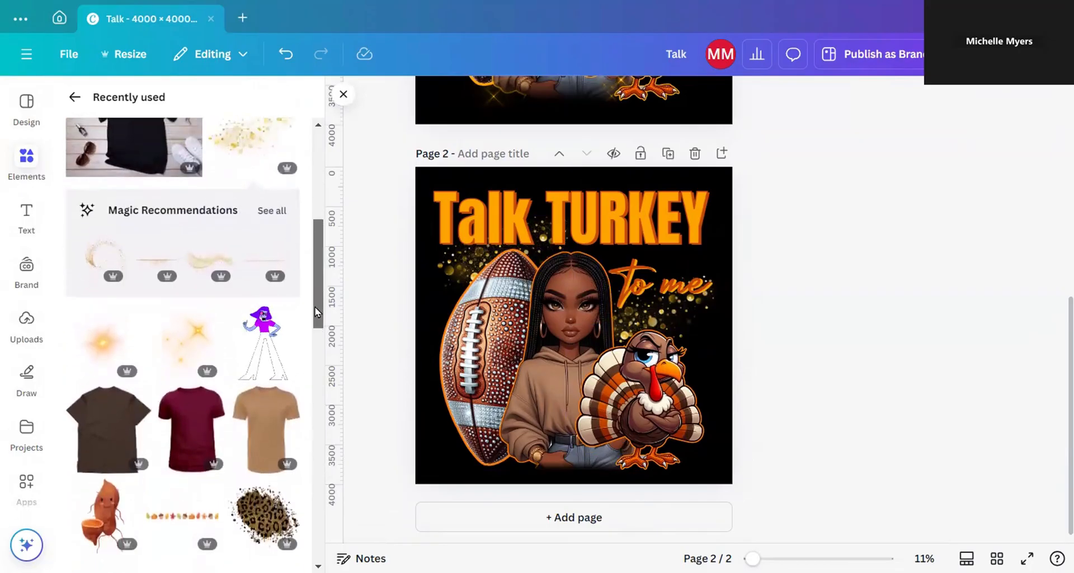
click(180, 355)
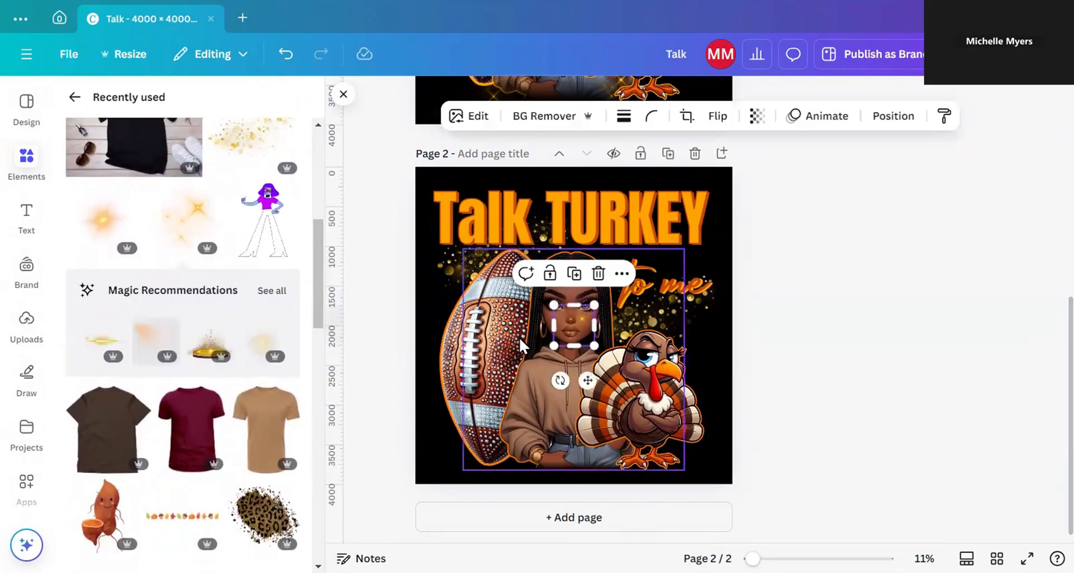
click(208, 195)
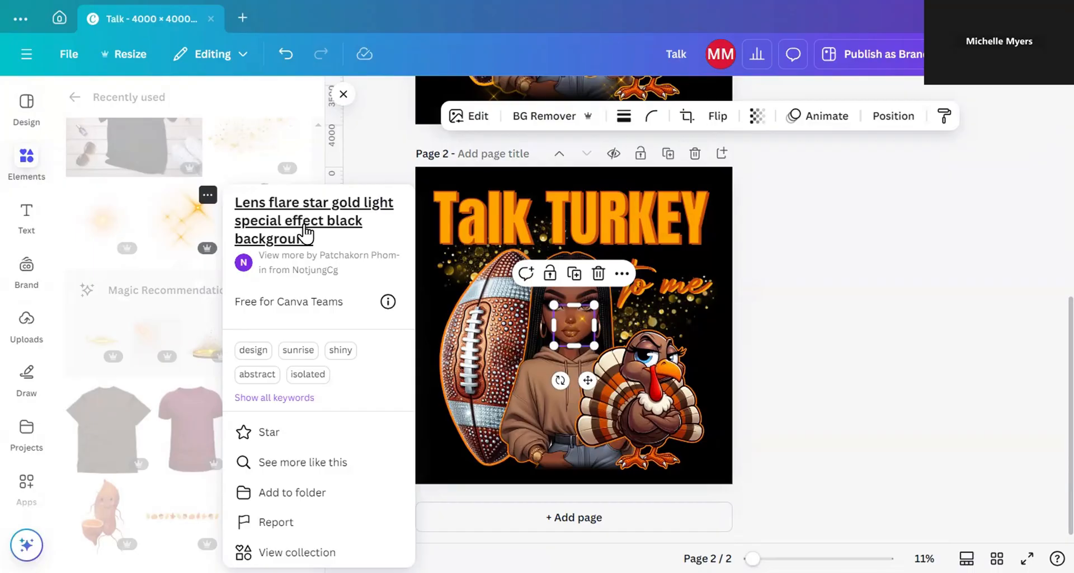
drag(566, 321, 655, 261)
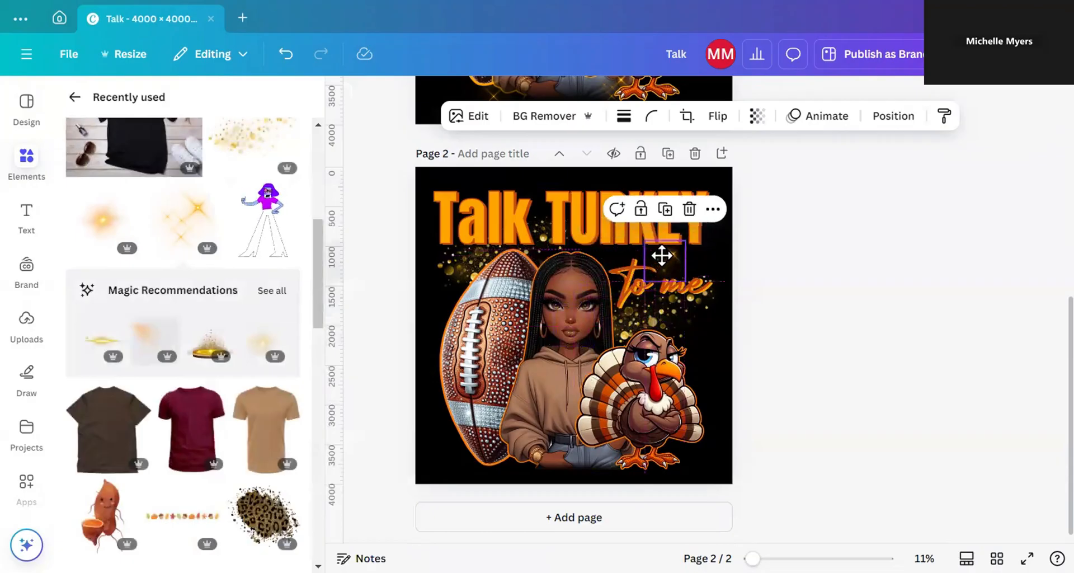
click(657, 256)
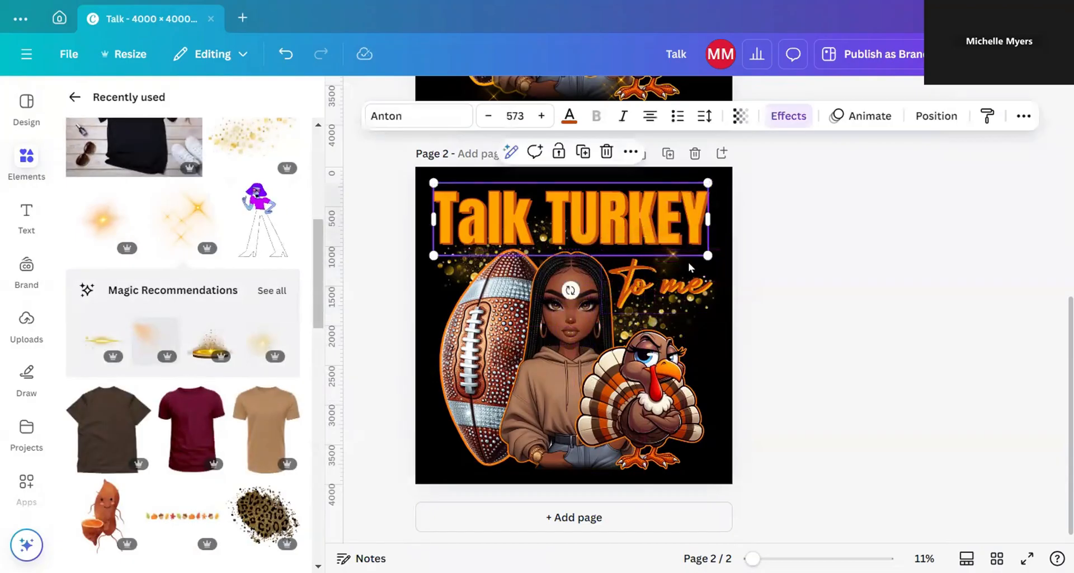
key(Return)
click(877, 272)
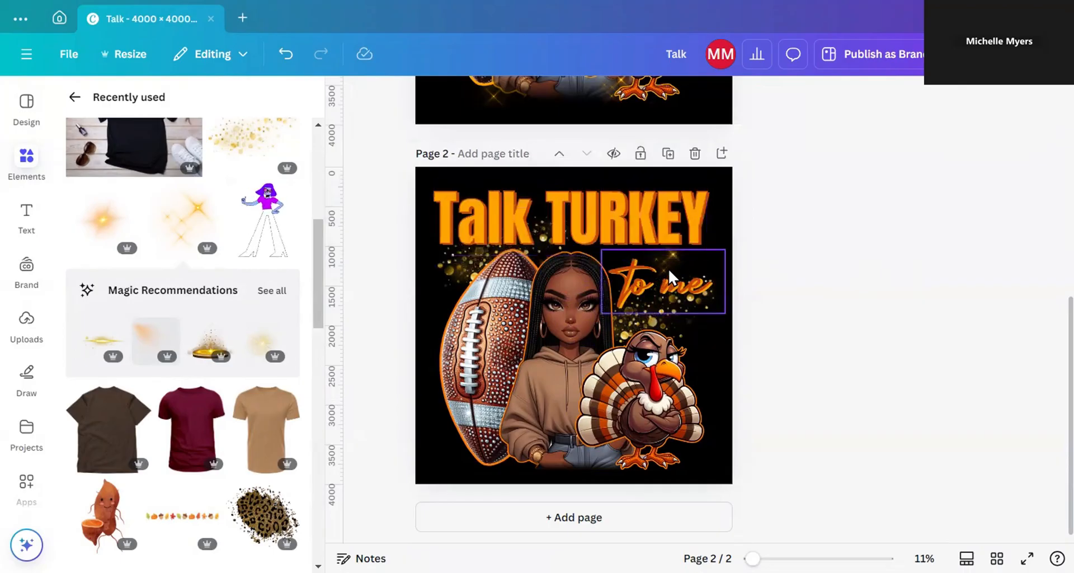
Step: Add two more gold lens flare star graphics, placing one by the woman's sleeve cuff and one at the turkey's feet
click(192, 223)
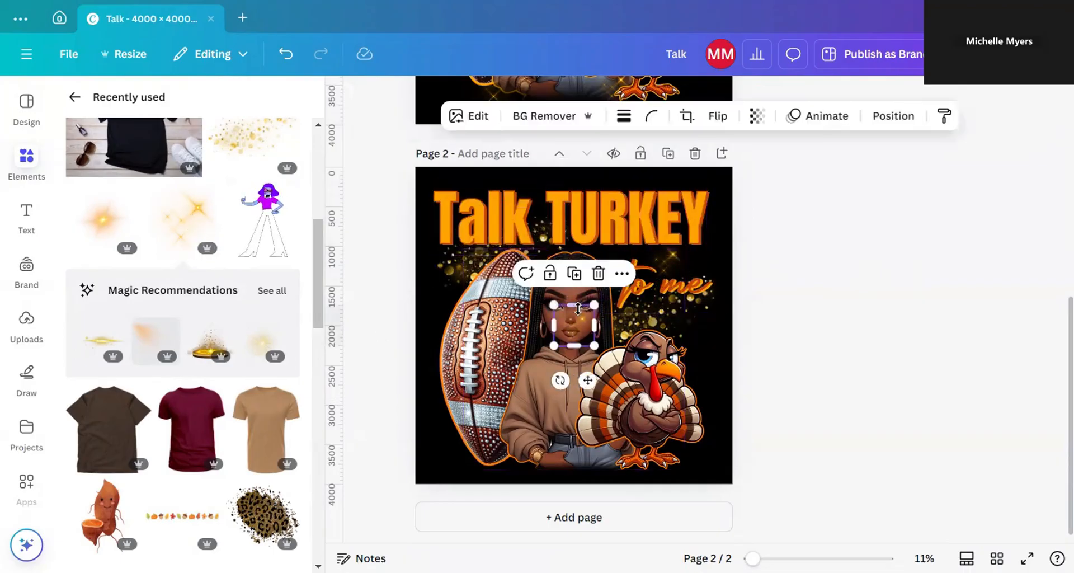
drag(526, 386, 526, 391)
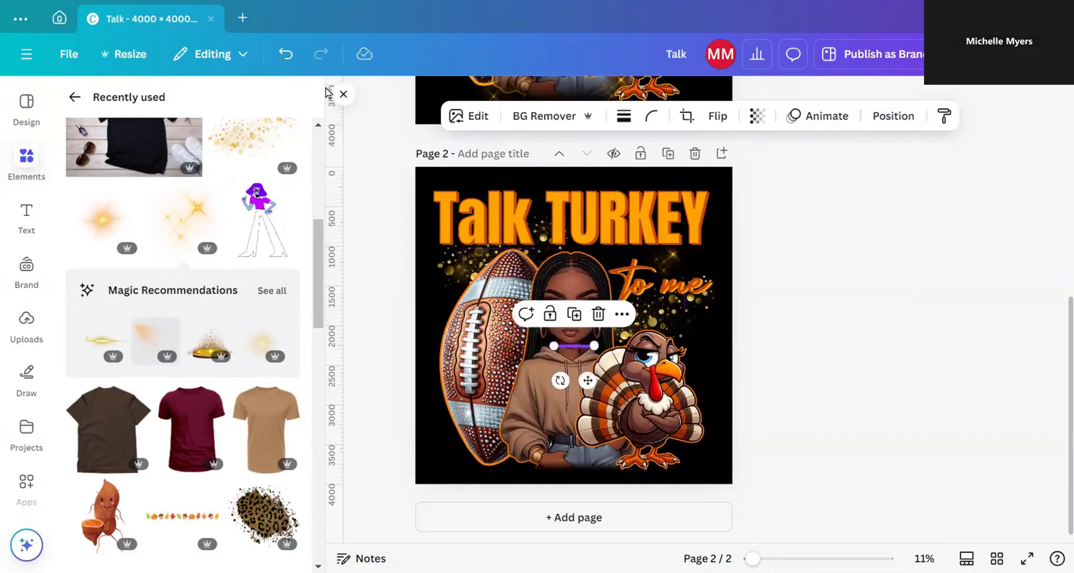
click(285, 54)
drag(578, 320, 517, 448)
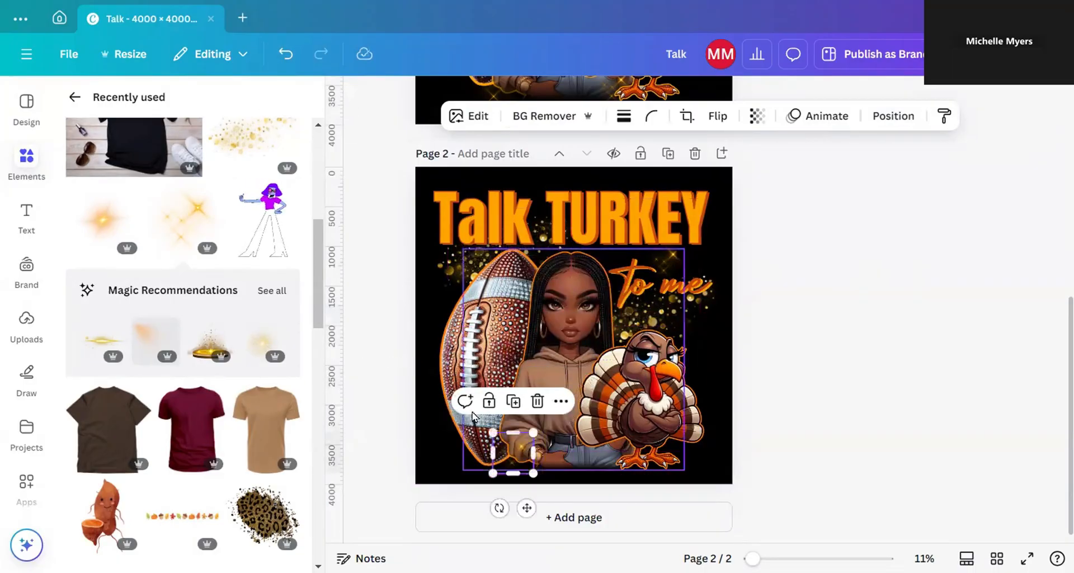
key(ctrl+z)
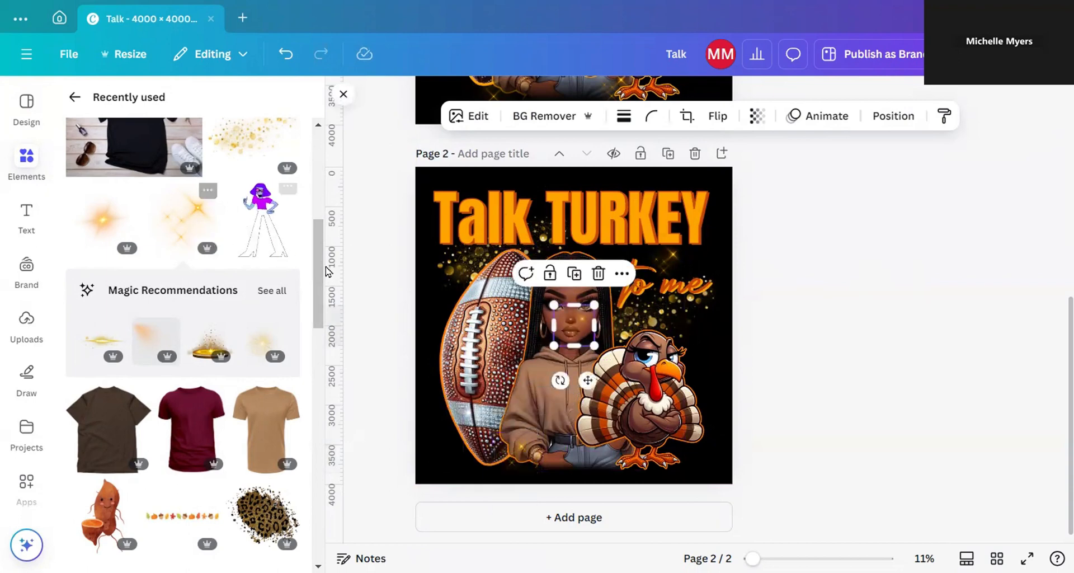
drag(582, 328, 675, 446)
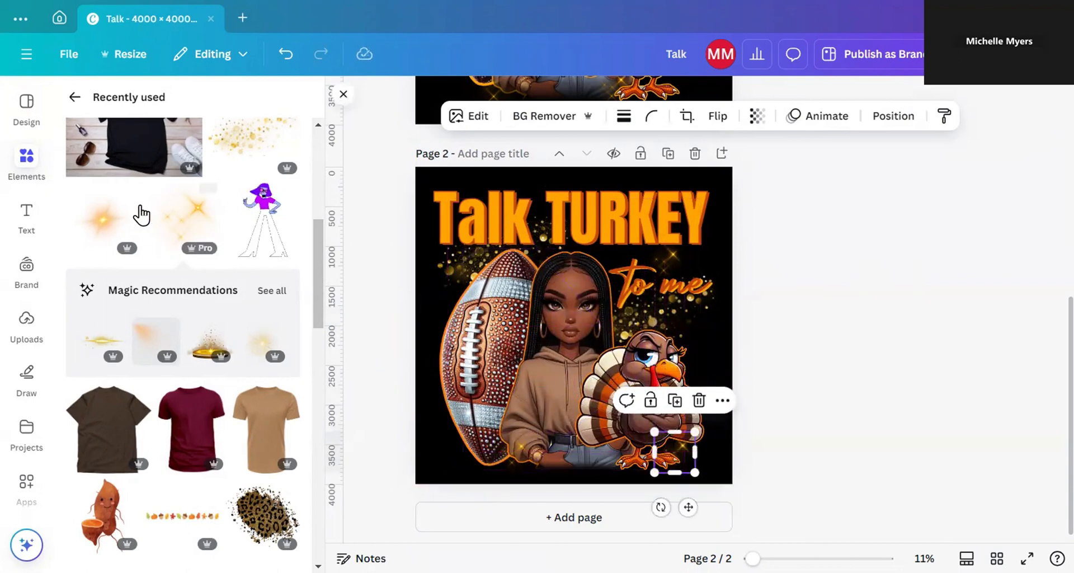
Step: Add another gold lens flare star at the football's upper left edge and nudge the one by the woman's cuff slightly left
click(176, 223)
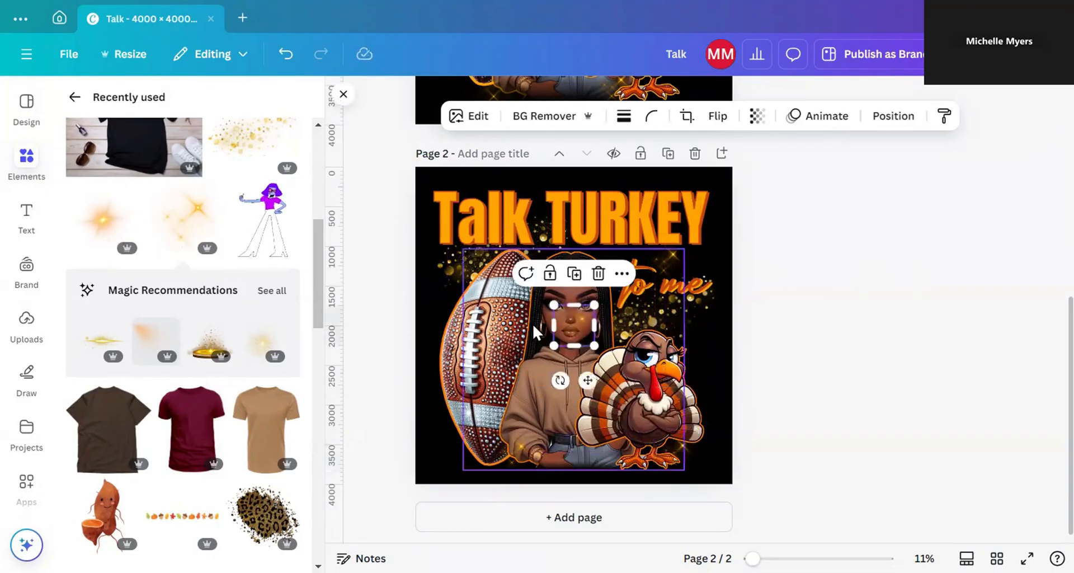
drag(574, 324, 463, 285)
click(373, 349)
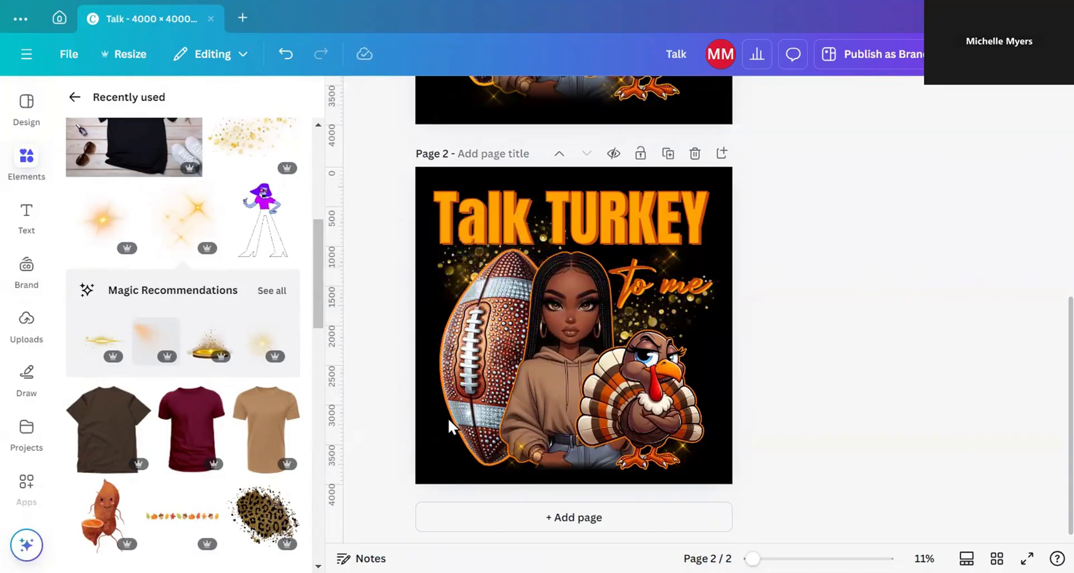
drag(512, 455, 506, 458)
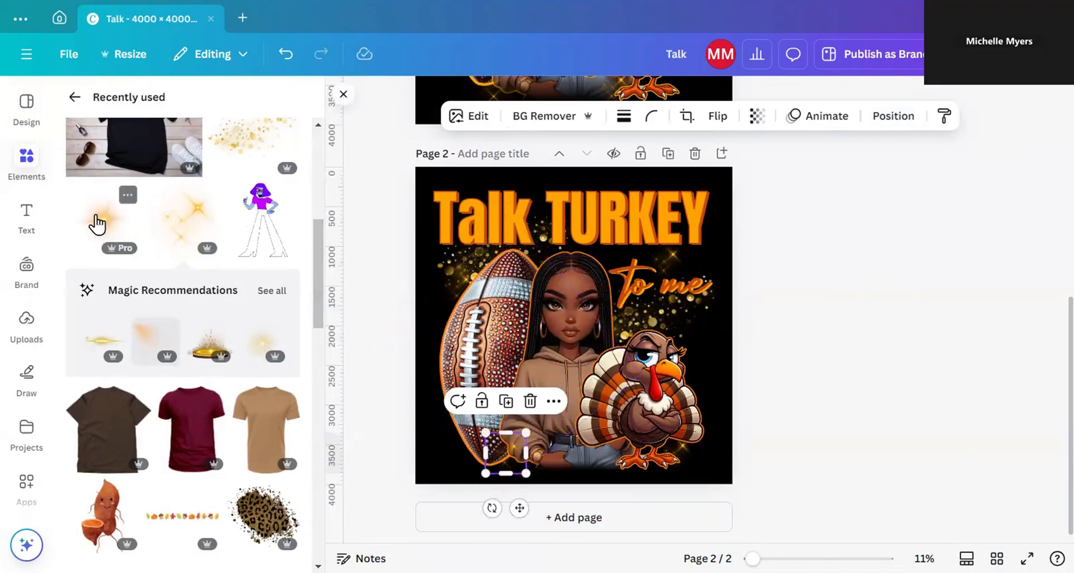
Step: Add the Golden Lens flare graphic and move it between "TURKEY" and "to me"
click(128, 194)
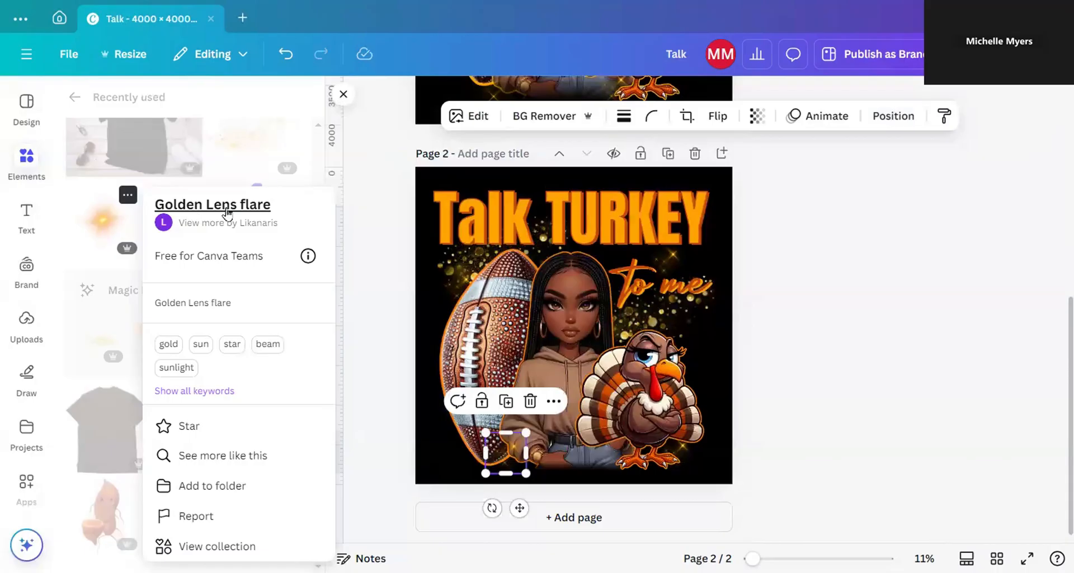
click(106, 221)
click(116, 232)
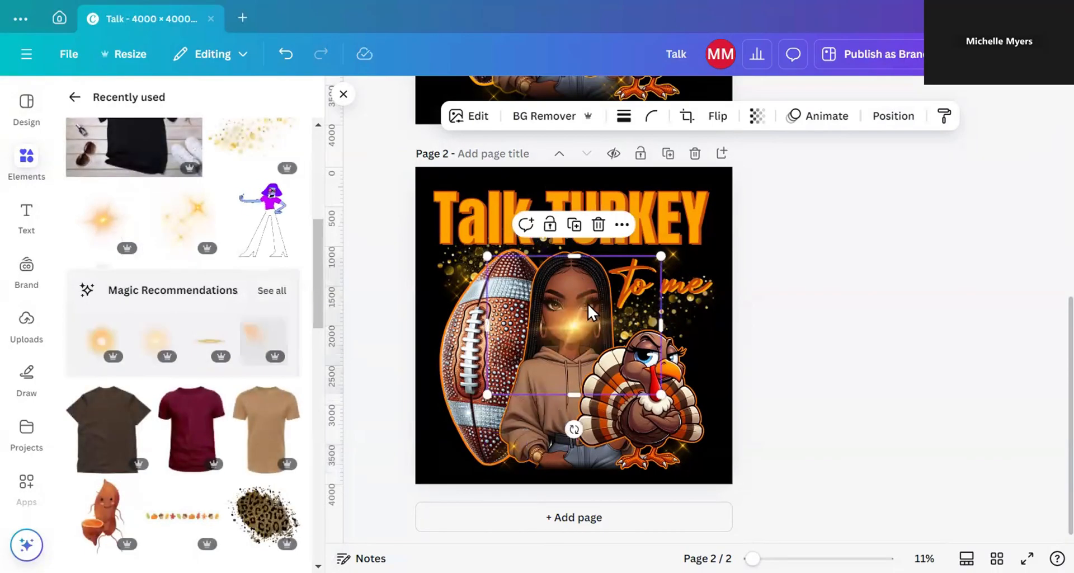
drag(599, 306, 633, 247)
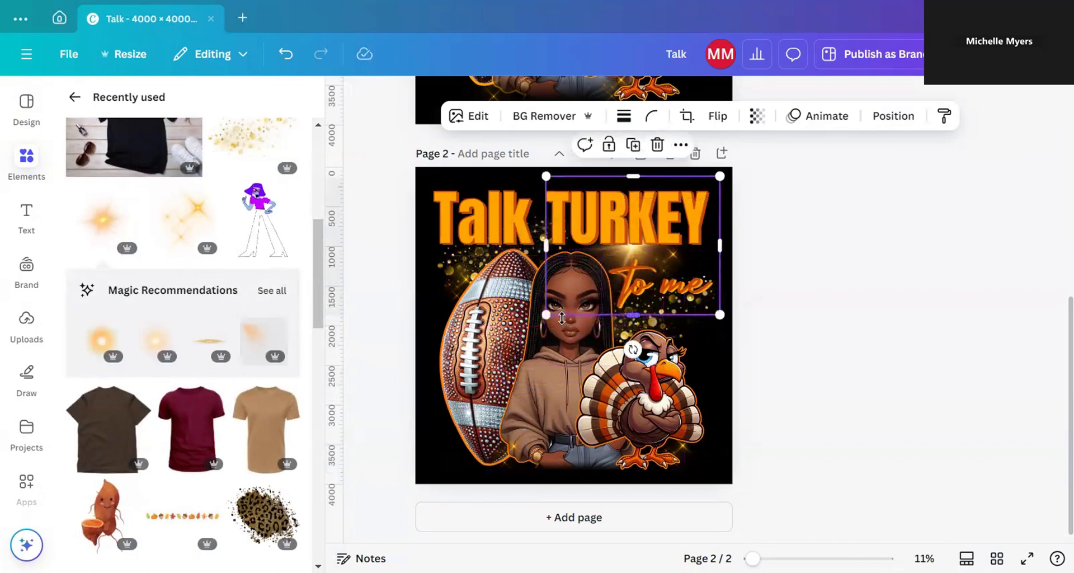
Step: Enlarge the Golden Lens flare and align it with page 2's upper right corner, keeping its glow just below "TURKEY"
drag(546, 314, 515, 338)
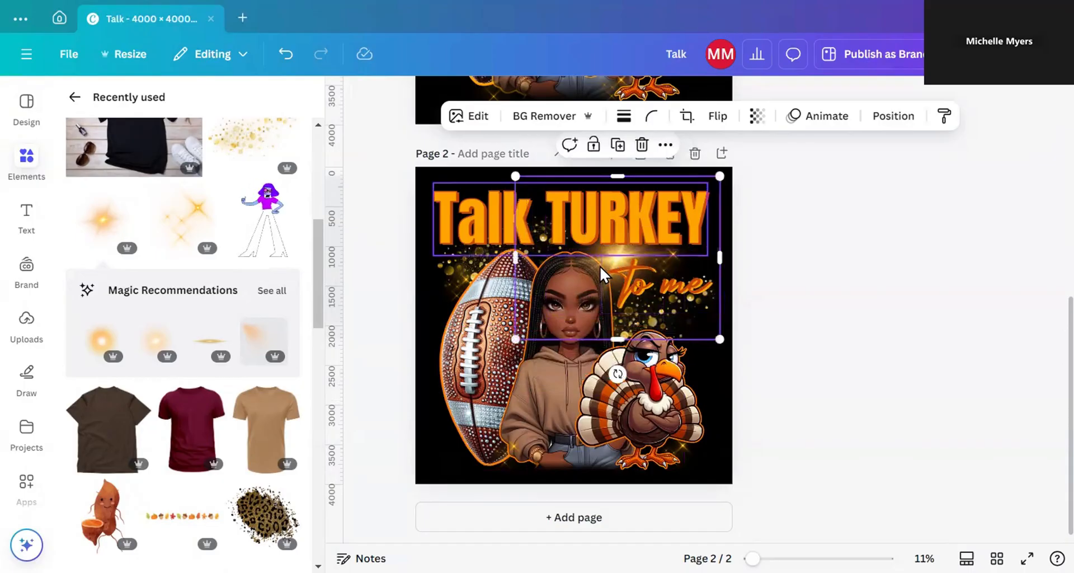
drag(594, 274, 605, 260)
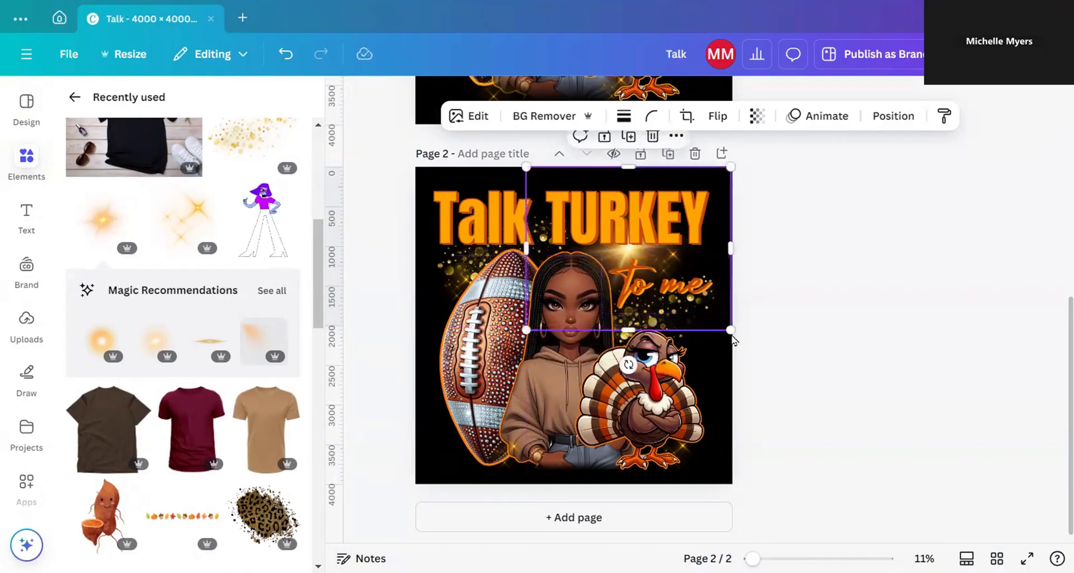
drag(730, 331, 733, 333)
click(817, 373)
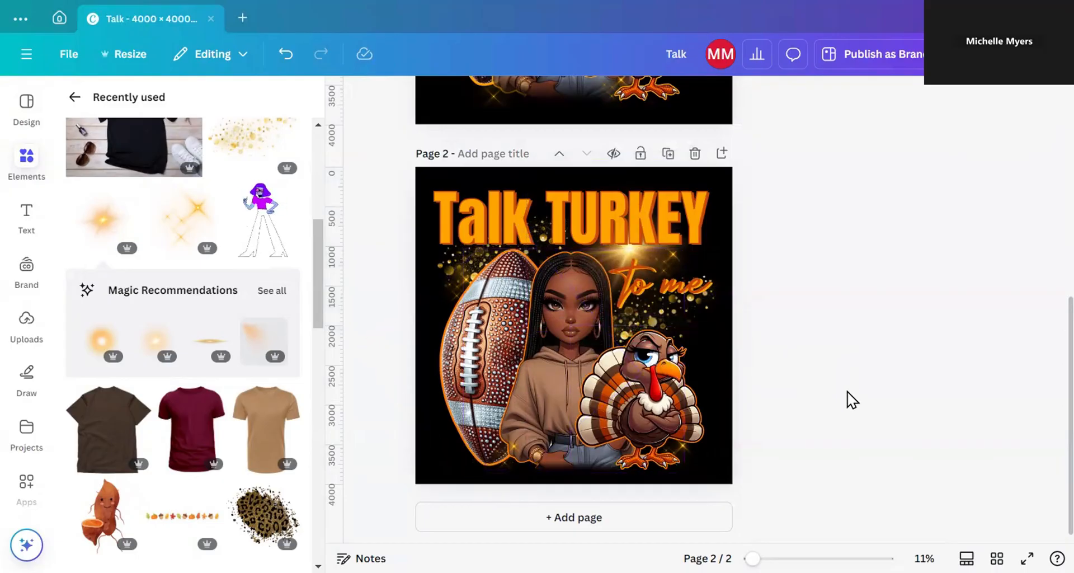
scroll(1048, 390, up, 3)
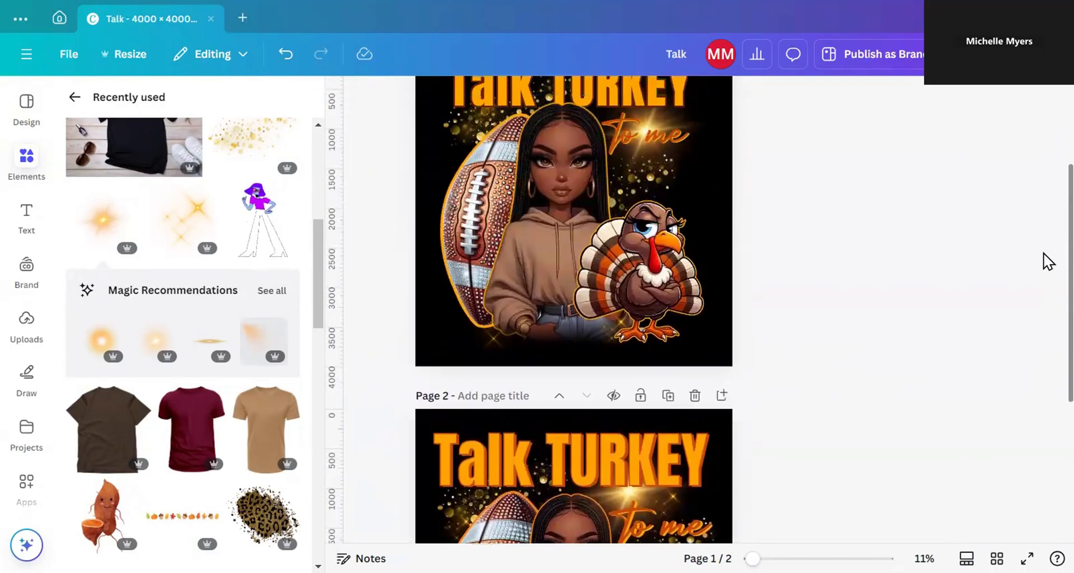
scroll(1047, 336, down, 3)
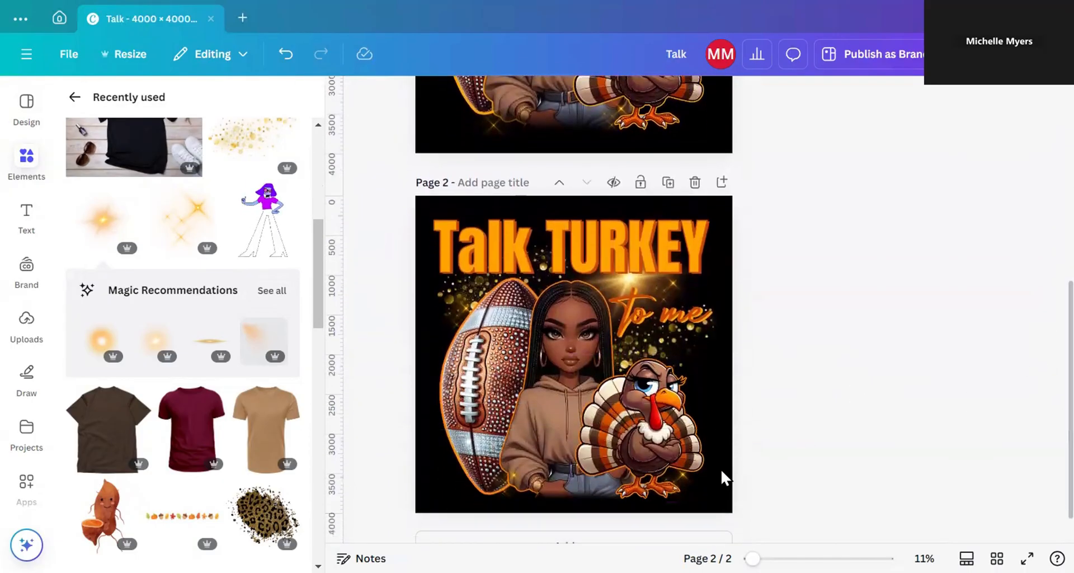
Step: Send the gold lens flare near the woman's sleeve cuff to the back, behind the football and the woman
click(507, 492)
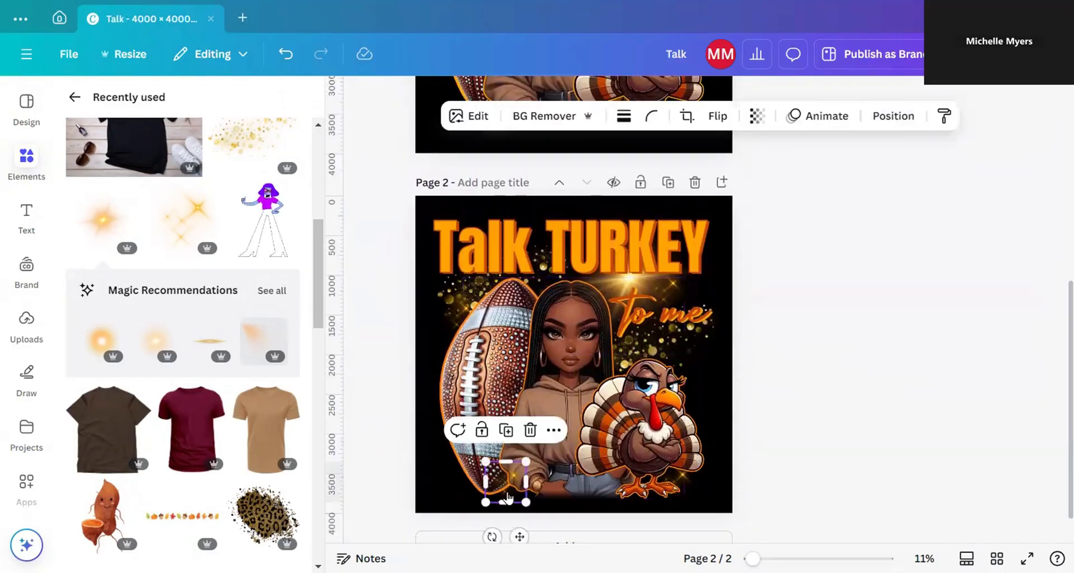
right_click(507, 492)
mouse_move(570, 266)
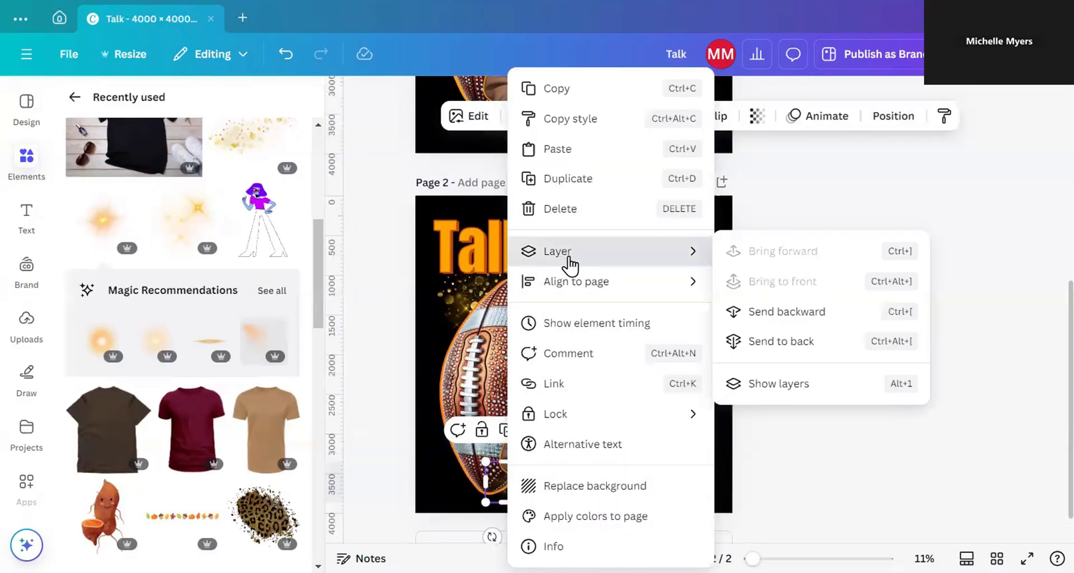
click(771, 342)
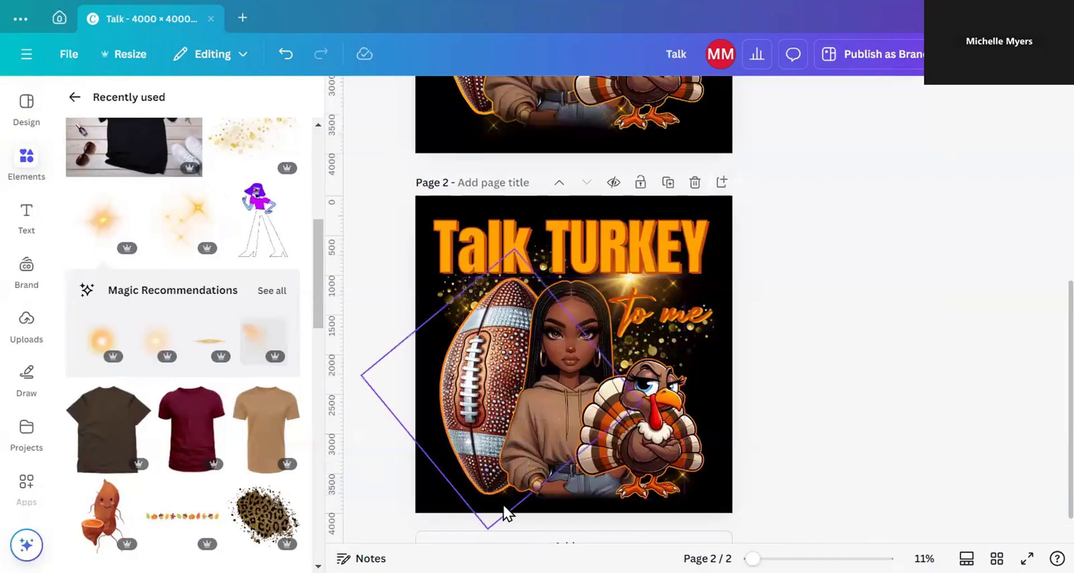
Step: Enlarge the lens flare layer beneath the football and shift it up slightly, between the football's lower tip and the woman's cuff
click(507, 499)
right_click(506, 499)
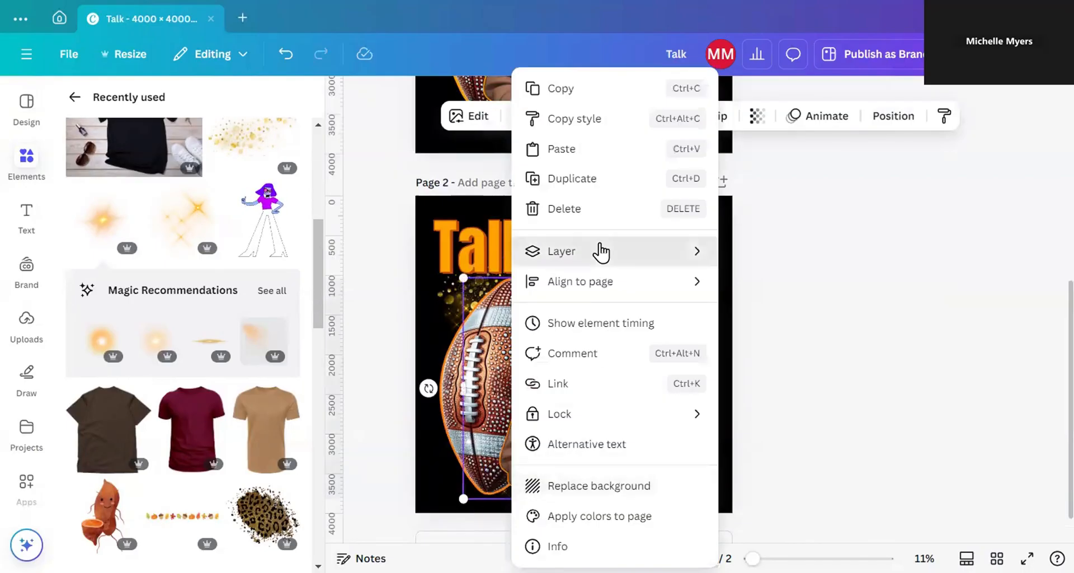
mouse_move(601, 253)
click(772, 386)
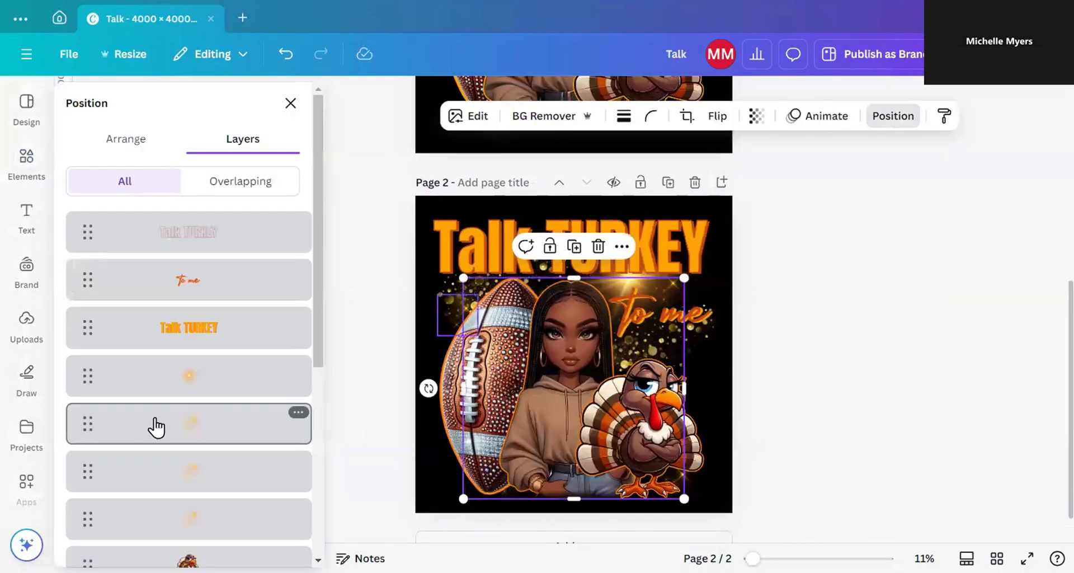
scroll(157, 428, down, 5)
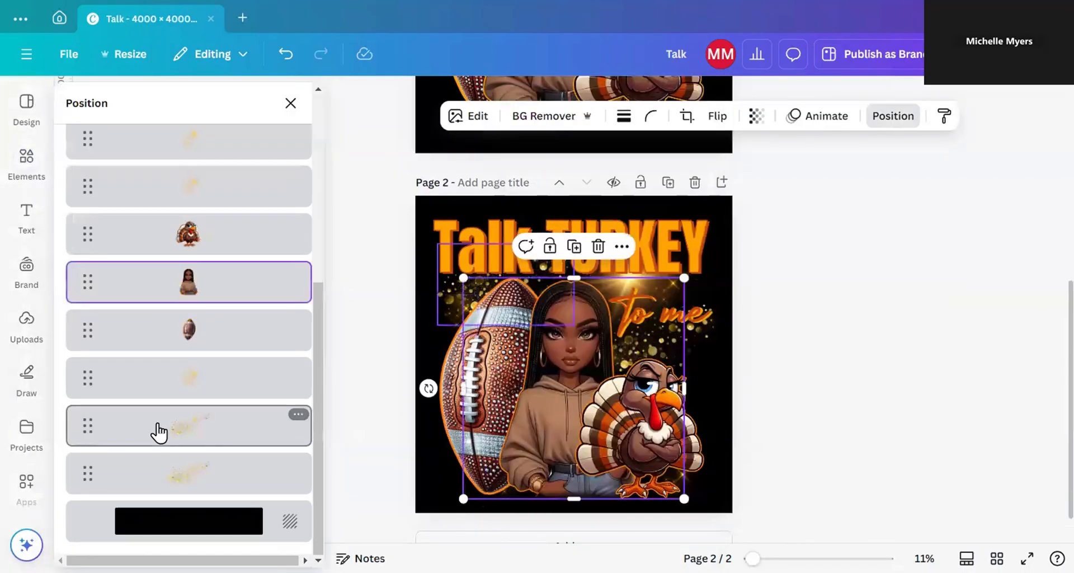
click(179, 384)
drag(526, 502, 541, 518)
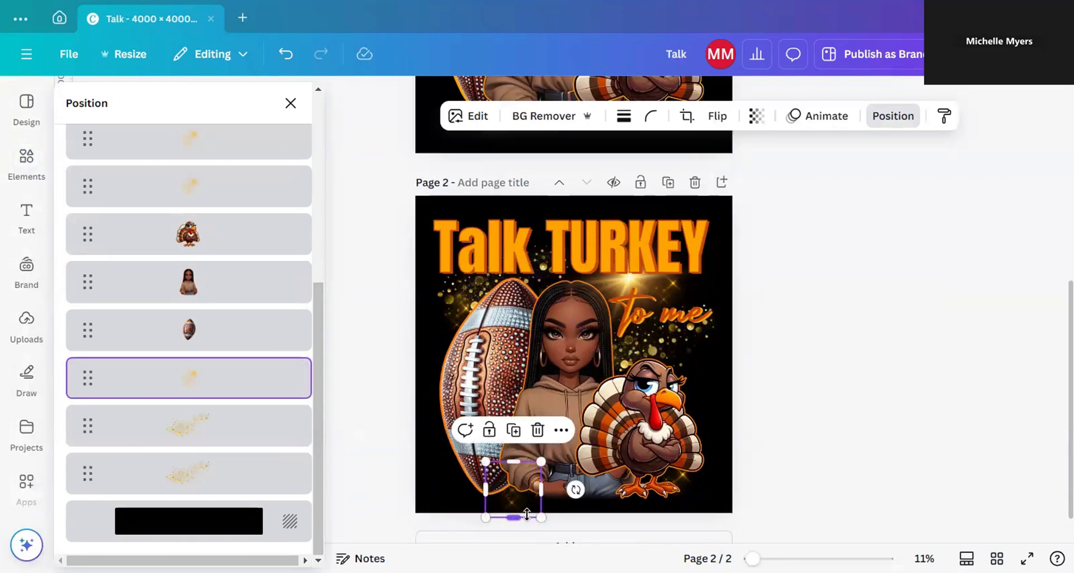
drag(535, 518, 533, 504)
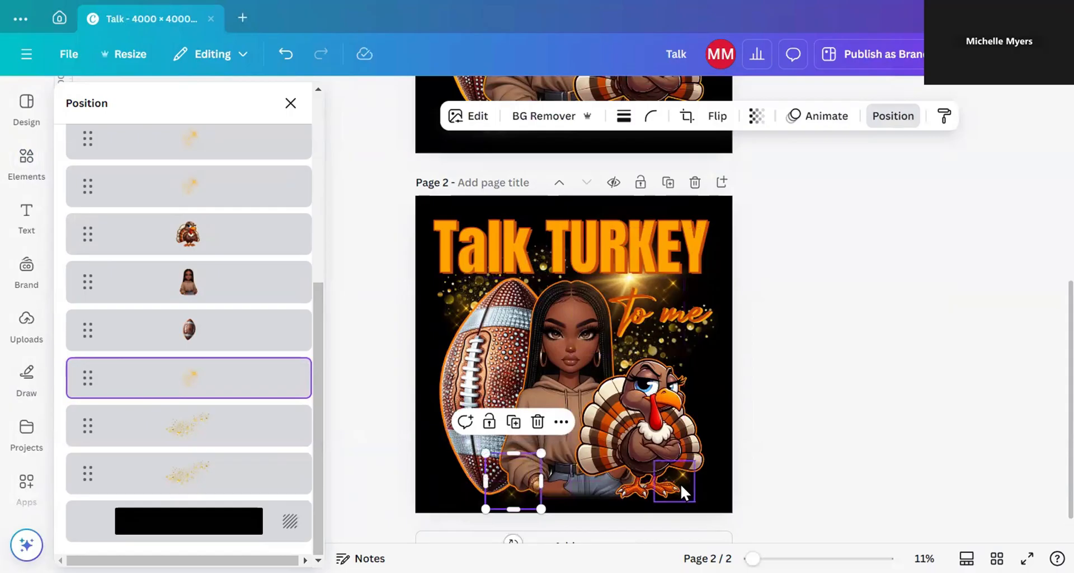
Step: Nudge the lens flare at the turkey's feet slightly left and raise the "to me" text a little
drag(680, 483, 672, 478)
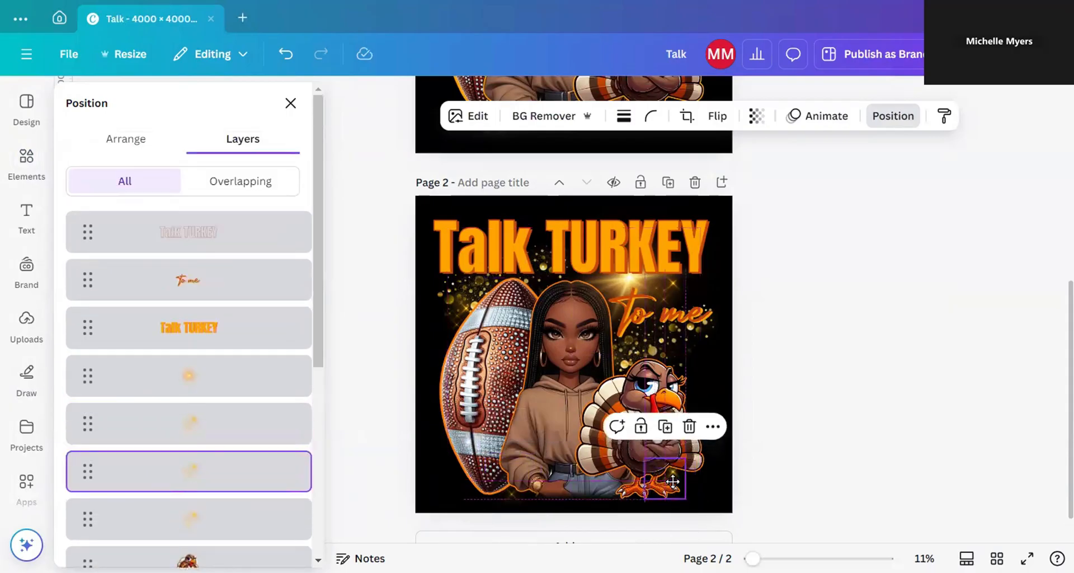
click(802, 511)
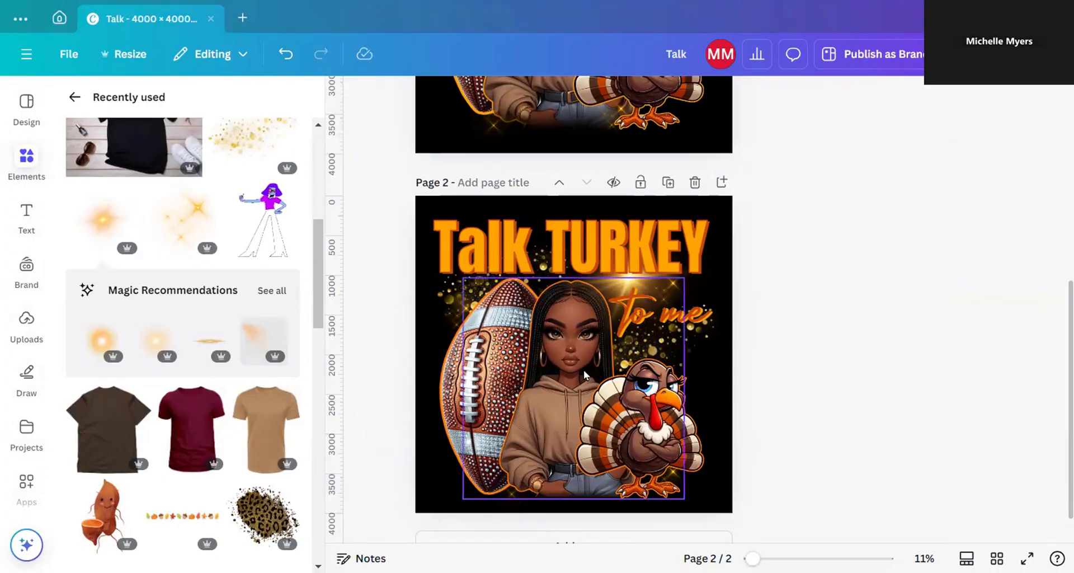
click(673, 303)
drag(673, 304, 671, 302)
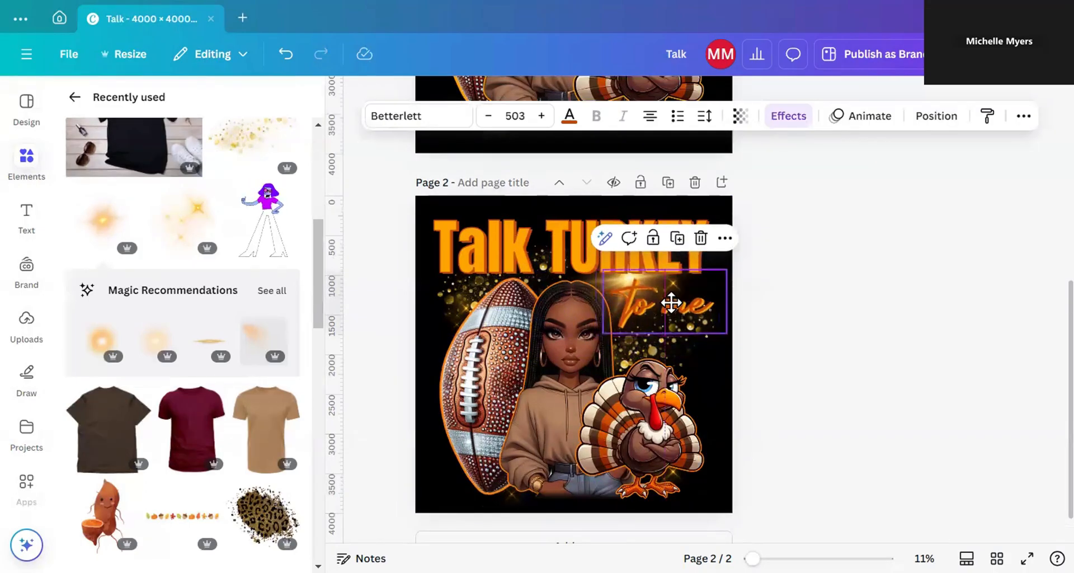
click(832, 390)
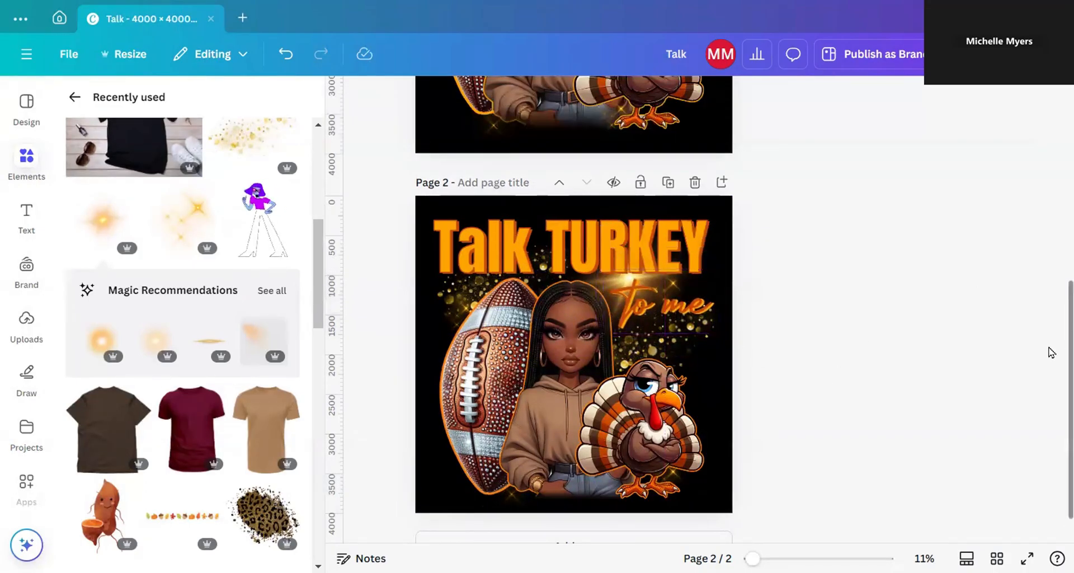
Step: Shrink the Golden Lens flare on page 2 and move it down and right so it glows behind "to me"
scroll(1057, 145, up, 5)
scroll(1052, 328, down, 5)
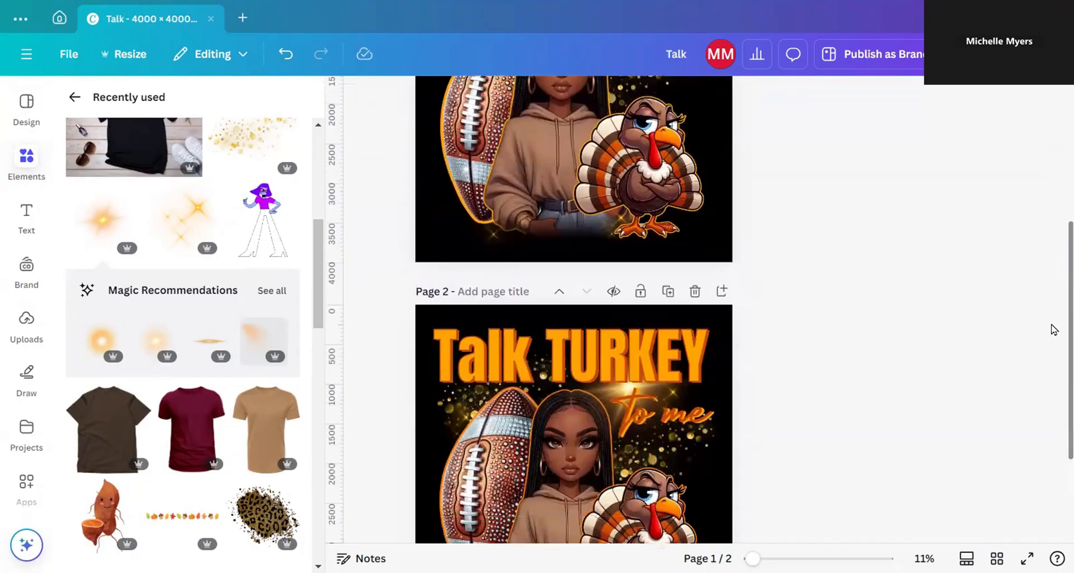
scroll(1054, 339, down, 1)
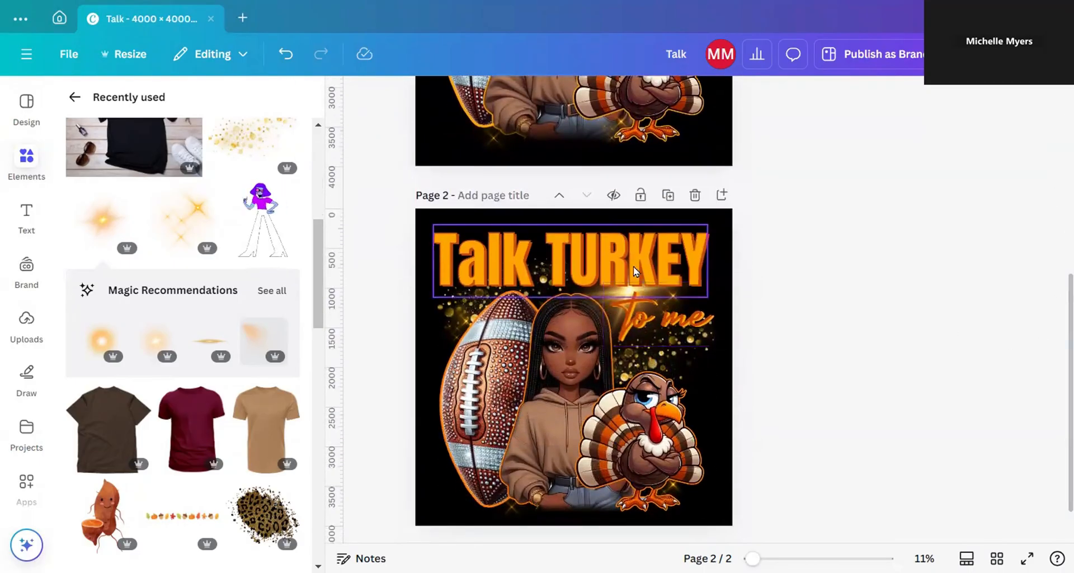
right_click(612, 303)
mouse_move(667, 316)
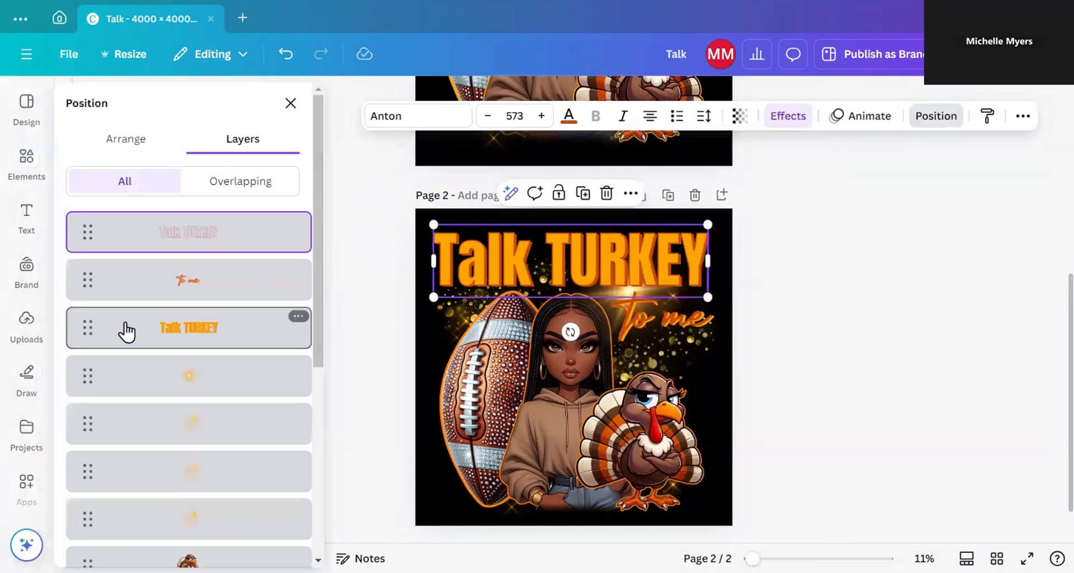
click(163, 382)
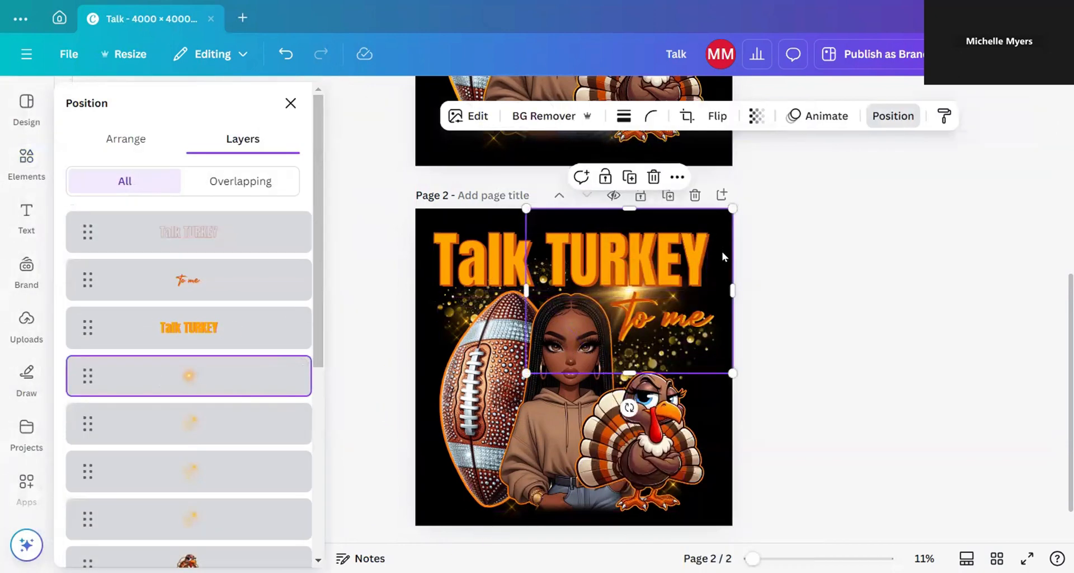
drag(721, 256, 748, 274)
drag(727, 383, 726, 376)
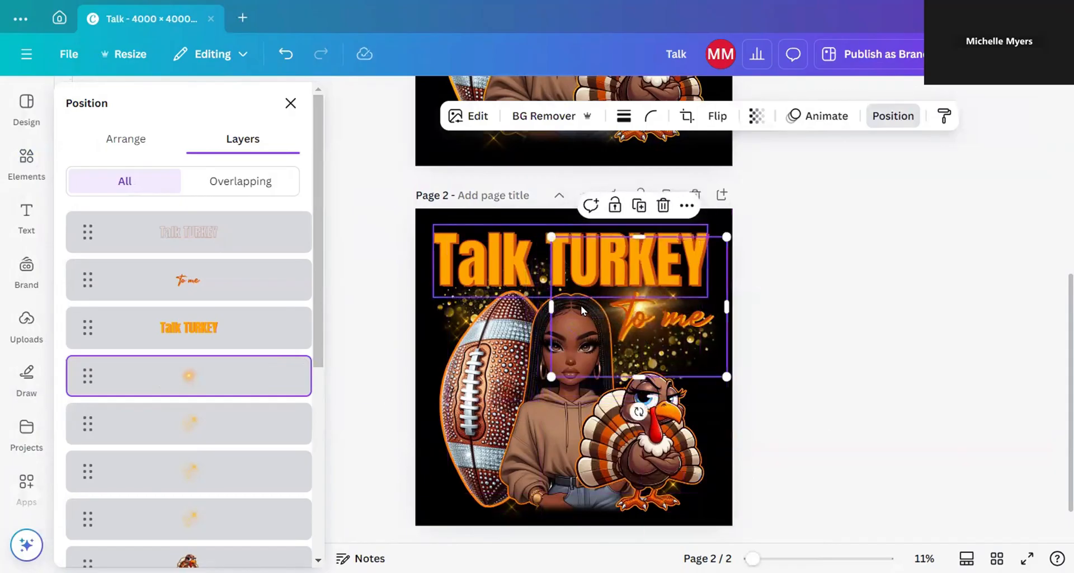
drag(565, 317, 586, 329)
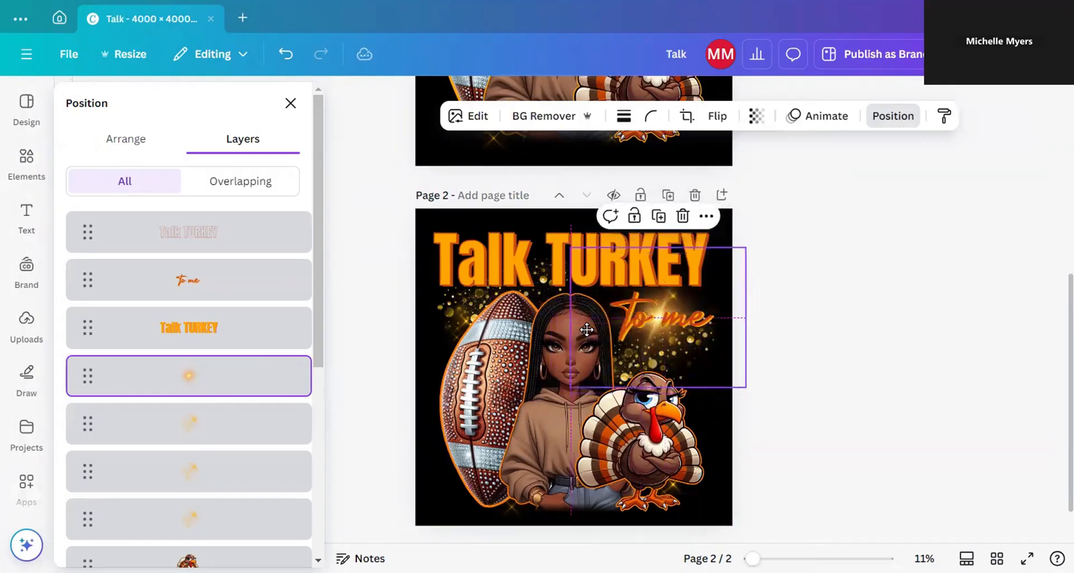
click(848, 331)
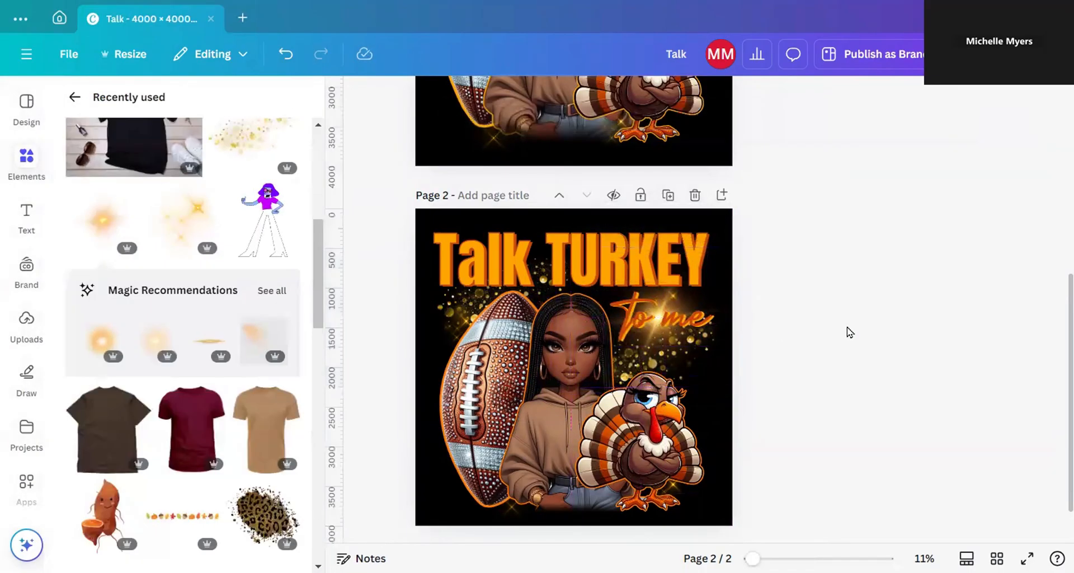
Step: Move the turkey slightly right and the football slightly left and down to fine-tune their spacing around the woman
click(652, 335)
click(858, 323)
click(678, 453)
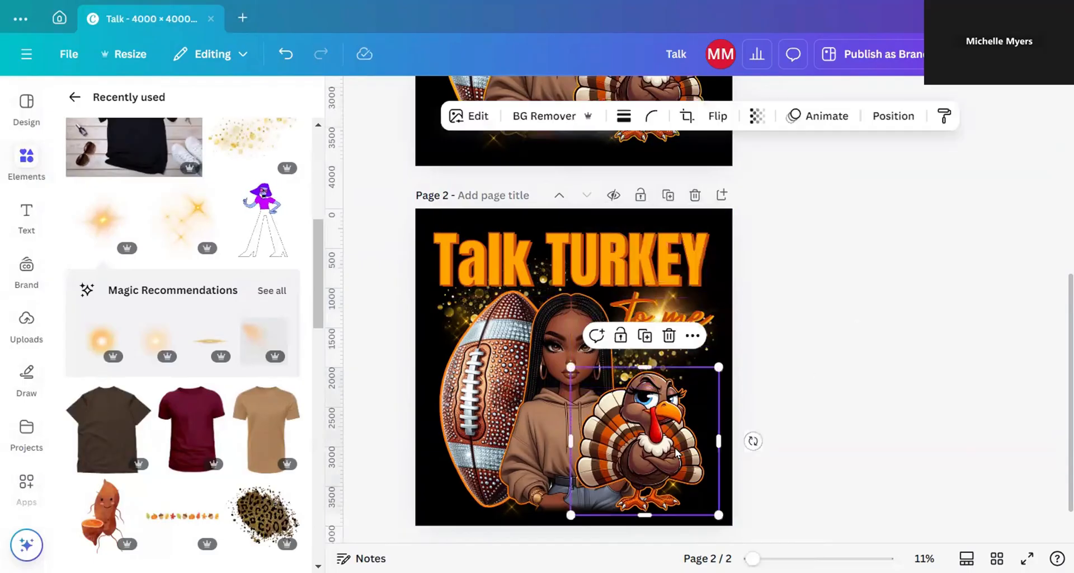
drag(677, 453, 682, 446)
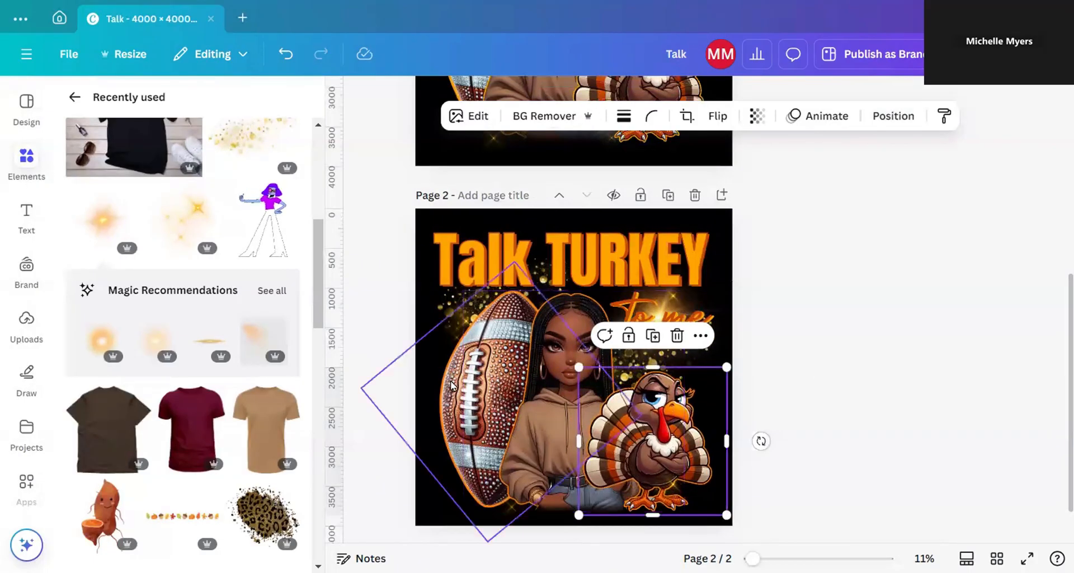
drag(450, 383, 451, 383)
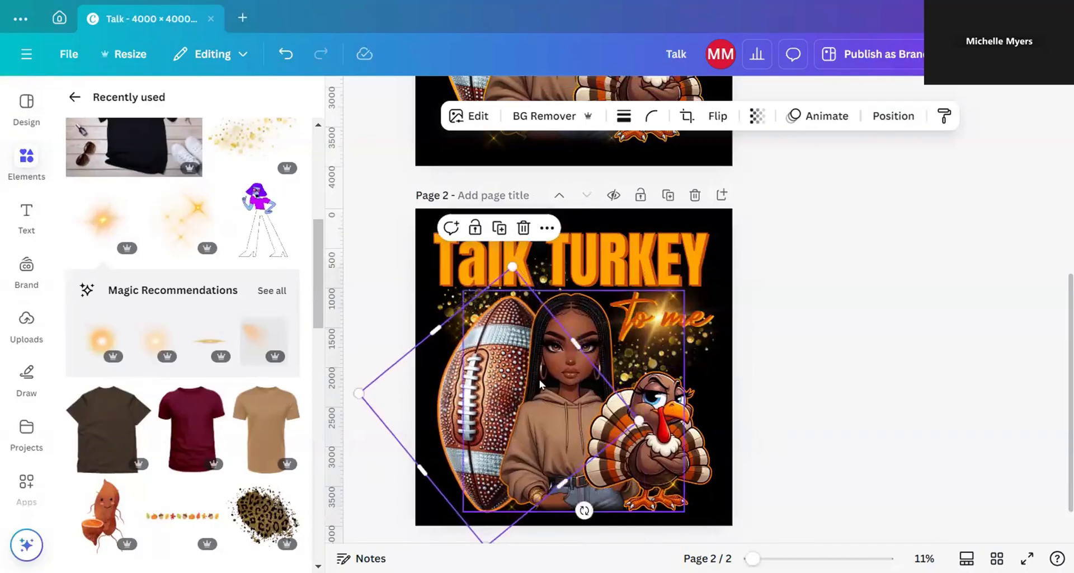
click(831, 351)
drag(688, 335, 681, 325)
click(798, 348)
click(682, 329)
click(786, 334)
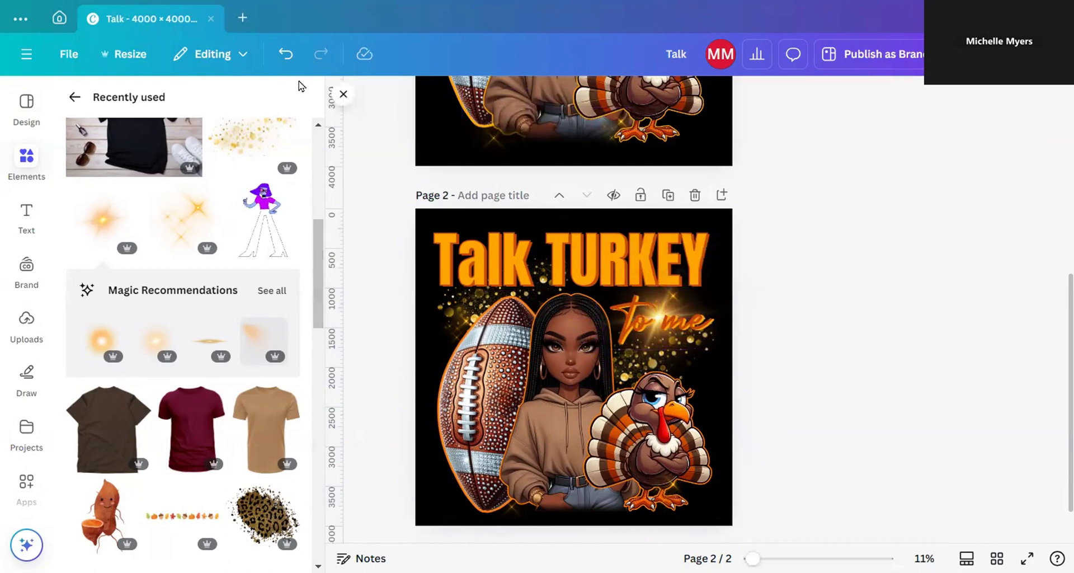
Step: Enlarge the page view to 13% and compare page 2's layout with the original design on page 1
click(344, 94)
scroll(1056, 307, down, 2)
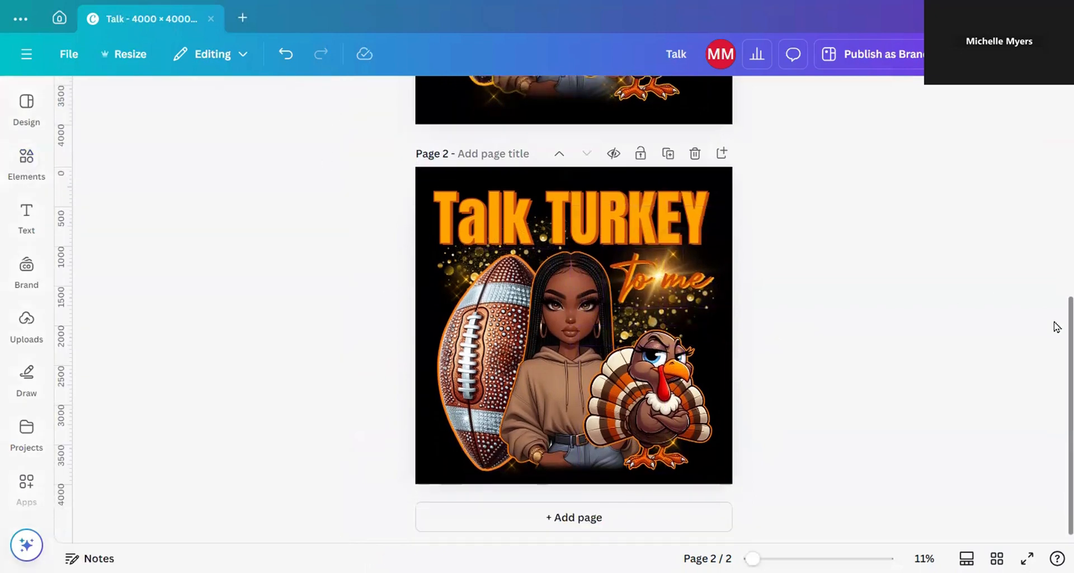
mouse_move(753, 558)
mouse_down()
mouse_move(770, 558)
mouse_move(759, 559)
mouse_up()
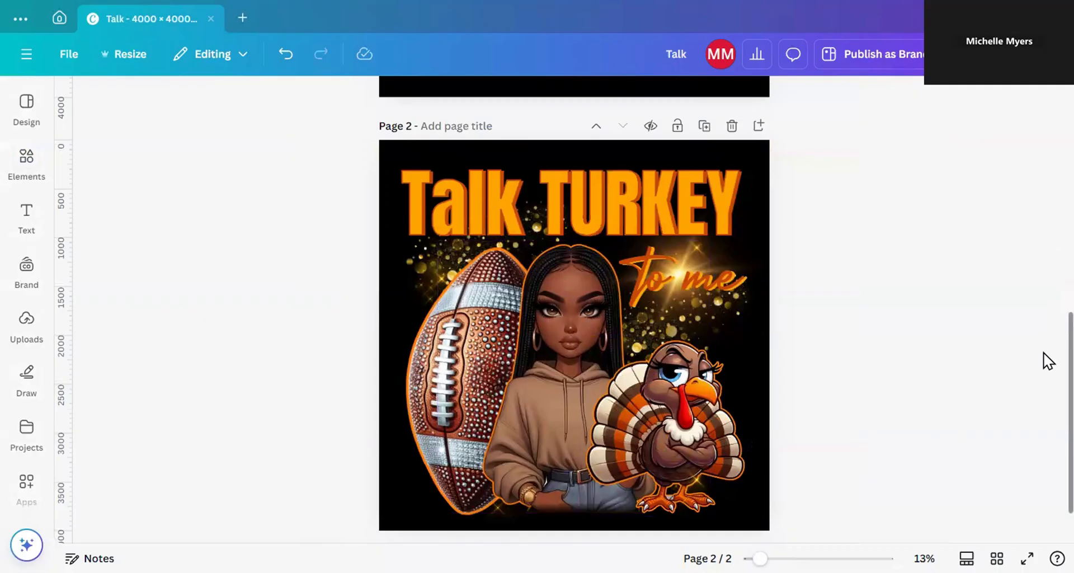
scroll(1043, 352, up, 5)
scroll(1042, 358, up, 1)
scroll(1043, 361, down, 1)
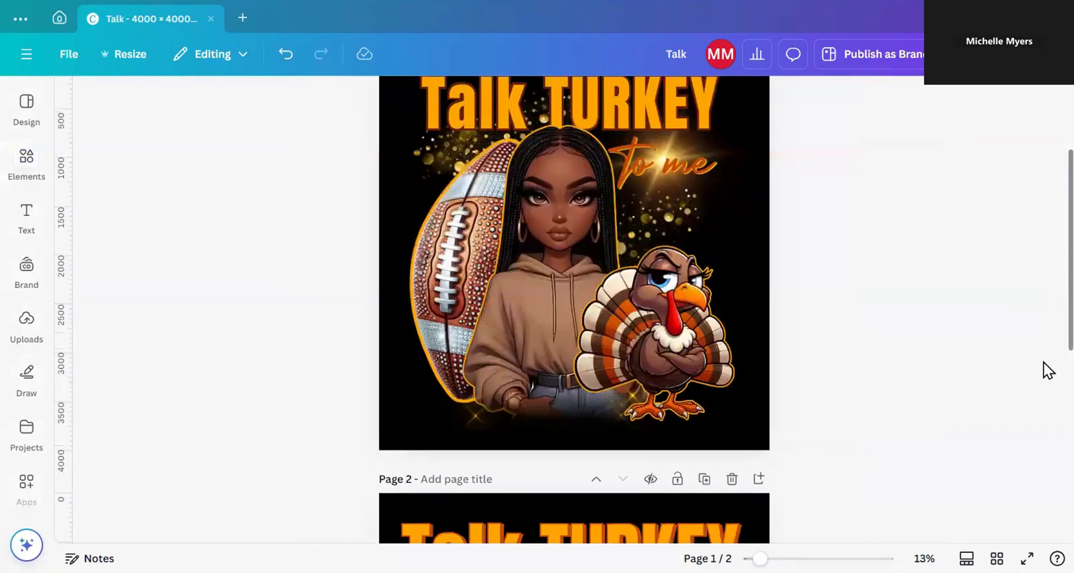
scroll(1044, 370, down, 5)
scroll(1045, 280, up, 6)
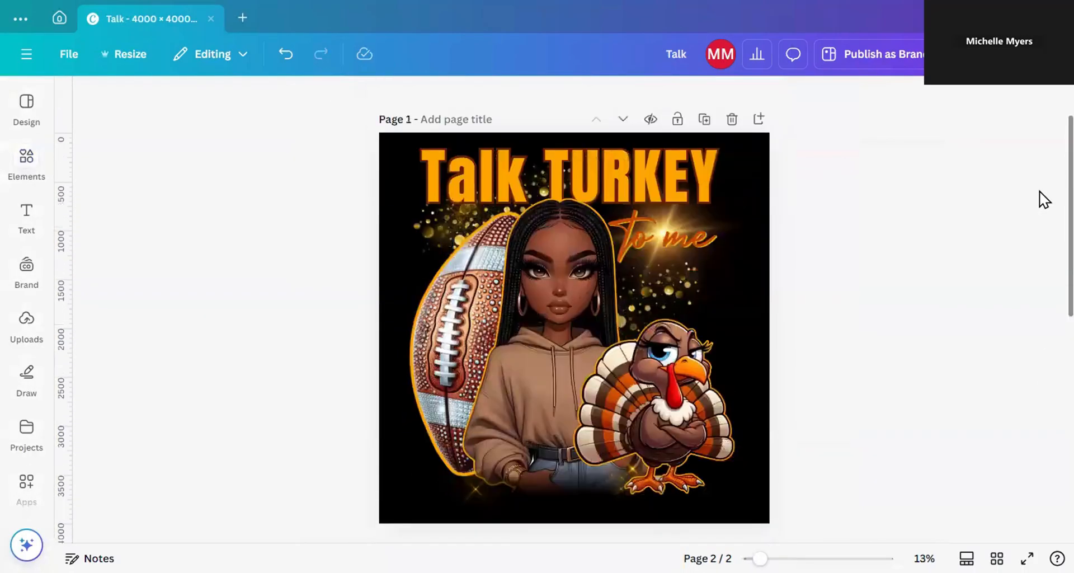
scroll(1042, 201, down, 5)
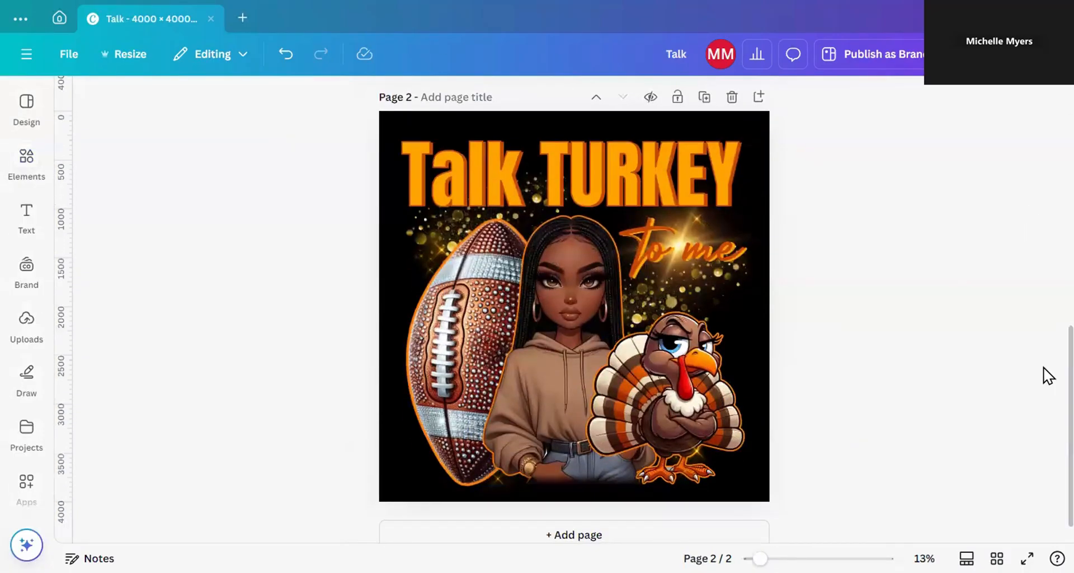
Step: Nudge the turkey on page 2 slightly to the right
click(644, 441)
drag(644, 440, 646, 444)
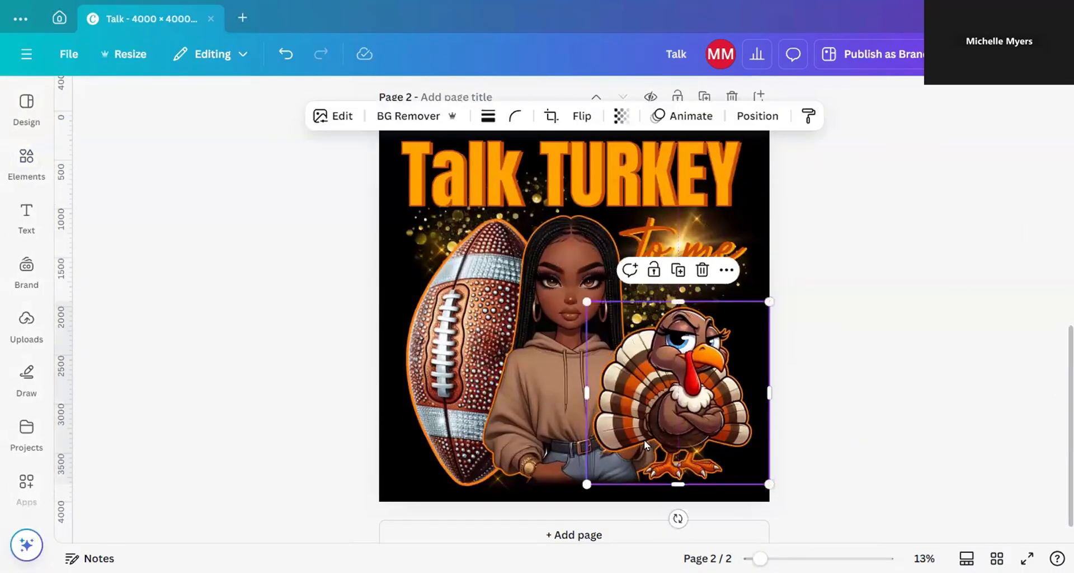
click(690, 435)
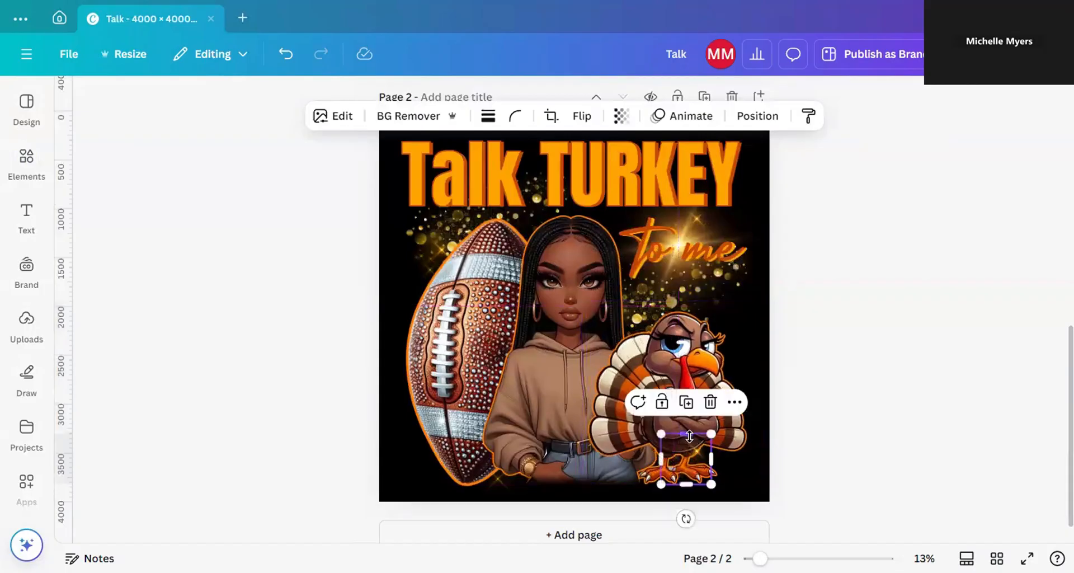
click(315, 194)
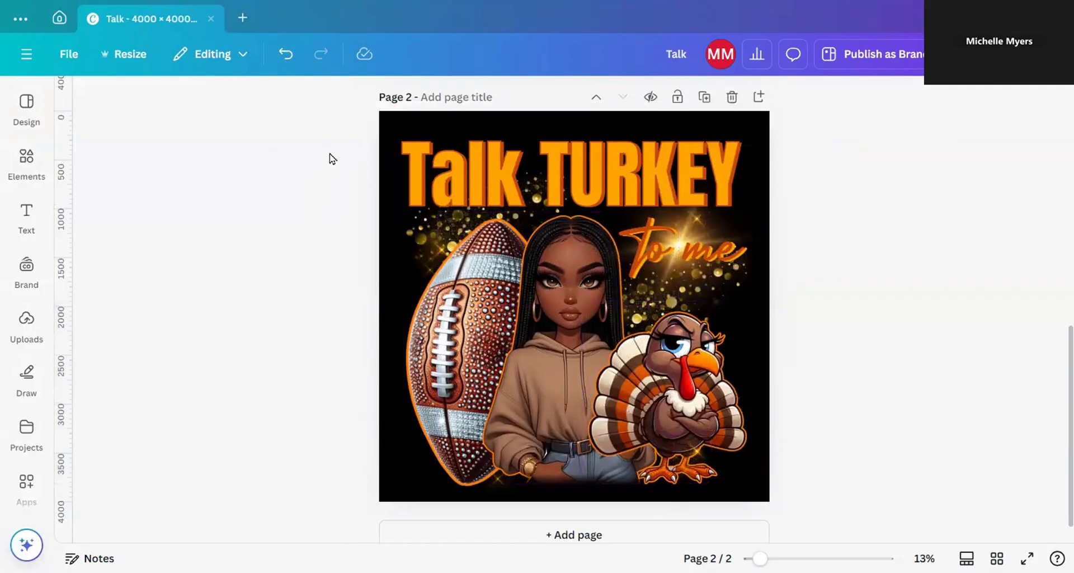
Step: Move the football right so it tucks further behind the woman
drag(330, 151, 776, 468)
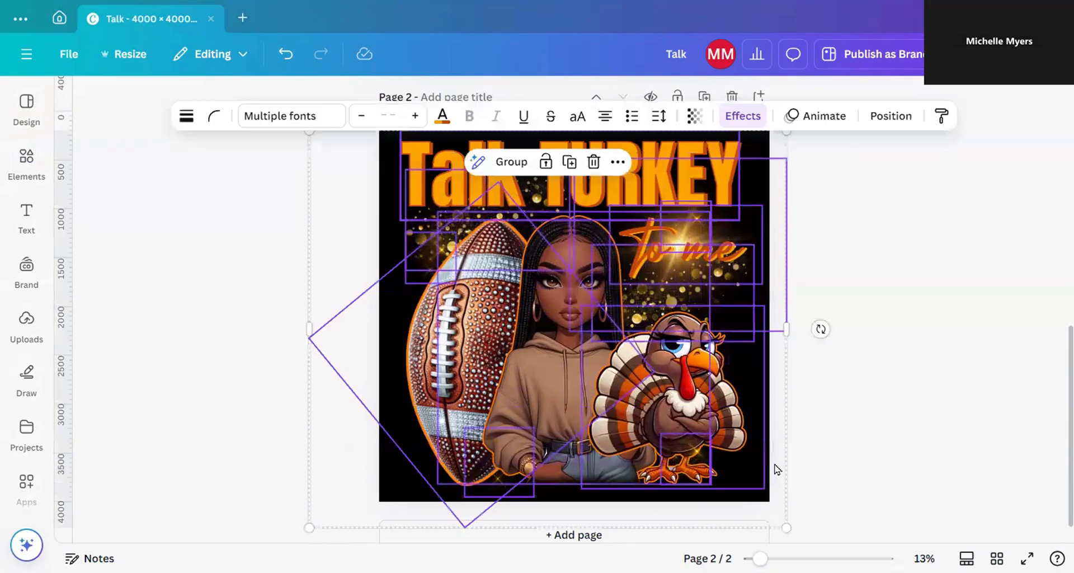
click(837, 439)
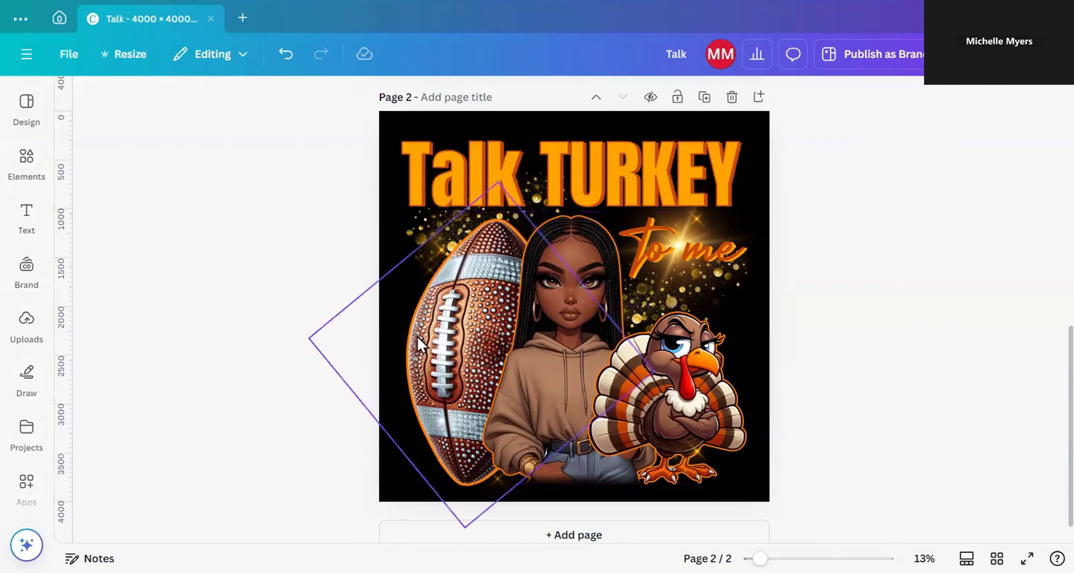
drag(417, 337, 445, 351)
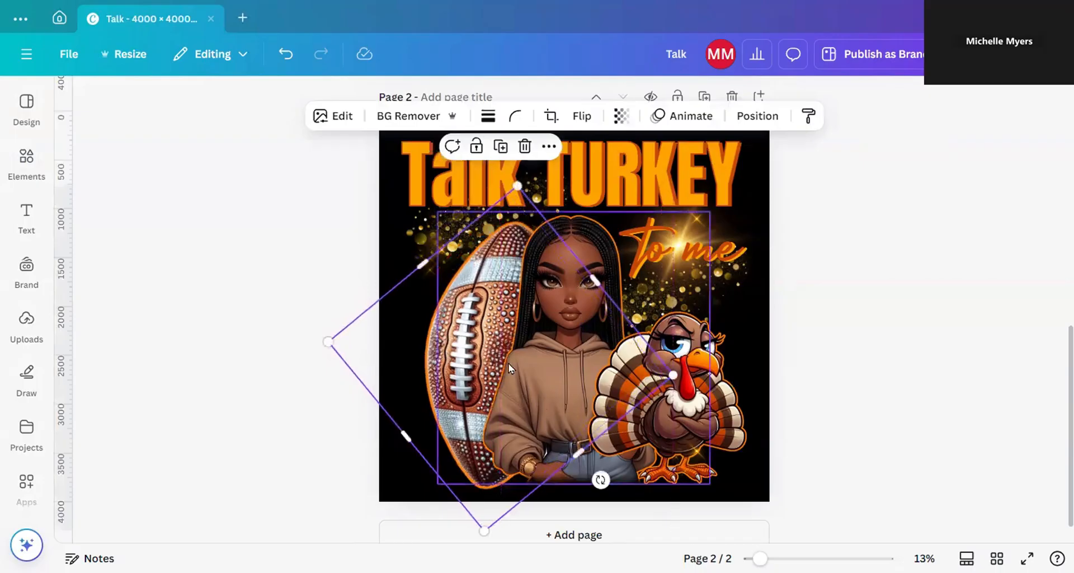
click(318, 339)
click(441, 350)
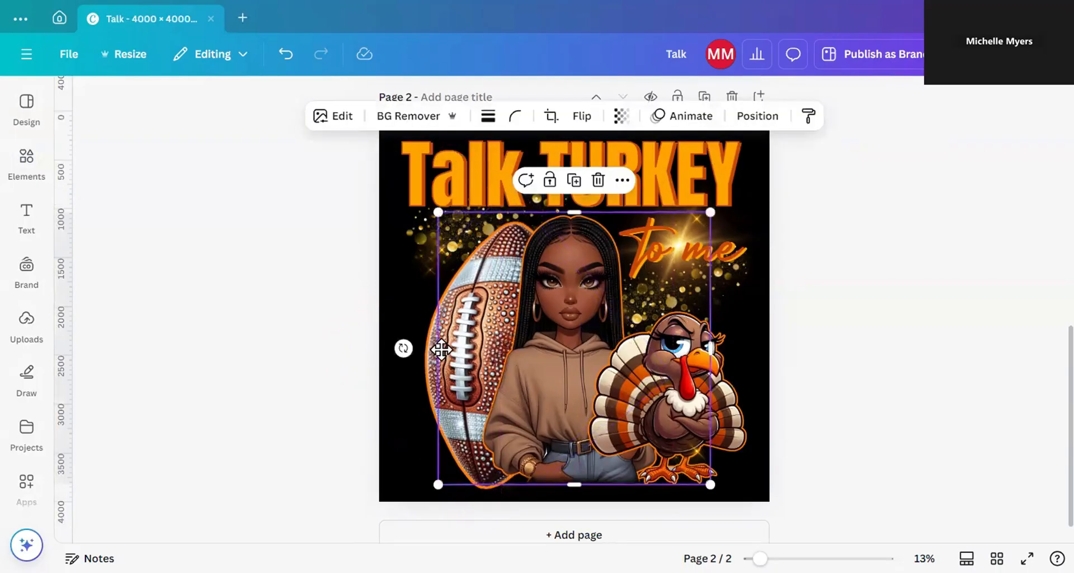
Step: Undo the woman's shift to the right and the football's last move behind her
drag(441, 349, 449, 349)
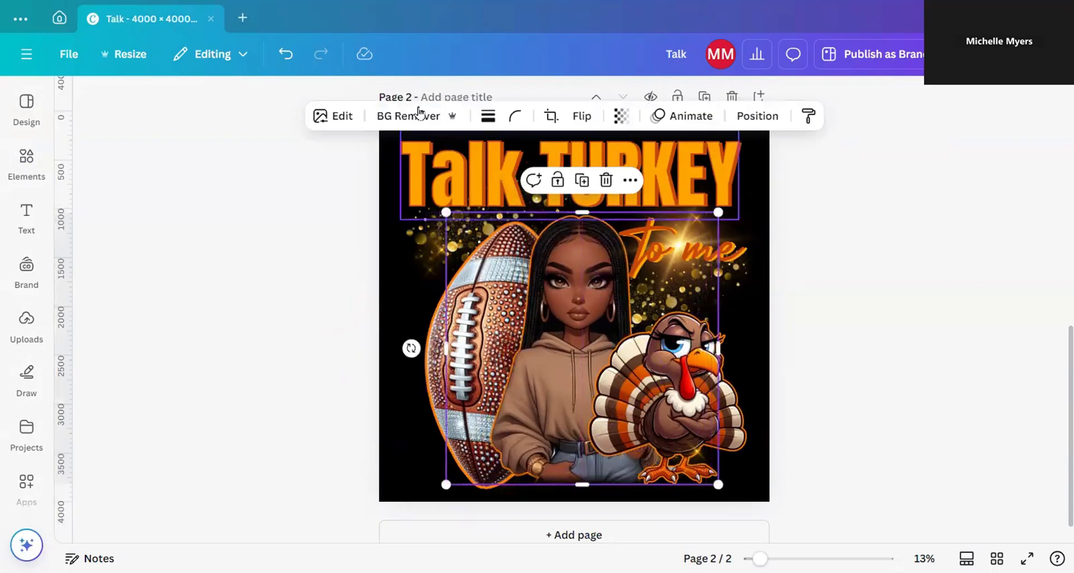
click(285, 53)
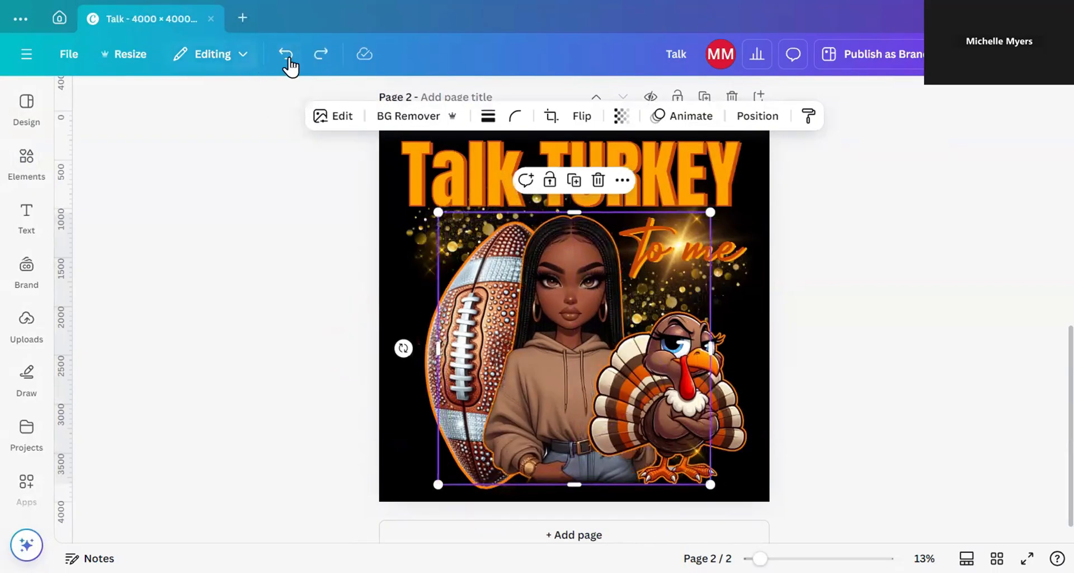
click(287, 56)
click(314, 335)
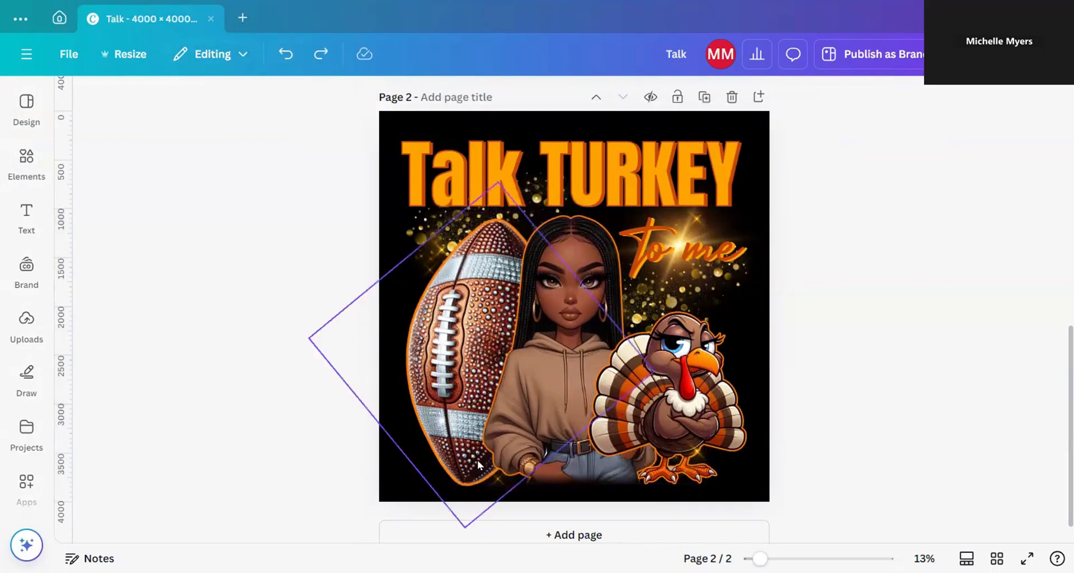
Step: Add the recently used orange lens flare graphic to page 2 and place it over the football
drag(759, 559, 775, 558)
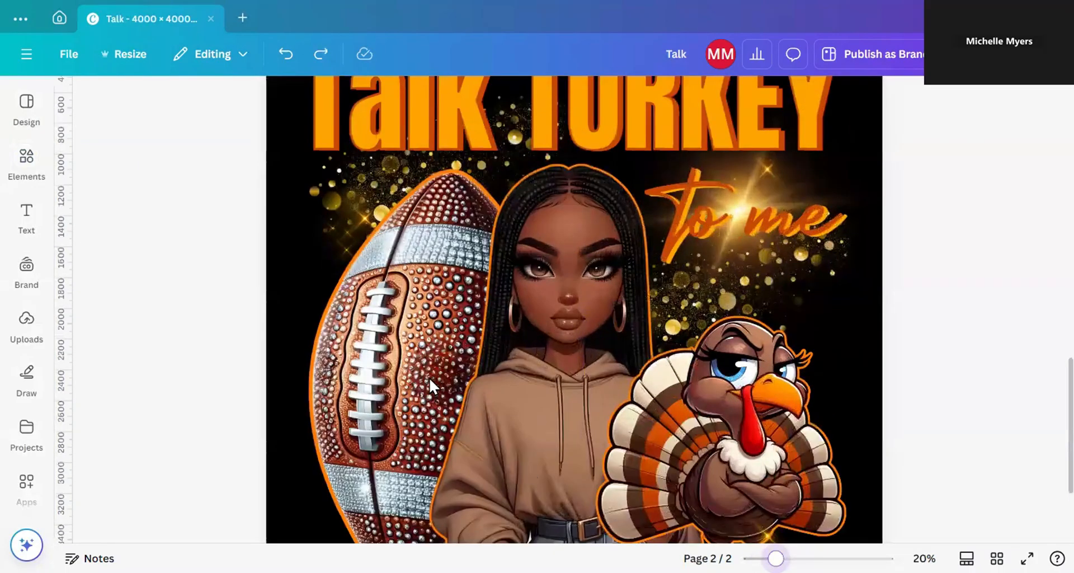
click(339, 364)
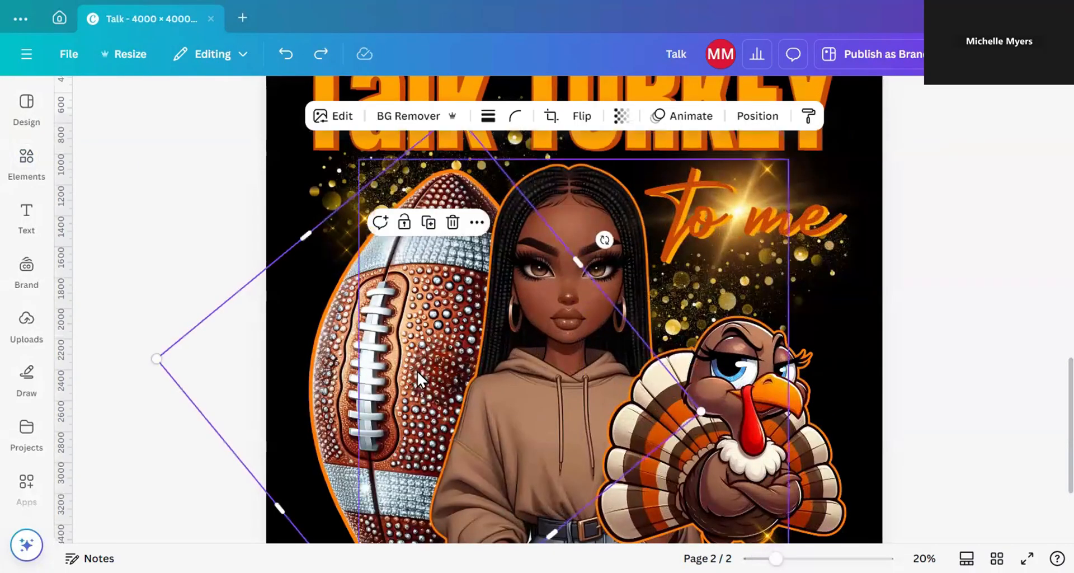
click(186, 319)
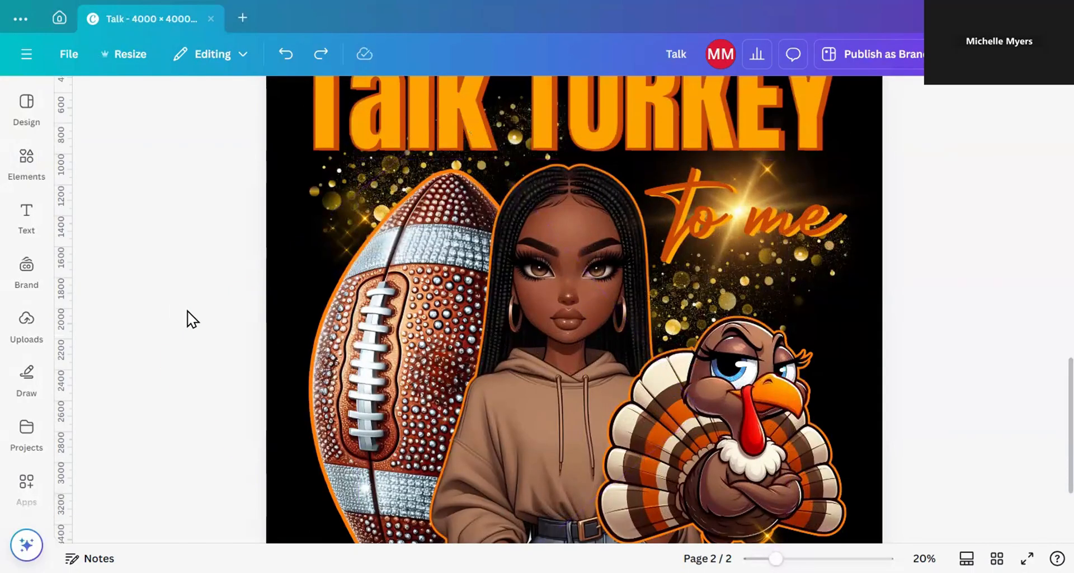
click(25, 178)
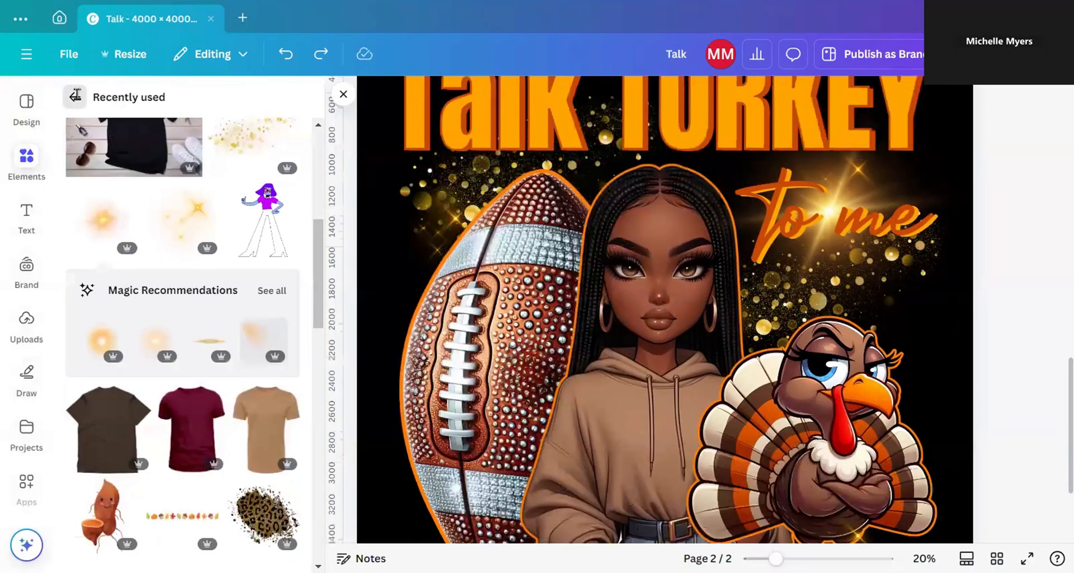
click(76, 95)
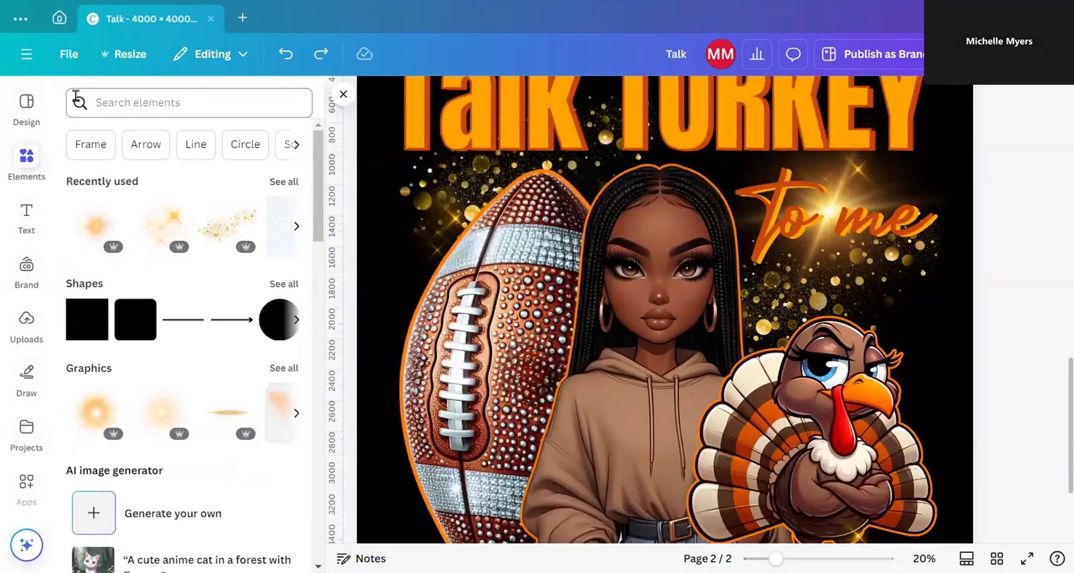
click(93, 225)
drag(670, 322, 517, 388)
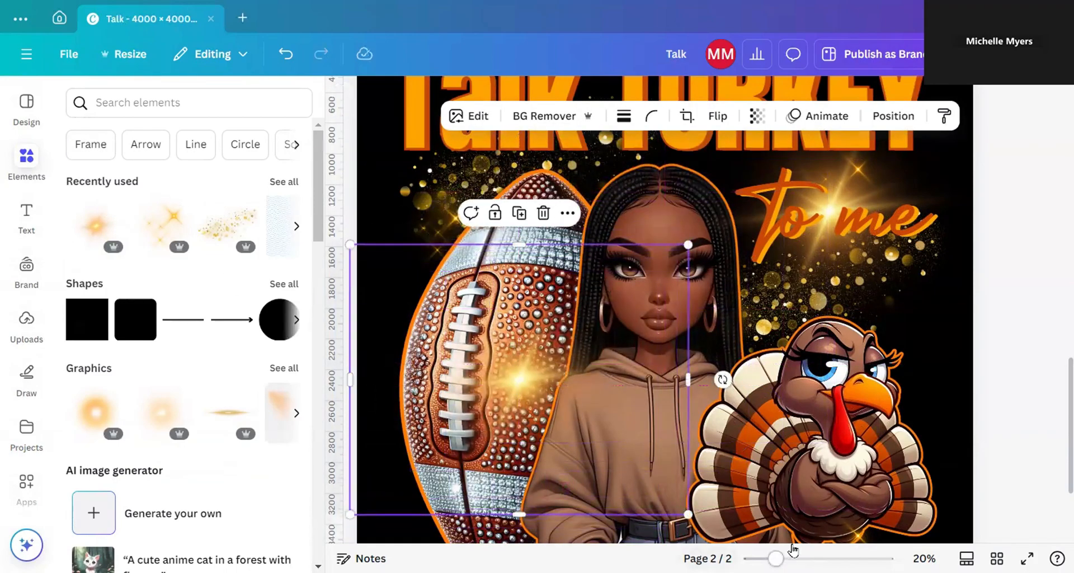
Step: Shrink the lens flare and position it on the football between the laces and the woman
drag(776, 558, 751, 558)
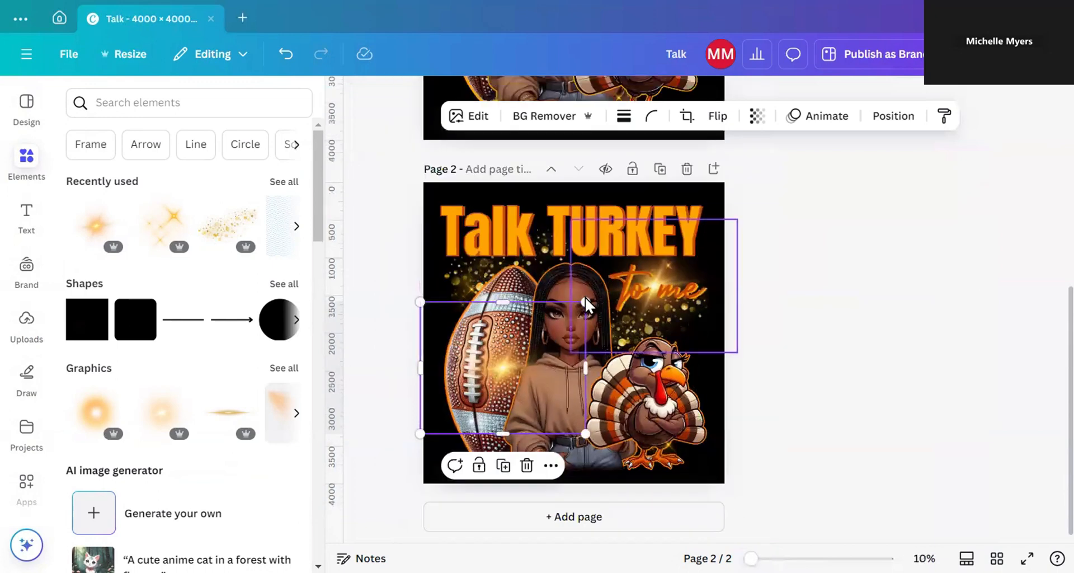
drag(585, 303, 543, 336)
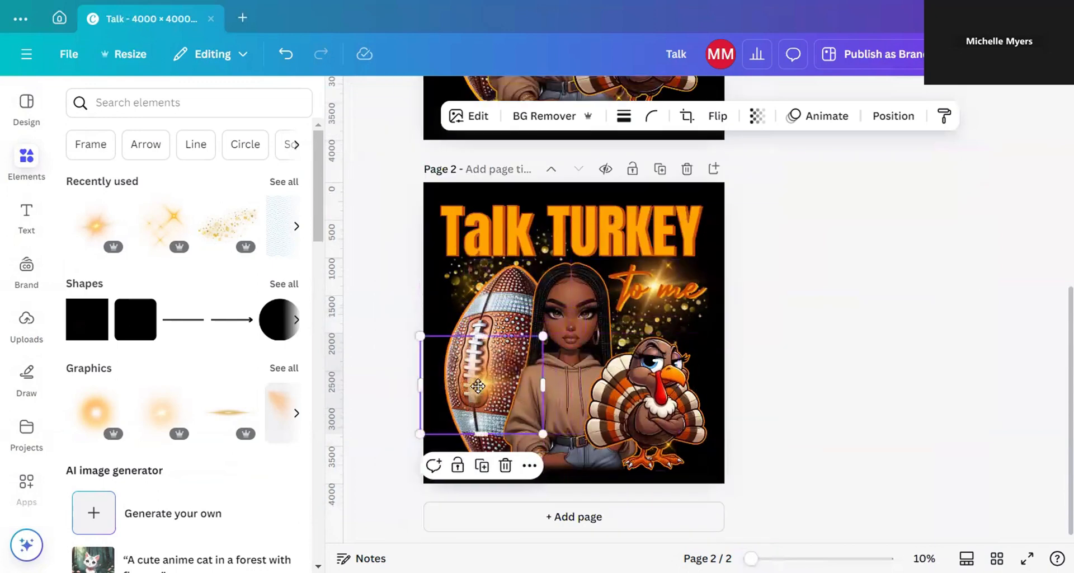
drag(477, 386, 493, 372)
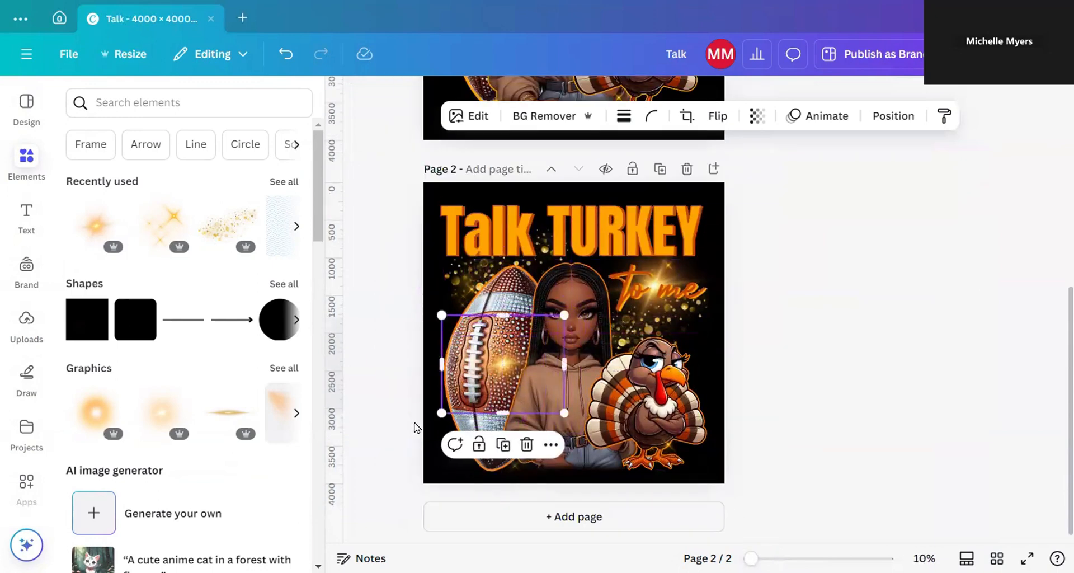
drag(444, 413, 480, 375)
drag(530, 350, 510, 368)
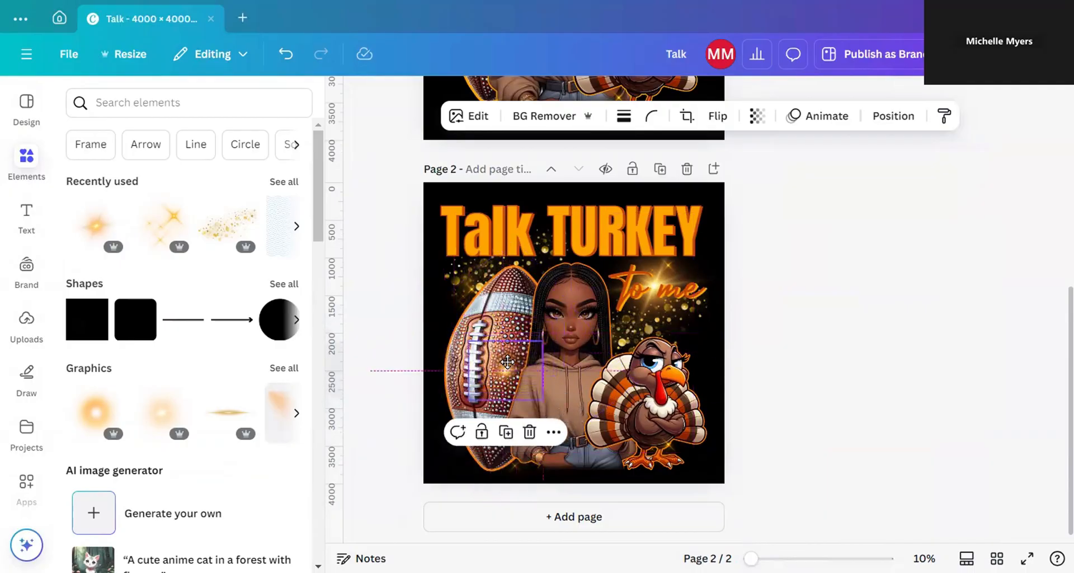
click(866, 409)
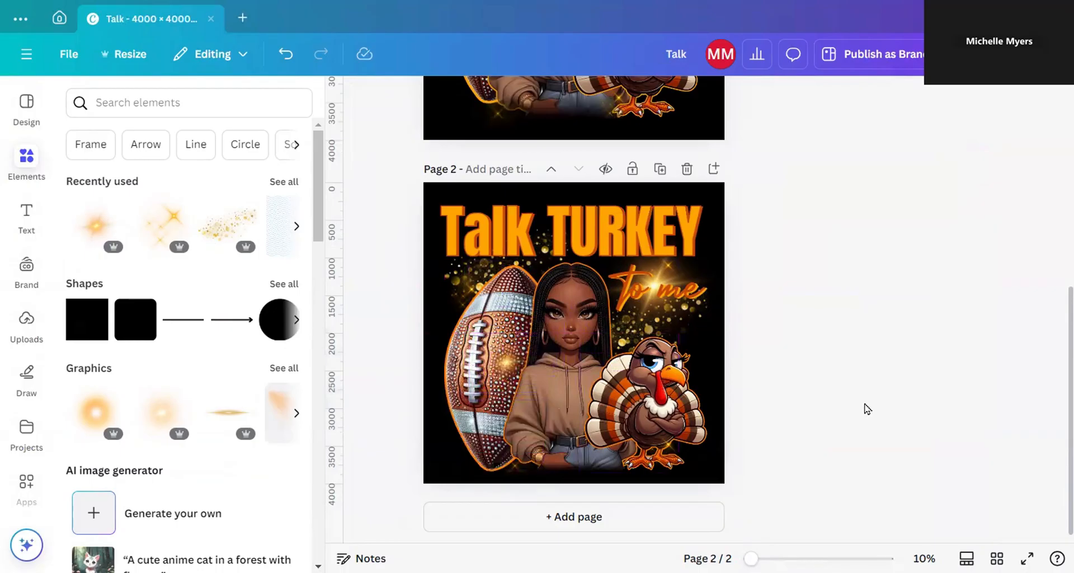
Step: Enlarge the football's lens flare slightly and nudge it to the right
click(502, 379)
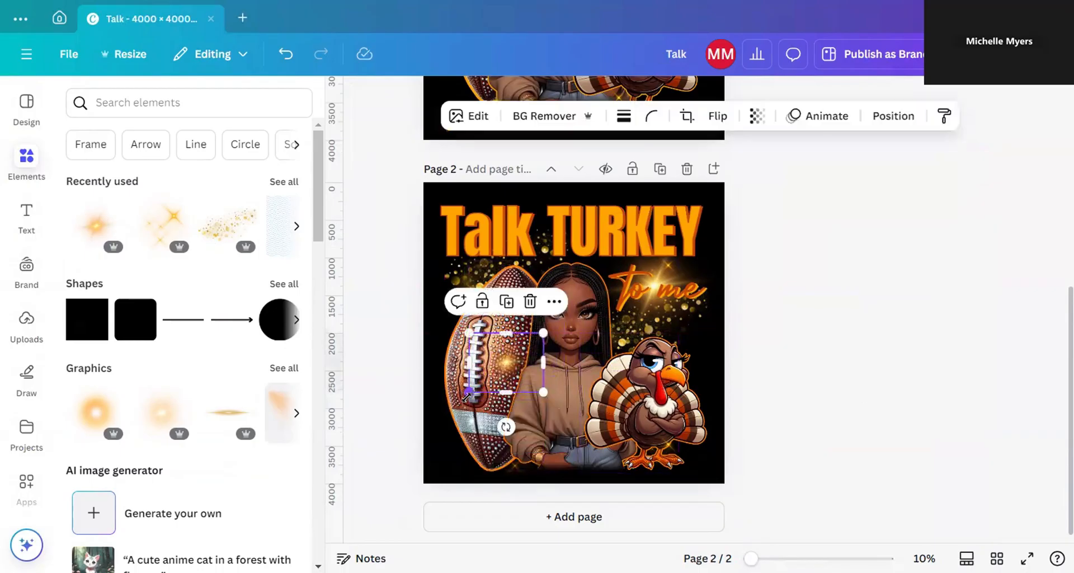
drag(467, 393, 459, 398)
drag(505, 359, 509, 358)
click(847, 401)
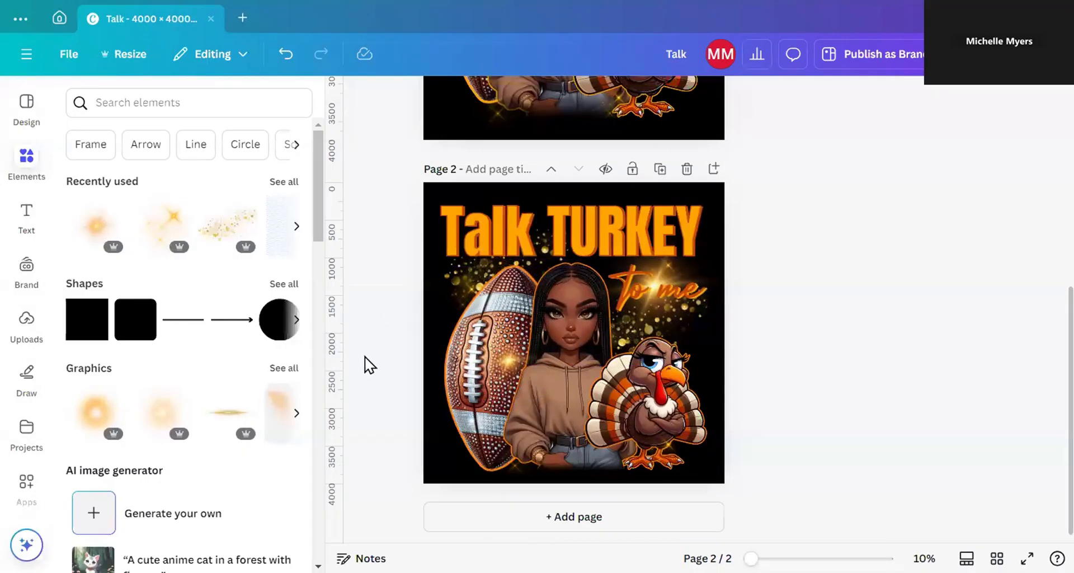
Step: Try the recently used gold sparkle graphic on the upper part of the football and delete it
click(508, 360)
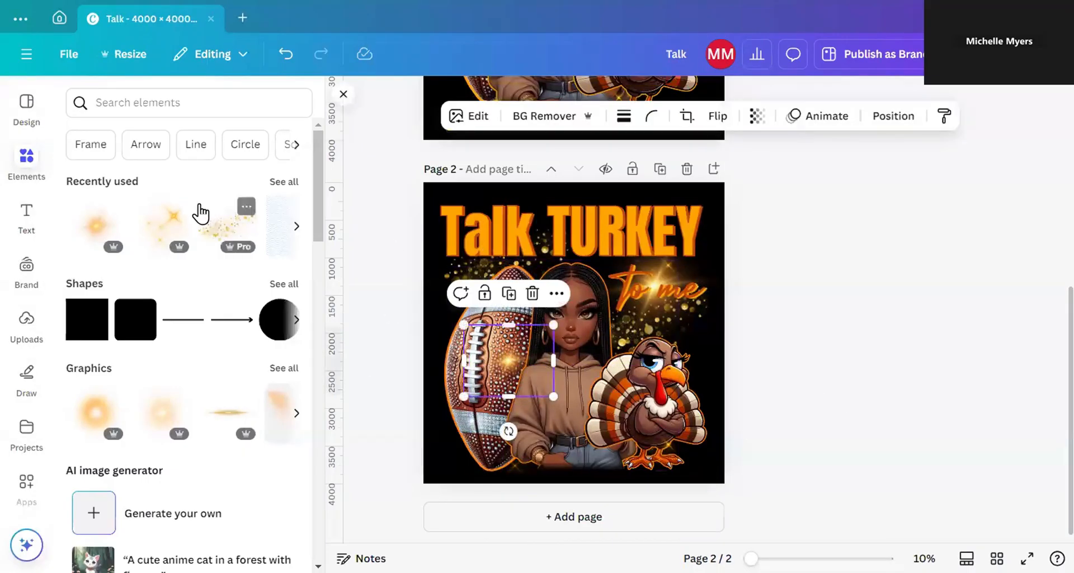
click(162, 223)
drag(570, 330, 476, 293)
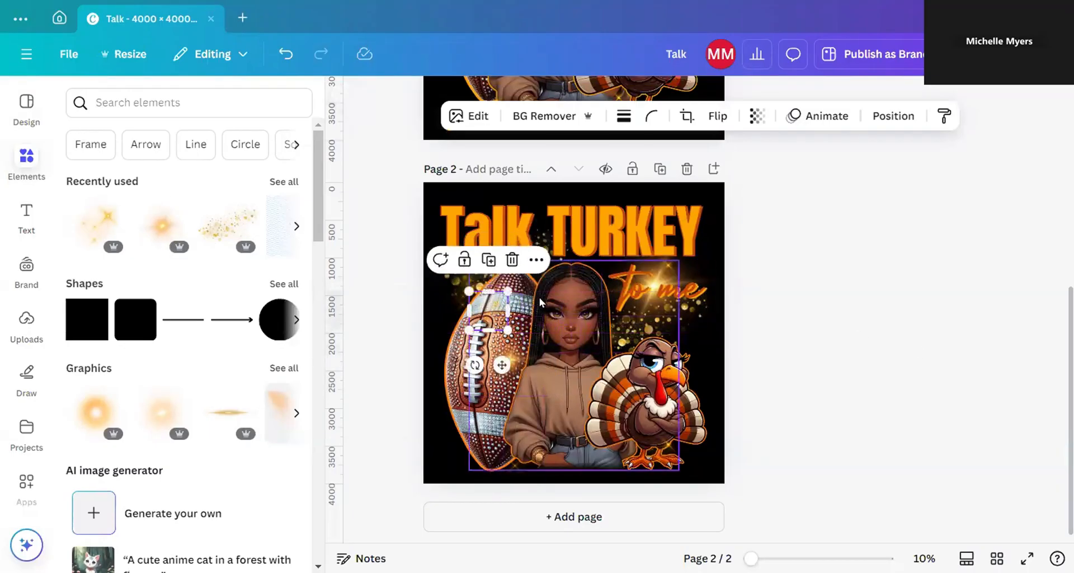
click(512, 259)
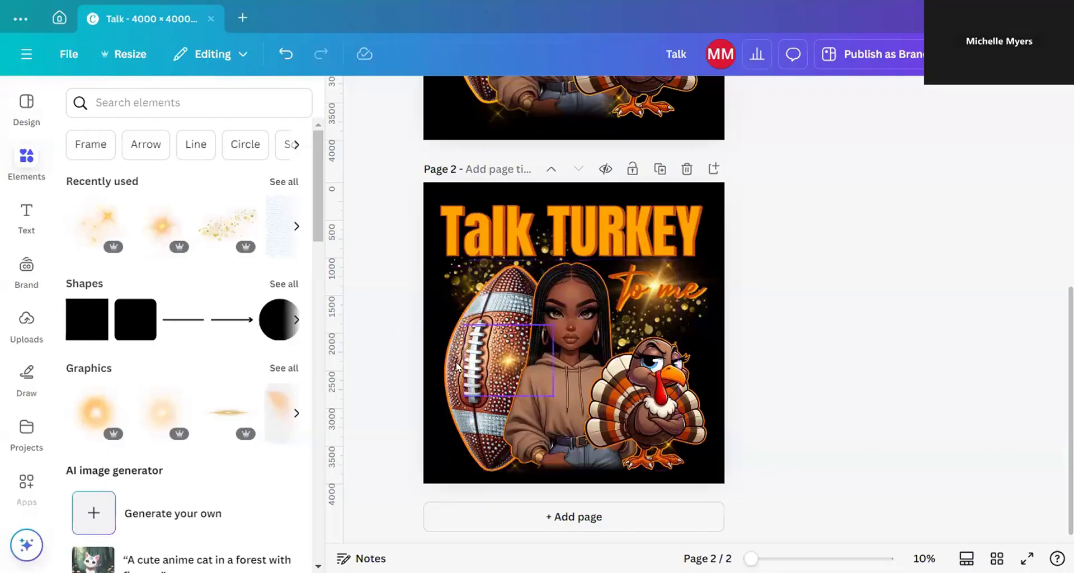
Step: Search the elements for "glow" graphics and delete the existing lens flare from the football
click(184, 105)
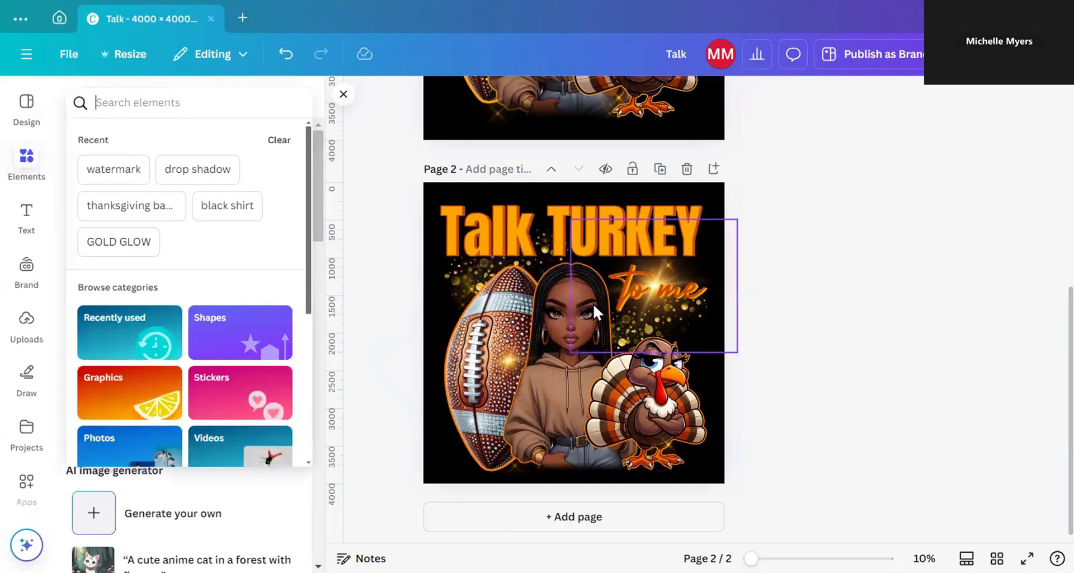
text(glow)
key(Return)
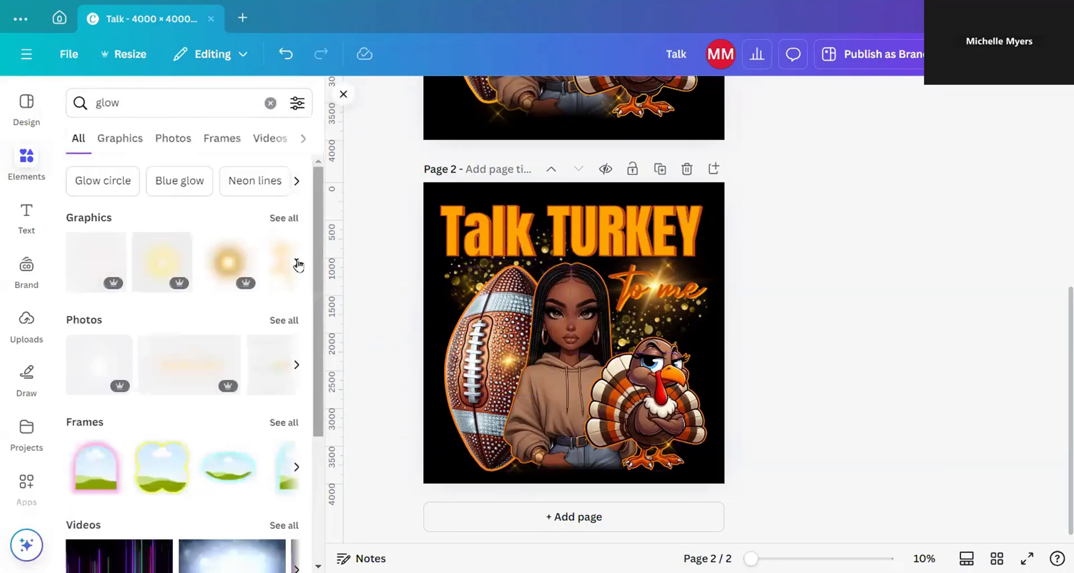
click(273, 218)
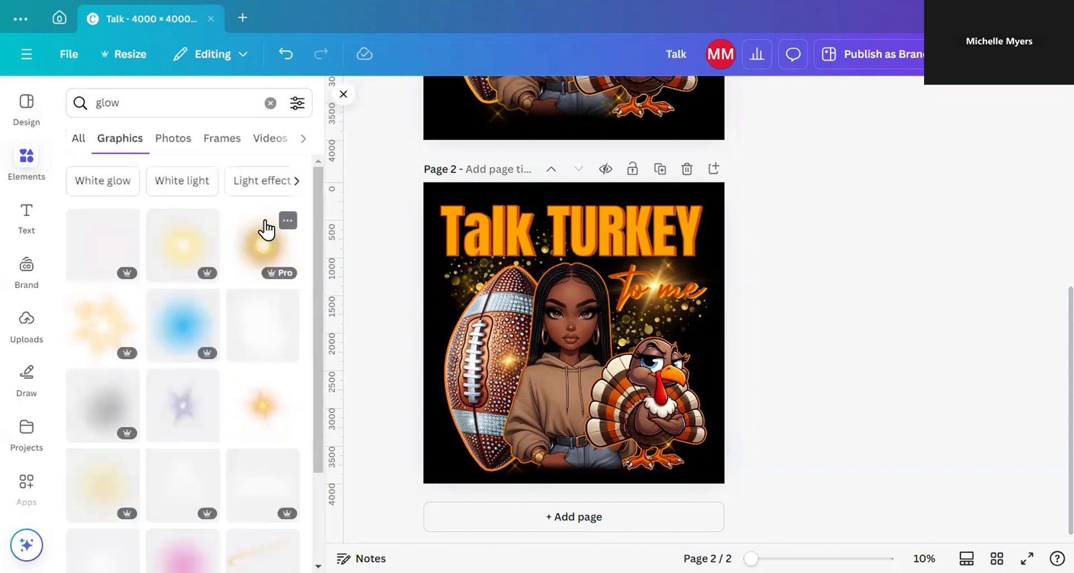
click(509, 358)
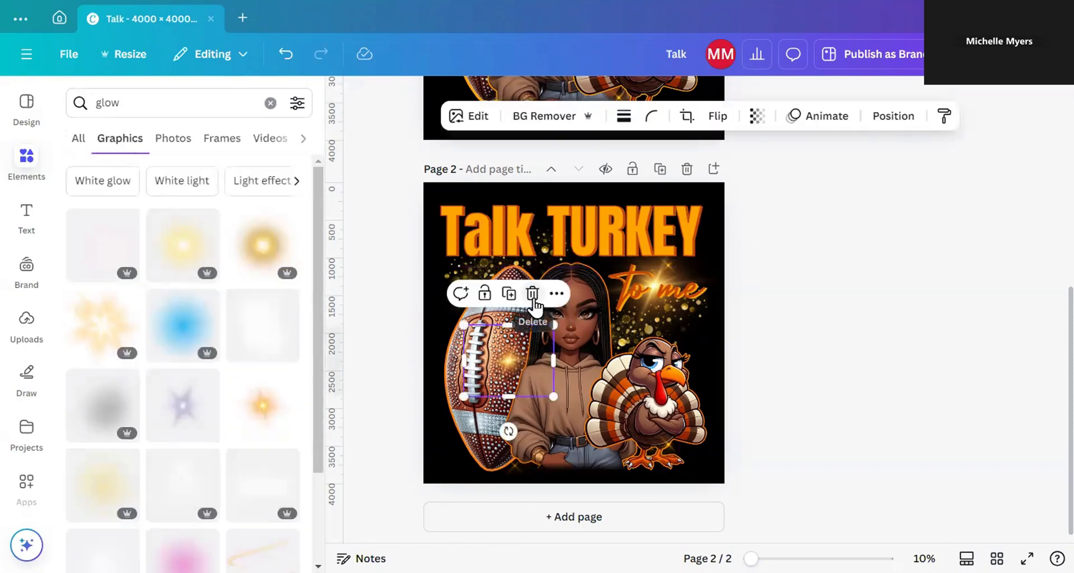
click(533, 294)
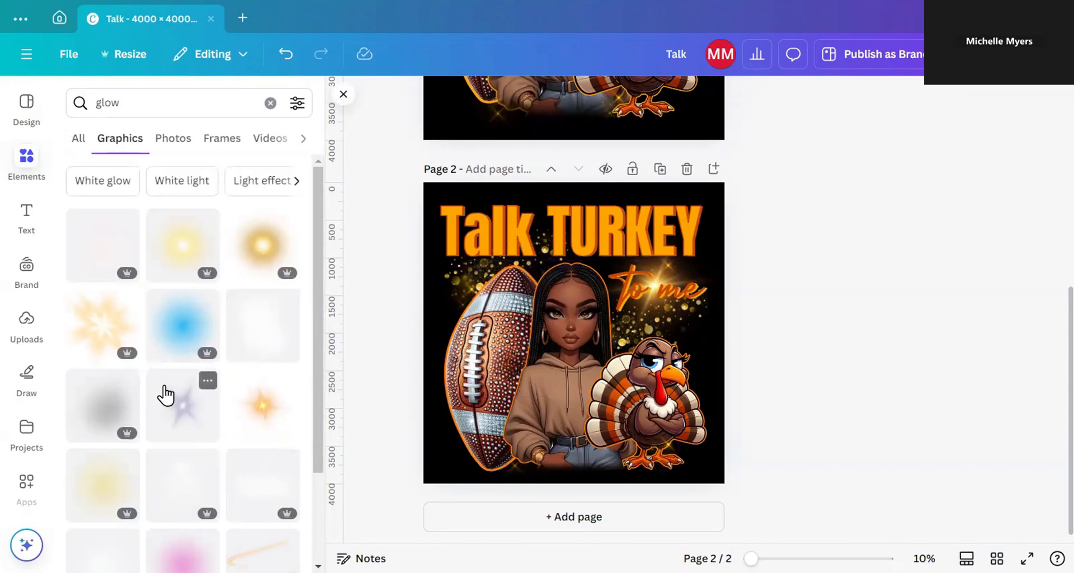
Step: Add the pale yellow round glow graphic, shrink it and place it on the football beside the laces
click(183, 245)
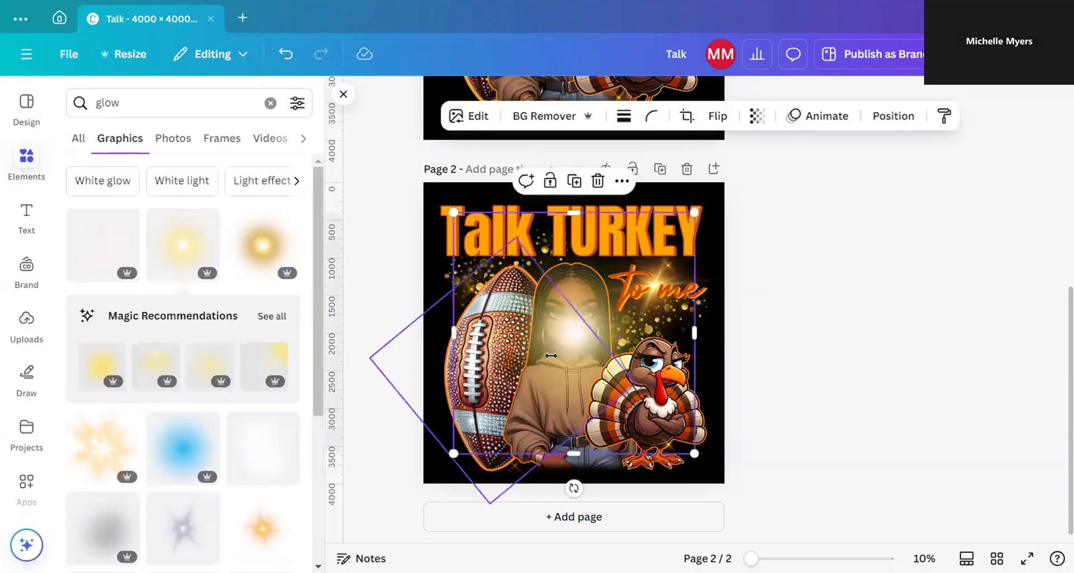
drag(578, 337, 507, 344)
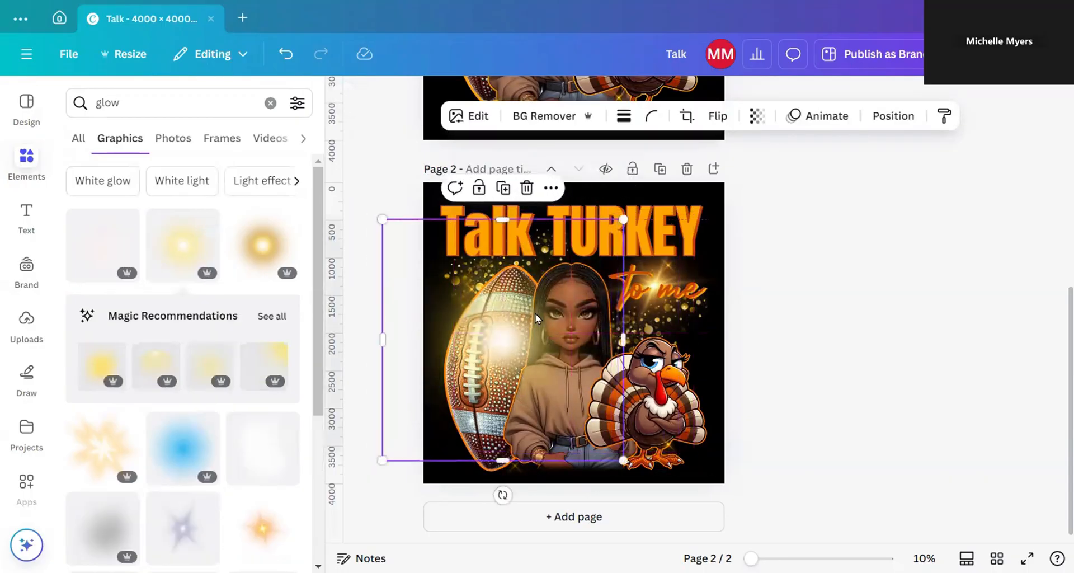
drag(614, 226, 445, 396)
drag(430, 434, 514, 371)
click(376, 398)
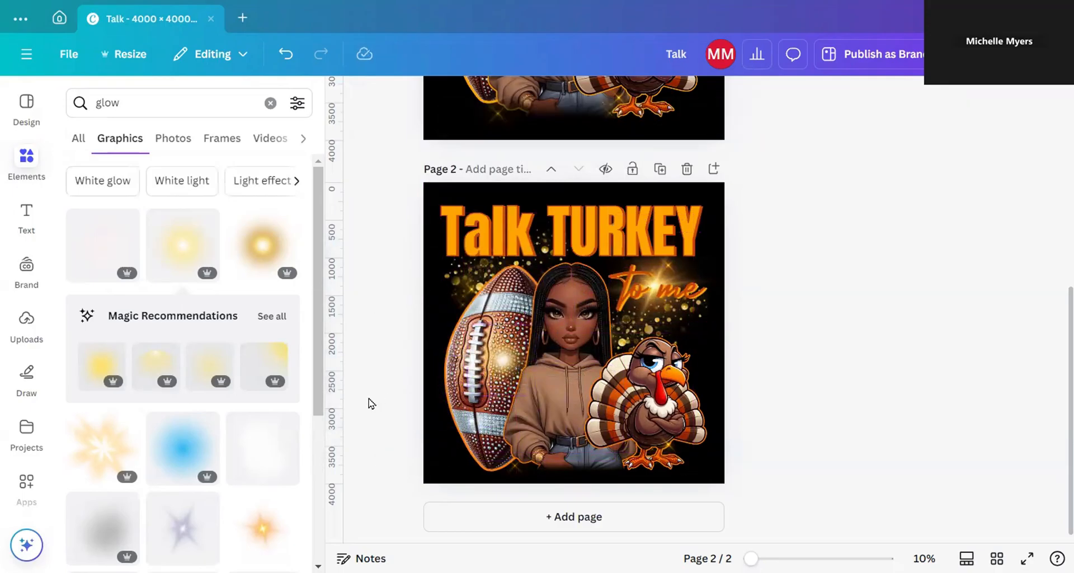
Step: Add the orange star-shaped flare from the glow graphics and delete the yellow glow from the football
scroll(81, 304, down, 4)
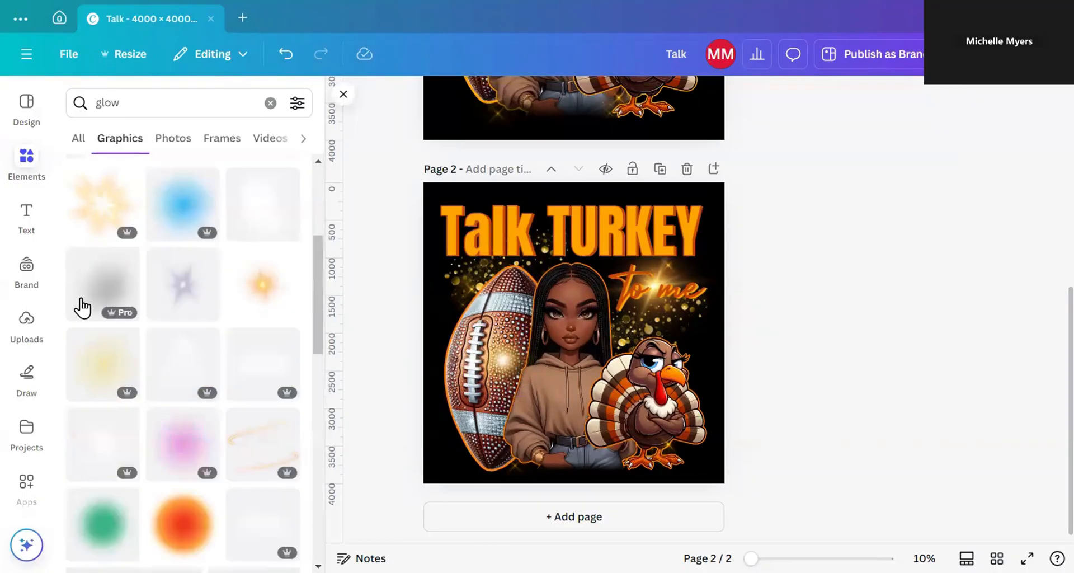
click(266, 285)
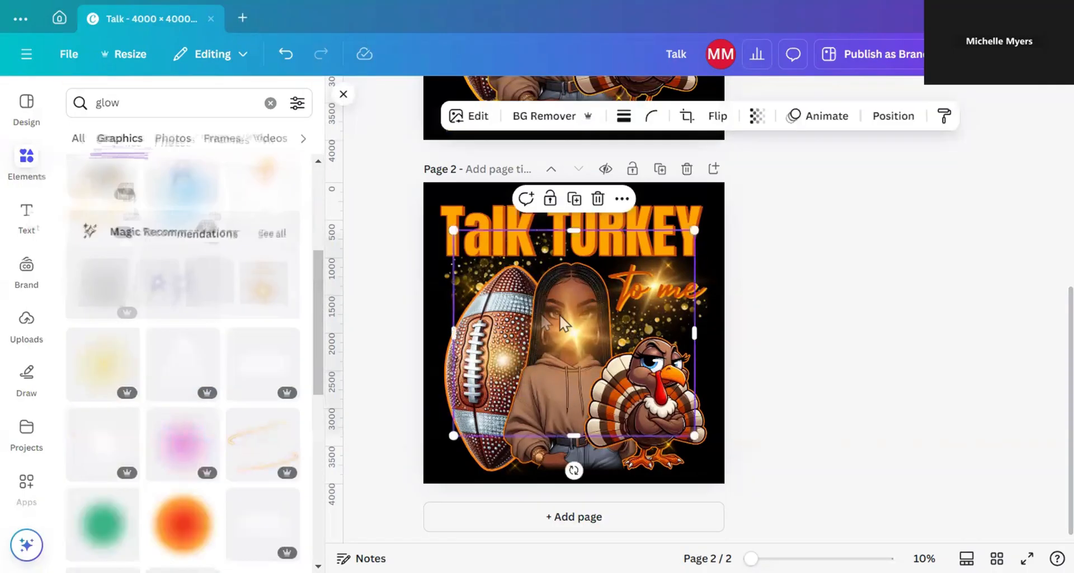
drag(596, 335, 664, 317)
click(487, 361)
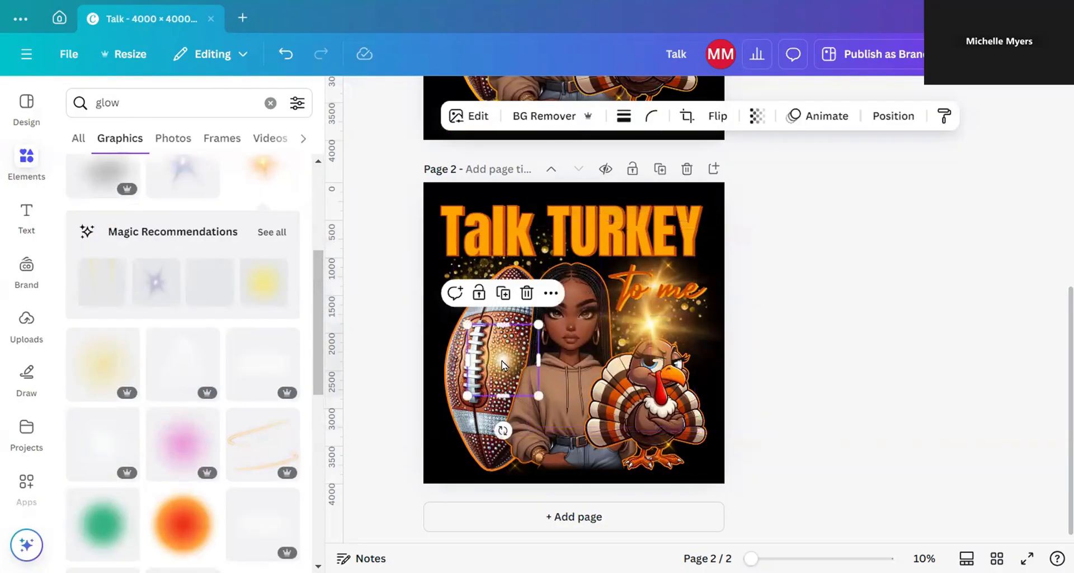
click(528, 294)
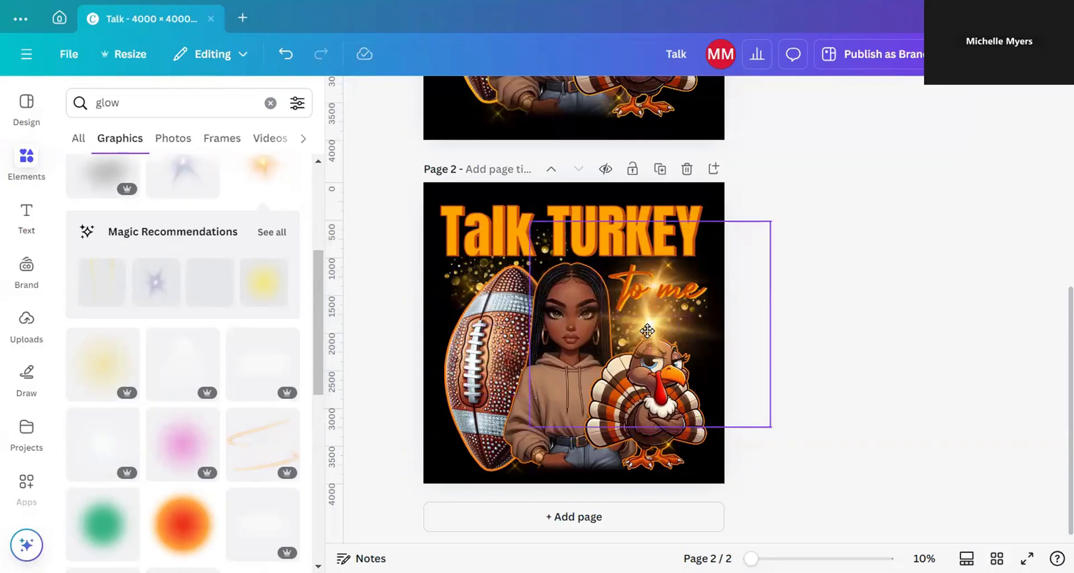
Step: Move the orange star-shaped flare onto the football and resize it to a small highlight beside the laces
drag(659, 330, 496, 361)
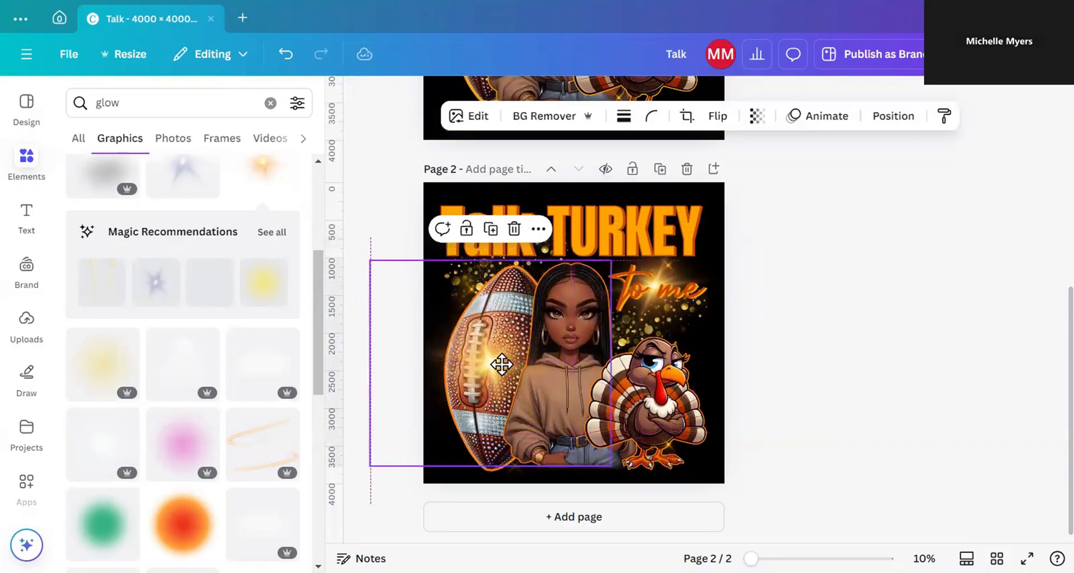
drag(603, 262, 455, 391)
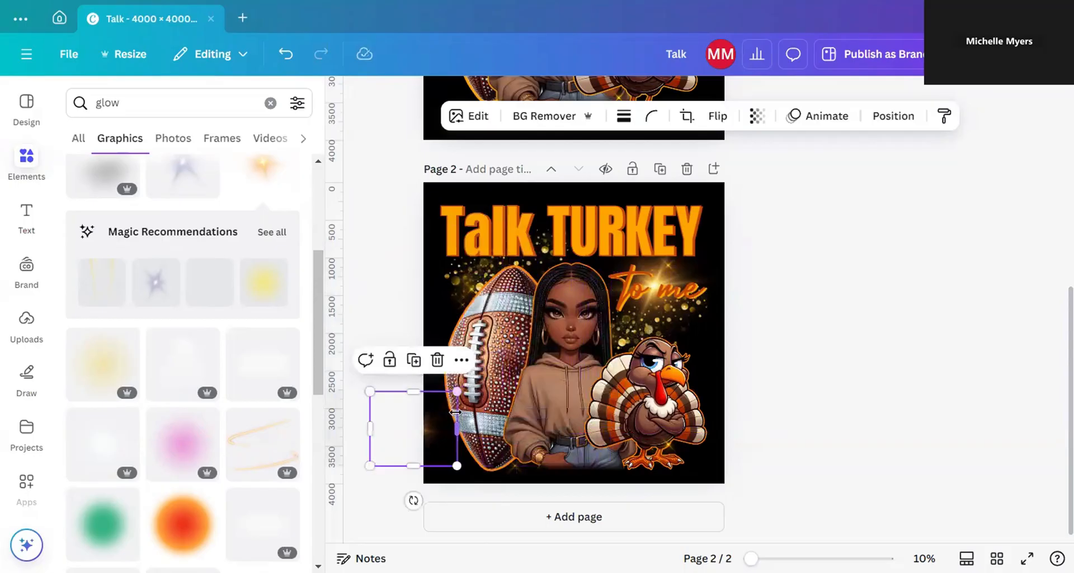
drag(437, 437, 530, 369)
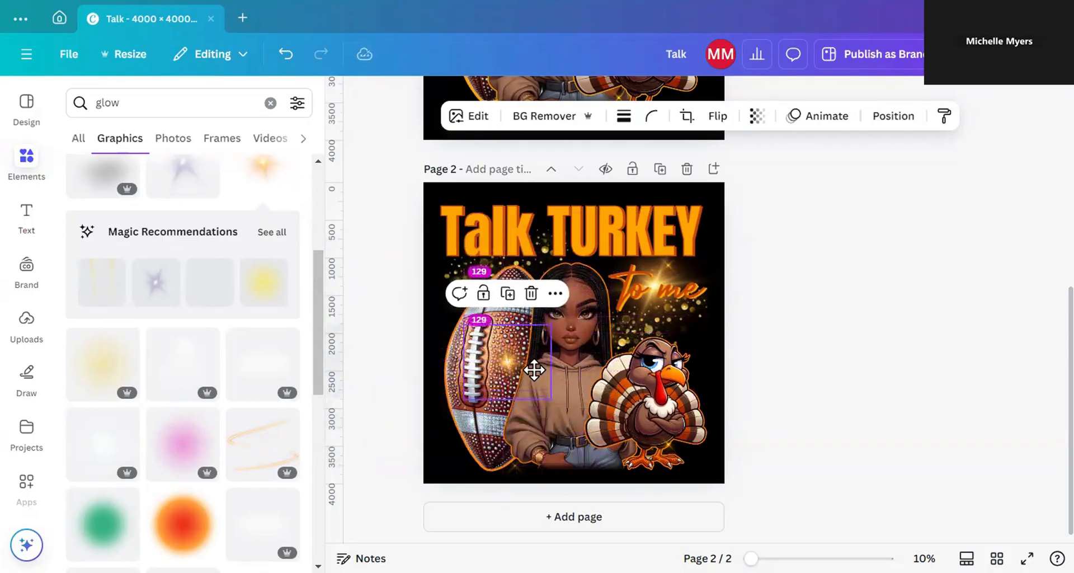
drag(463, 399, 453, 407)
click(408, 376)
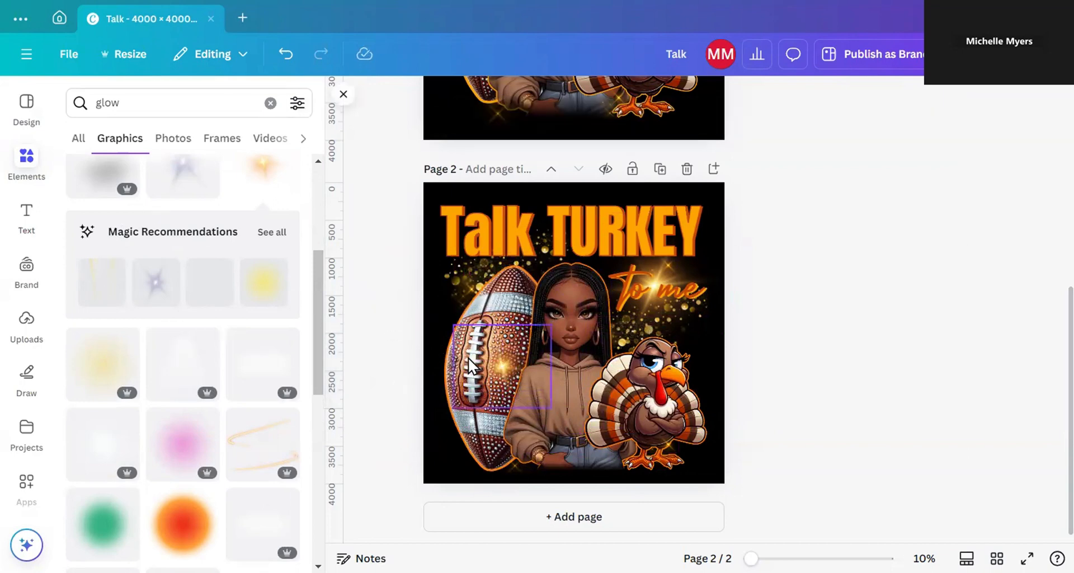
Step: Duplicate the orange flare beside the laces and place copies on the football's upper-left edge and near its lower tip
click(503, 364)
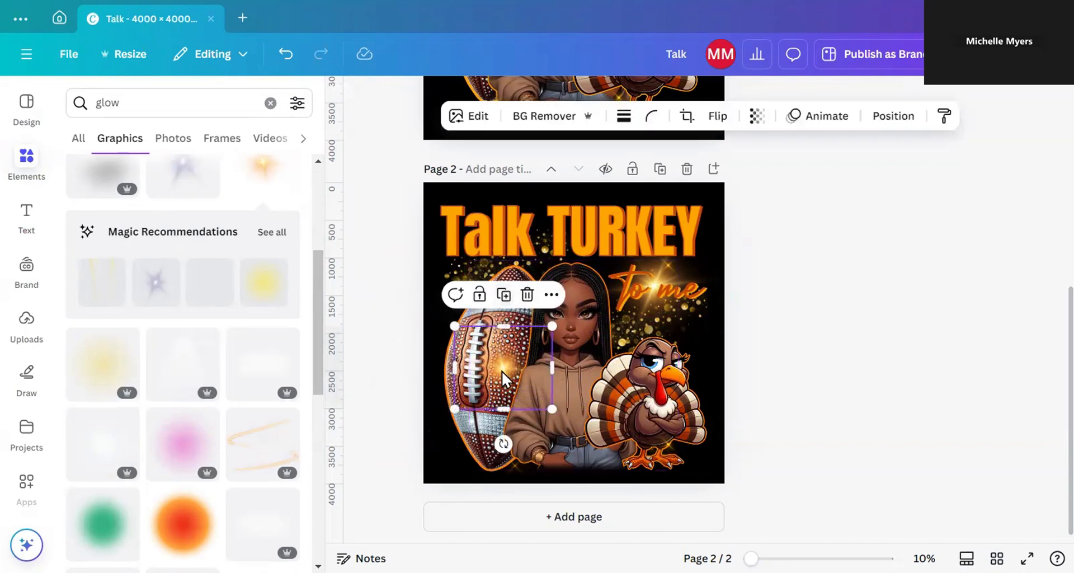
drag(502, 371, 475, 439)
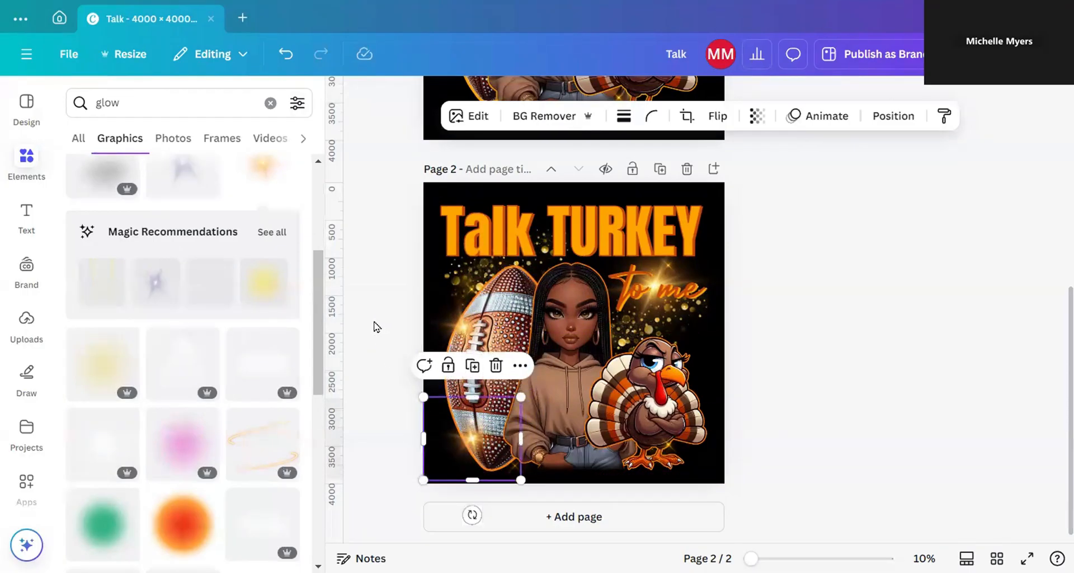
click(386, 362)
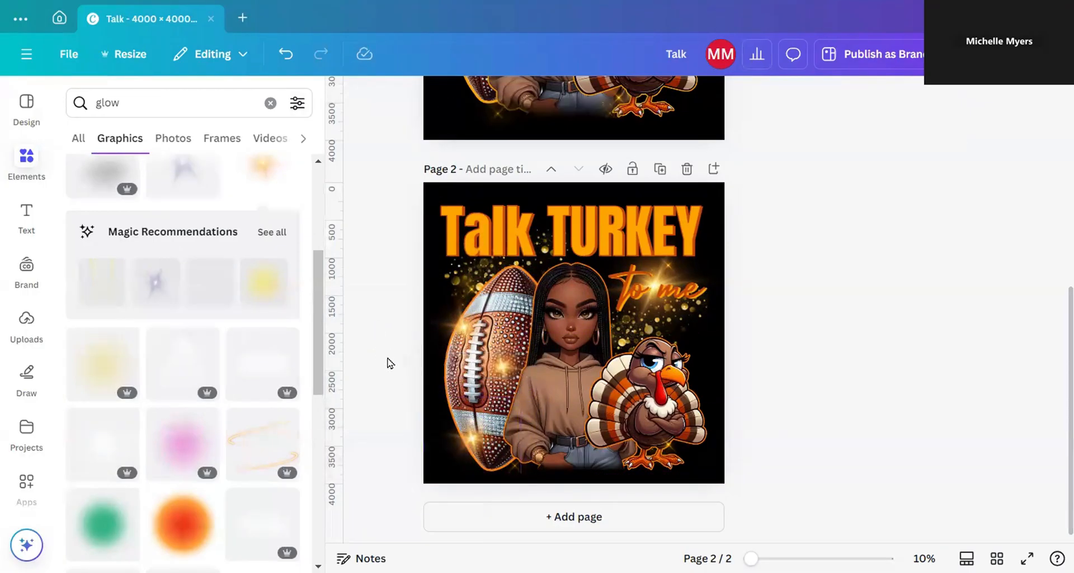
Step: Shrink the lower flare and reposition it near the football's lower tip
click(457, 447)
drag(424, 479, 440, 465)
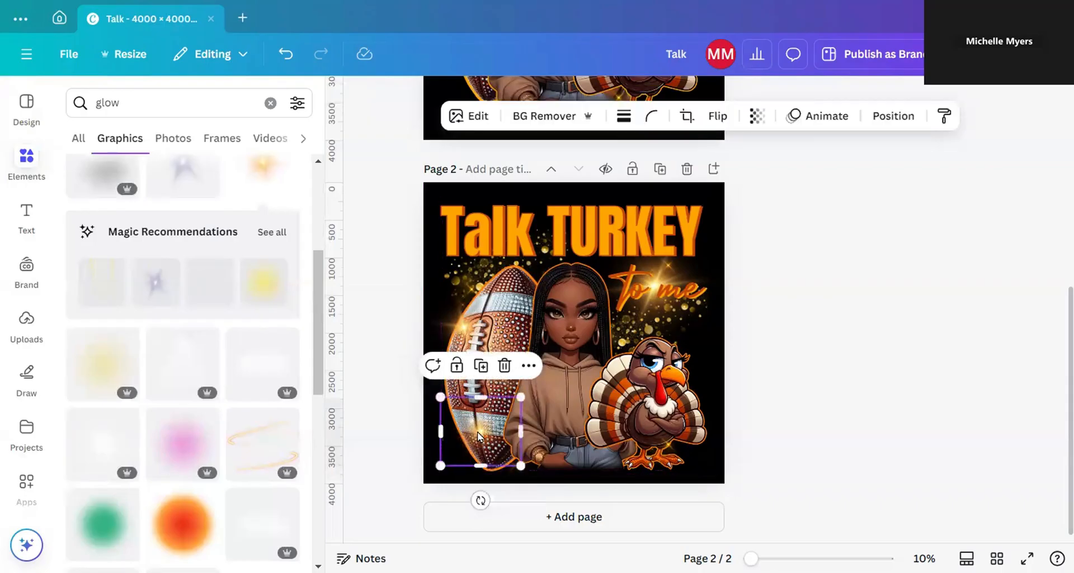
drag(478, 436, 475, 444)
Step: Reposition the flare on the football's upper-left edge and make it slightly smaller
click(463, 323)
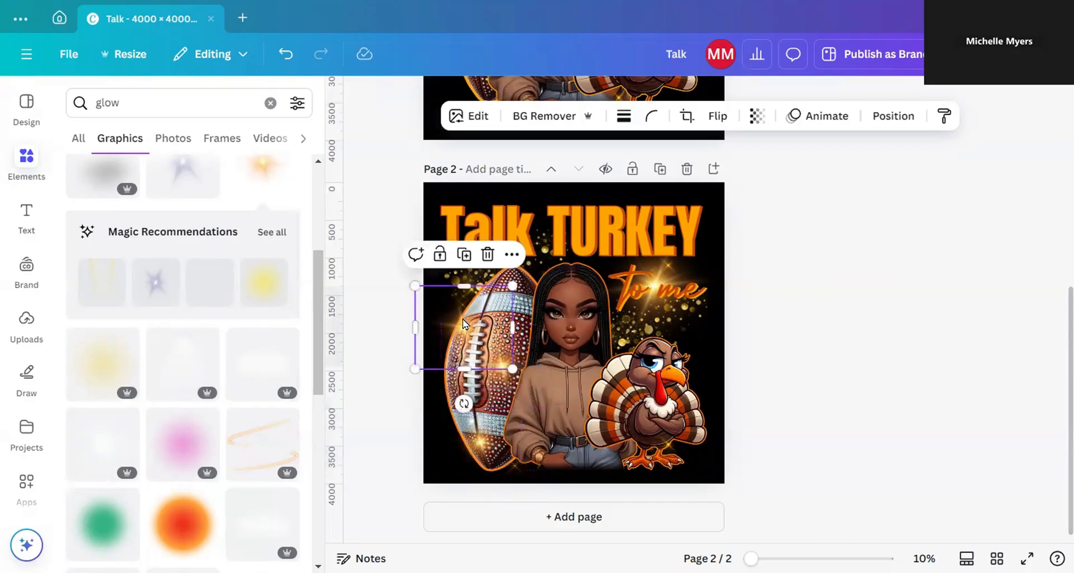
drag(461, 322, 465, 316)
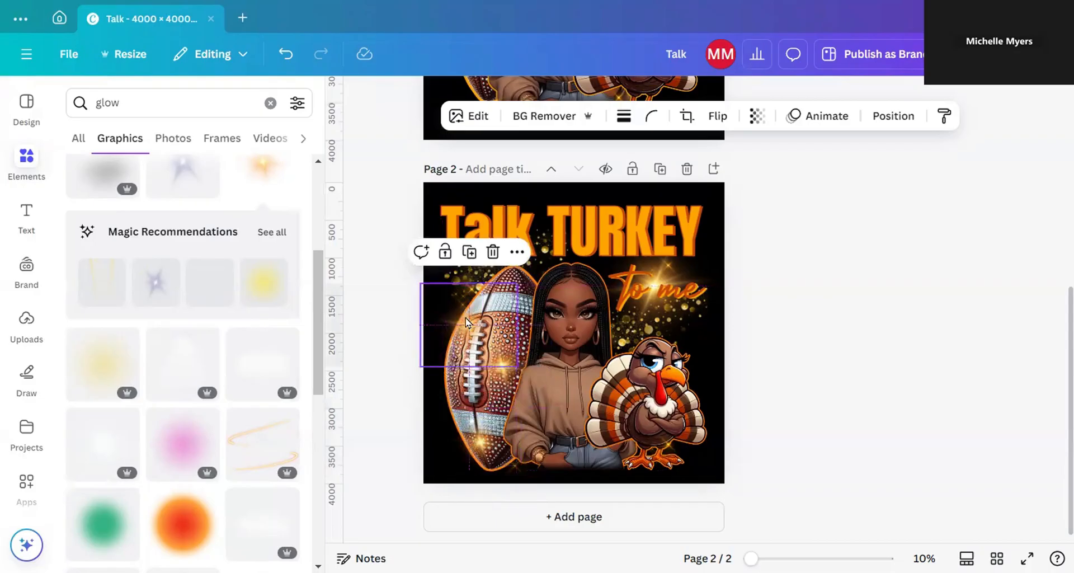
click(373, 391)
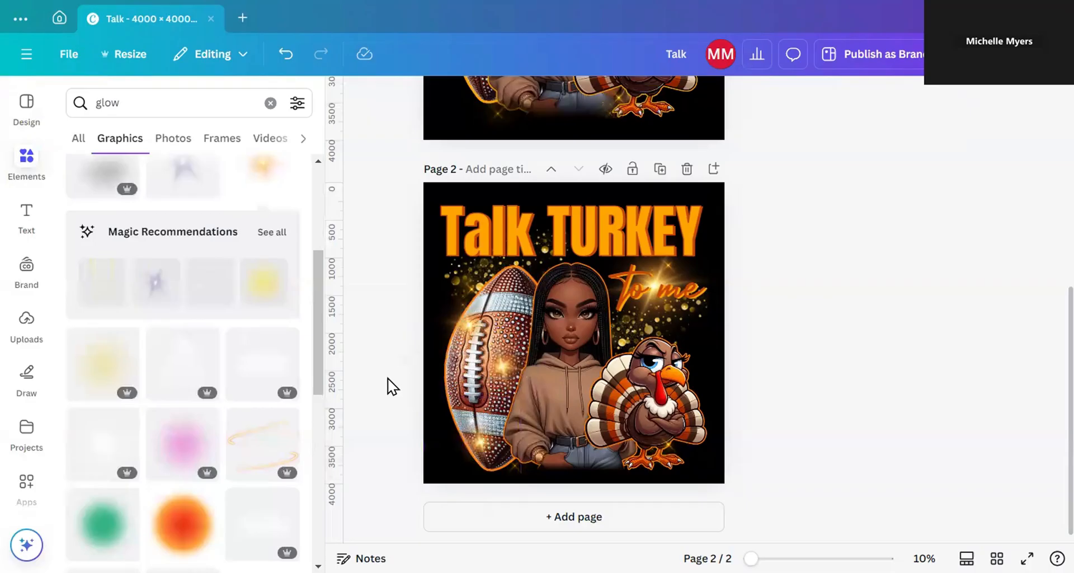
drag(464, 329, 463, 324)
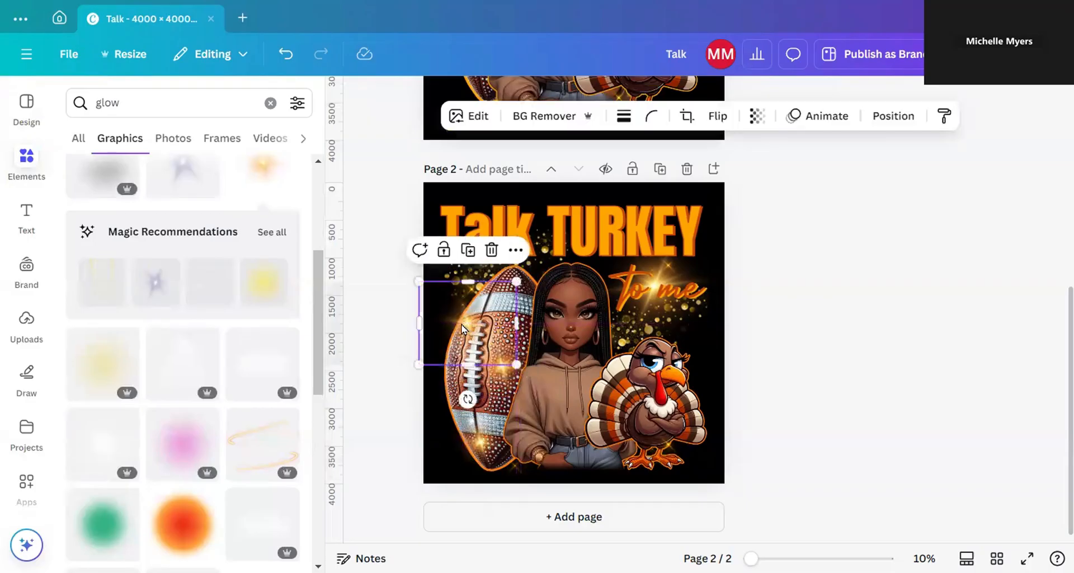
drag(418, 282, 426, 288)
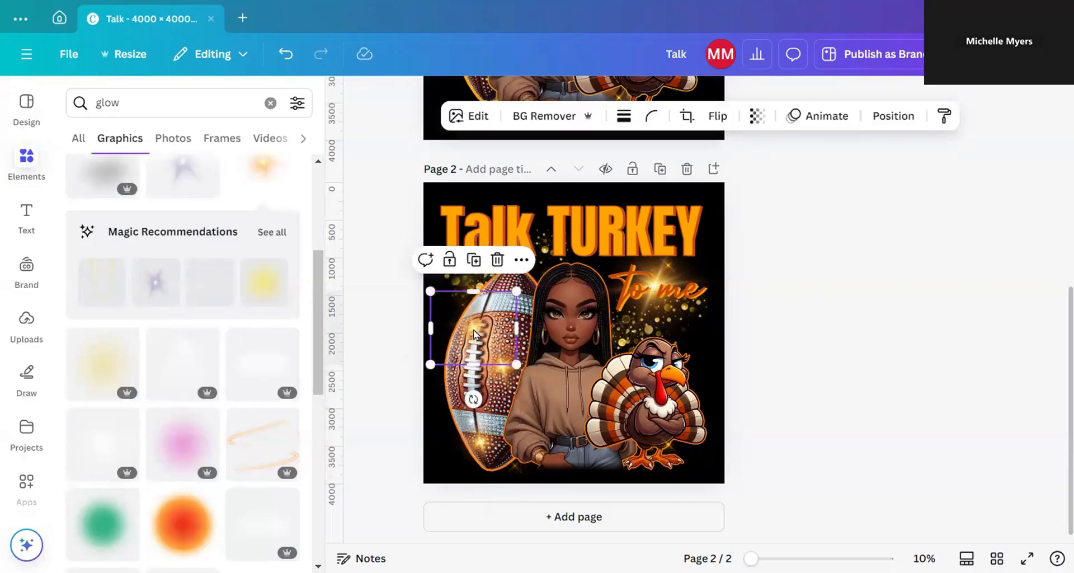
click(376, 361)
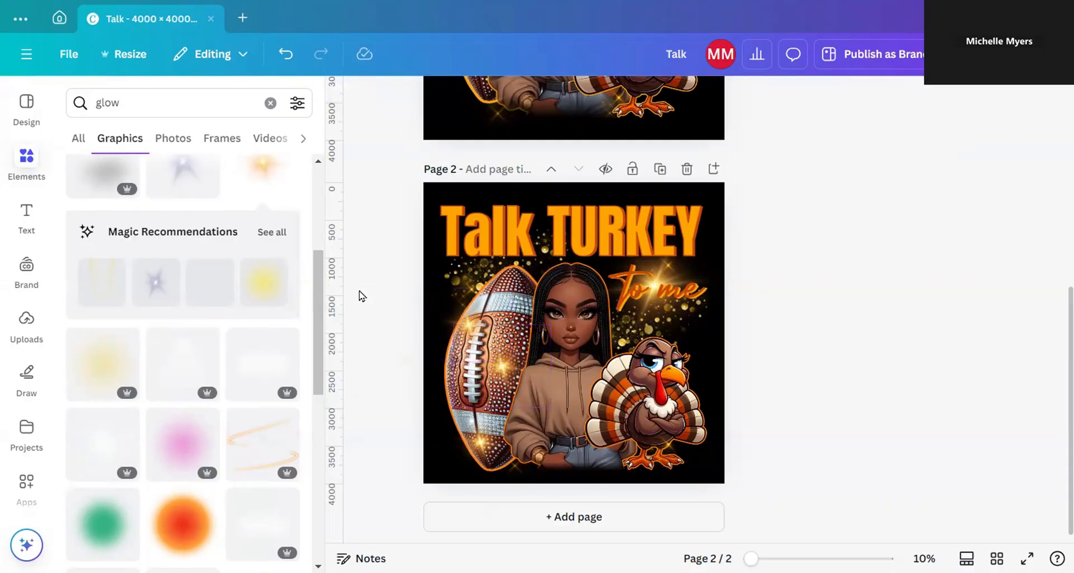
Step: Group all the design elements on page 2 and shift the group slightly up and to the right on the page
drag(401, 197, 674, 462)
click(518, 167)
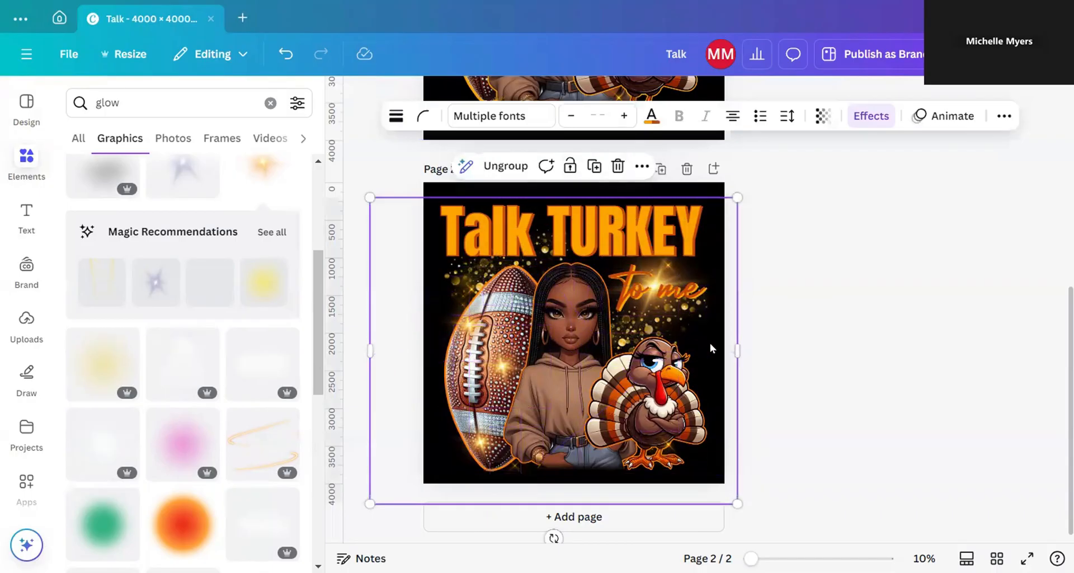
click(731, 434)
click(629, 451)
drag(630, 450, 641, 429)
click(834, 404)
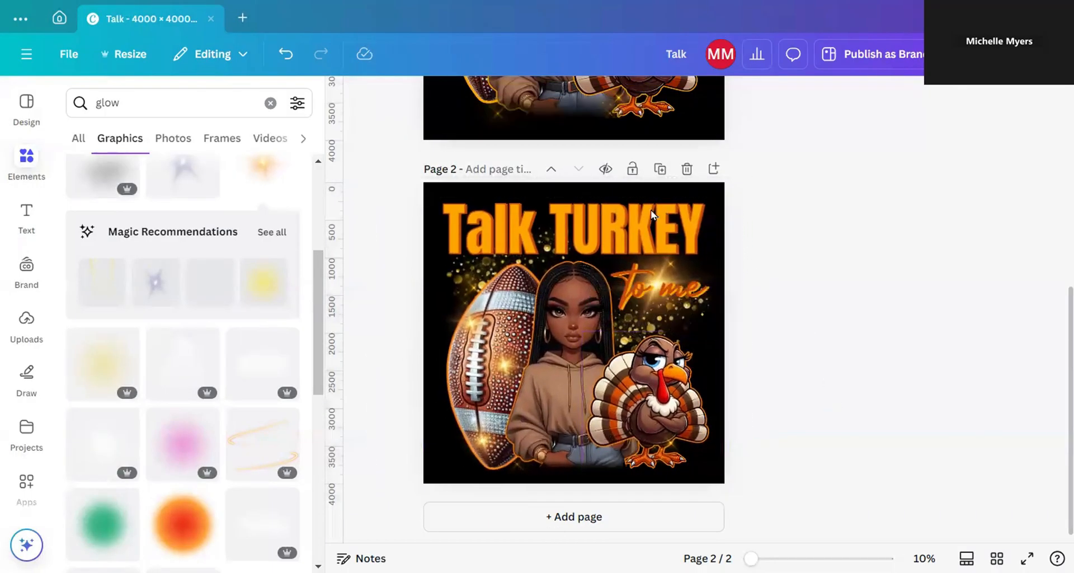
Step: Open the download settings for the design, look at the file type options and close them without downloading
click(988, 56)
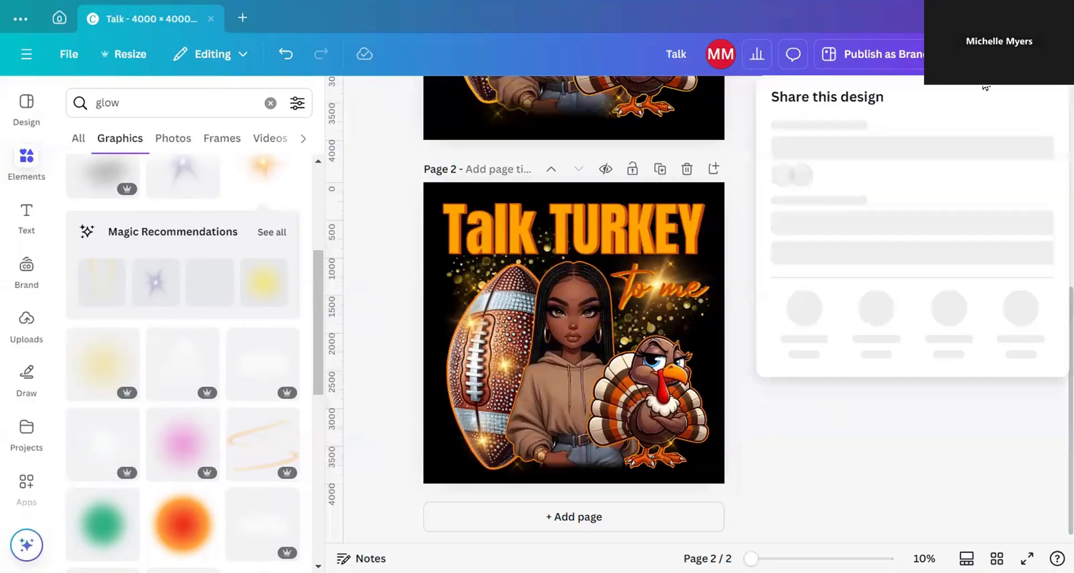
click(796, 361)
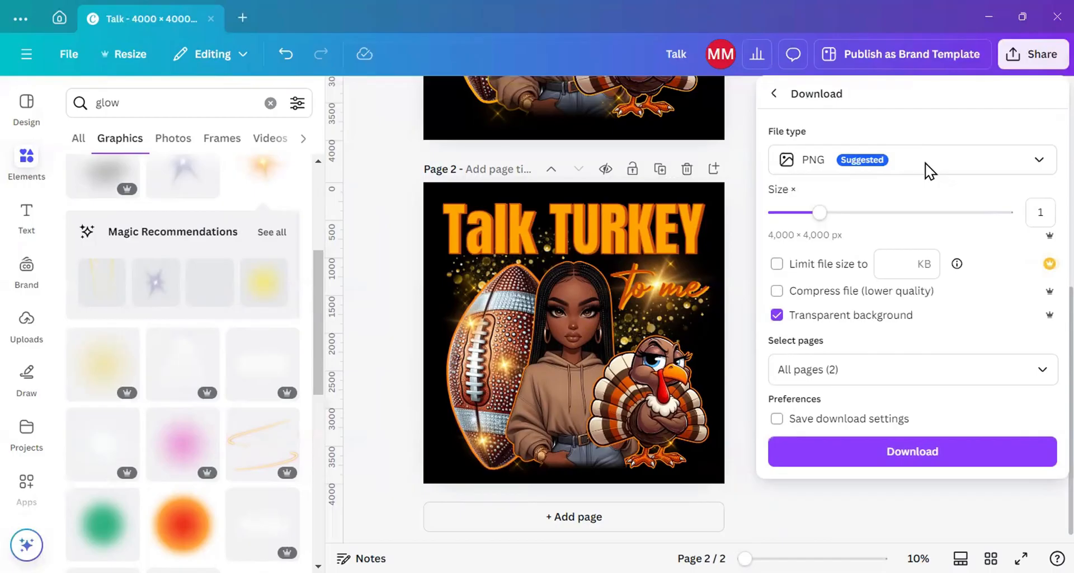
click(1012, 165)
click(1013, 165)
click(427, 317)
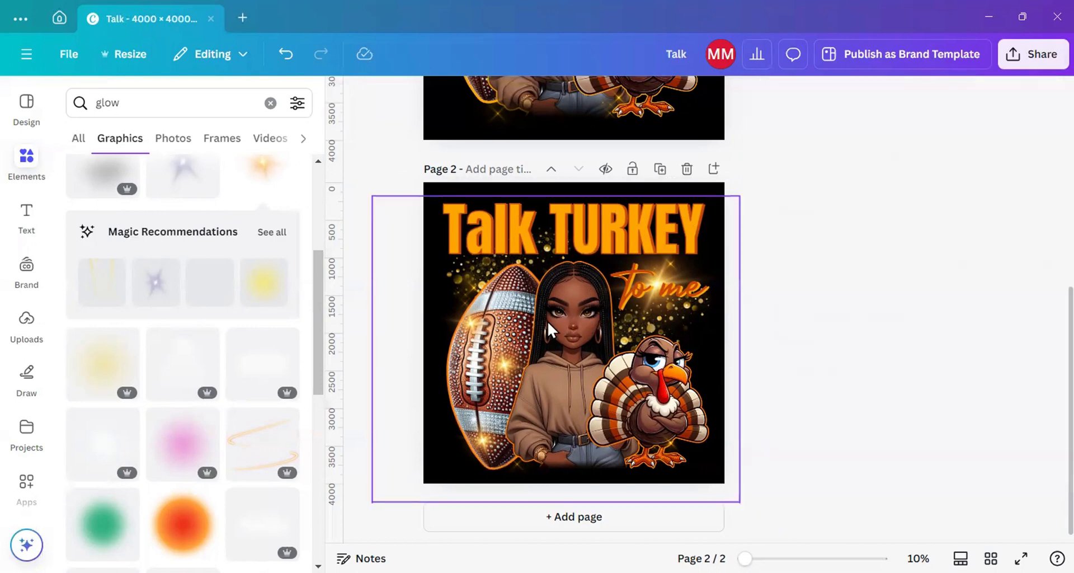
Step: Adjust the position of the grouped design so it sits centred on page 2
mouse_move(569, 314)
mouse_down()
mouse_move(621, 304)
mouse_move(557, 324)
mouse_move(576, 315)
mouse_up()
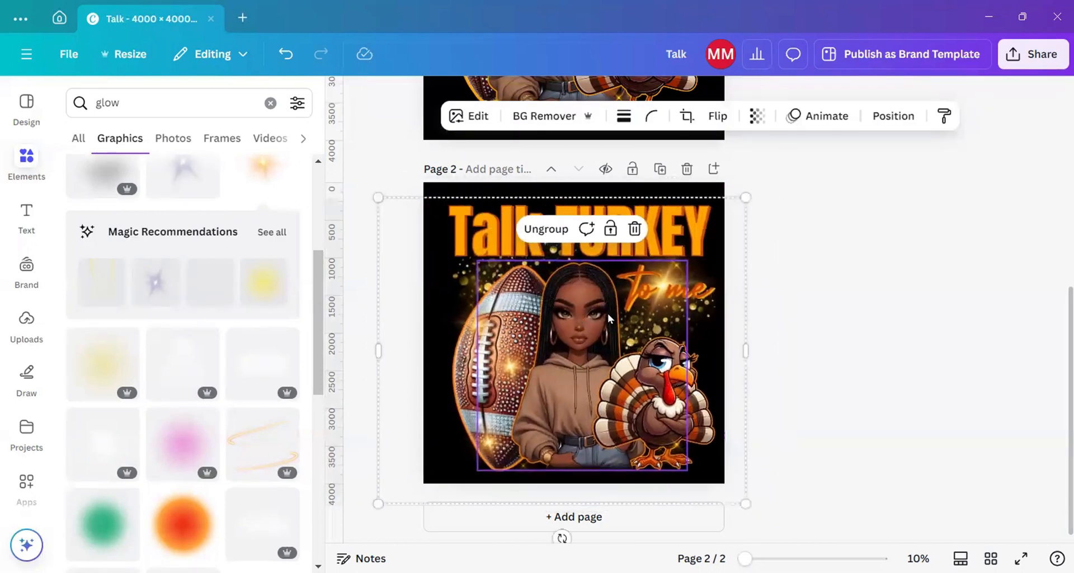
click(783, 272)
drag(647, 289, 641, 286)
click(832, 268)
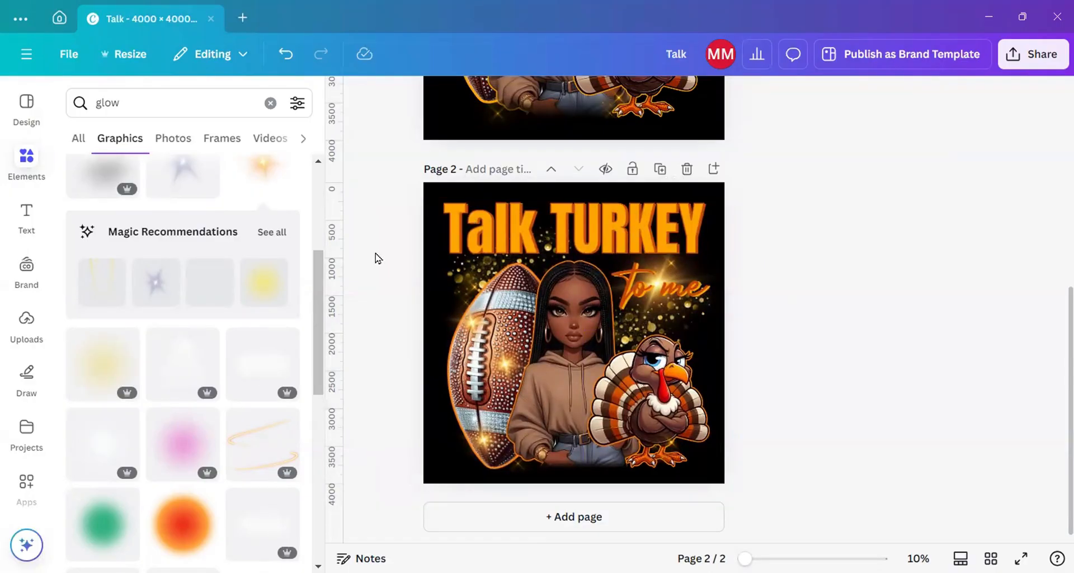
scroll(162, 247, up, 4)
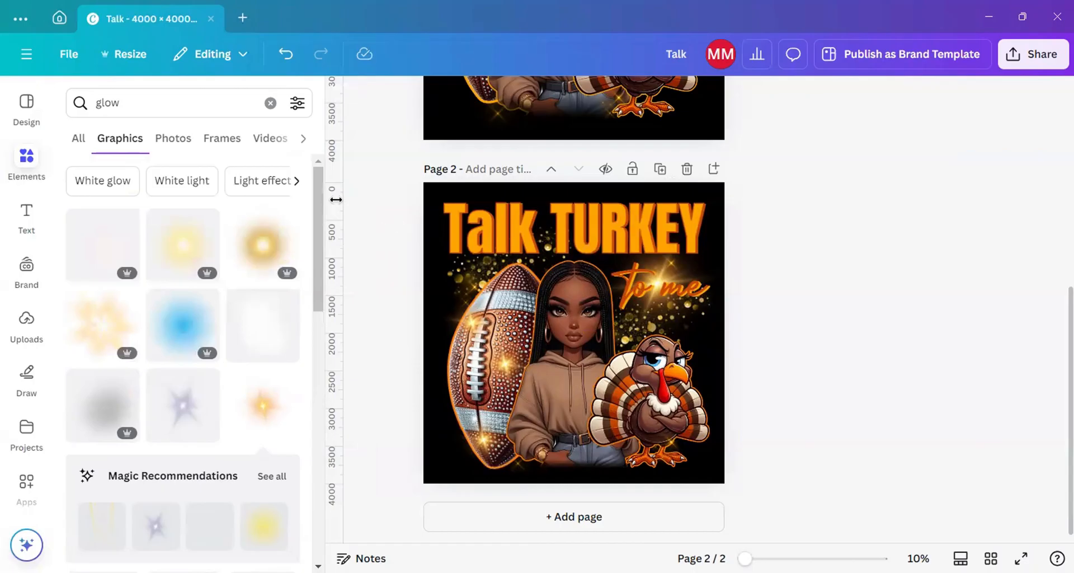
click(23, 162)
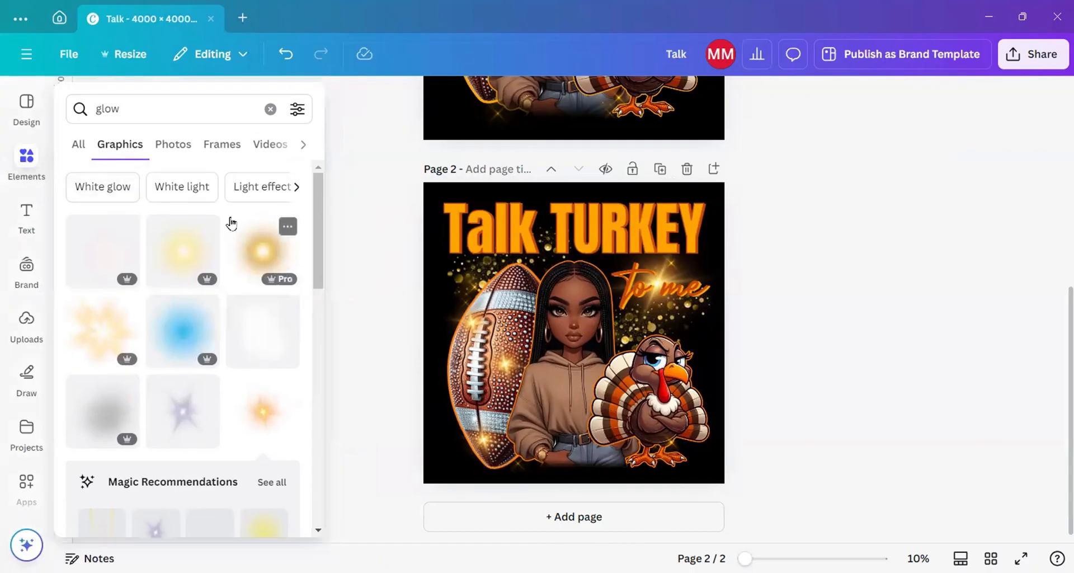
click(26, 186)
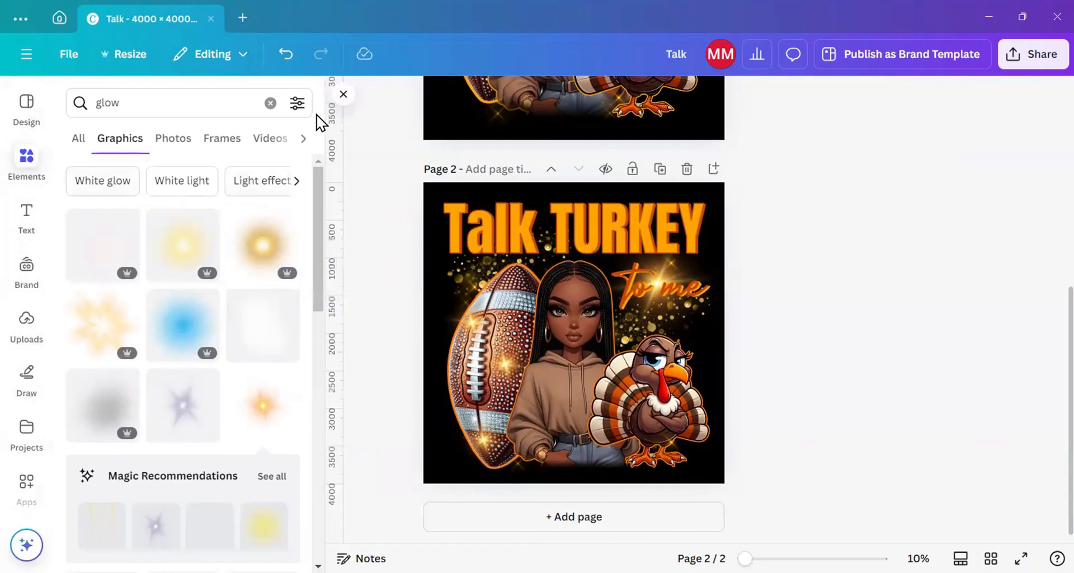
click(342, 95)
click(26, 159)
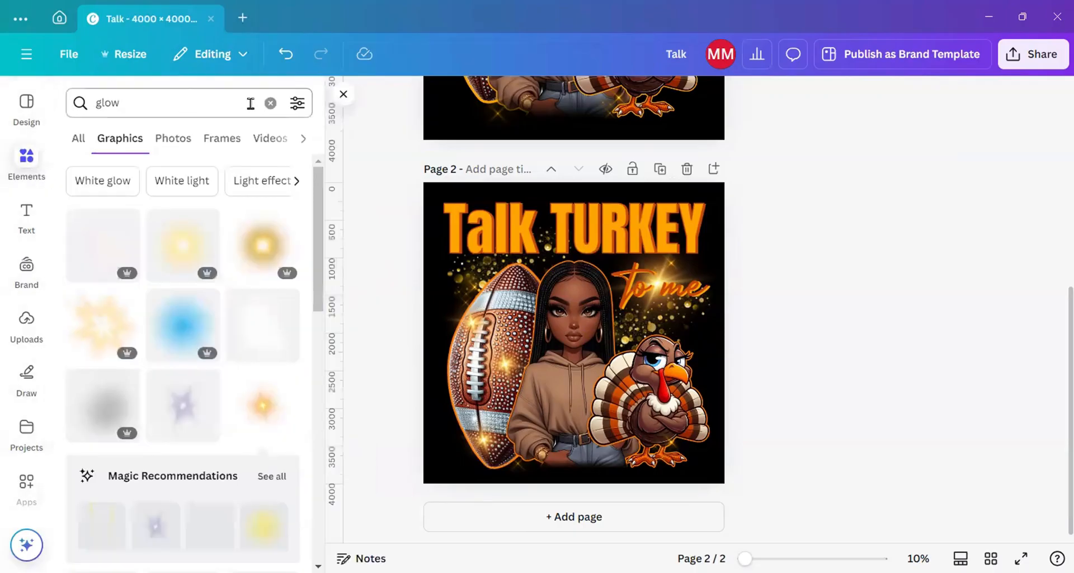
Step: Clear the "glow" search and place the recently used black T-shirt photo with pumpkins over the design on page 2
click(270, 103)
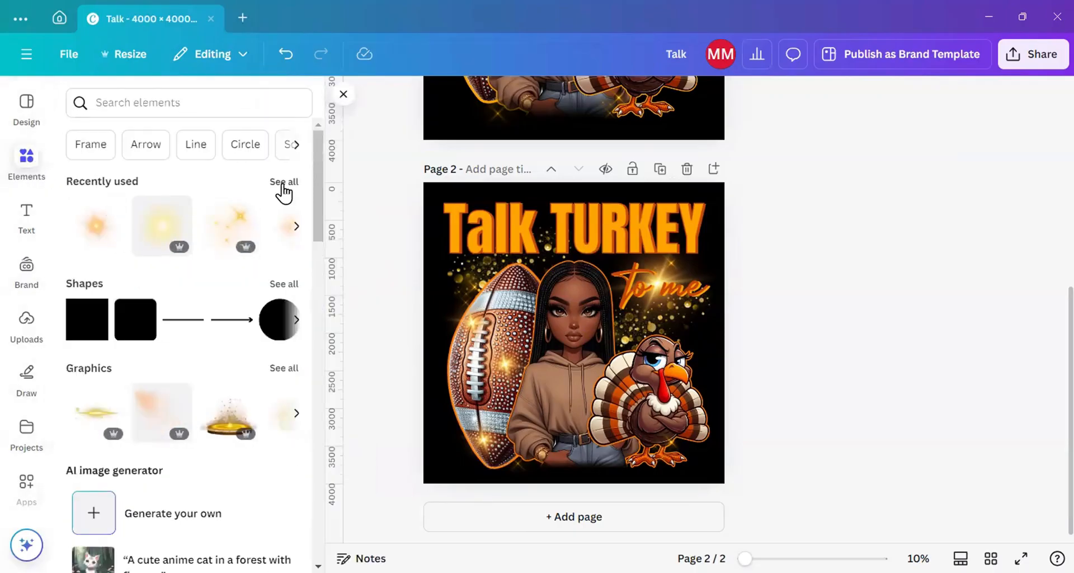
click(281, 181)
scroll(164, 364, down, 7)
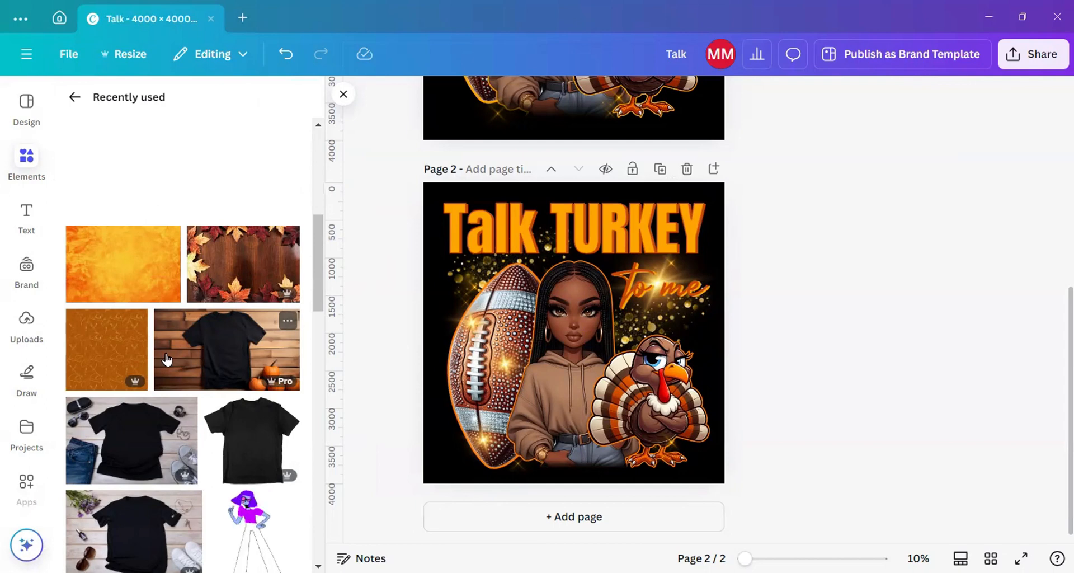
scroll(166, 359, down, 5)
scroll(167, 360, up, 5)
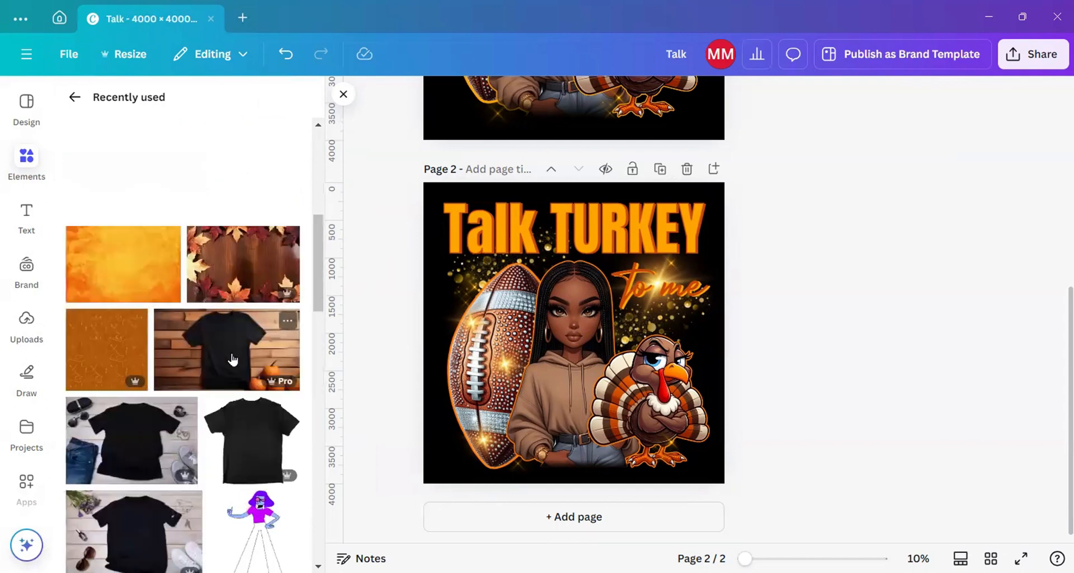
click(196, 362)
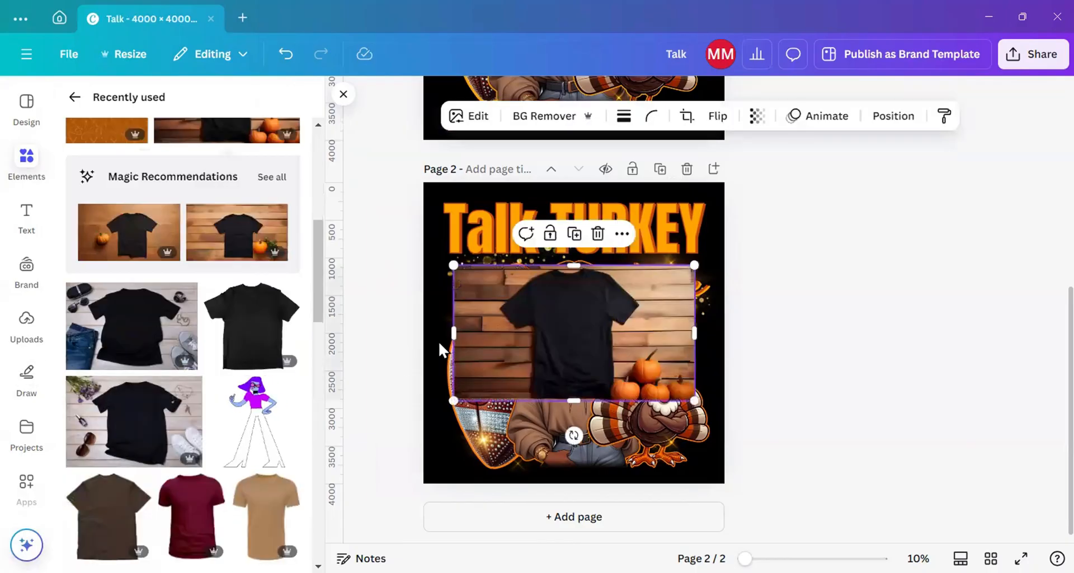
drag(481, 321, 506, 302)
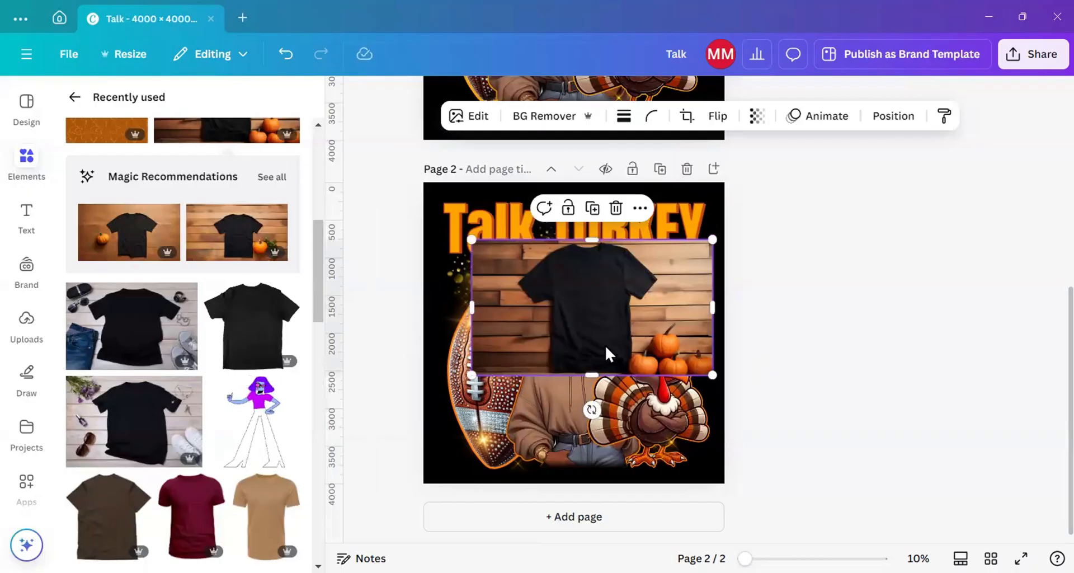
right_click(573, 349)
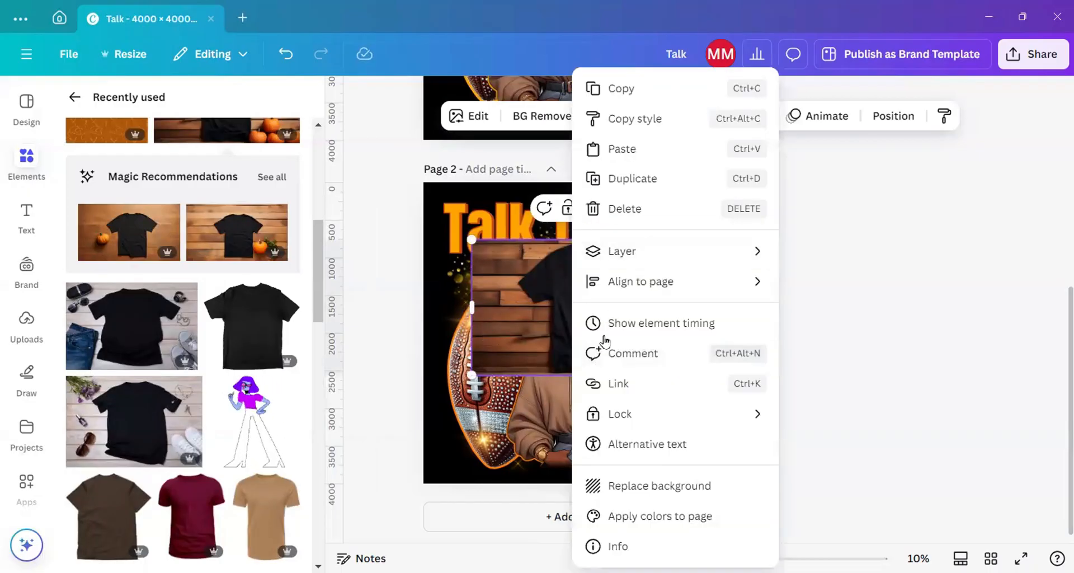
key(Escape)
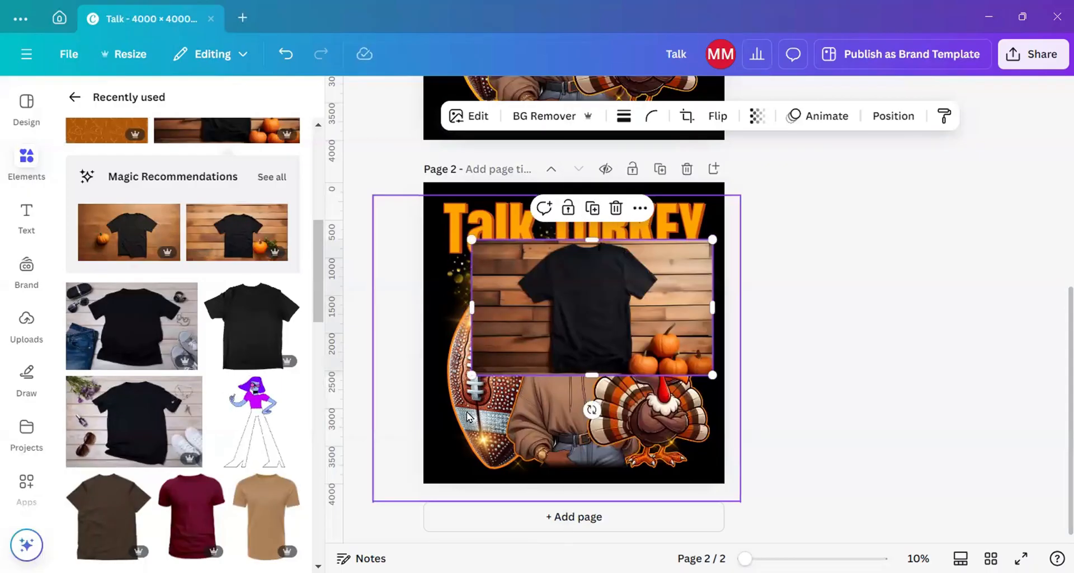
right_click(539, 311)
mouse_move(624, 262)
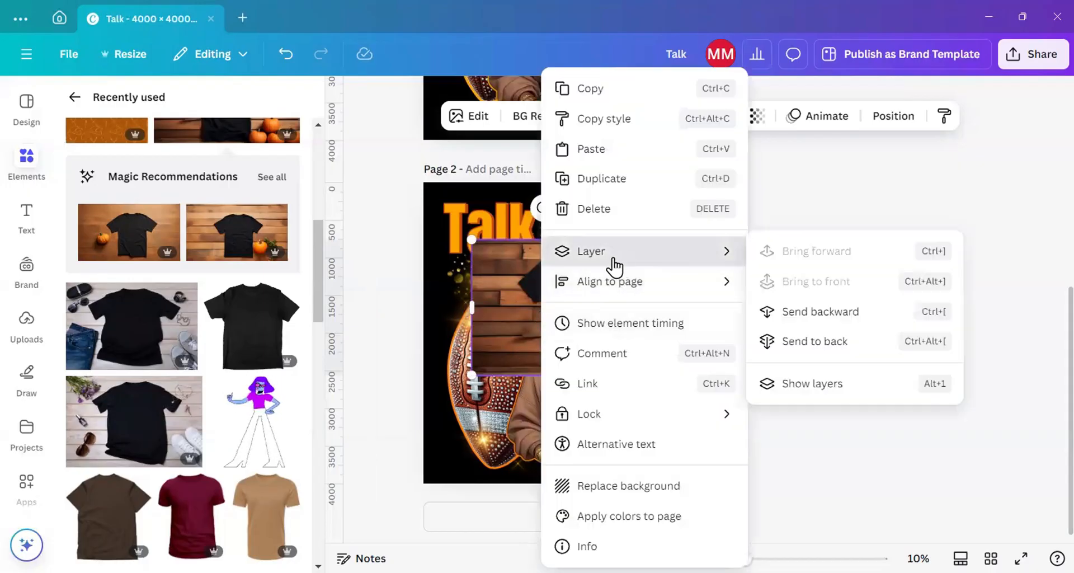
click(512, 271)
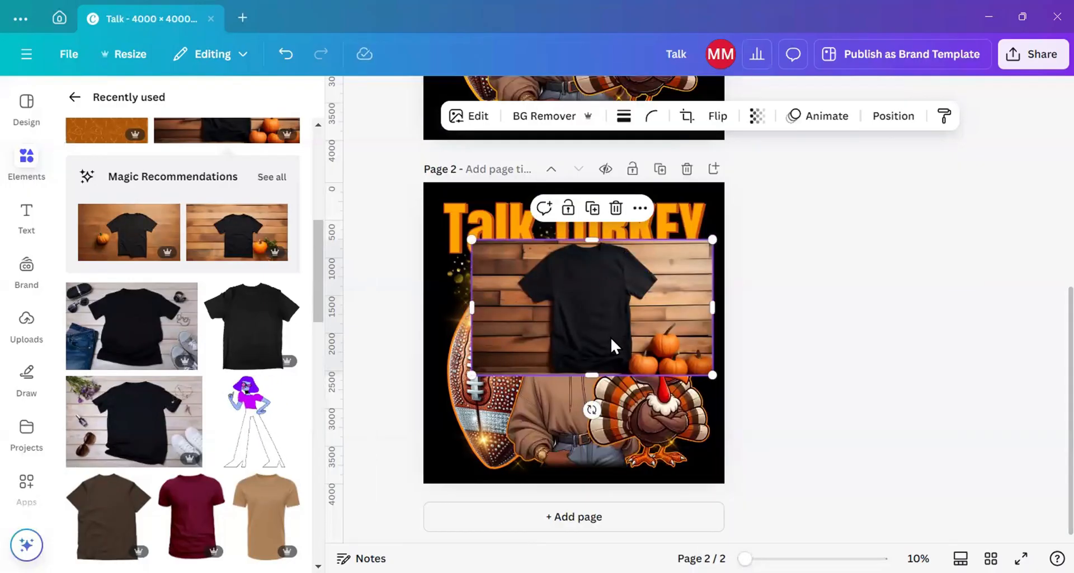
Step: Extract the black T-shirt from its photo with Magic Grab, shift it to the page's right side and delete the leftover wooden background
click(470, 115)
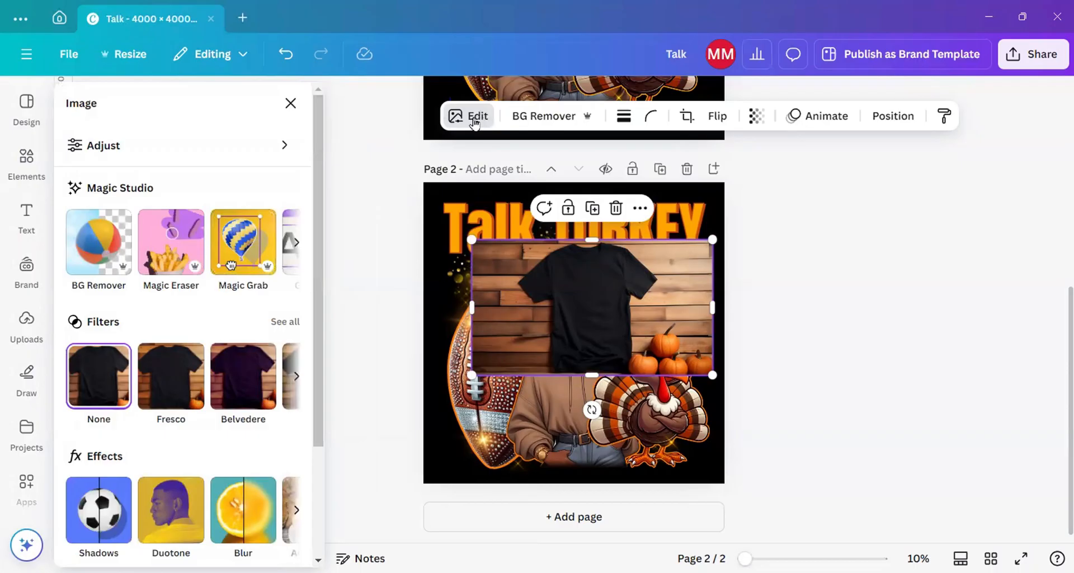
click(256, 250)
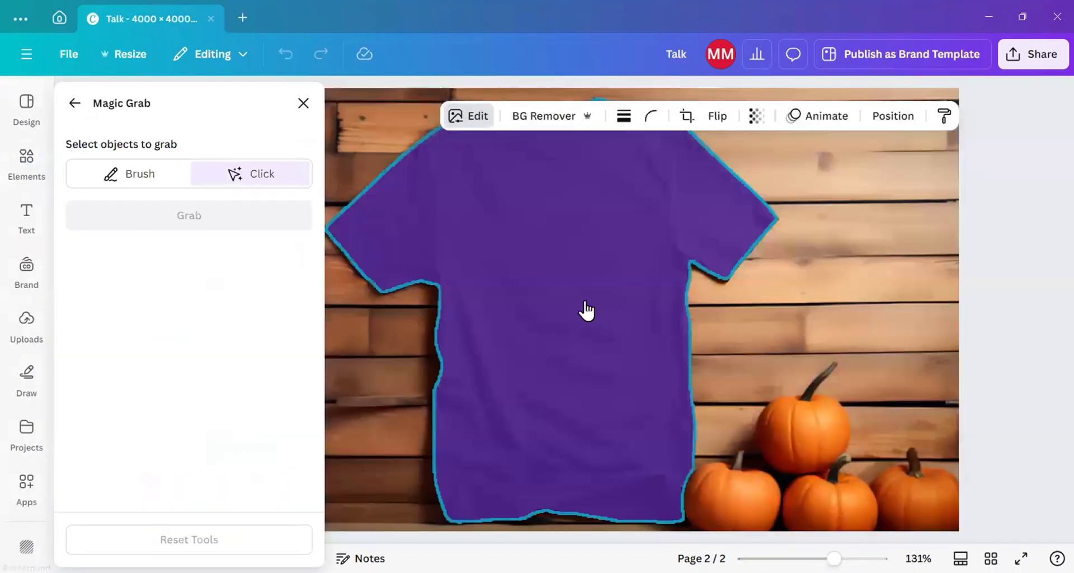
click(586, 309)
click(179, 219)
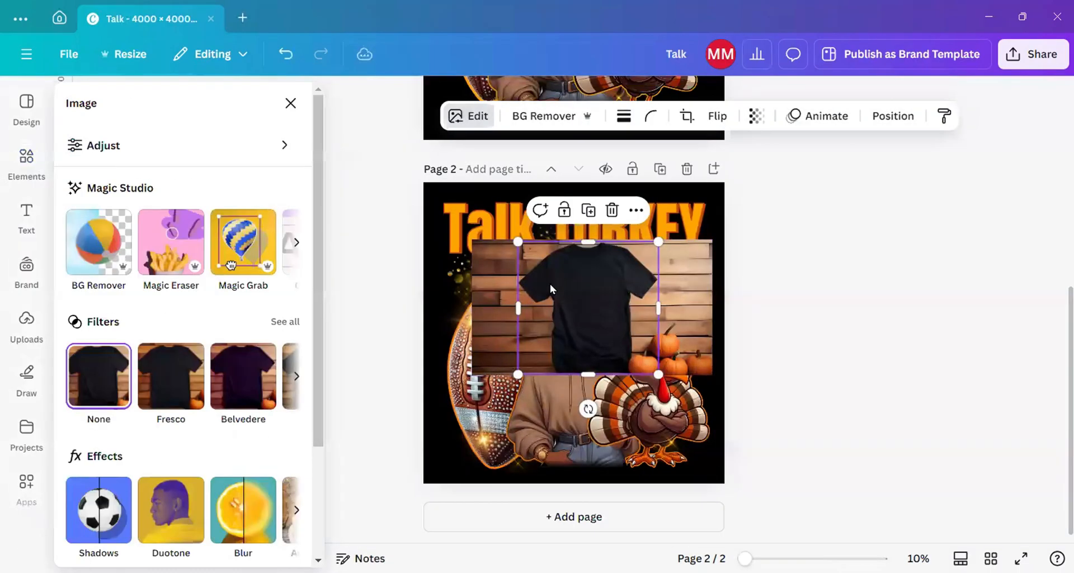
click(547, 278)
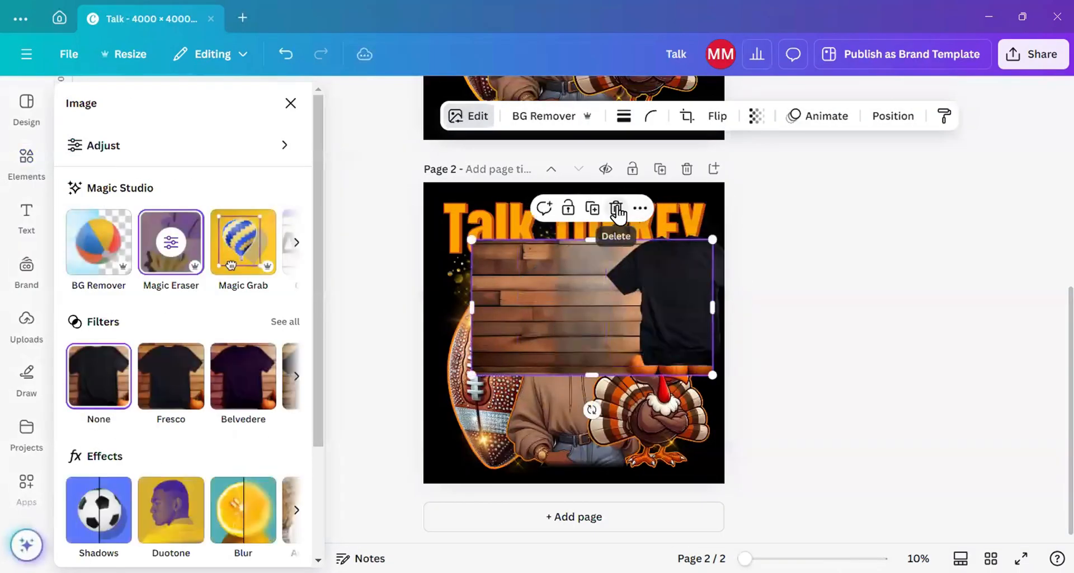
click(619, 207)
Step: Shrink the grouped "Talk TURKEY to me" design to about half its size toward the page's lower-right corner
click(475, 267)
drag(373, 196, 557, 302)
click(496, 254)
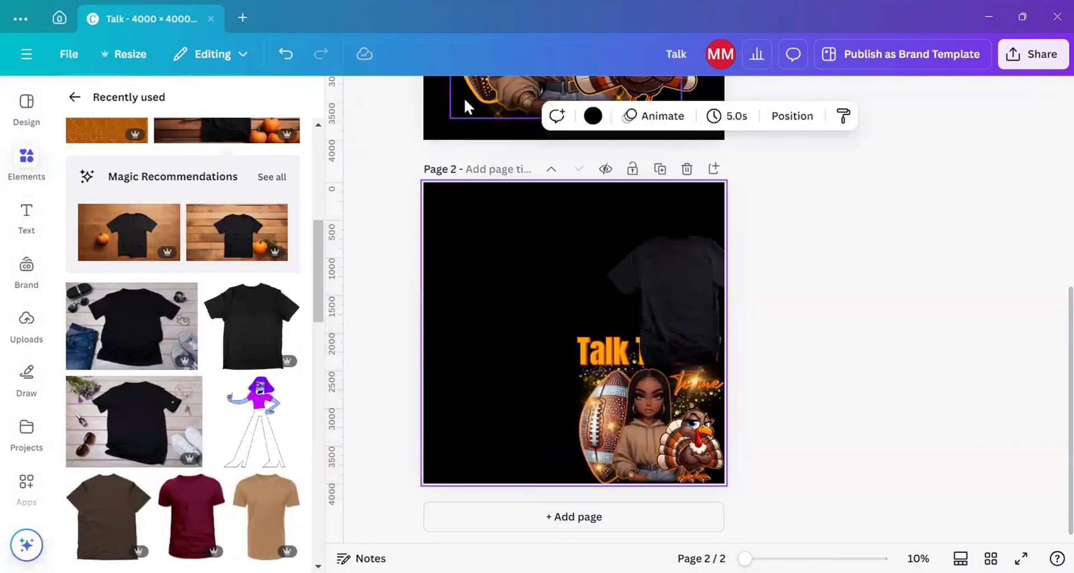
Step: Set page 2's background to white and enlarge the black T-shirt so it fills most of the page
click(592, 116)
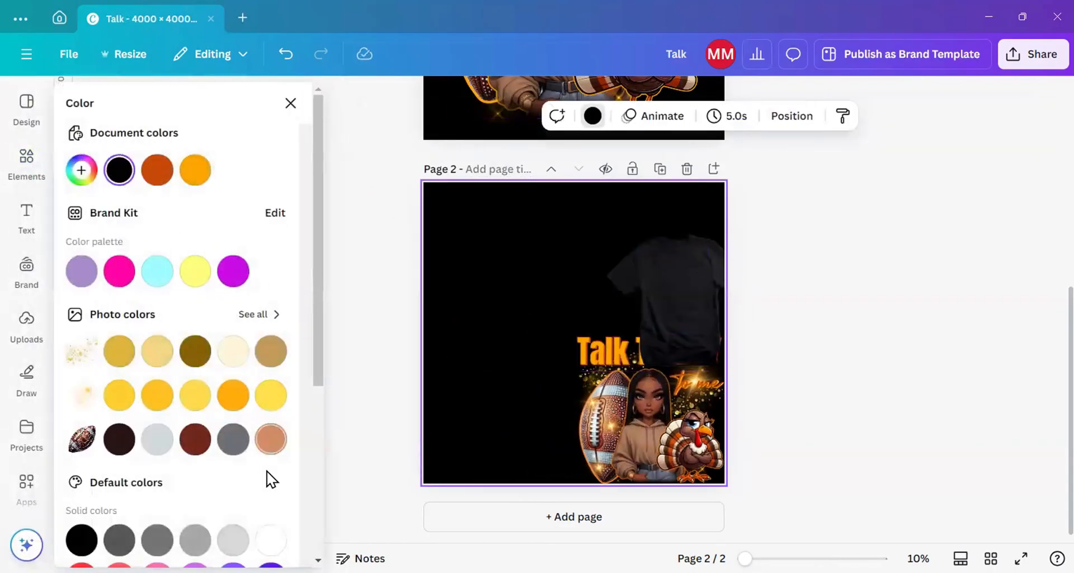
click(271, 540)
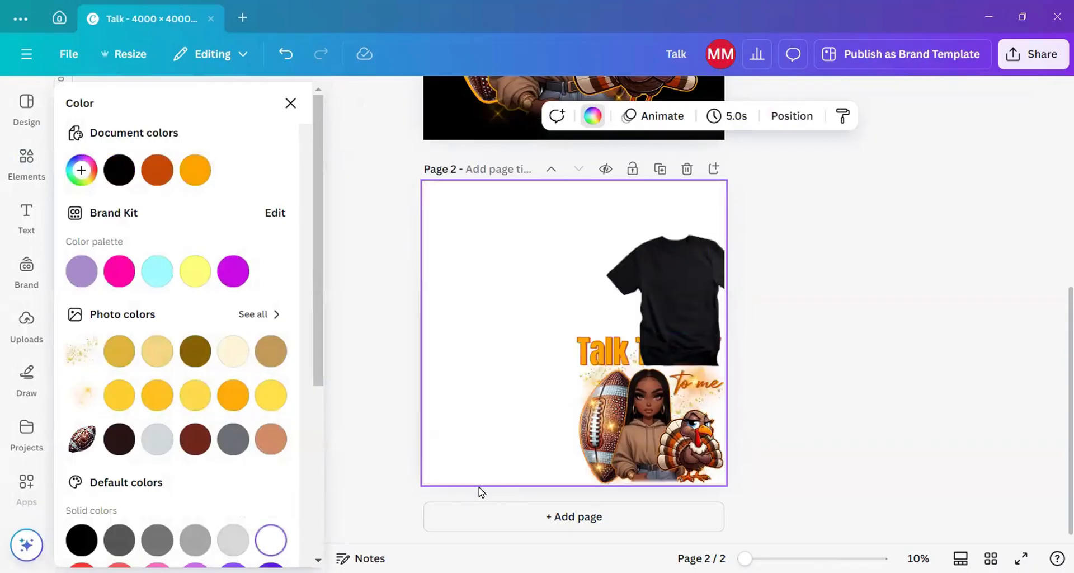
click(656, 315)
drag(657, 316, 548, 280)
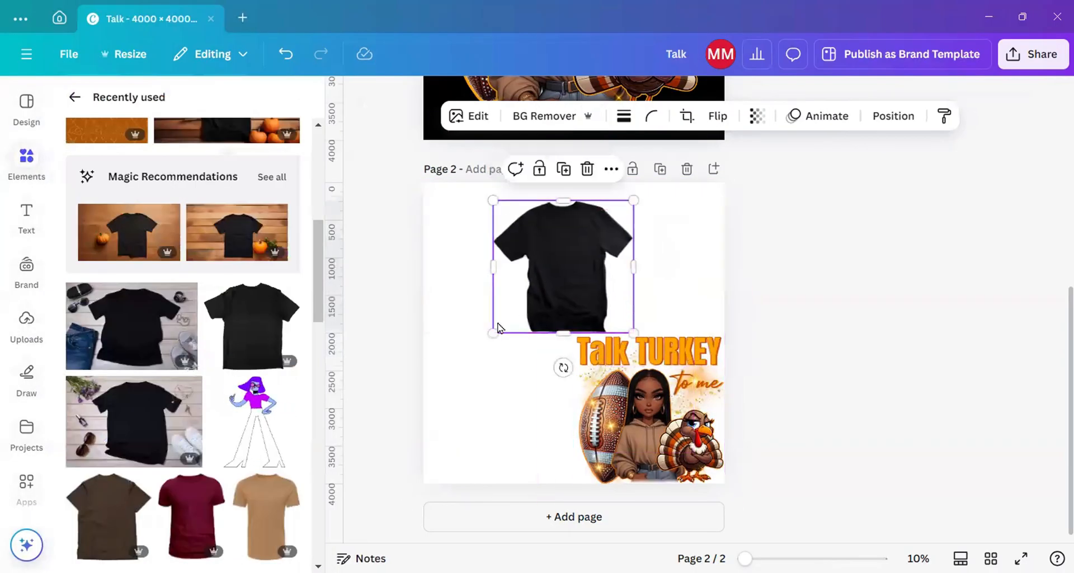
drag(494, 332, 379, 455)
drag(551, 378, 590, 388)
Step: Send the black T-shirt to the back so it sits behind the grouped "Talk TURKEY to me" design
click(667, 466)
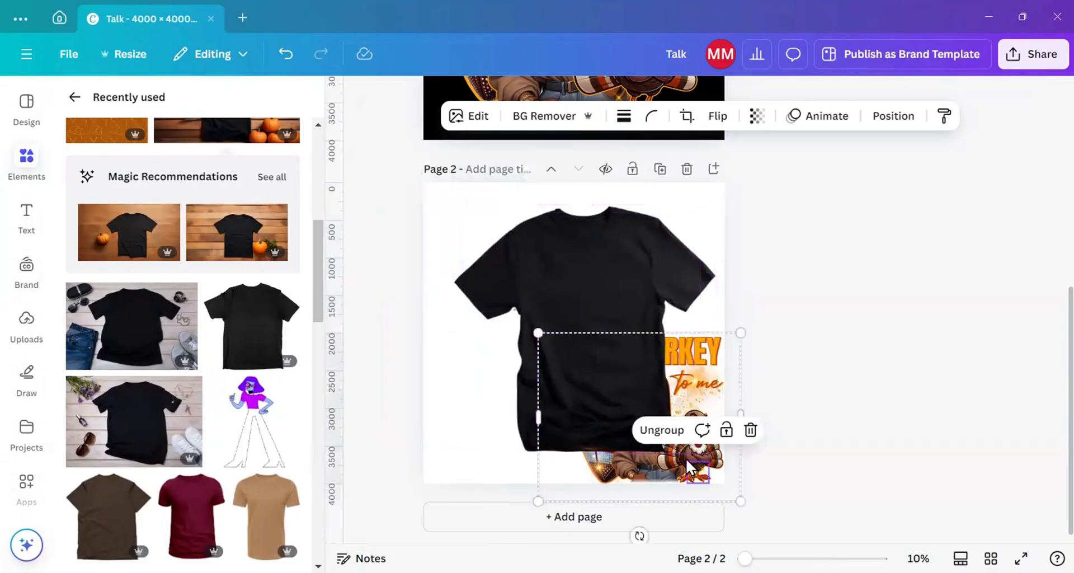
click(559, 300)
right_click(559, 300)
mouse_move(638, 258)
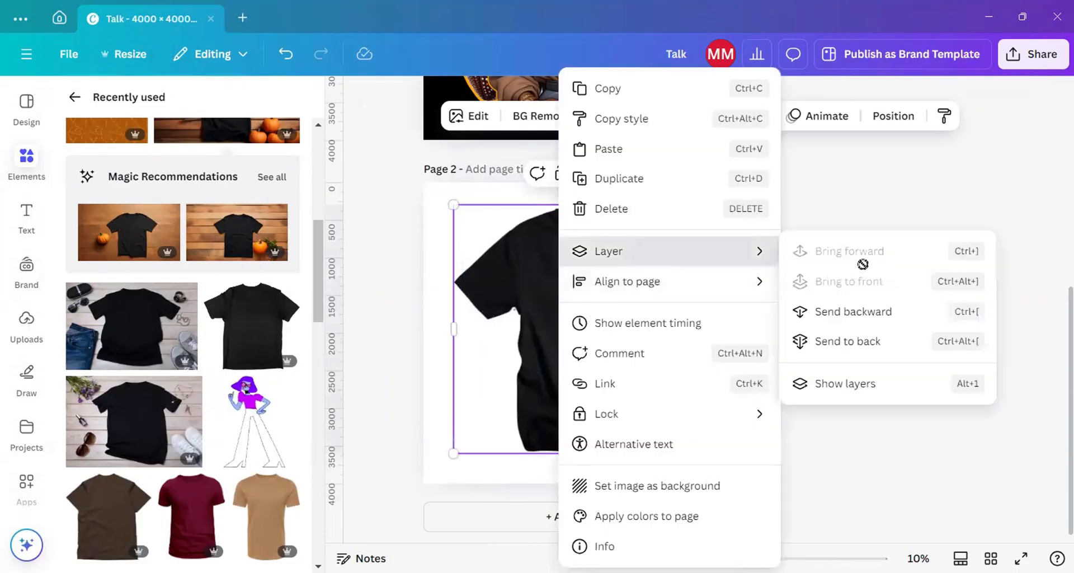
click(860, 343)
Step: Place the grouped design on the T-shirt's front and reposition the shirt toward the middle of the page
drag(694, 439, 659, 413)
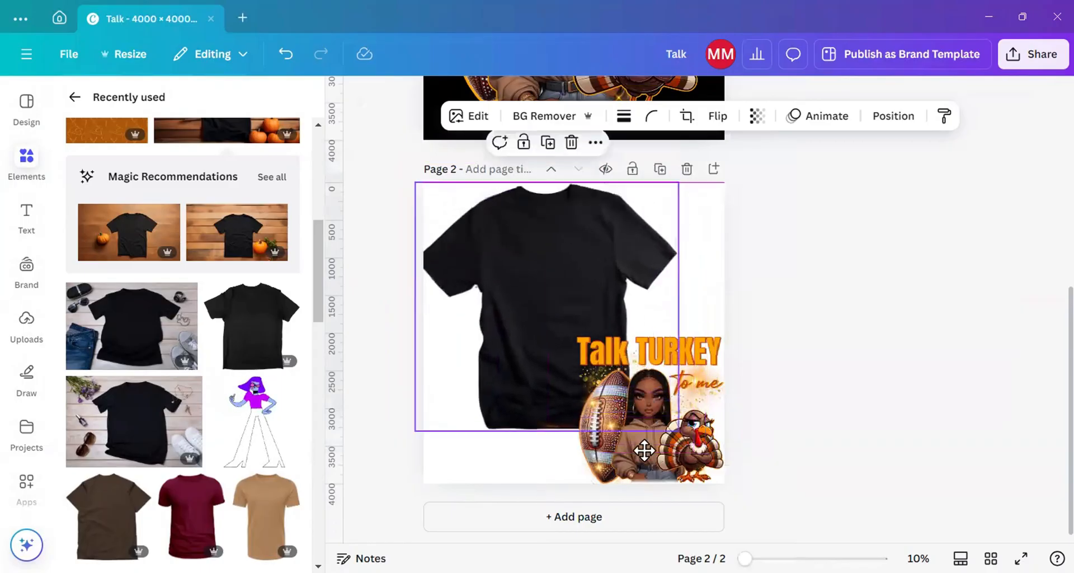
drag(643, 450, 622, 391)
click(712, 474)
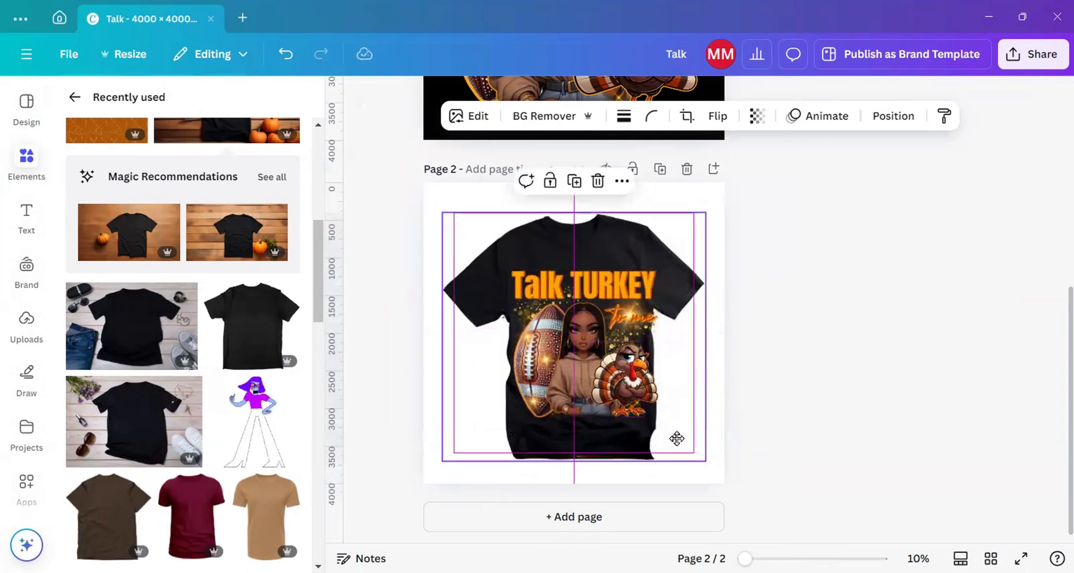
Step: Shrink the grouped design to a chest-print size and centre it on the upper part of the T-shirt
drag(677, 439, 631, 398)
click(660, 433)
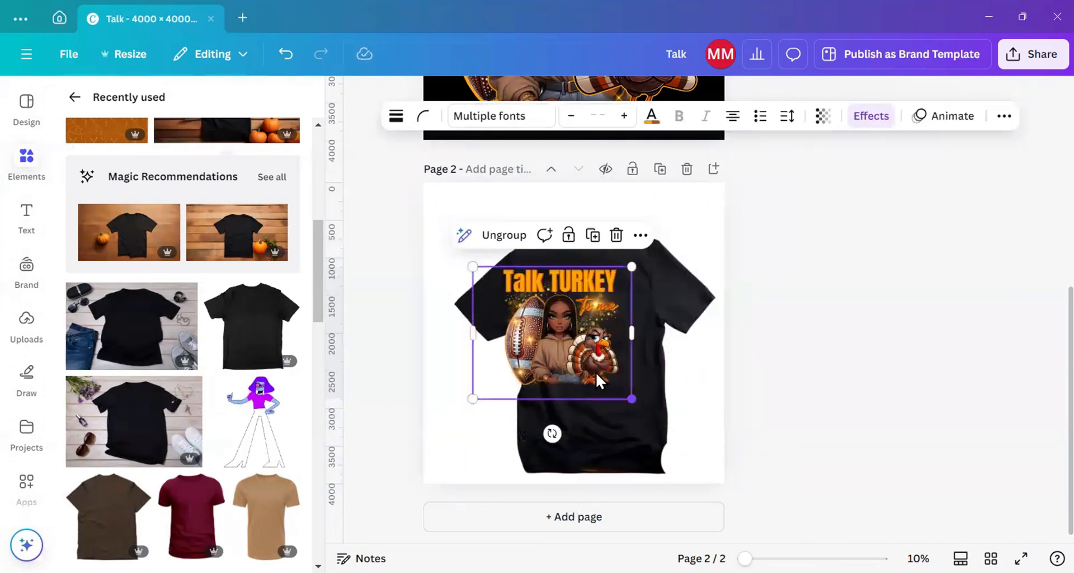
drag(553, 350, 582, 361)
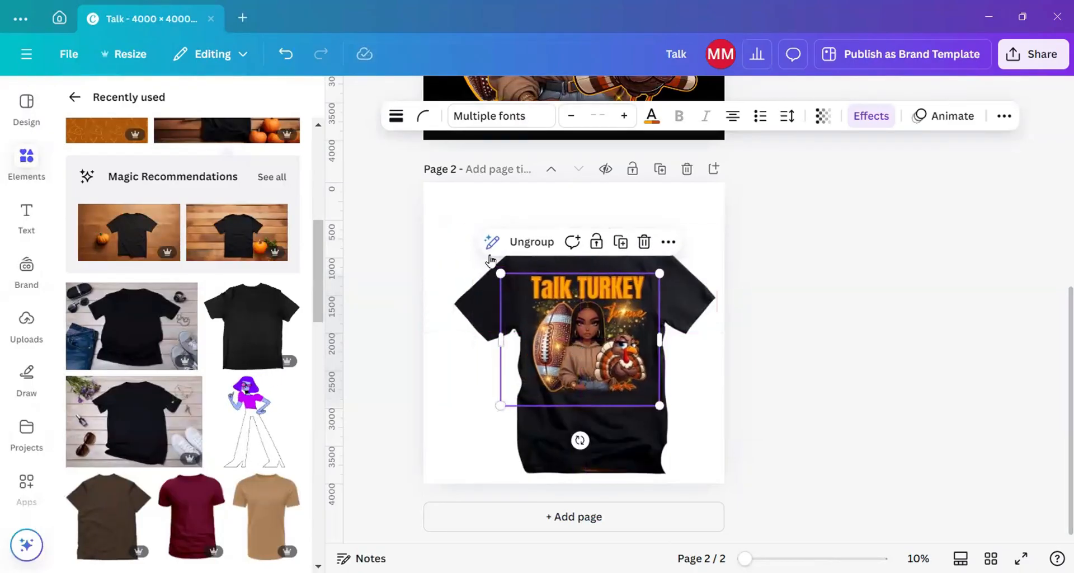
drag(501, 274, 510, 276)
drag(602, 337, 596, 331)
click(876, 351)
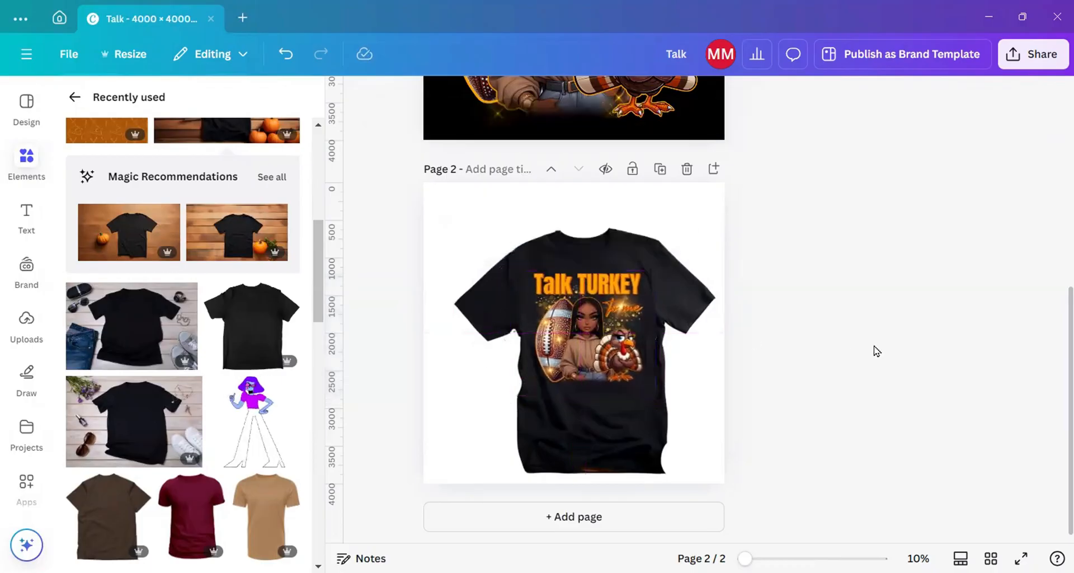
Step: Shrink the grouped design slightly more and fine-tune its placement on the T-shirt's chest, keeping it level
drag(744, 558, 766, 558)
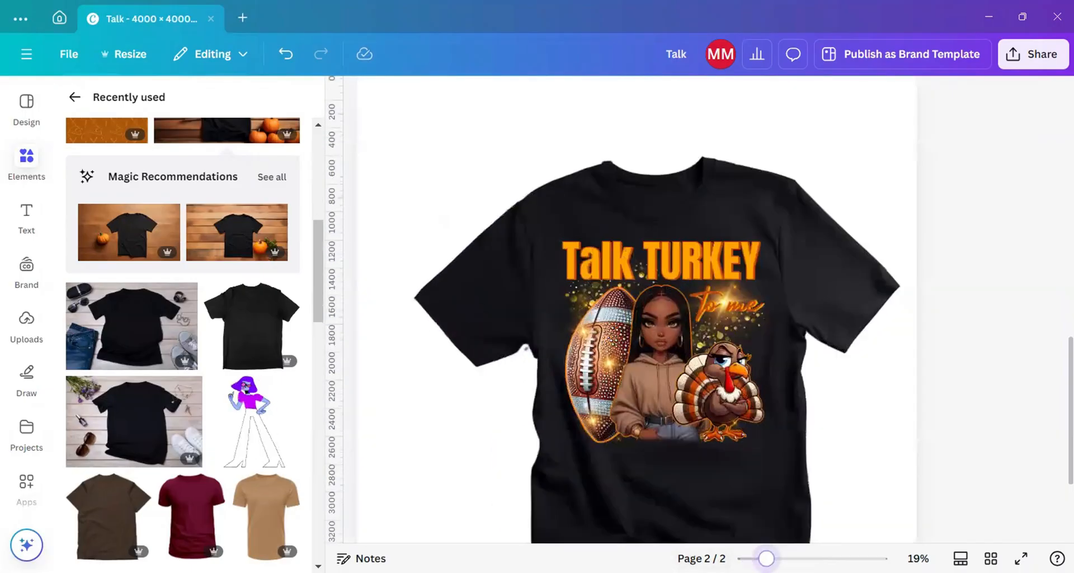
click(663, 406)
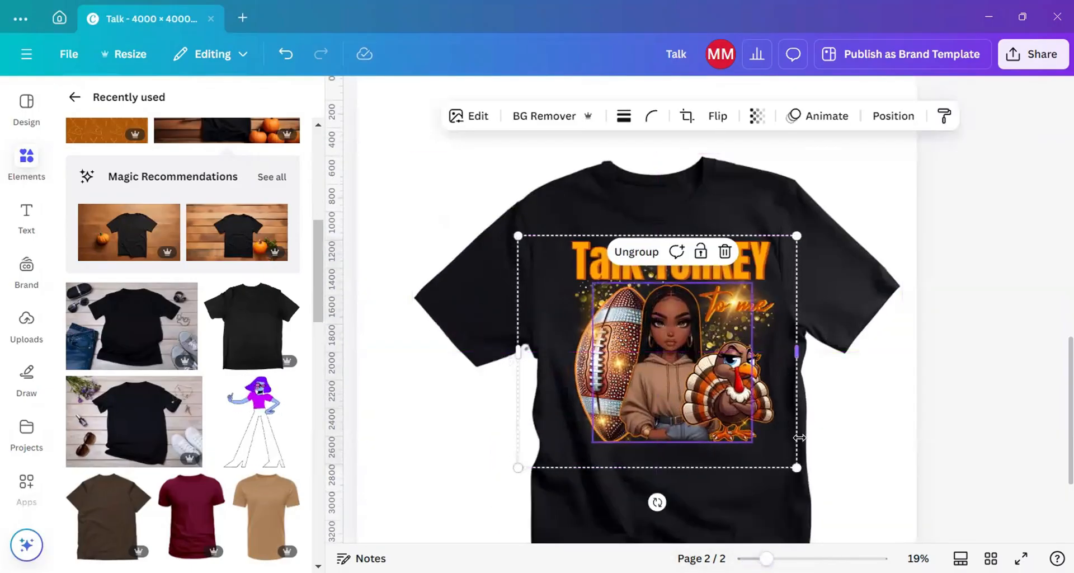
drag(796, 467, 780, 448)
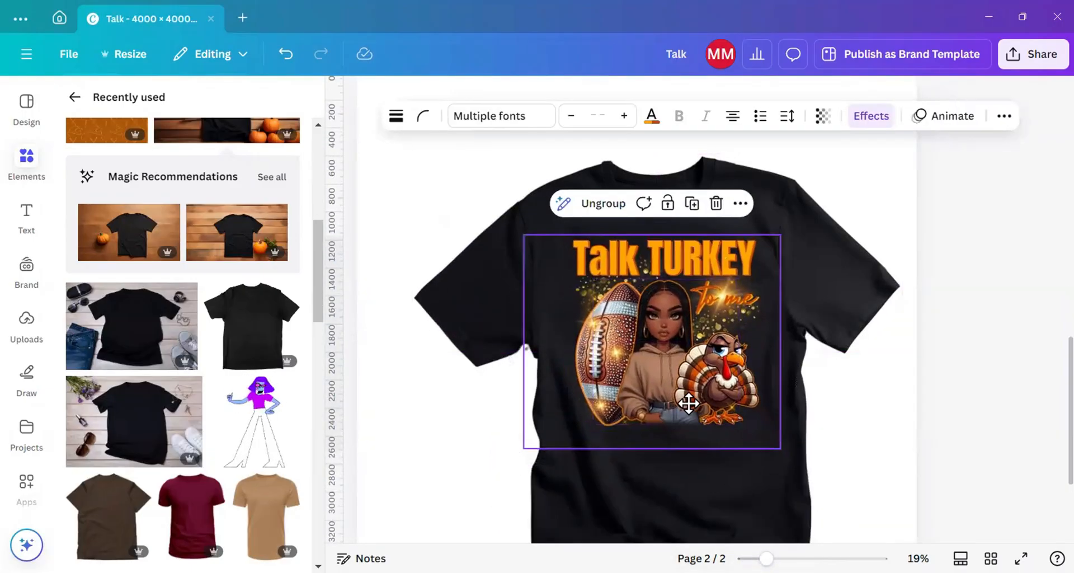
click(688, 403)
drag(651, 482, 658, 487)
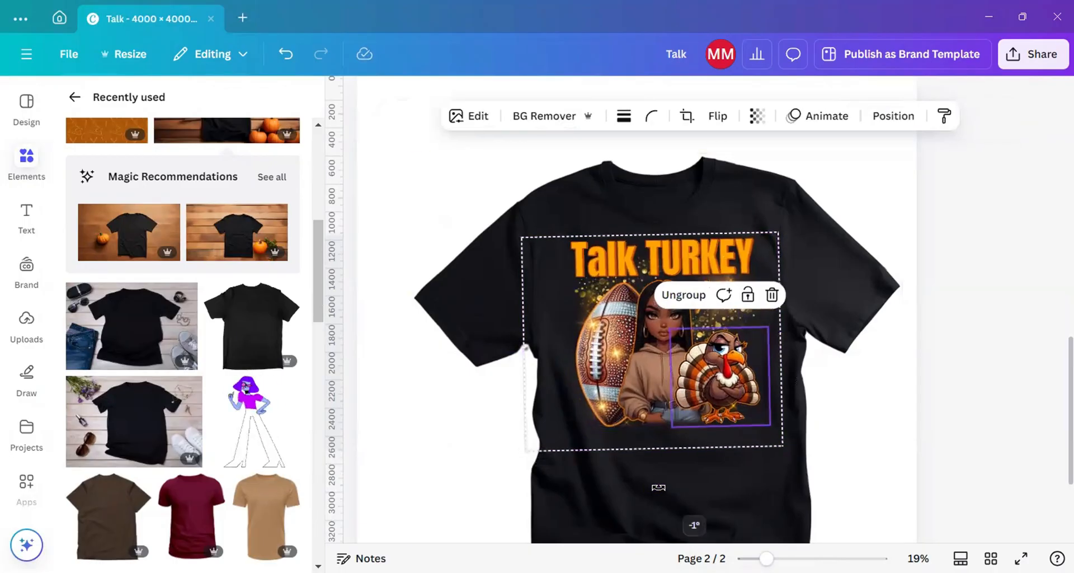
click(647, 482)
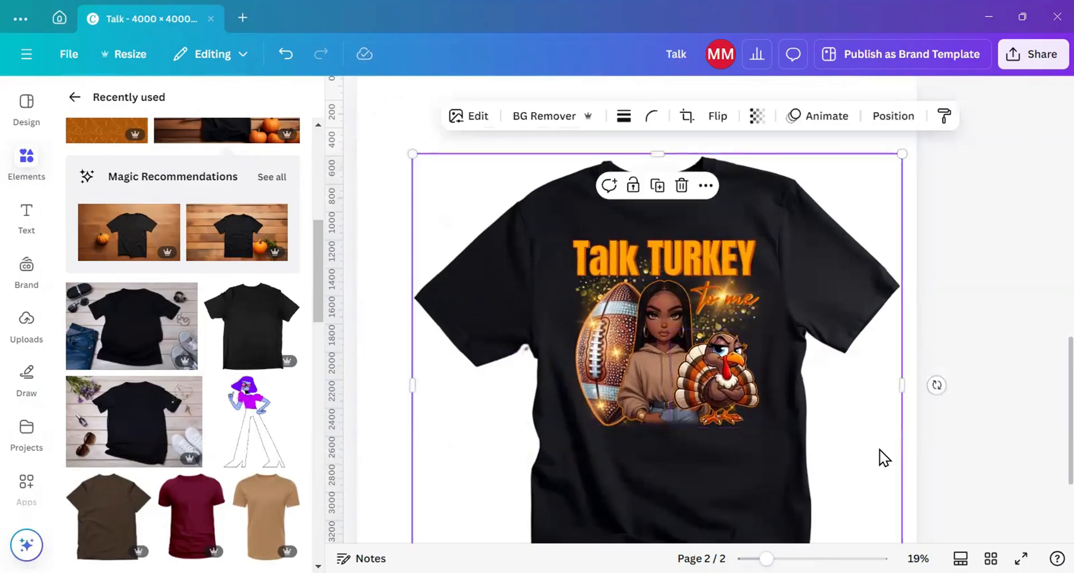
double_click(807, 481)
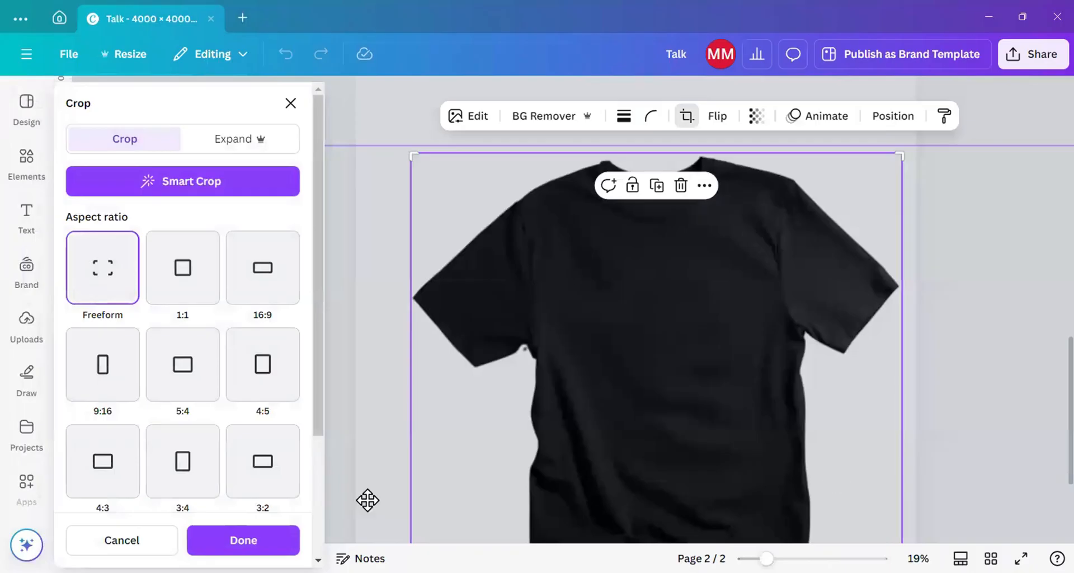
click(264, 545)
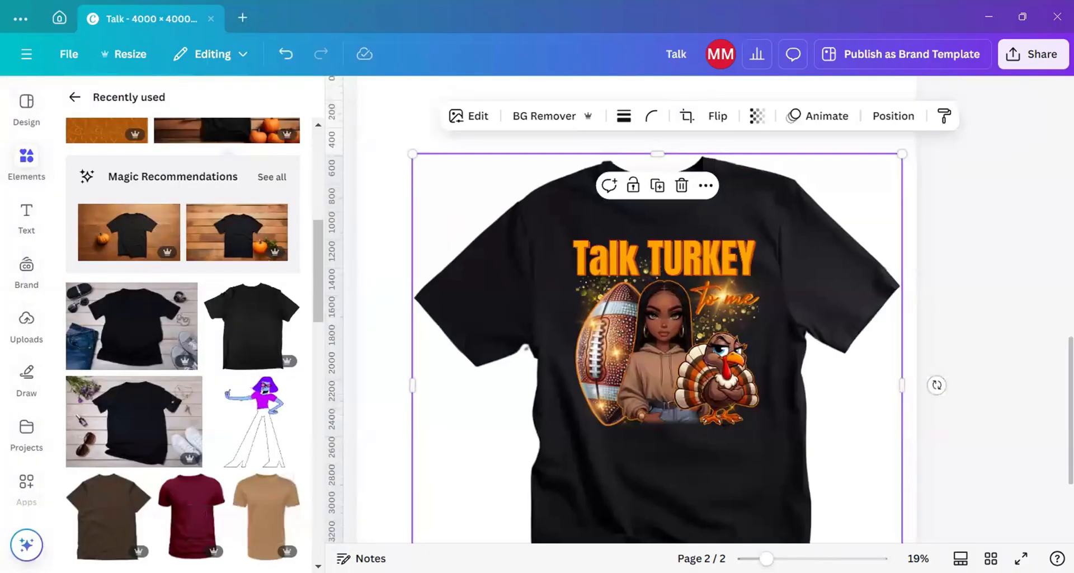
click(1009, 432)
scroll(1046, 426, down, 3)
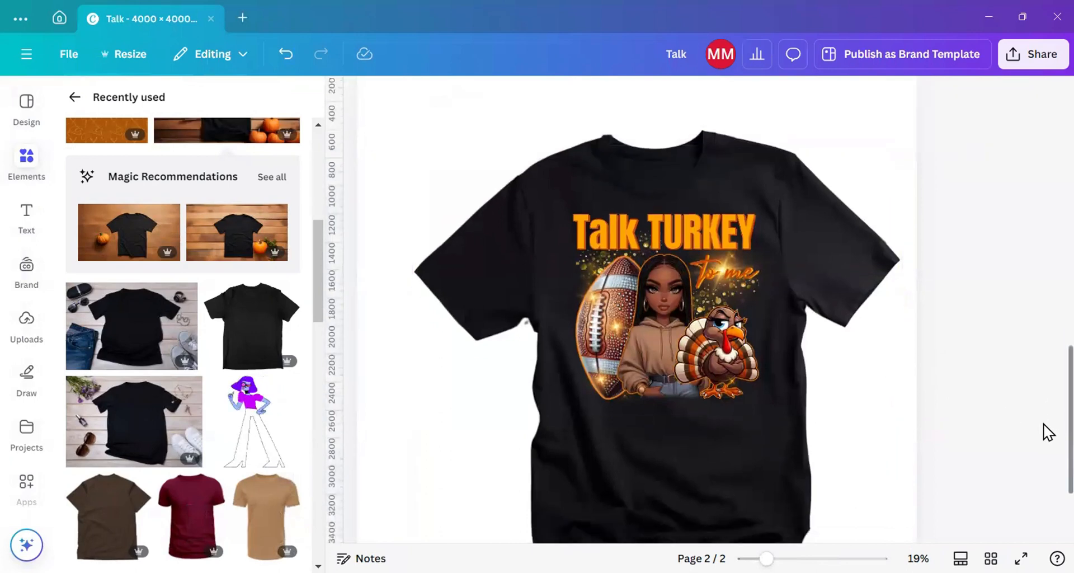